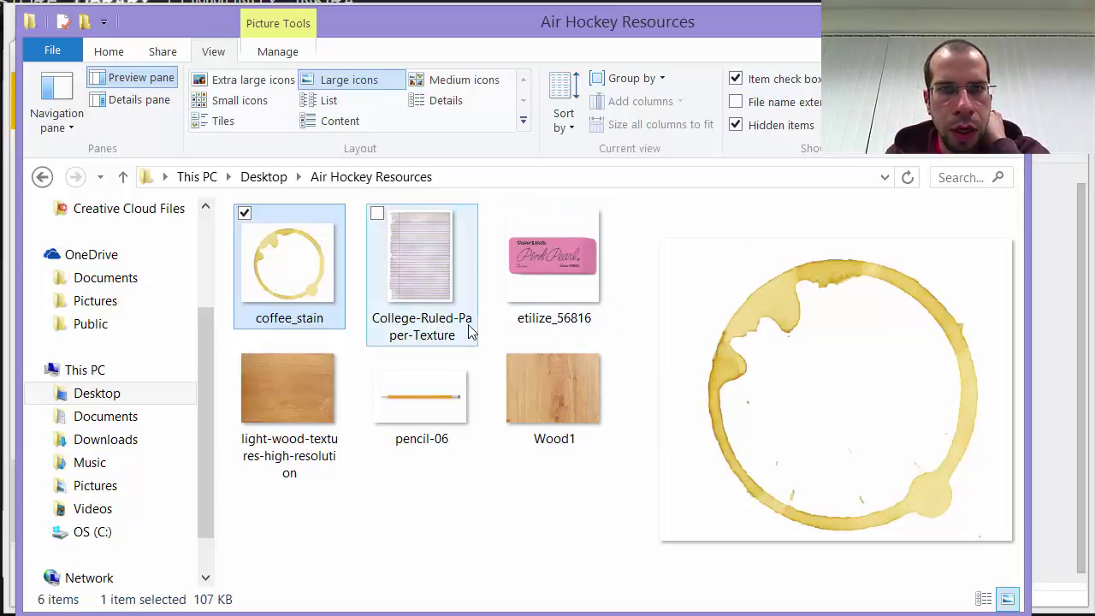
Preview the eraser, light wood texture and pencil images in the Air Hockey Resources folder.
left_click(521, 289)
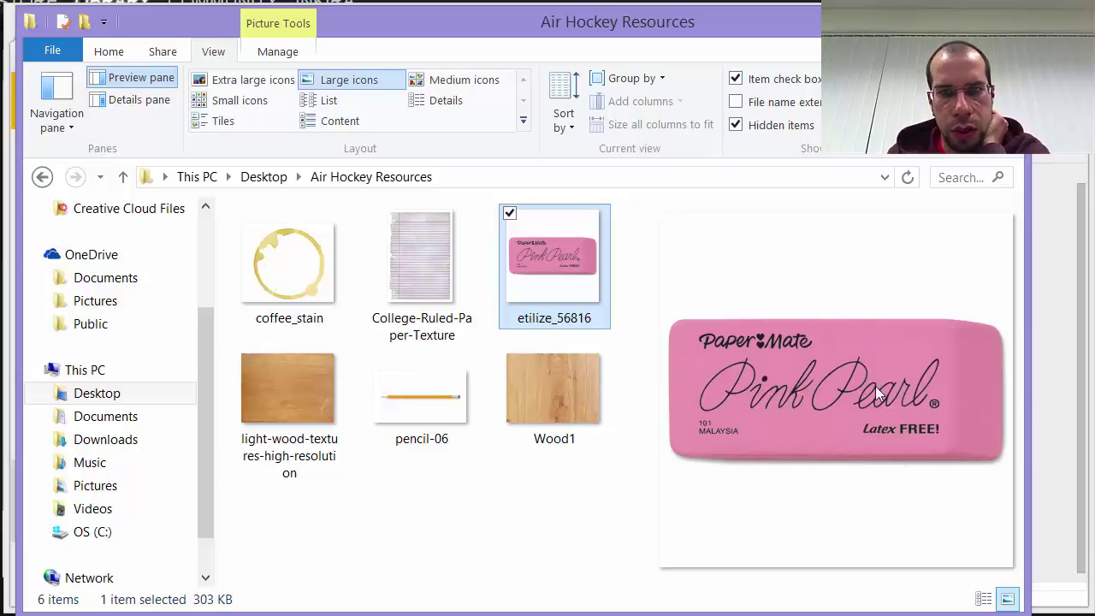
left_click(286, 439)
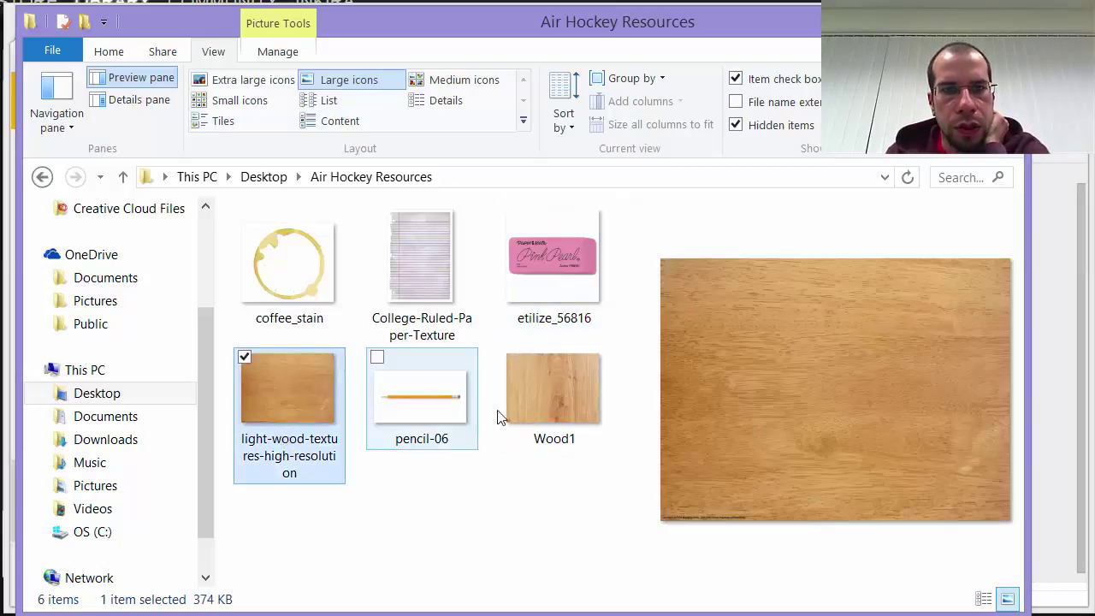
left_click(540, 400)
left_click(247, 403)
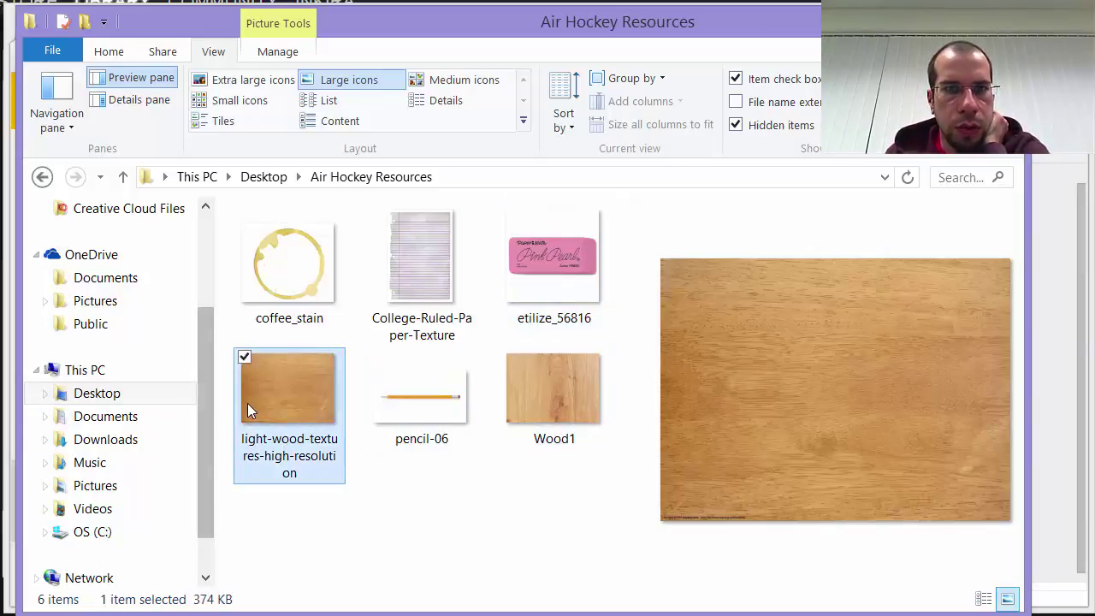
left_click(409, 449)
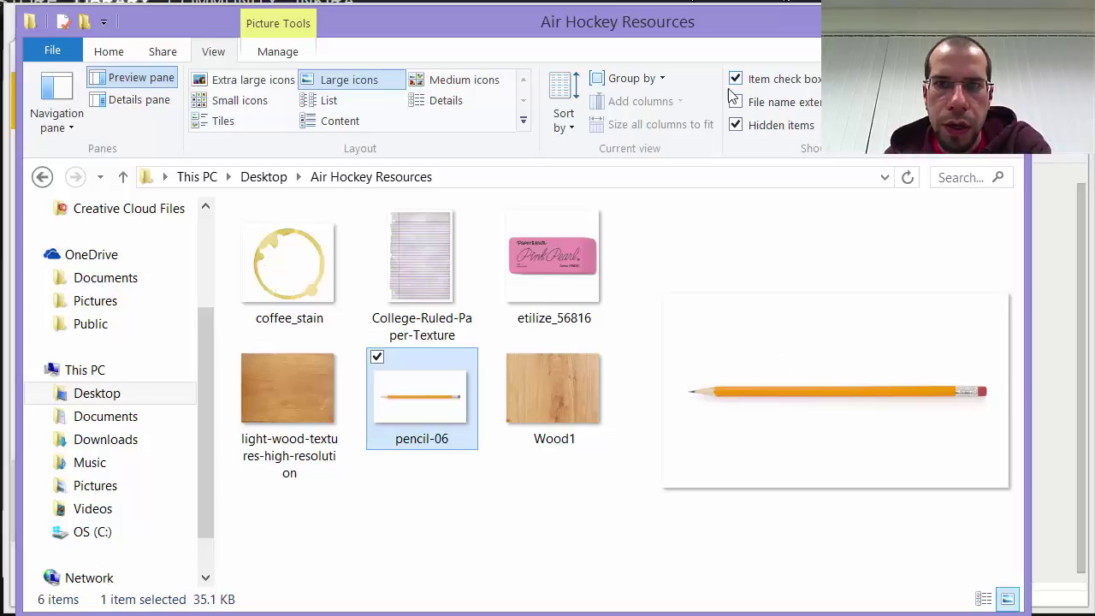
Switch to the browser, launch the Pixlr Editor web app from pixlr.com, and widen the browser window.
key("alt+Tab")
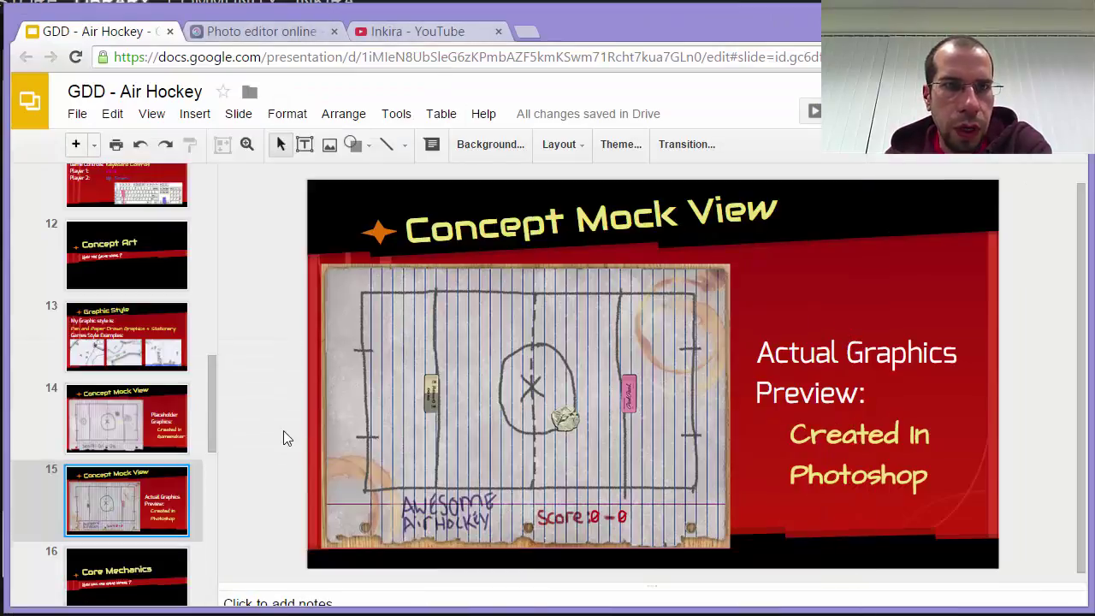
left_click(236, 32)
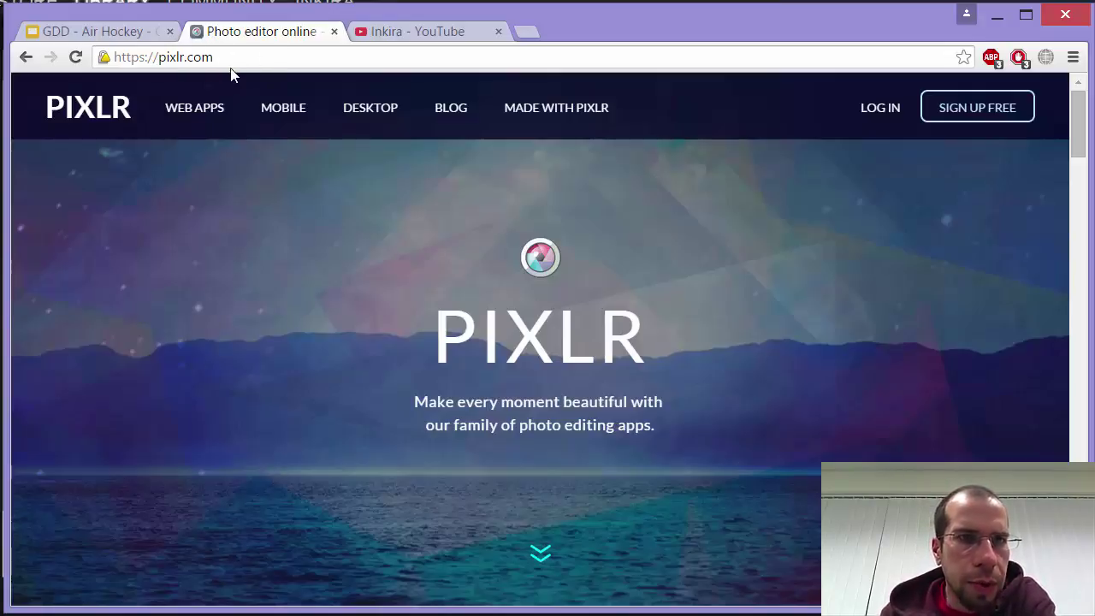
left_click(146, 57)
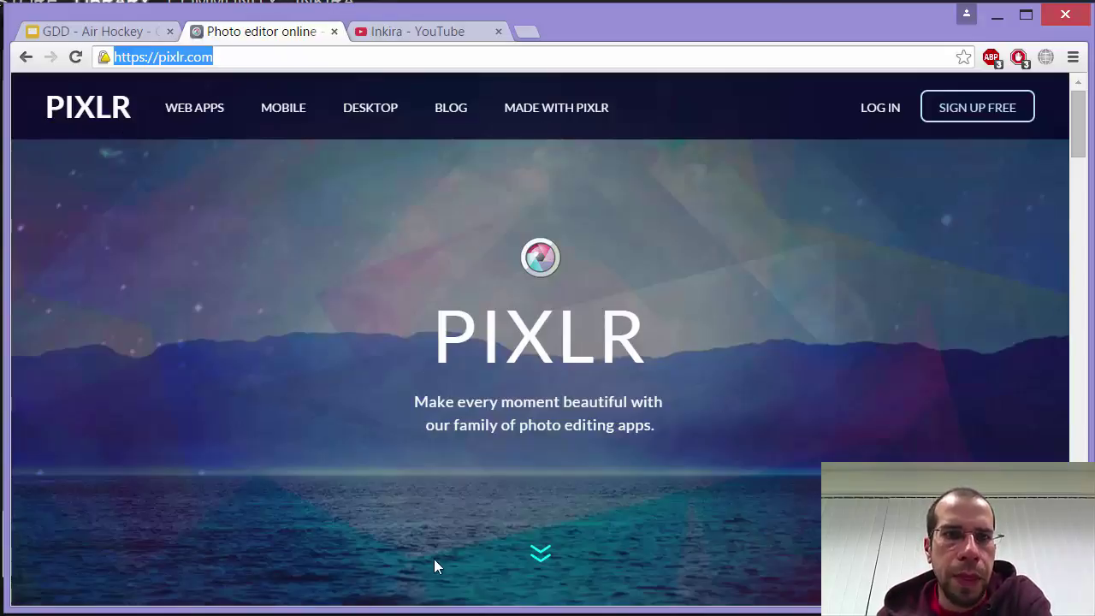
left_click(539, 566)
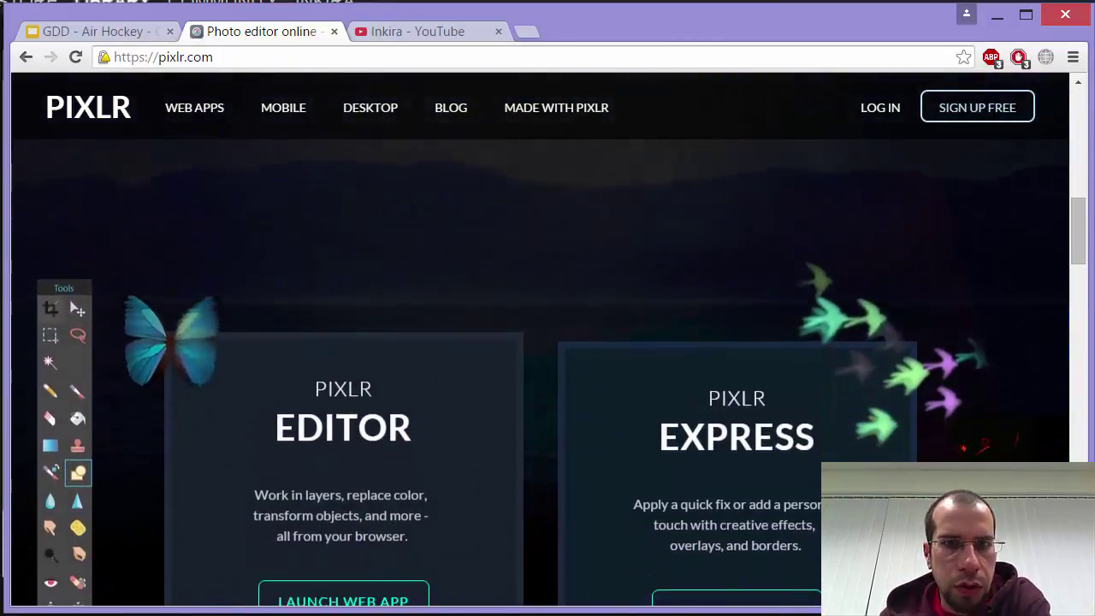
scroll(483, 401, "down", 1)
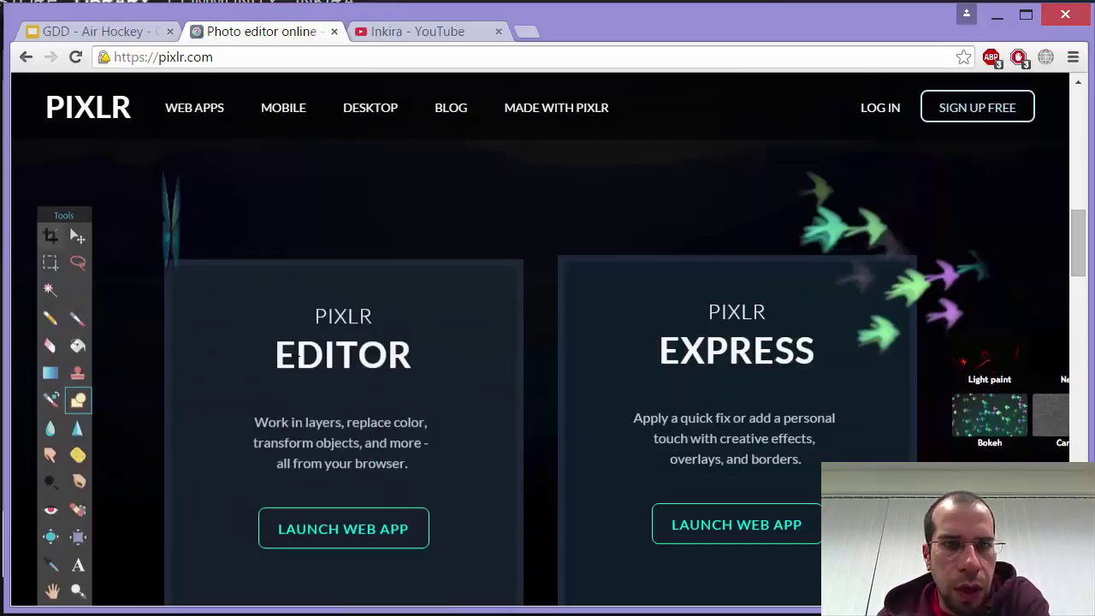
left_click(339, 545)
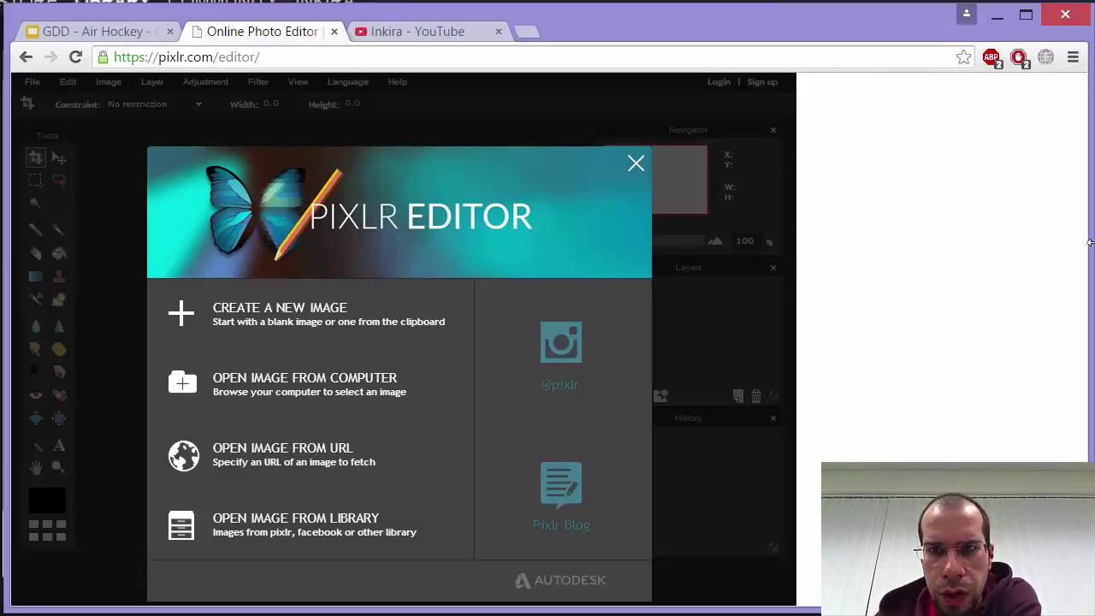
mouse_move(1088, 242)
left_mouse_down()
mouse_move(1058, 242)
mouse_move(1093, 243)
left_mouse_up()
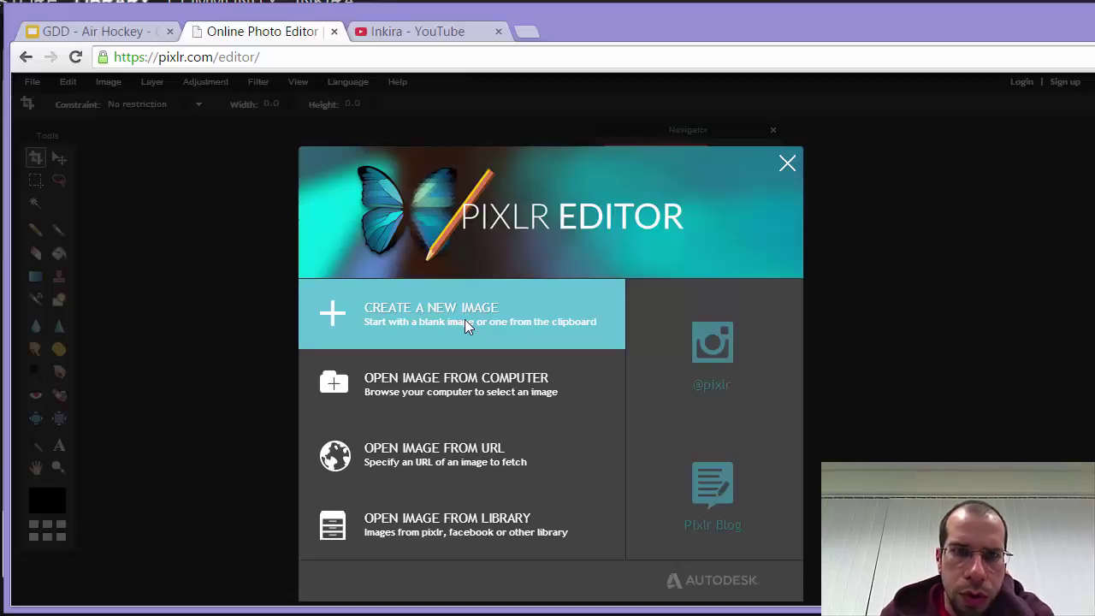
Create a new transparent image named BG_GameRoom using the Movie 720p preset.
left_click(400, 326)
left_click(531, 274)
type("BG_GameRoom")
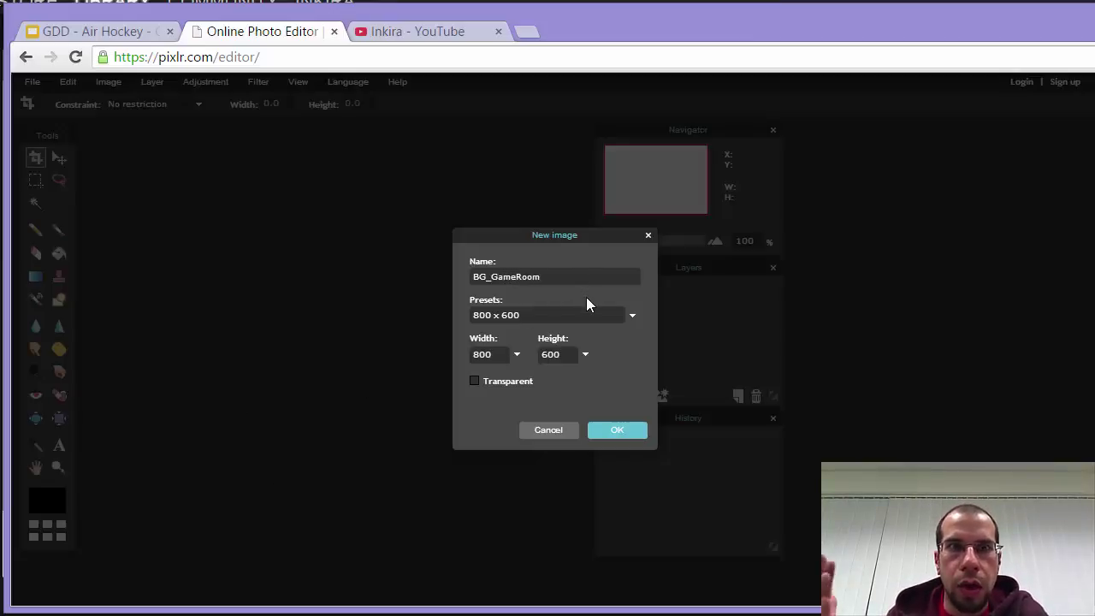
left_click(632, 316)
left_click_drag(636, 355, 638, 473)
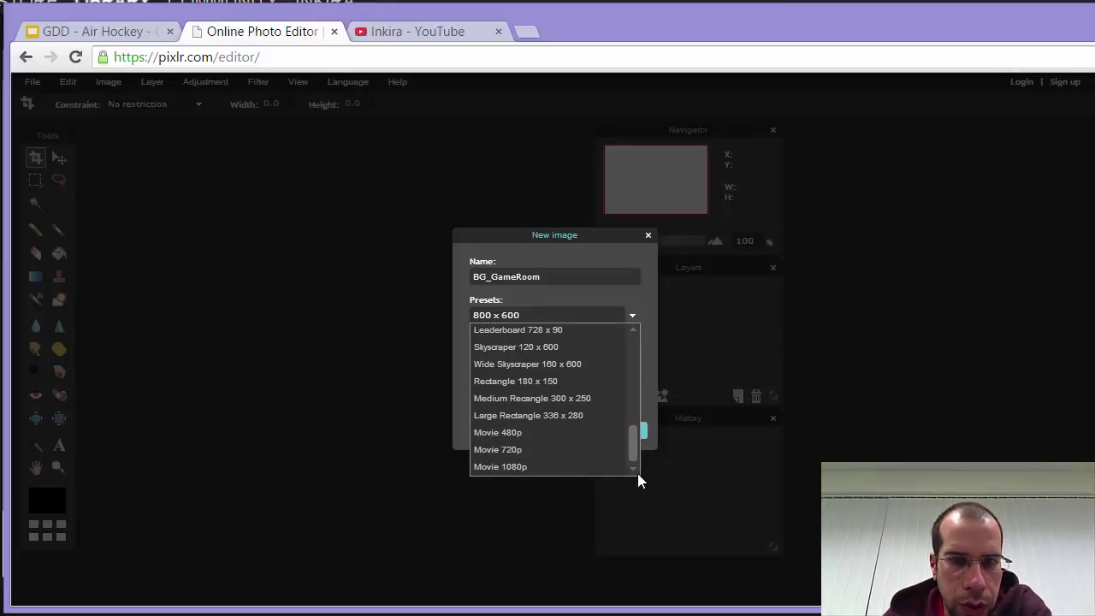
left_click(536, 449)
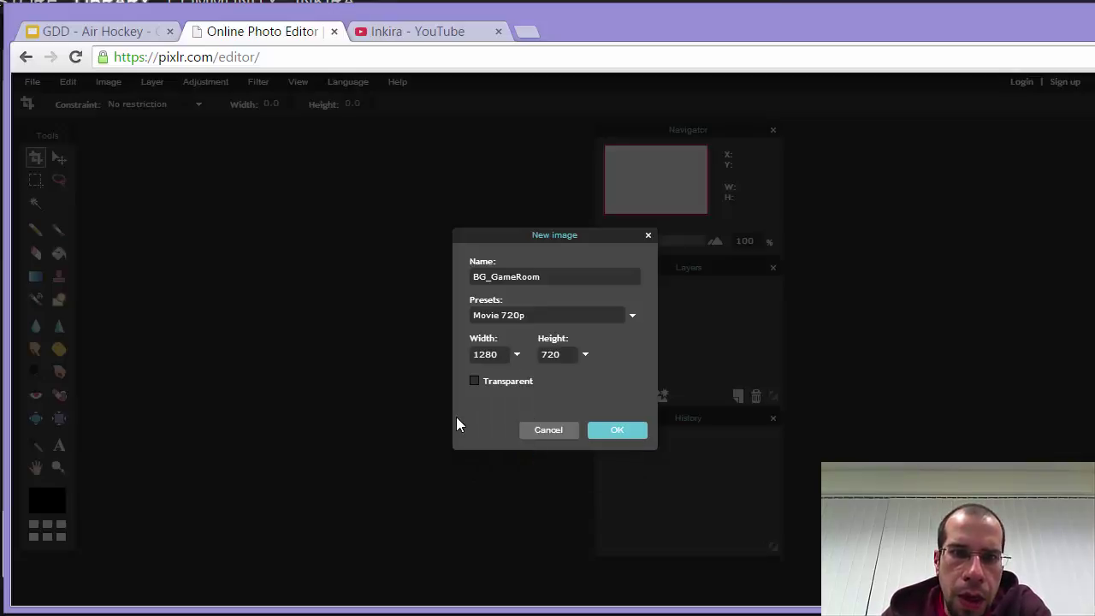
left_click(475, 381)
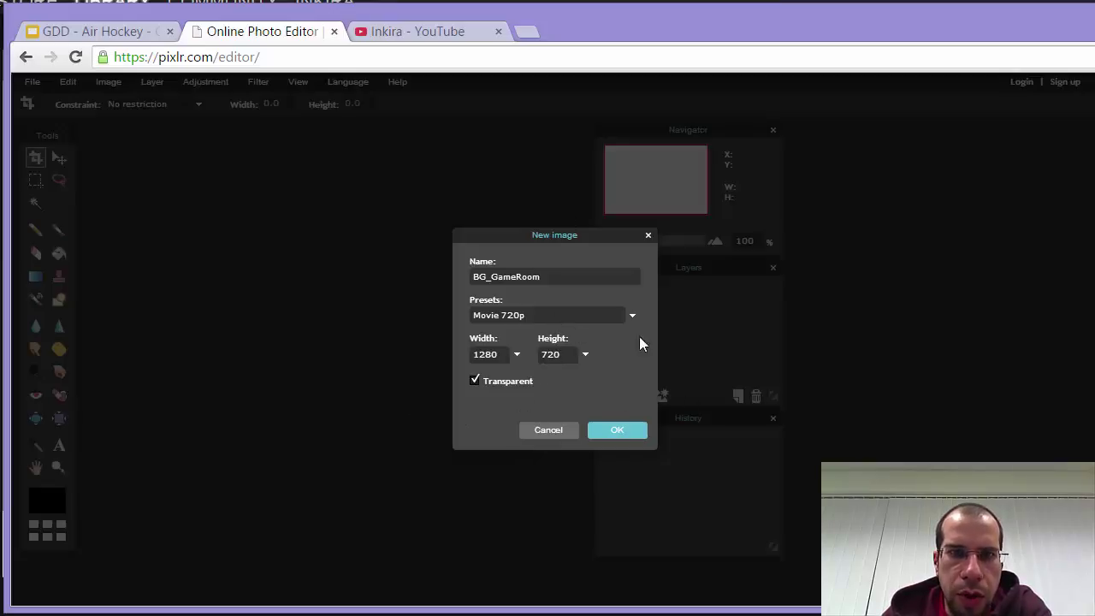
left_click(614, 431)
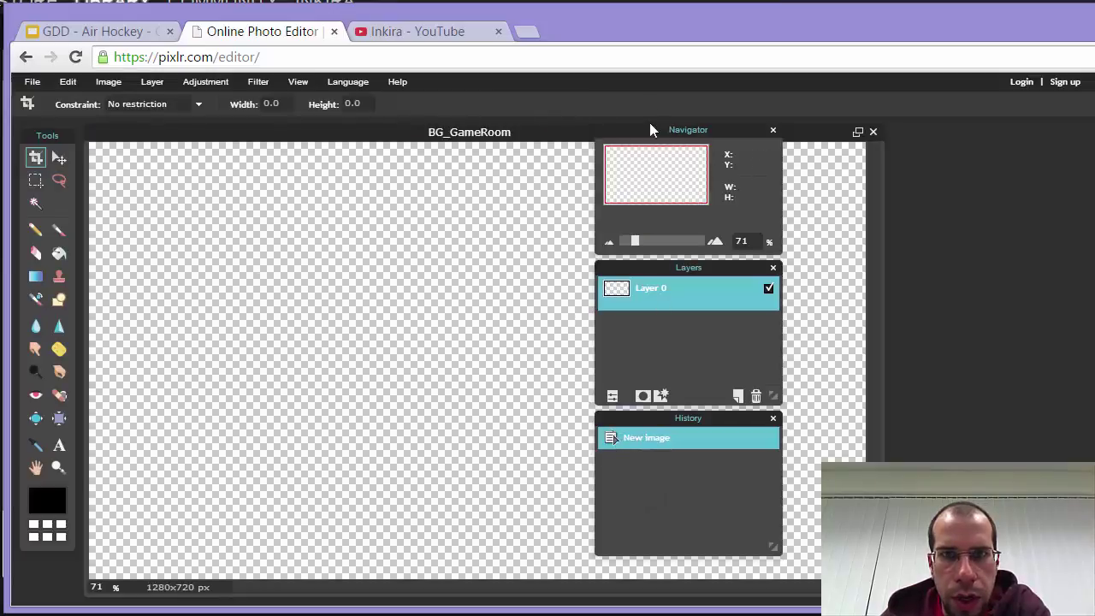
Move the Navigator, Layers and History palettes off the canvas, stacking them in the empty space beside it.
left_click_drag(660, 133, 953, 151)
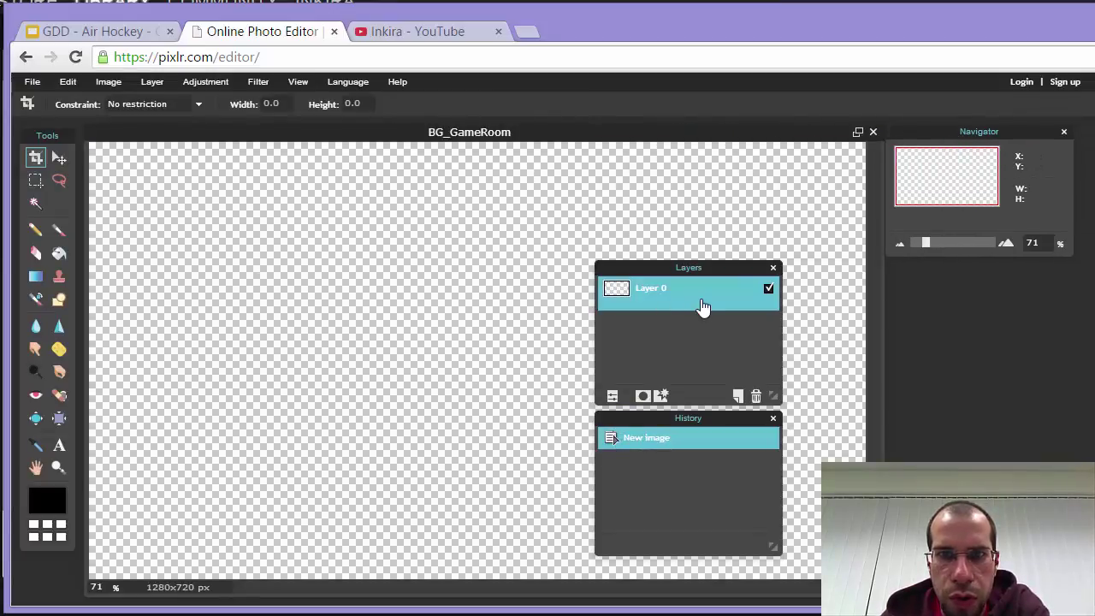
left_click_drag(684, 267, 965, 275)
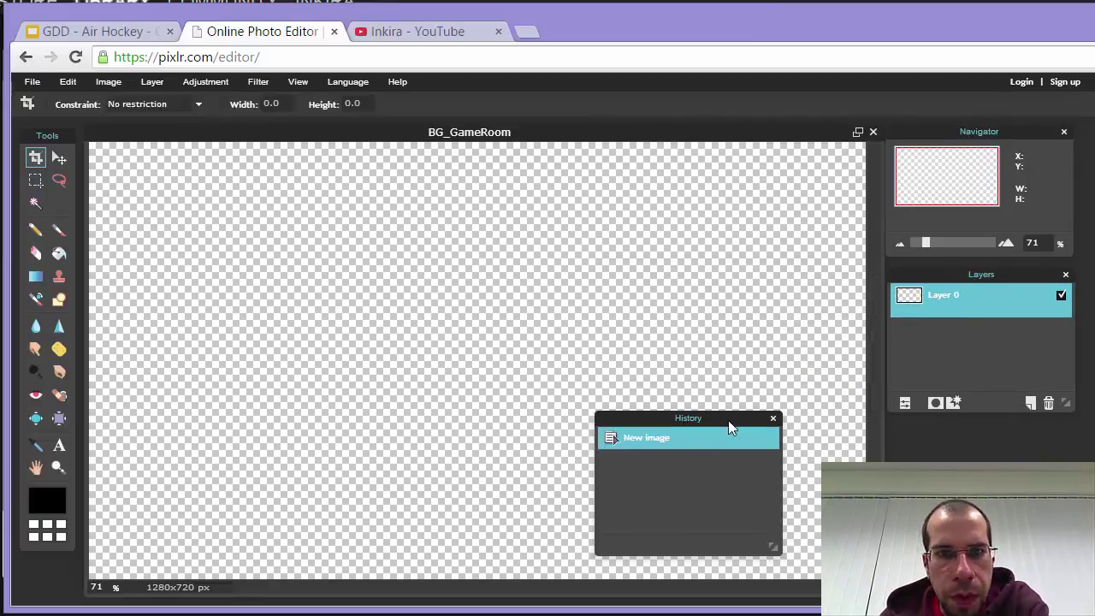
left_click_drag(701, 420, 903, 455)
left_click_drag(999, 423, 979, 427)
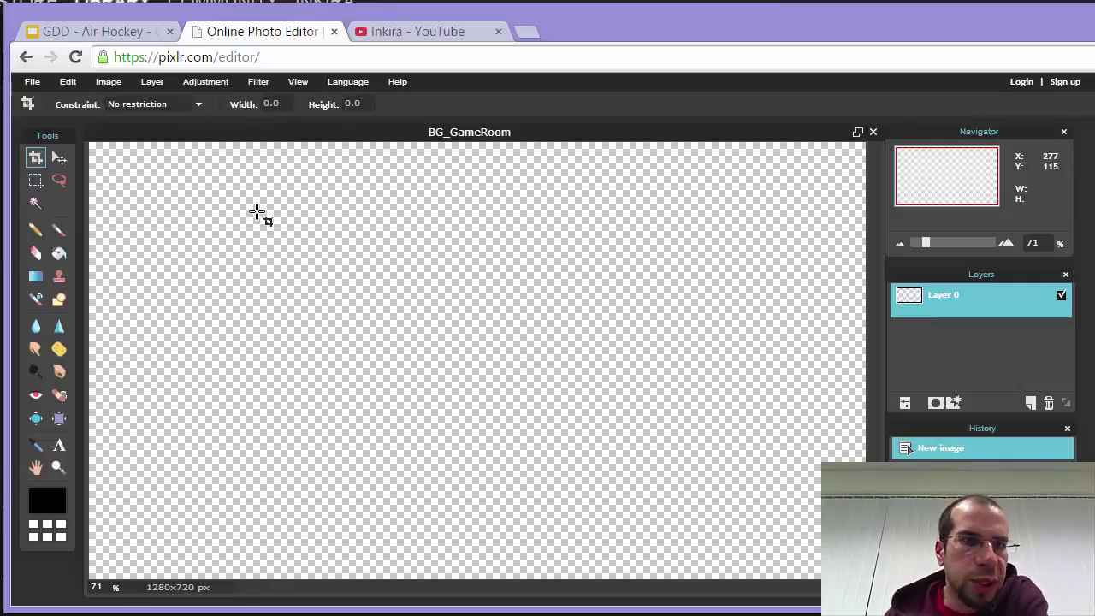
Look through the editor's menus and its online help page with the Pixlr FAQs, closing that page when done.
left_click(34, 82)
mouse_move(110, 85)
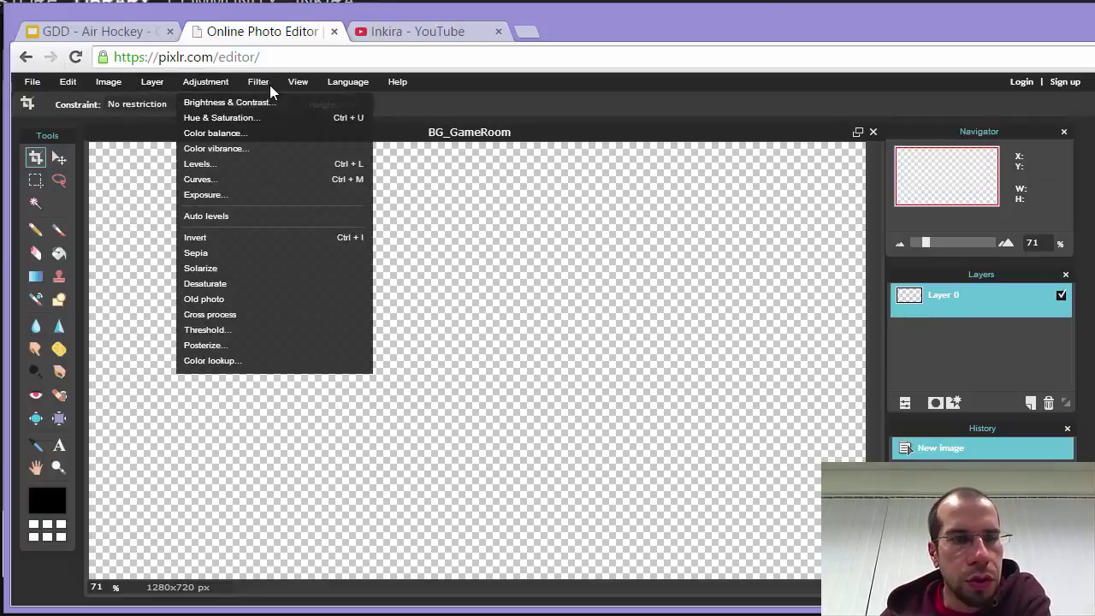
mouse_move(349, 88)
mouse_move(397, 86)
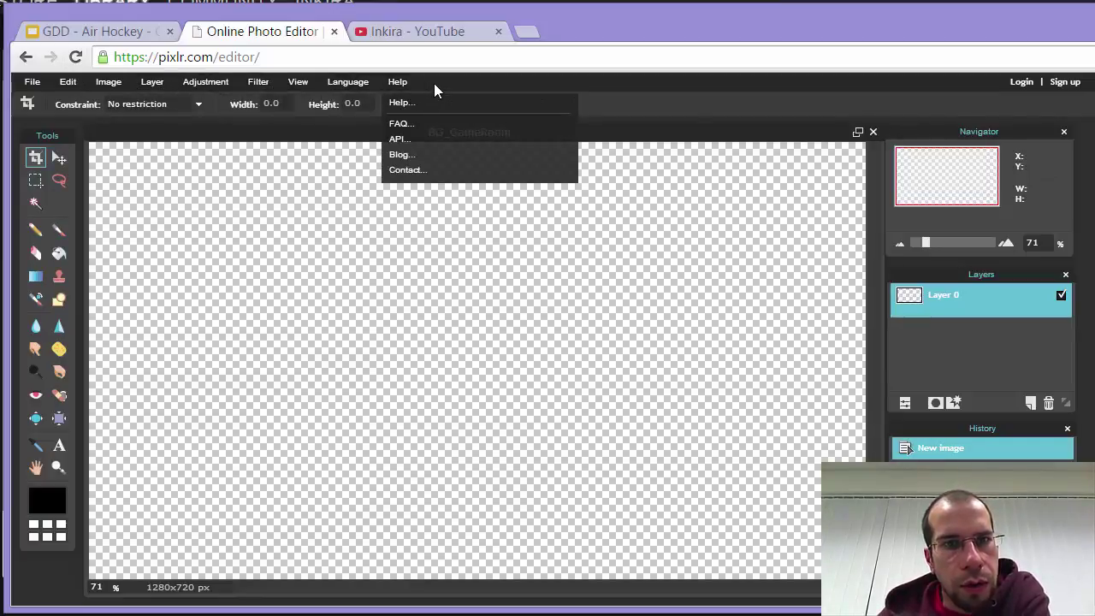
left_click(421, 103)
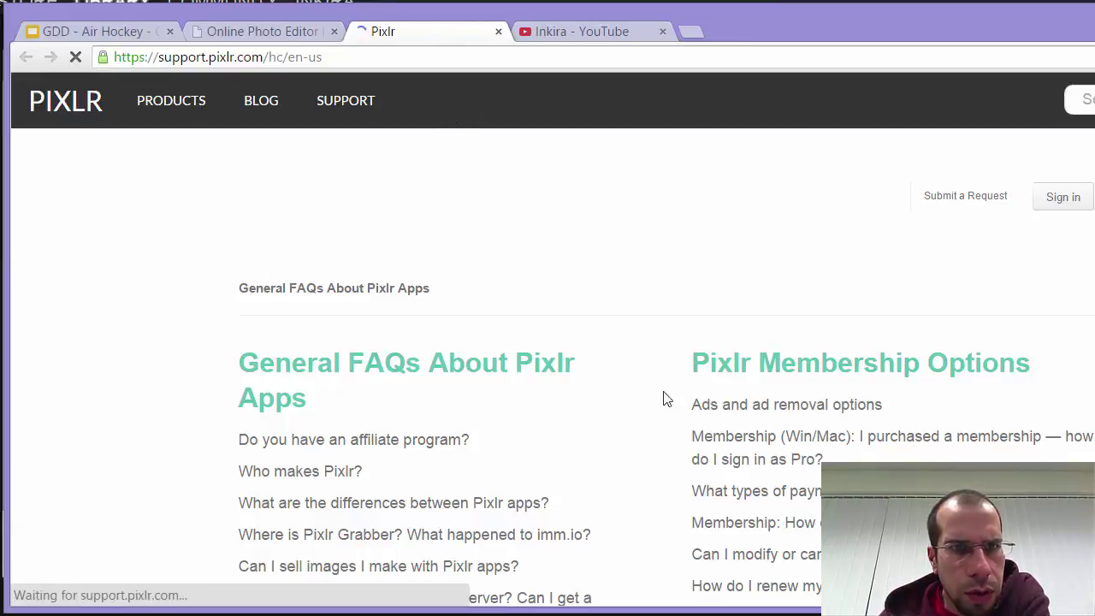
scroll(629, 373, "down", 3)
scroll(628, 373, "up", 3)
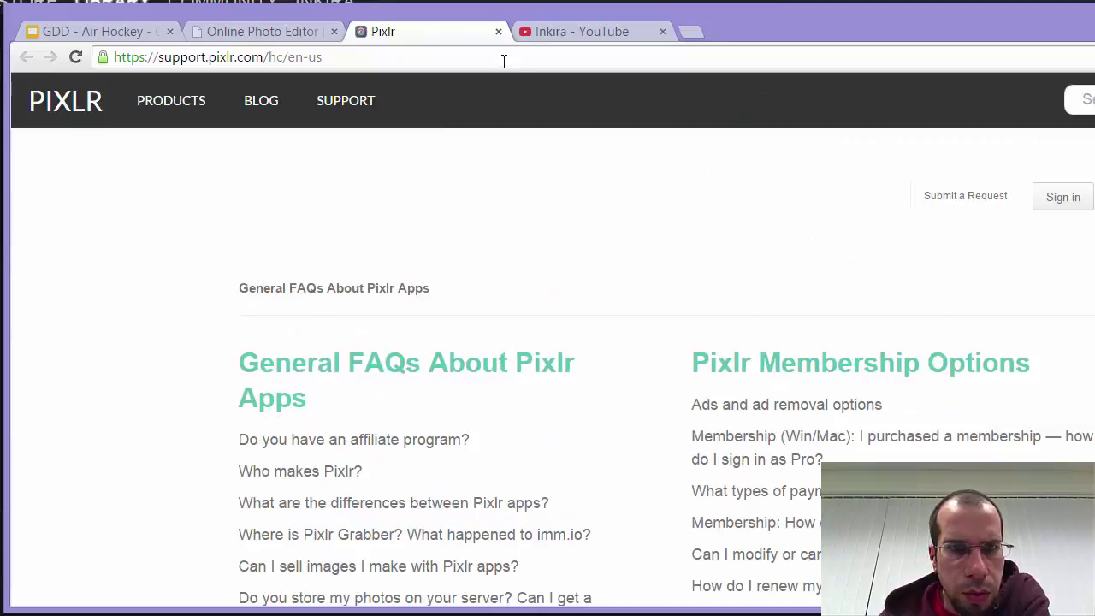
left_click(497, 31)
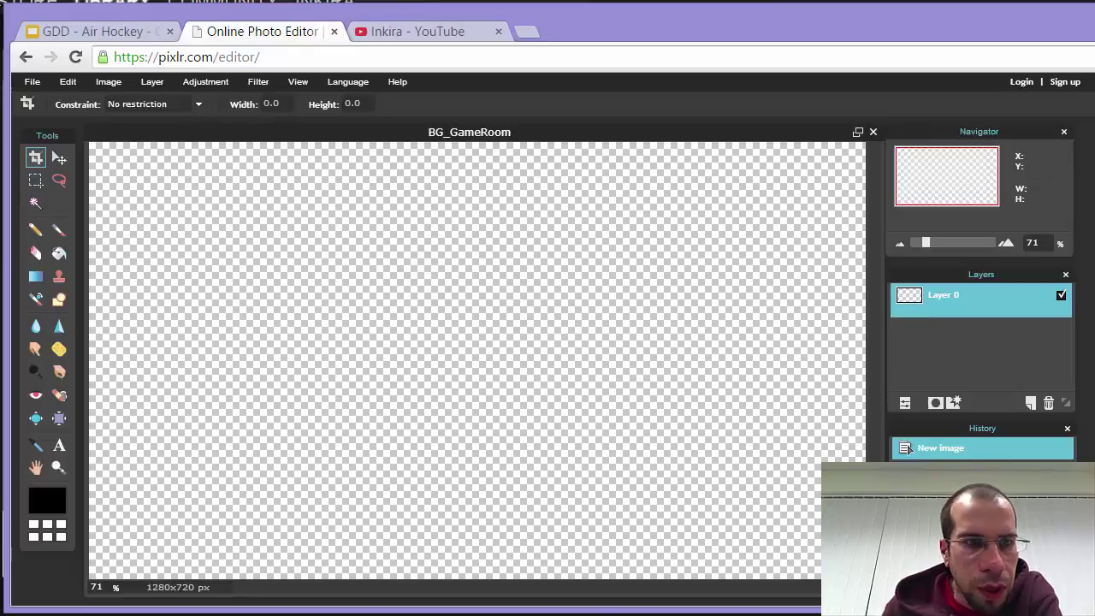
Open the light-wood-textures-high-resolution image from the Air Hockey Resources folder.
left_click(58, 467)
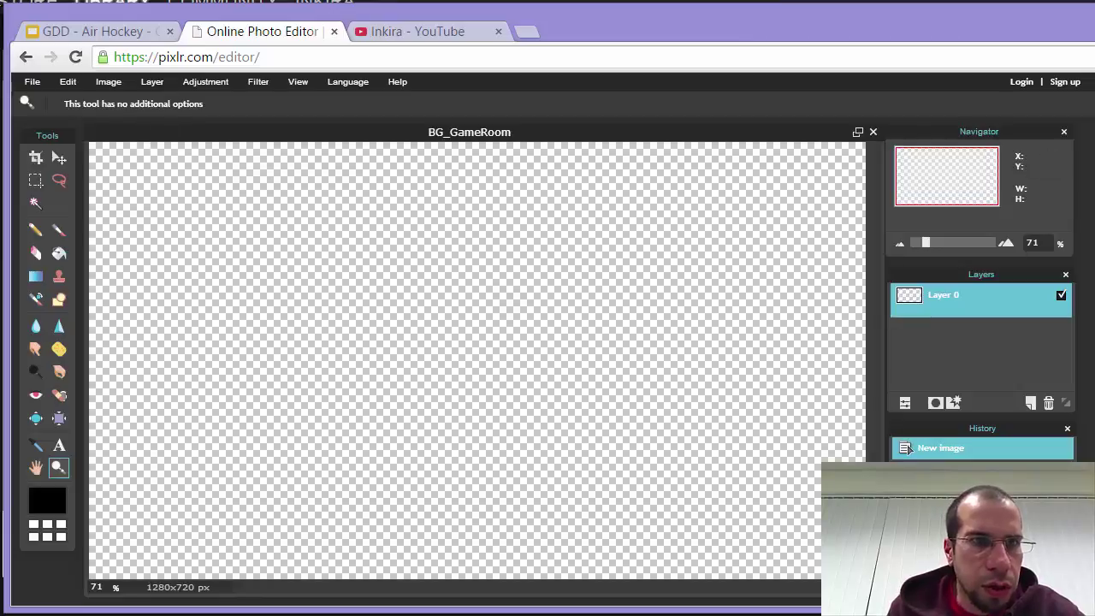
left_click(118, 82)
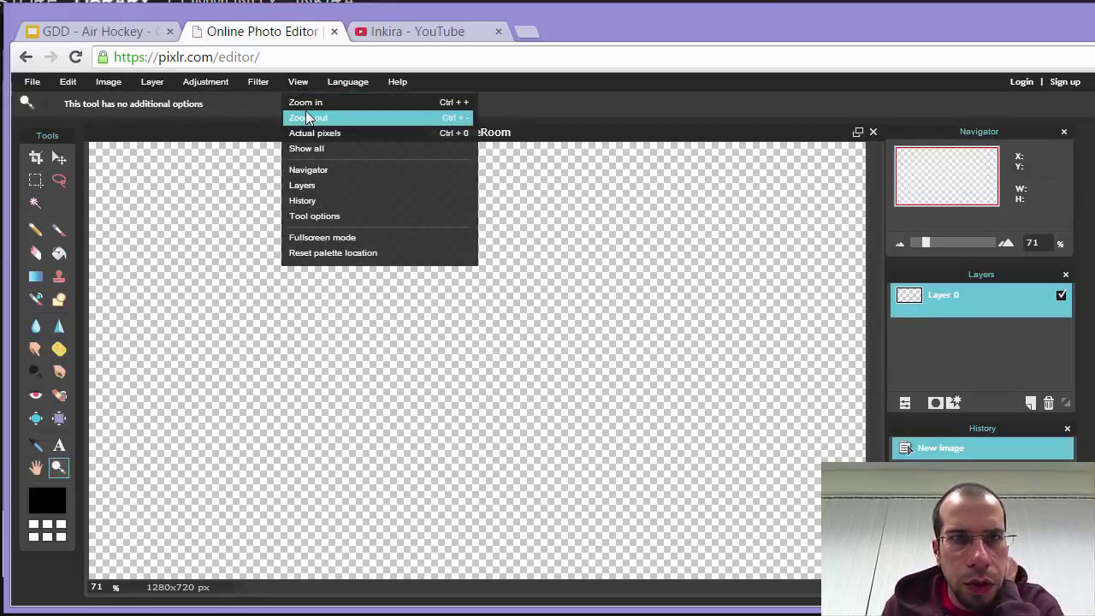
left_click(304, 117)
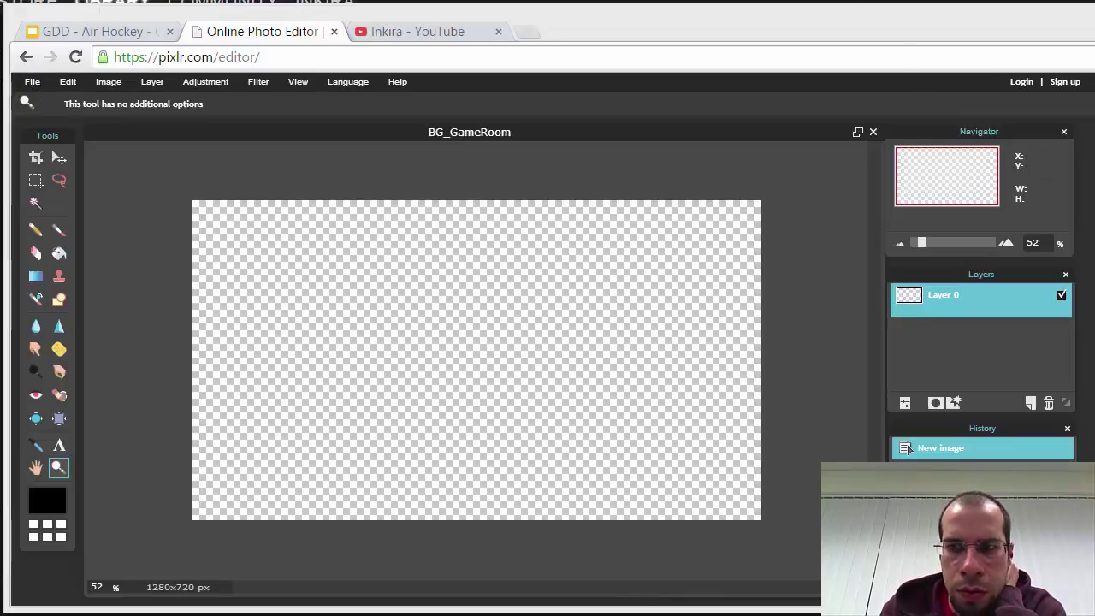
key("ctrl+o")
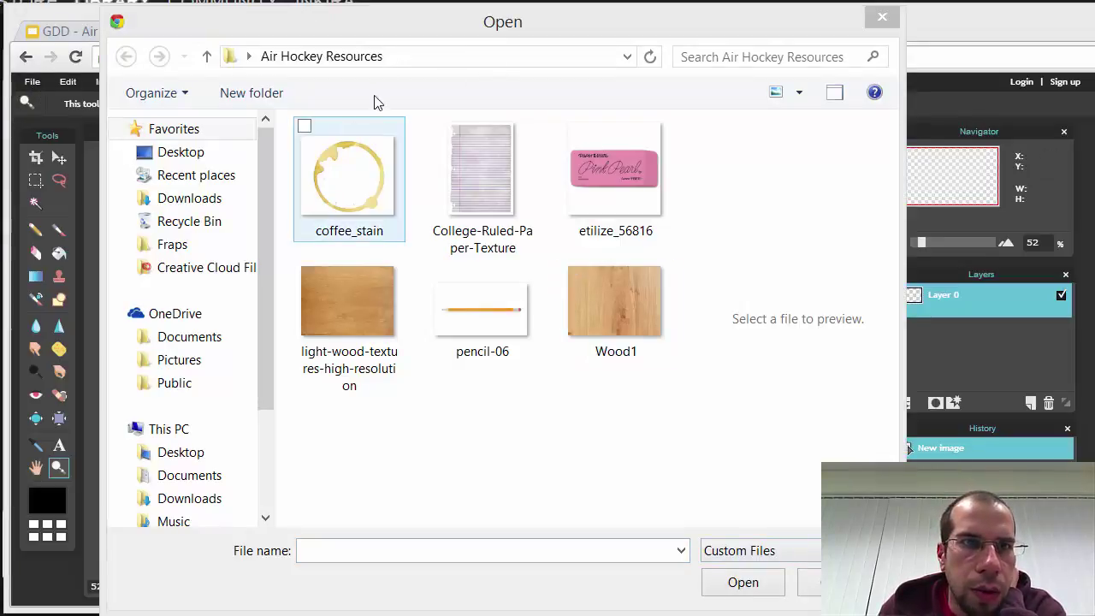
left_click(893, 29)
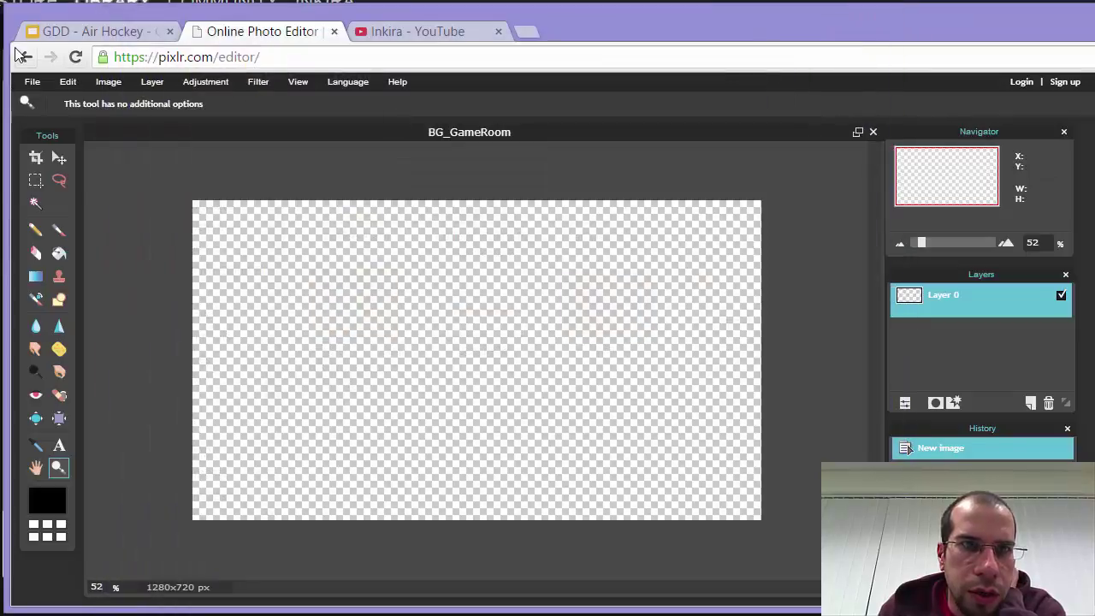
left_click(31, 82)
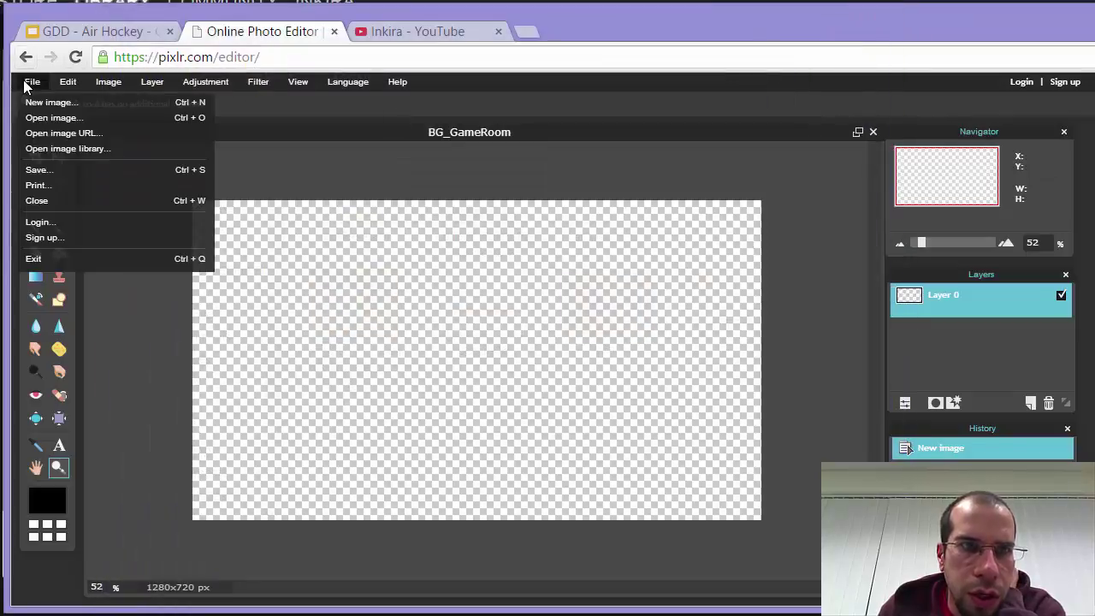
left_click(53, 120)
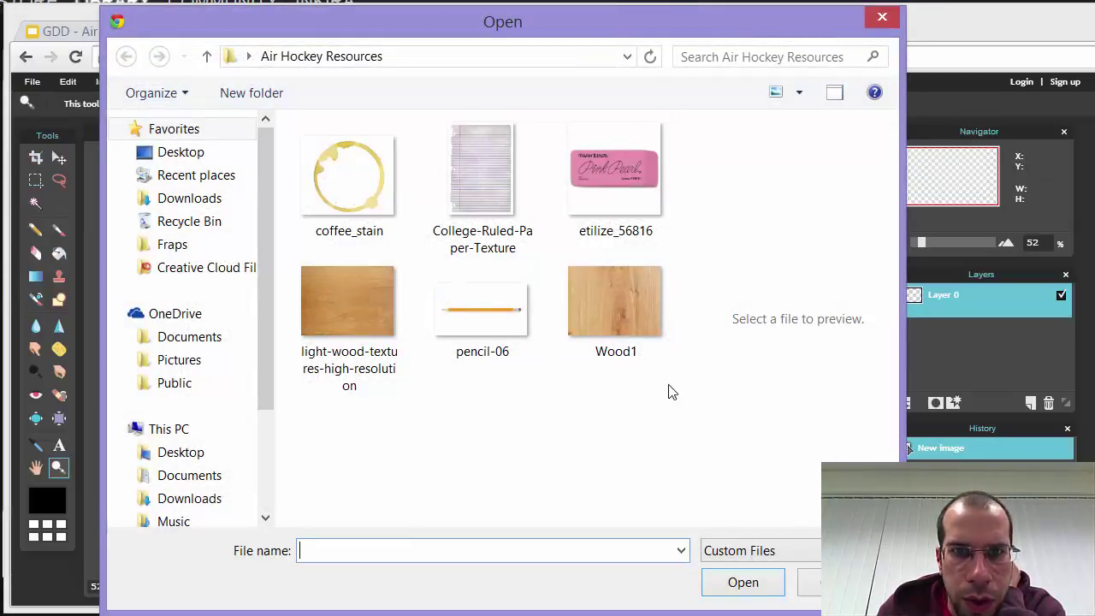
left_click_drag(591, 14, 627, 18)
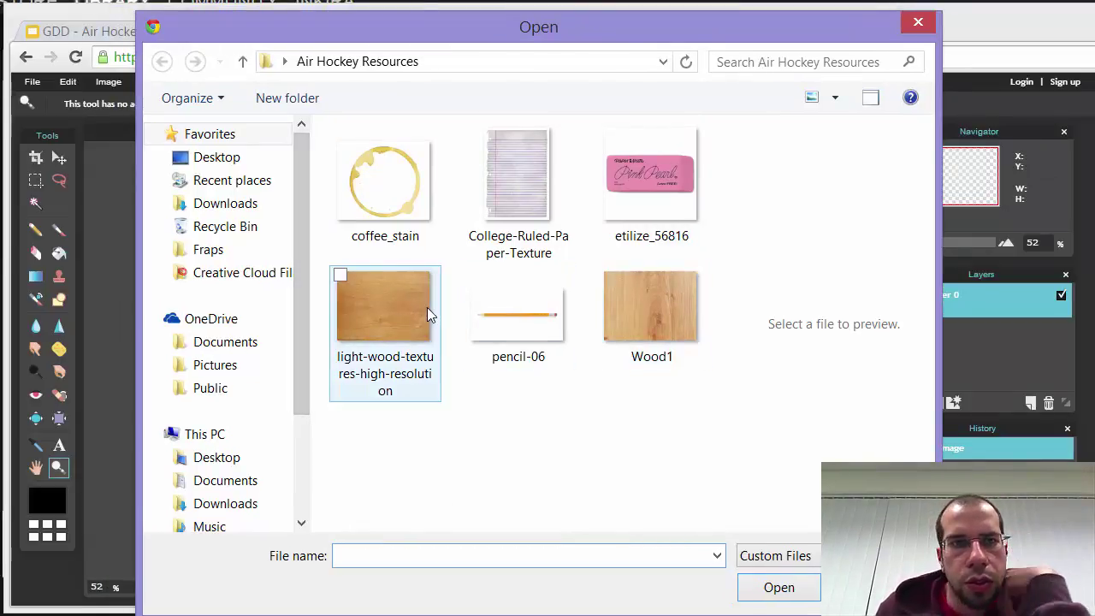
left_click(402, 300)
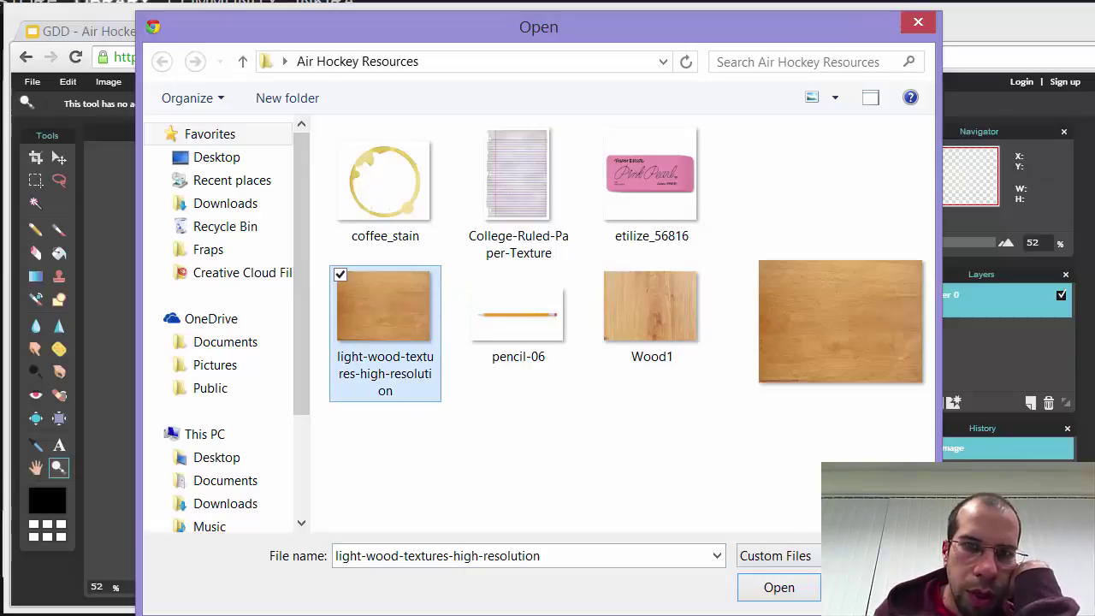
left_click(779, 587)
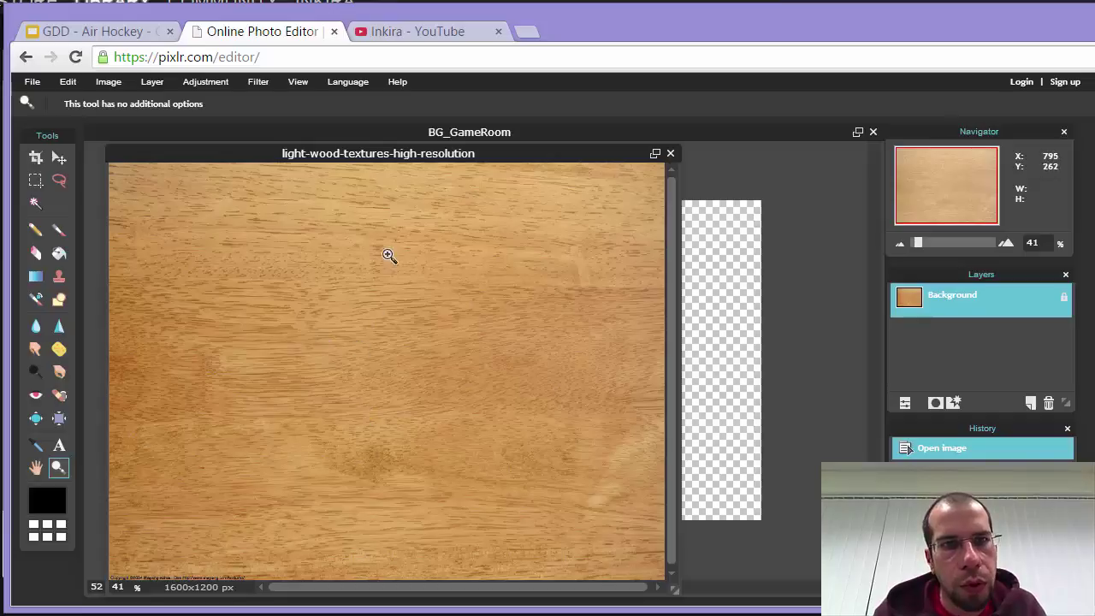
Select the entire light-wood-textures-high-resolution image and copy the selection.
mouse_move(423, 154)
left_mouse_down()
mouse_move(452, 153)
mouse_move(437, 150)
left_mouse_up()
key("ctrl+a")
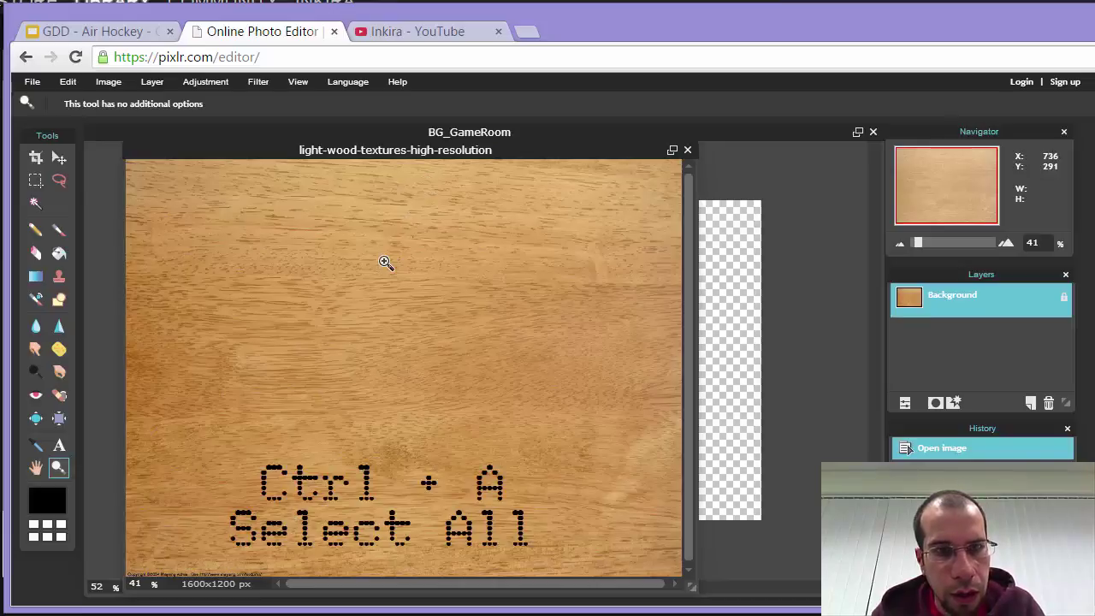
key("ctrl+a")
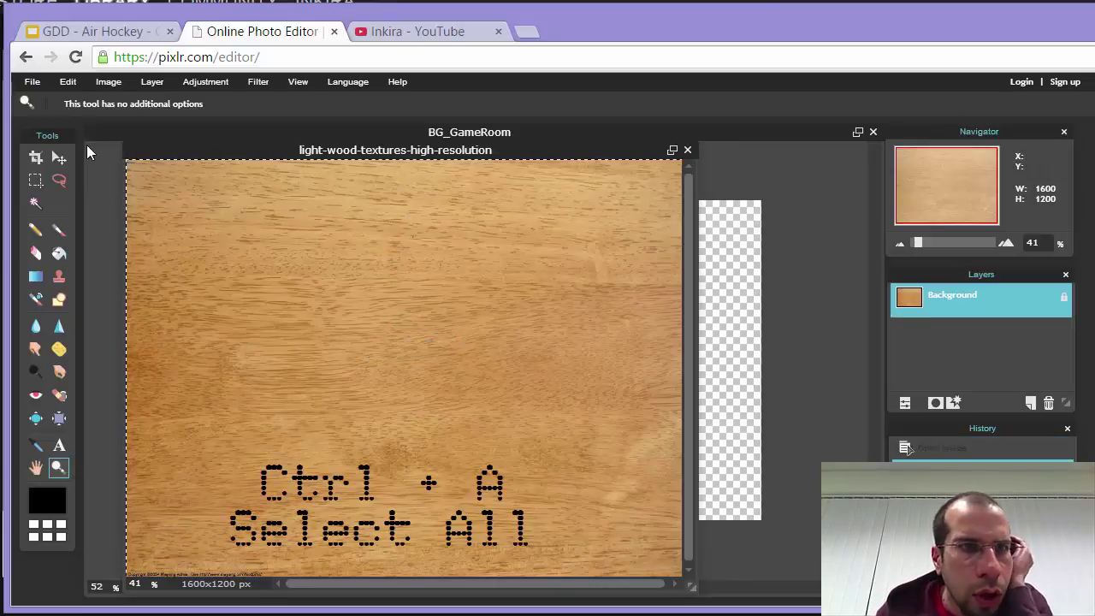
left_click(145, 81)
mouse_move(323, 81)
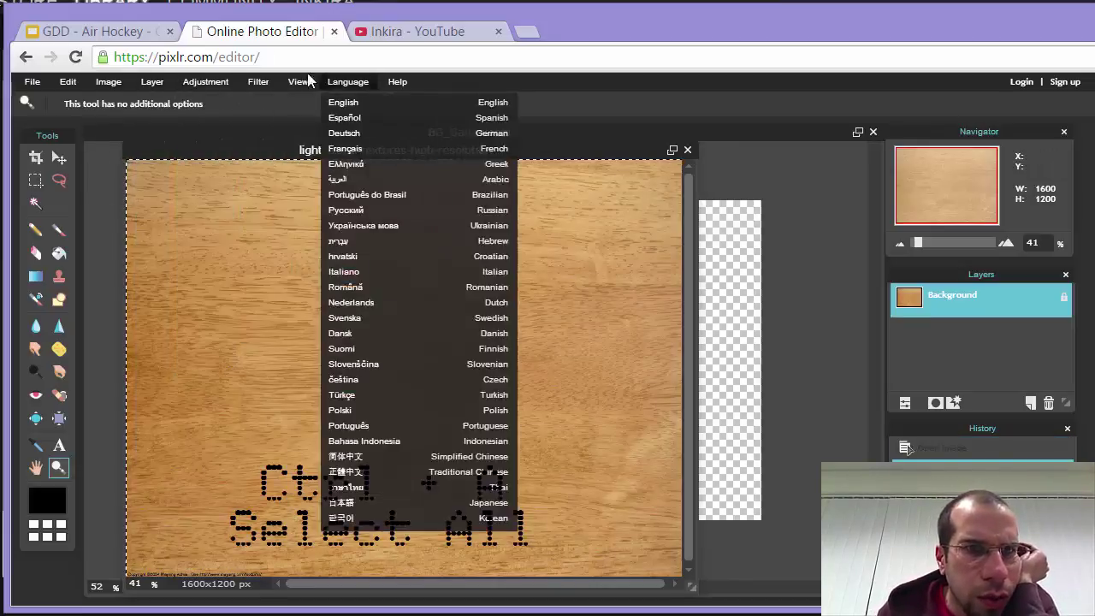
mouse_move(108, 81)
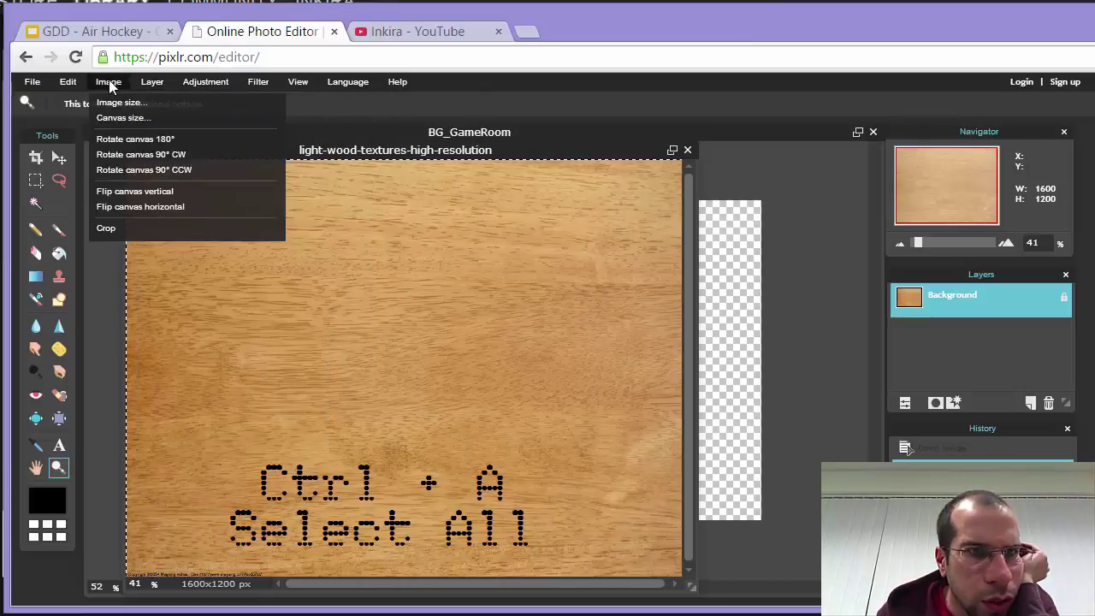
mouse_move(70, 82)
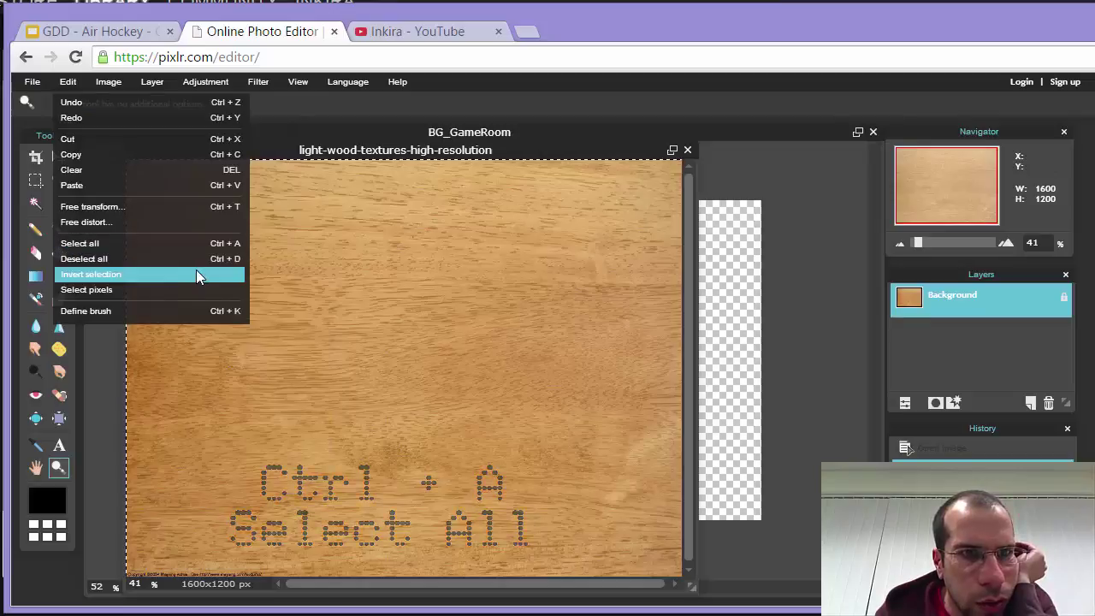
left_click(162, 243)
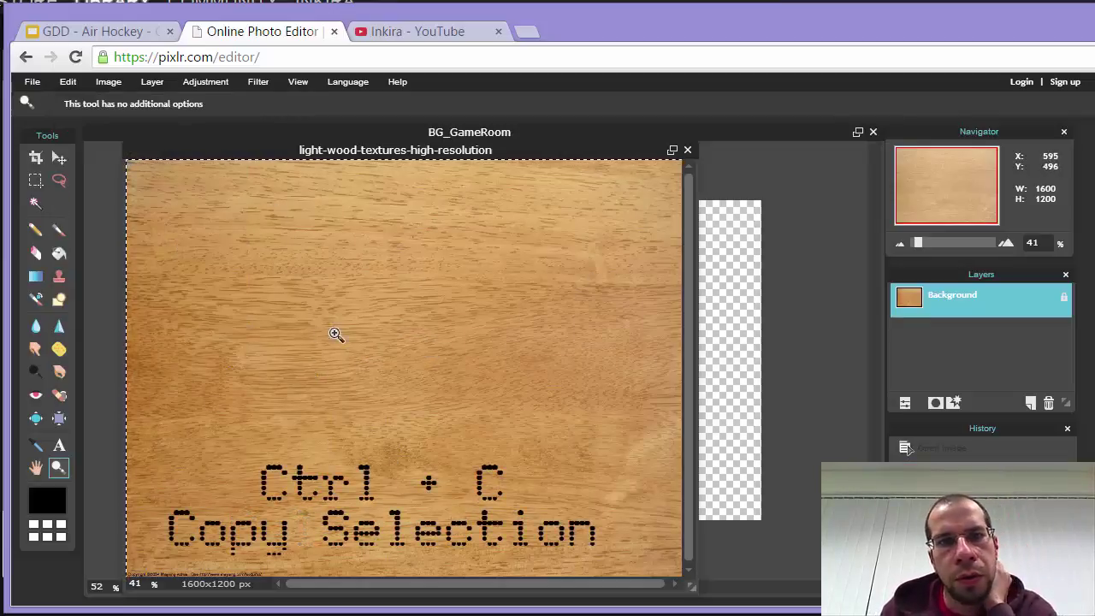
left_click(72, 84)
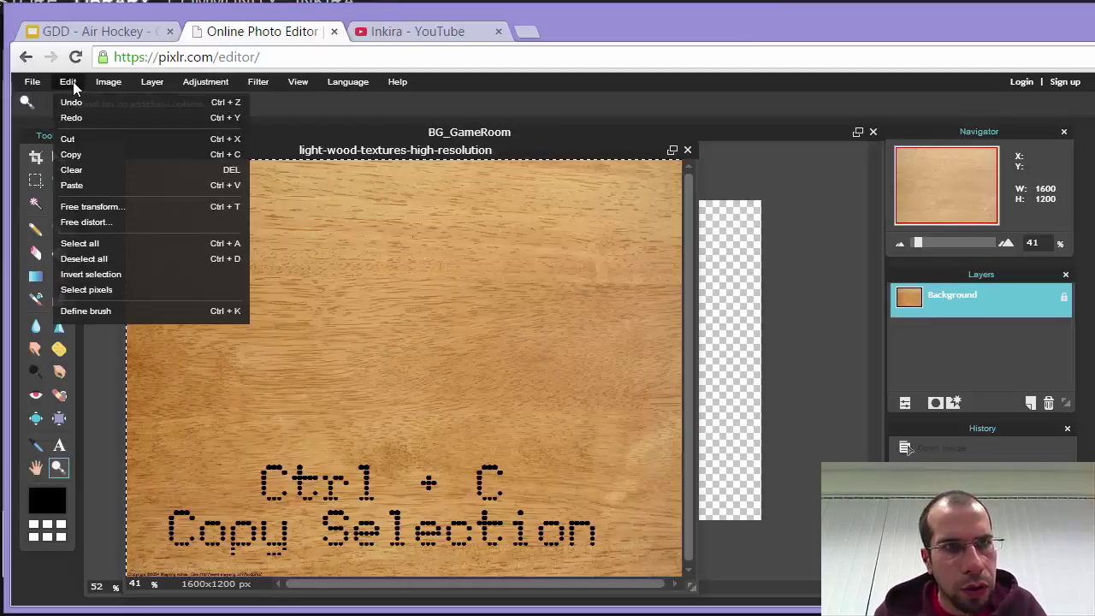
left_click(76, 153)
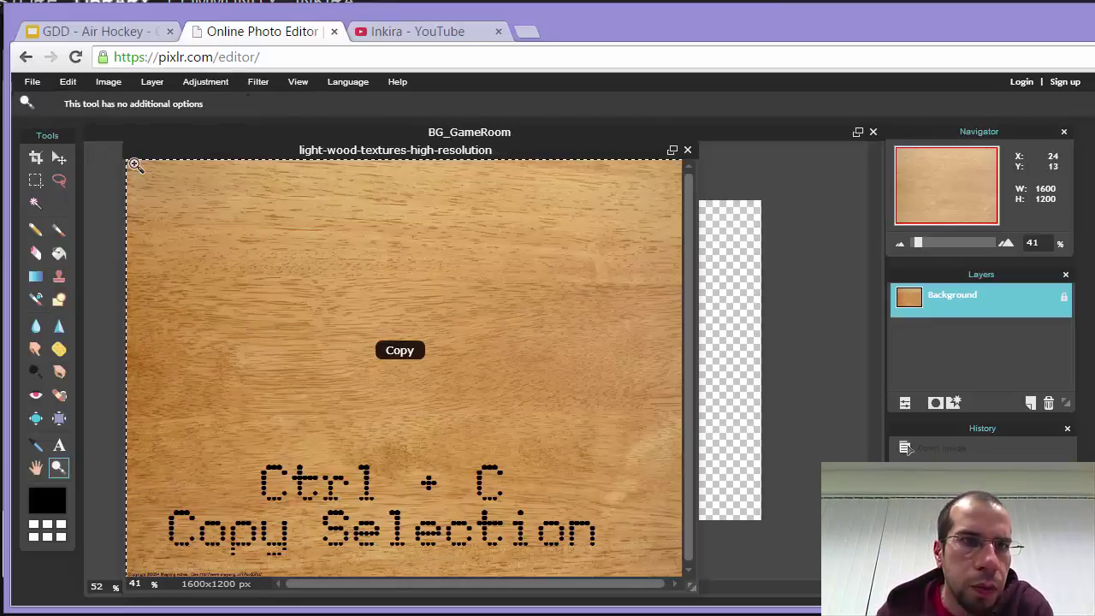
Paste the copied wood texture into the BG_GameRoom image as a new layer and keep that layer selected.
left_click(733, 125)
key("ctrl+v")
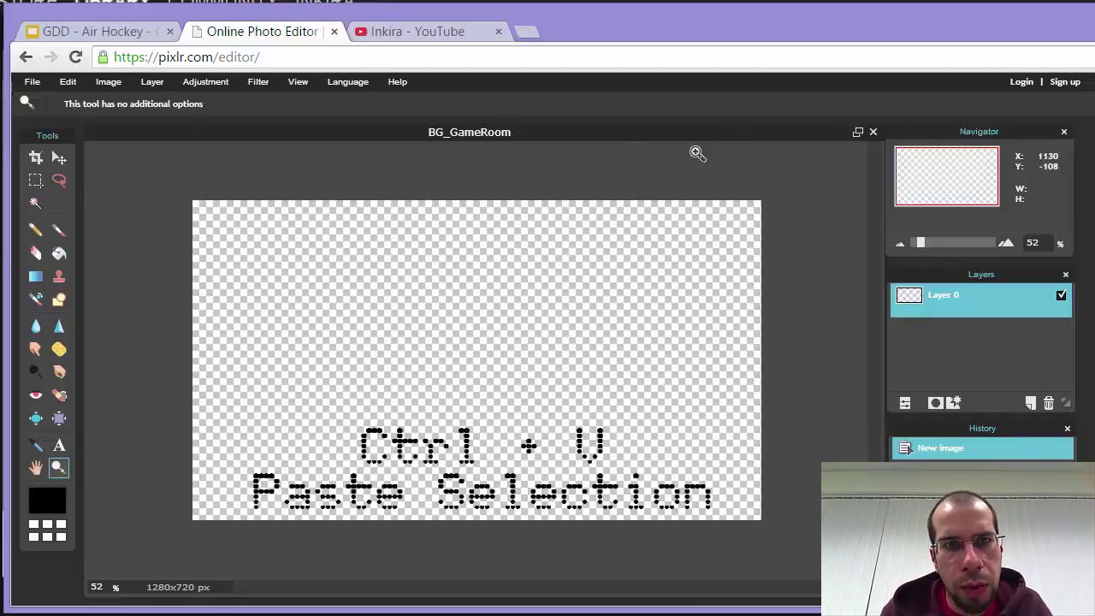
key("ctrl+v")
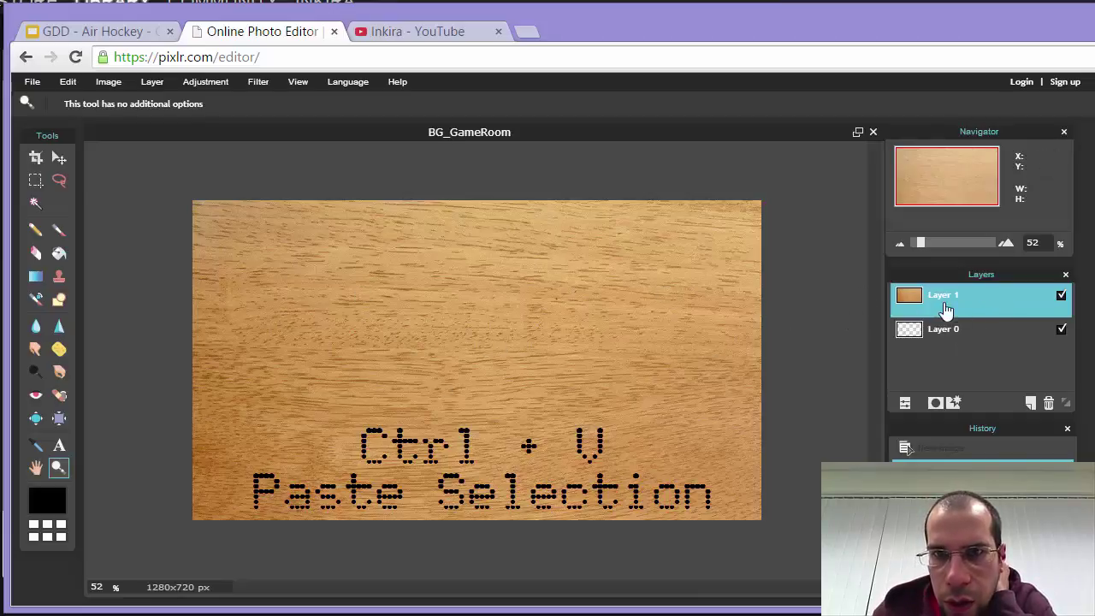
left_click(964, 342)
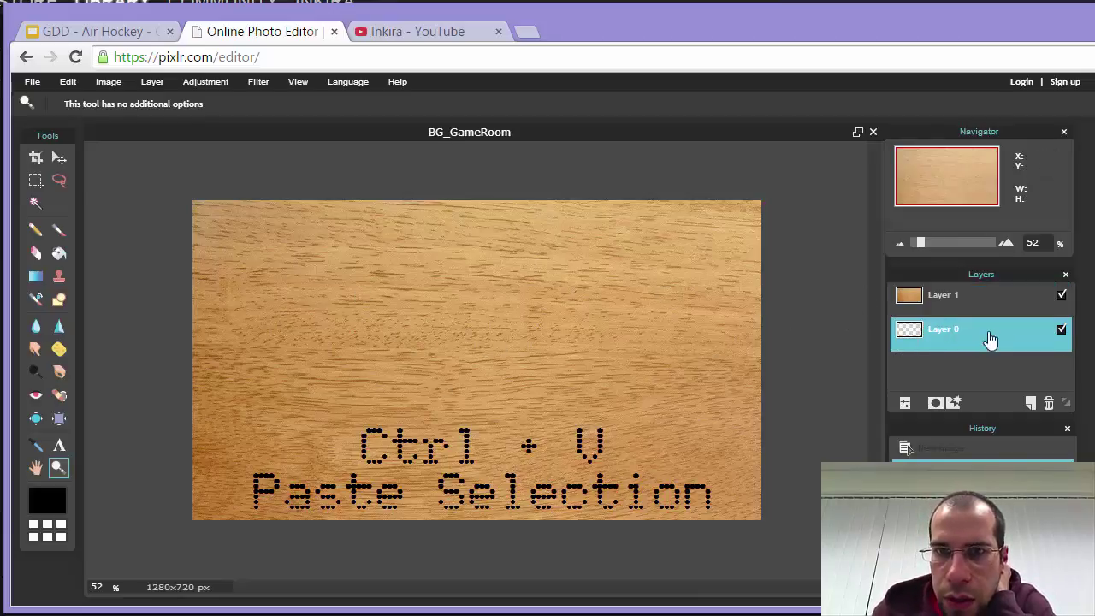
left_click(943, 303)
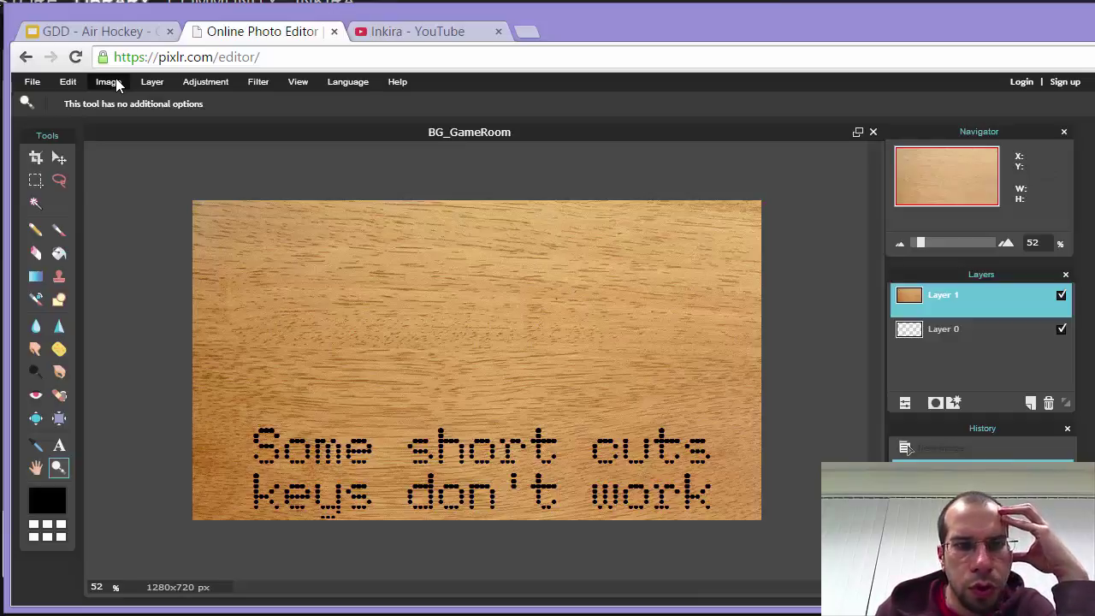
Free transform the pasted wood layer, shrinking it and repositioning it so it covers the whole BG_GameRoom canvas.
left_click(69, 82)
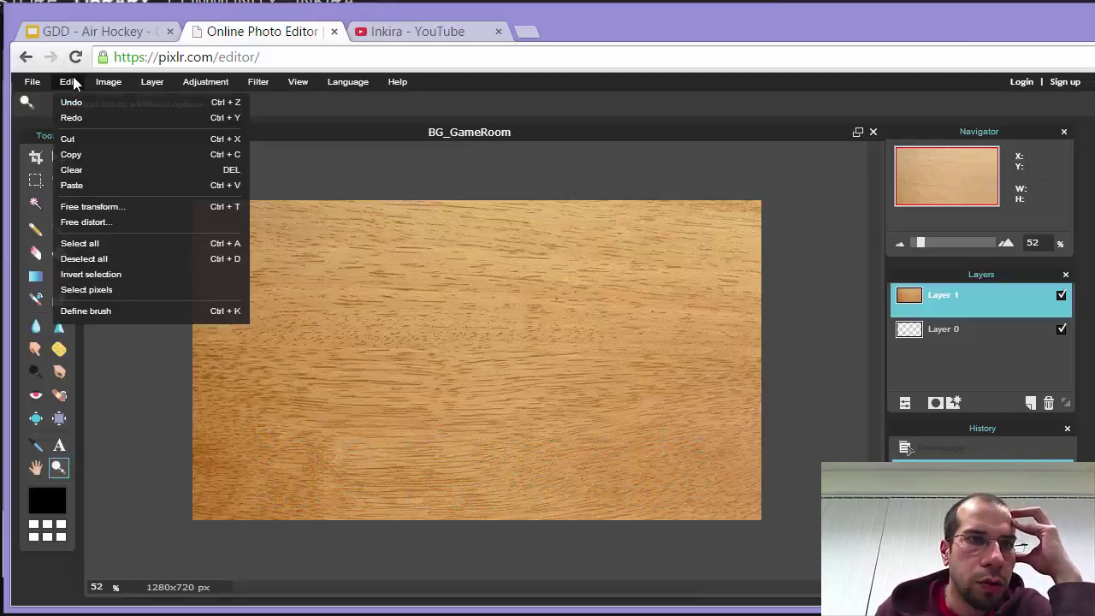
left_click(87, 210)
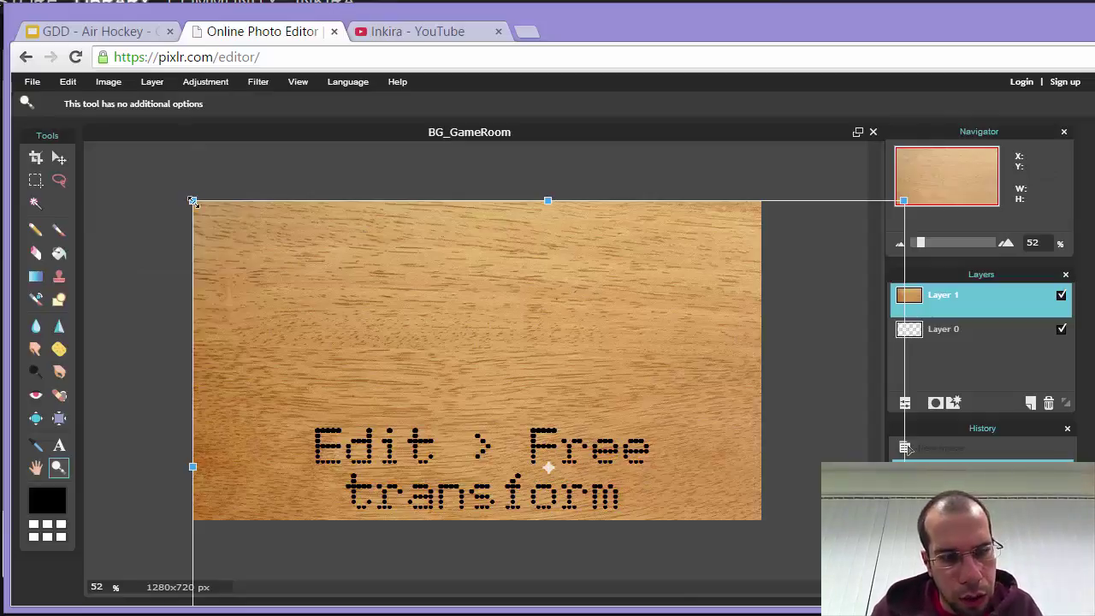
left_click_drag(193, 202, 268, 273)
left_click_drag(411, 381, 344, 310)
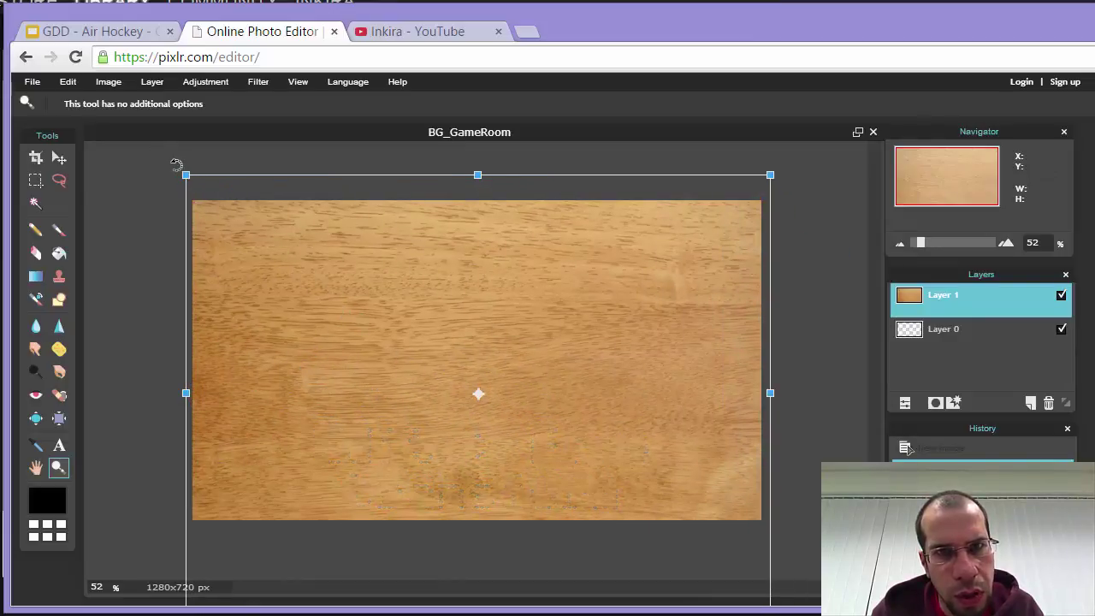
left_click_drag(345, 310, 345, 250)
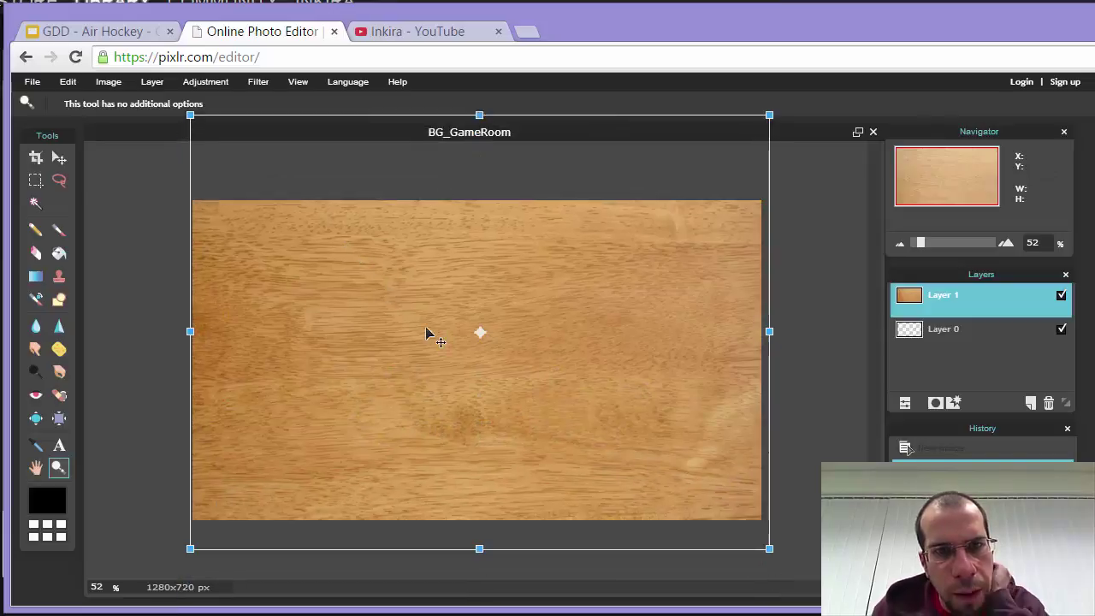
left_click_drag(428, 329, 426, 324)
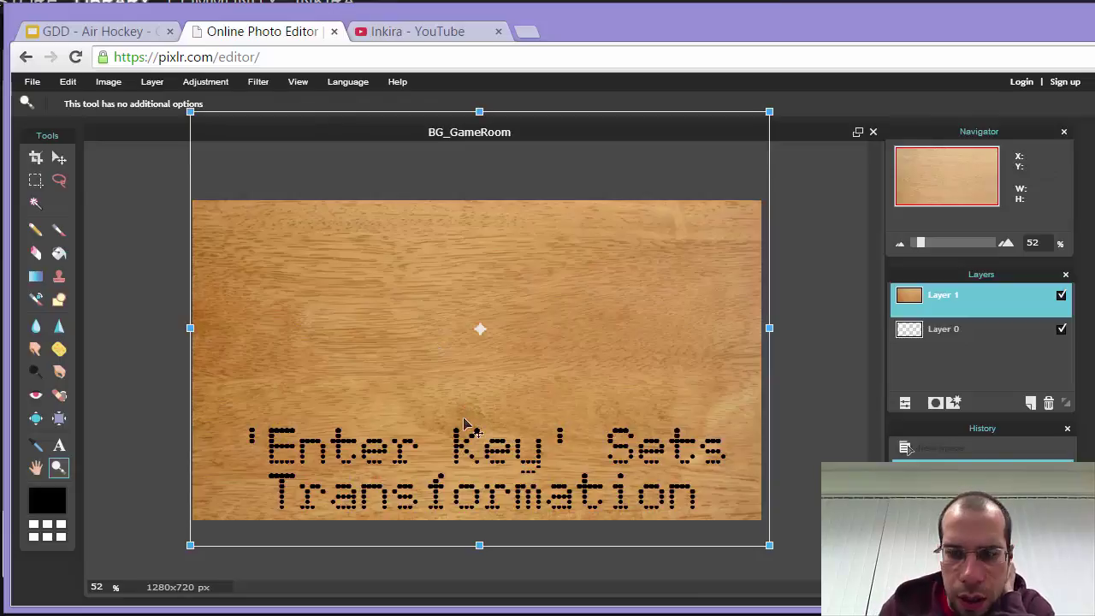
key("Return")
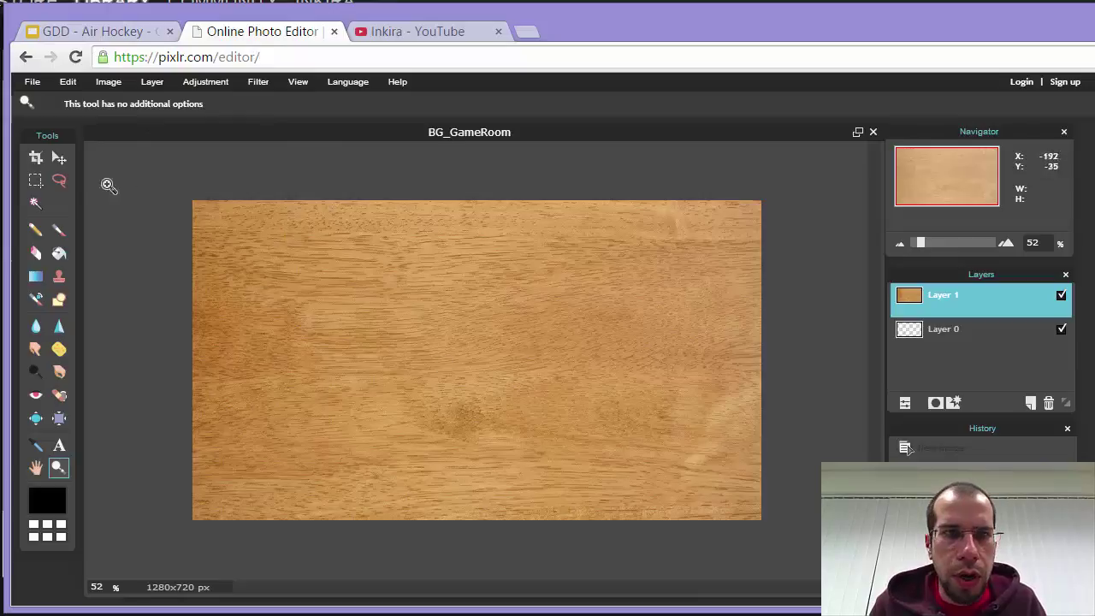
Close the light-wood-textures-high-resolution image and arrange the BG_GameRoom window so its whole canvas is in view.
left_click_drag(689, 135, 688, 223)
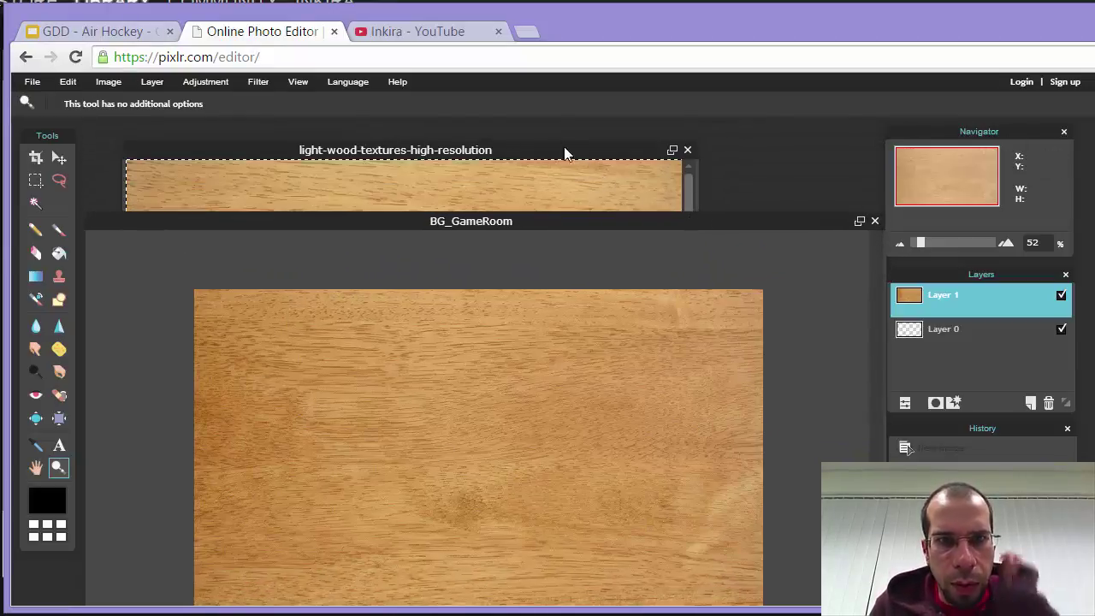
left_click(487, 151)
left_click_drag(487, 151, 494, 140)
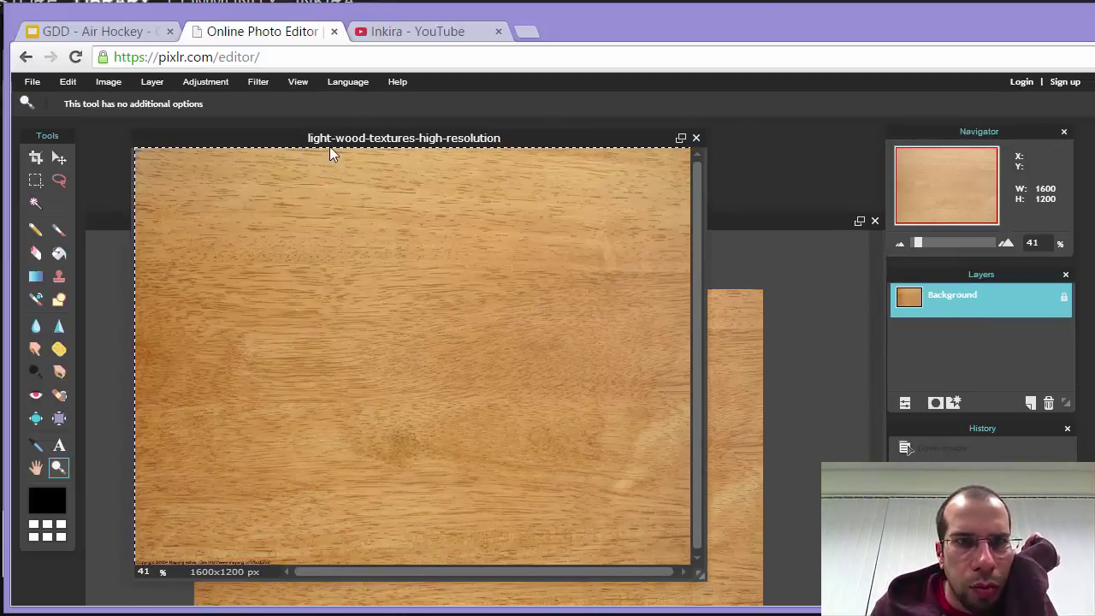
left_click(695, 138)
left_click(567, 374)
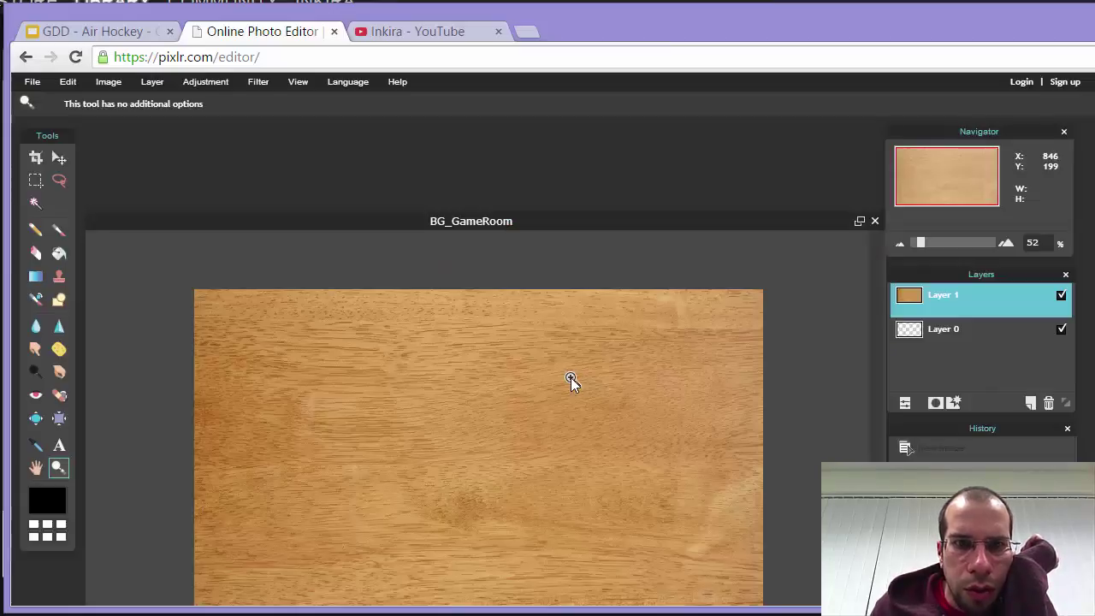
left_click_drag(512, 215, 504, 110)
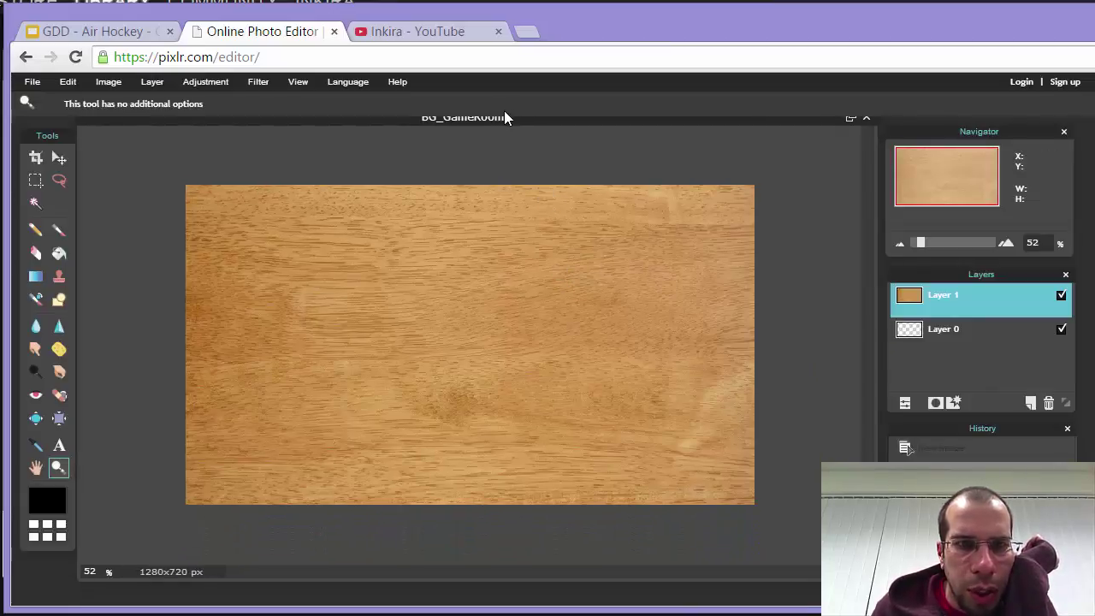
Open the College-Ruled-Paper-Texture image from the Air Hockey Resources folder.
left_click(31, 82)
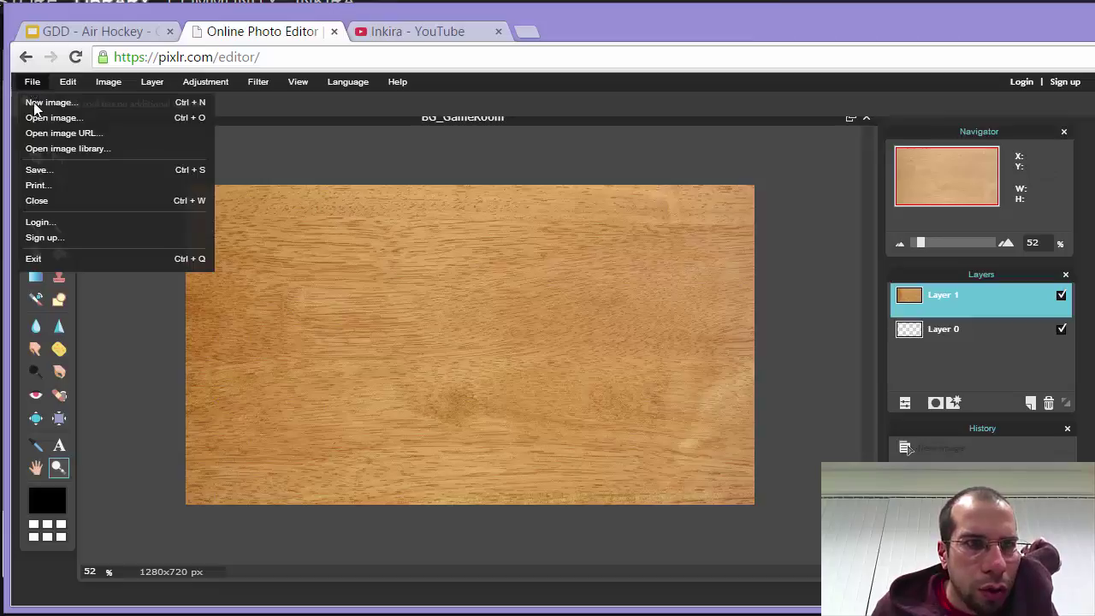
left_click(44, 117)
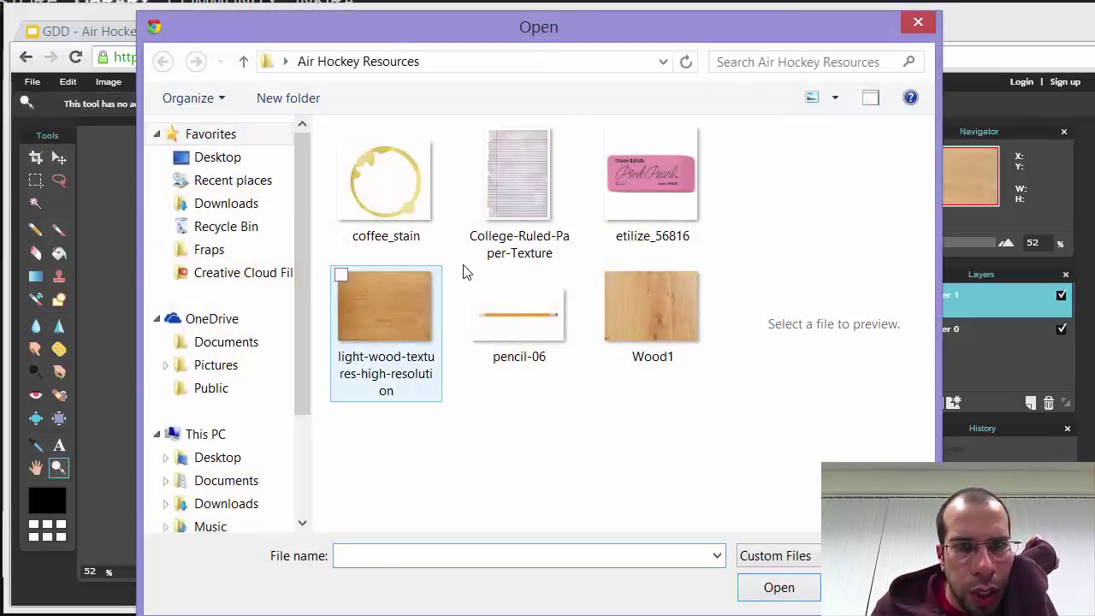
left_click(505, 208)
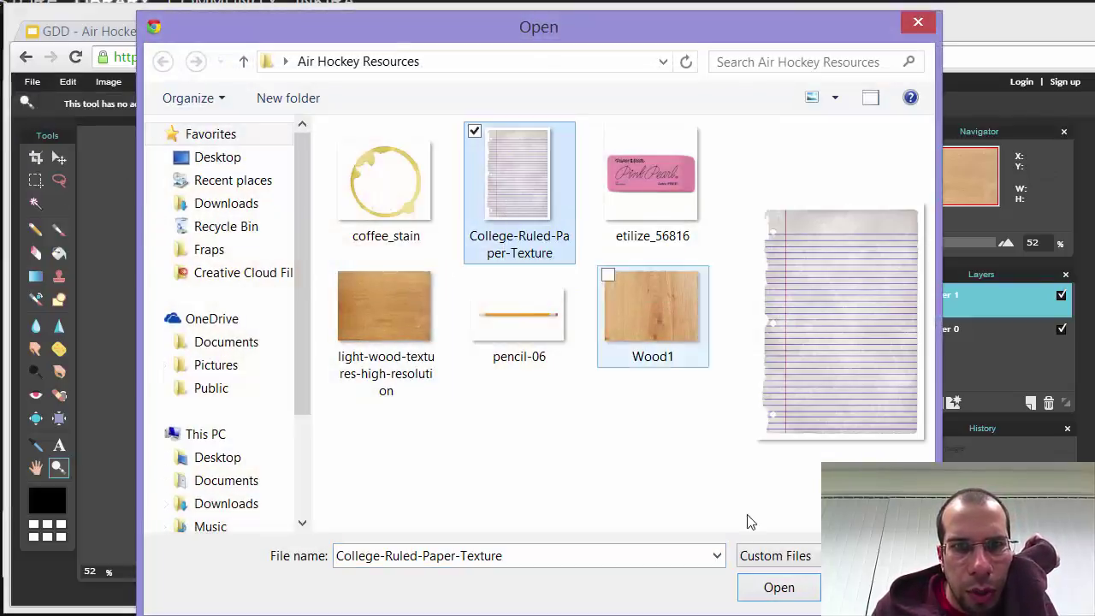
left_click(779, 595)
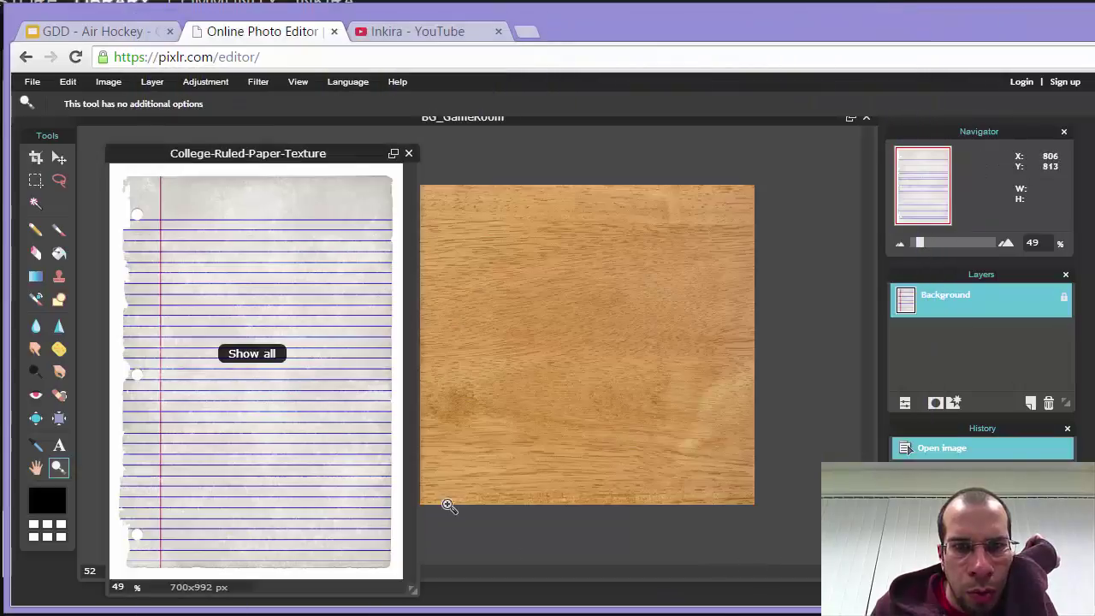
Maximize the College-Ruled-Paper-Texture window and enlarge the view of the sheet within it.
left_click_drag(312, 155, 605, 136)
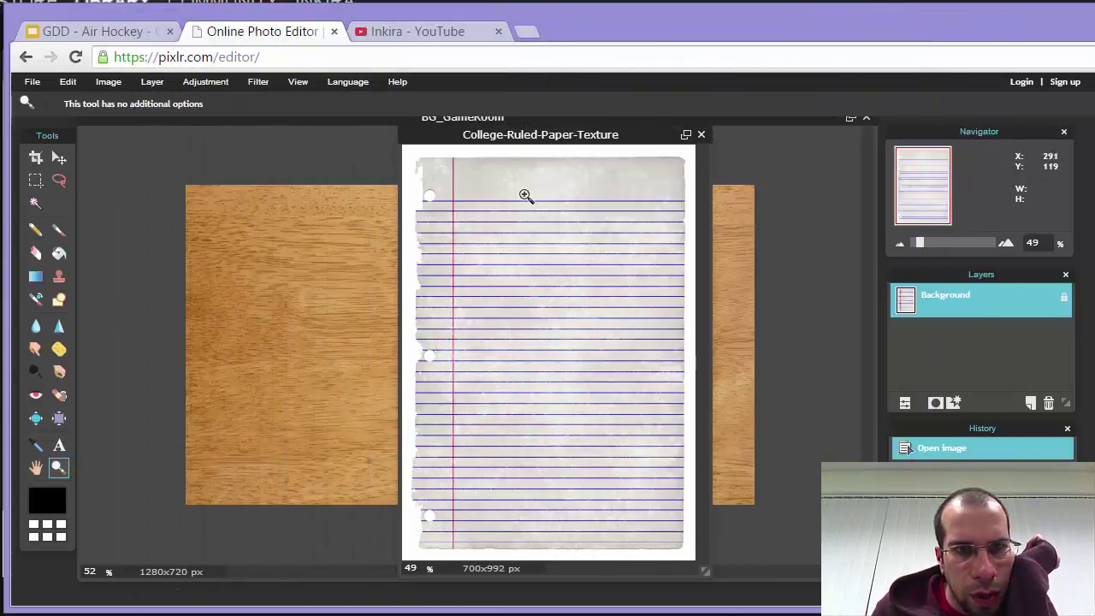
left_click(486, 305)
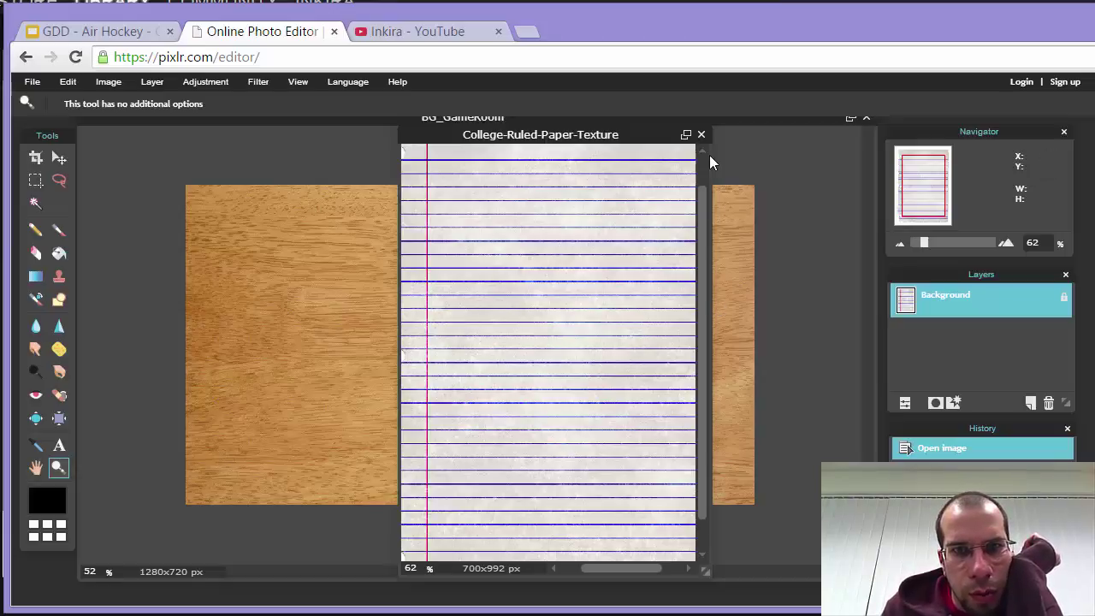
left_click_drag(690, 135, 689, 143)
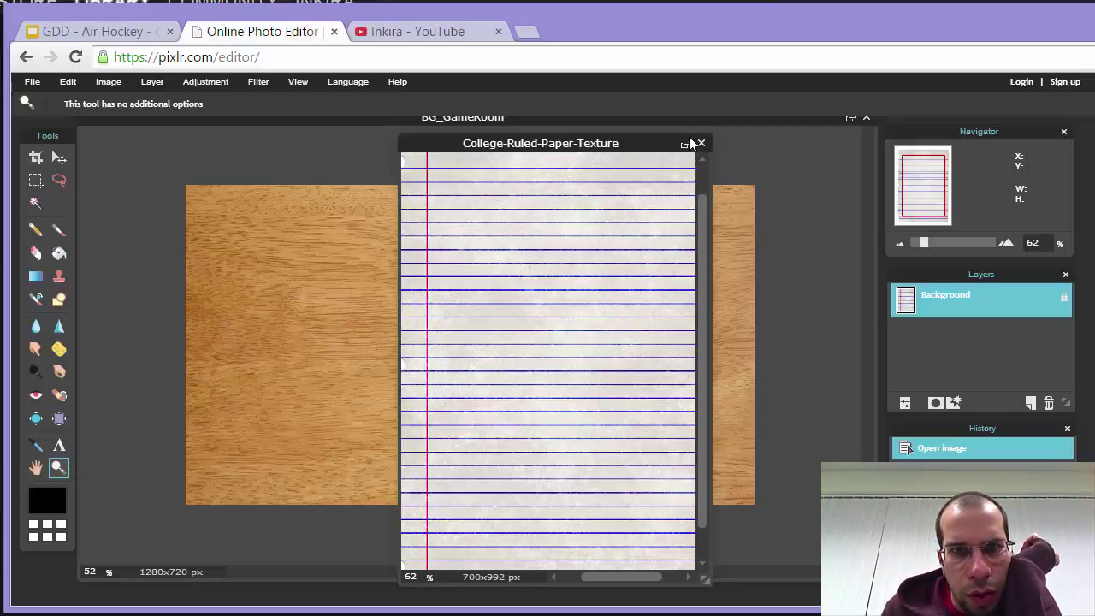
left_click(686, 144)
scroll(743, 281, "down", 2)
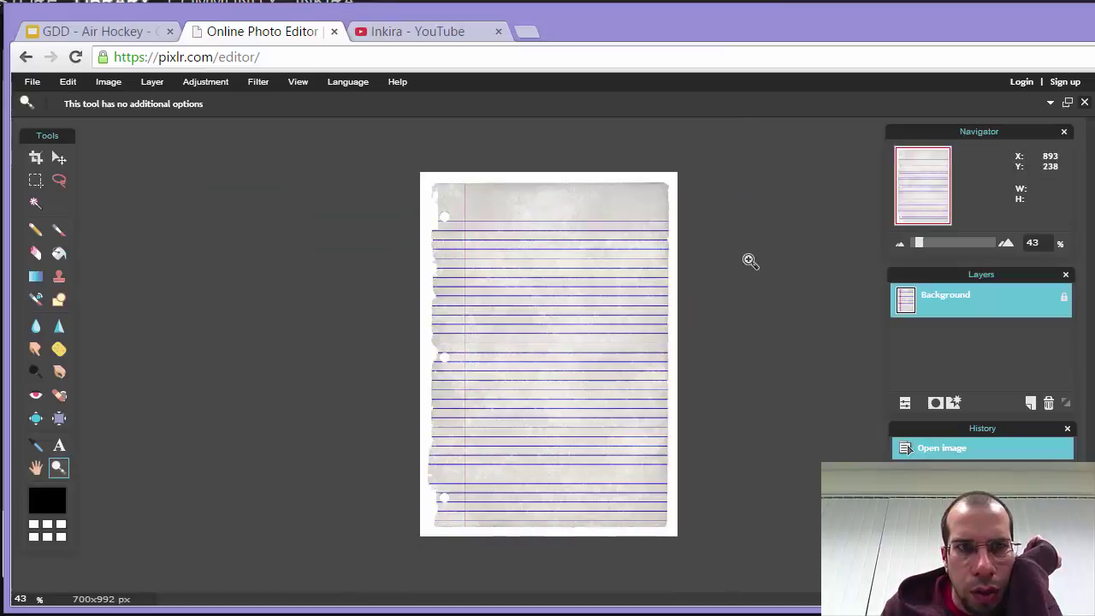
left_click(566, 264)
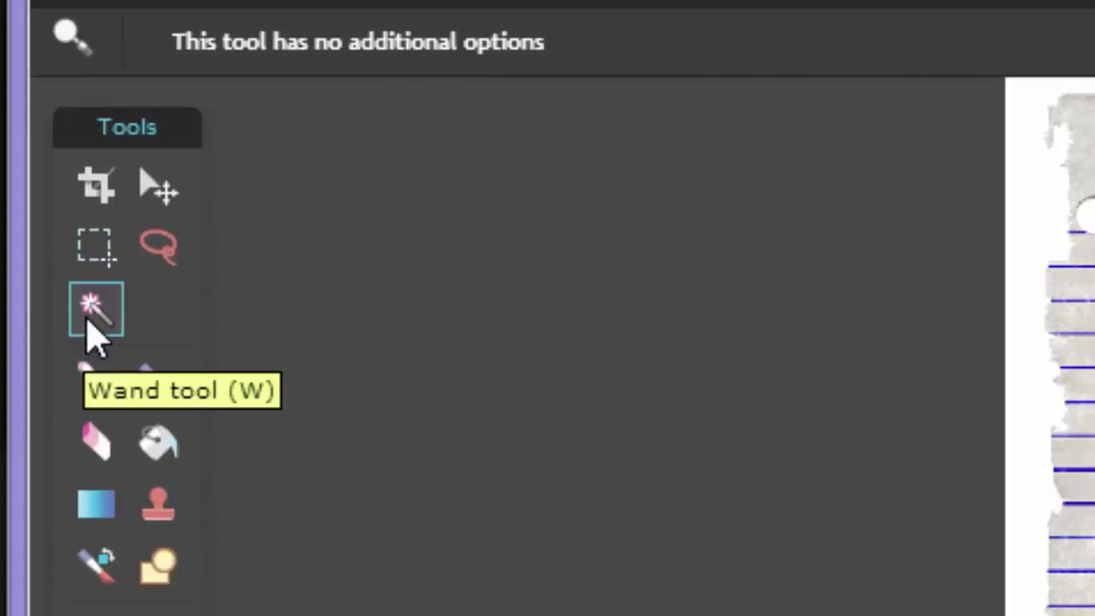
Select the white area surrounding the paper with the Wand tool, try to delete it, and unlock the Background layer.
left_click(89, 318)
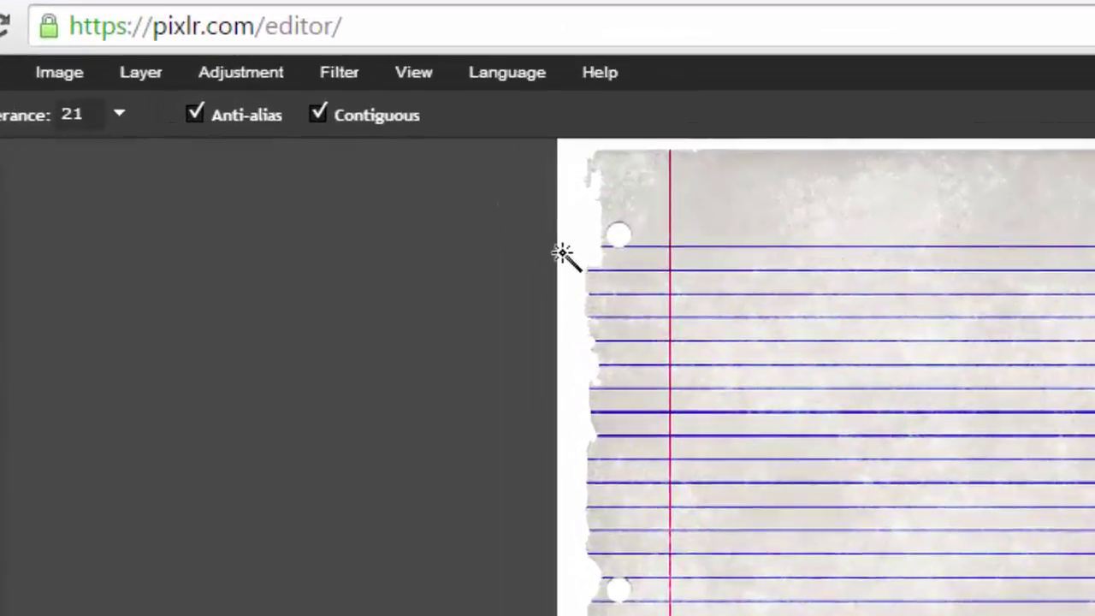
left_click(579, 271)
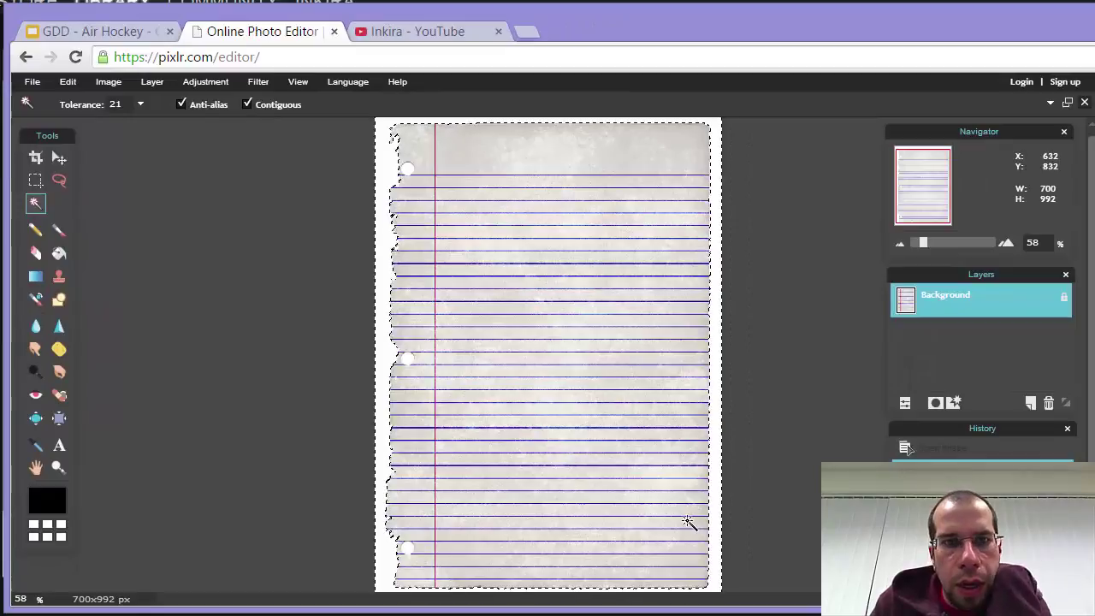
key("Delete")
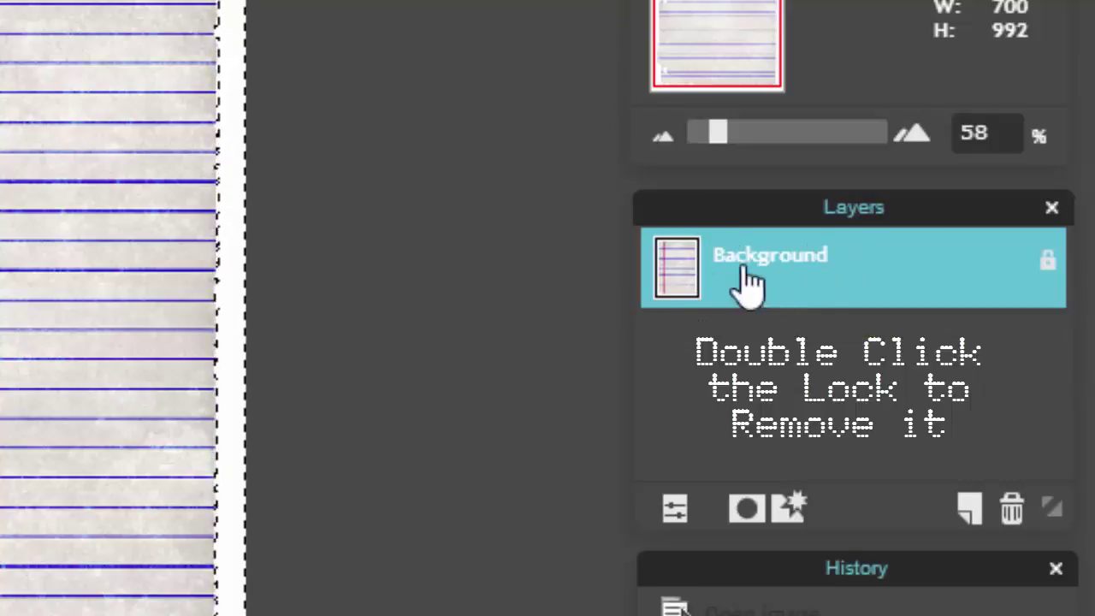
double_click(1046, 261)
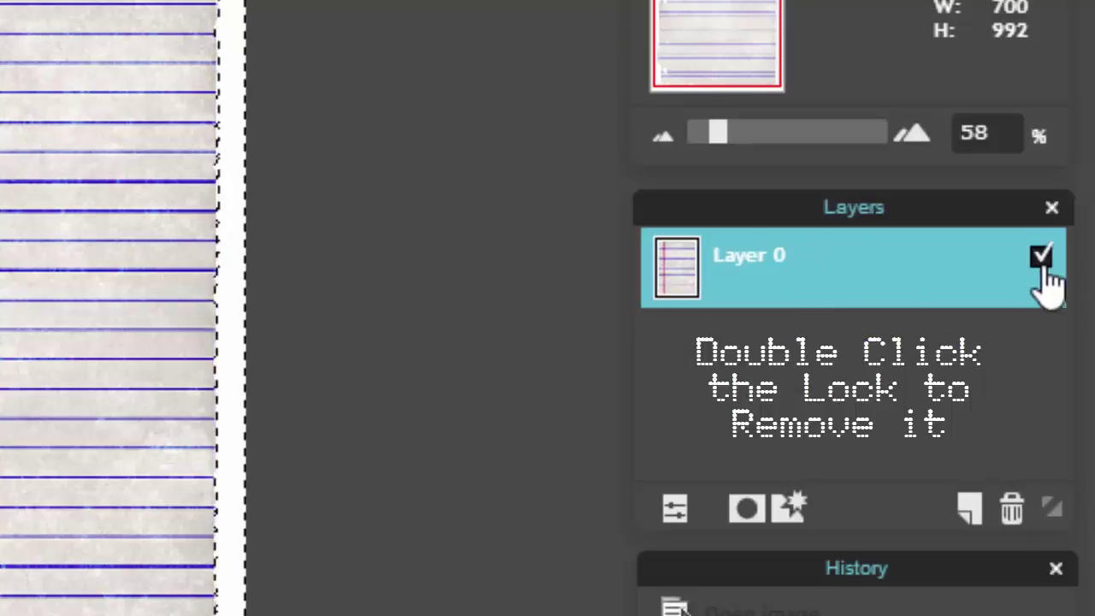
Delete the selected white area around the ruled paper and clear the selection.
key("Delete")
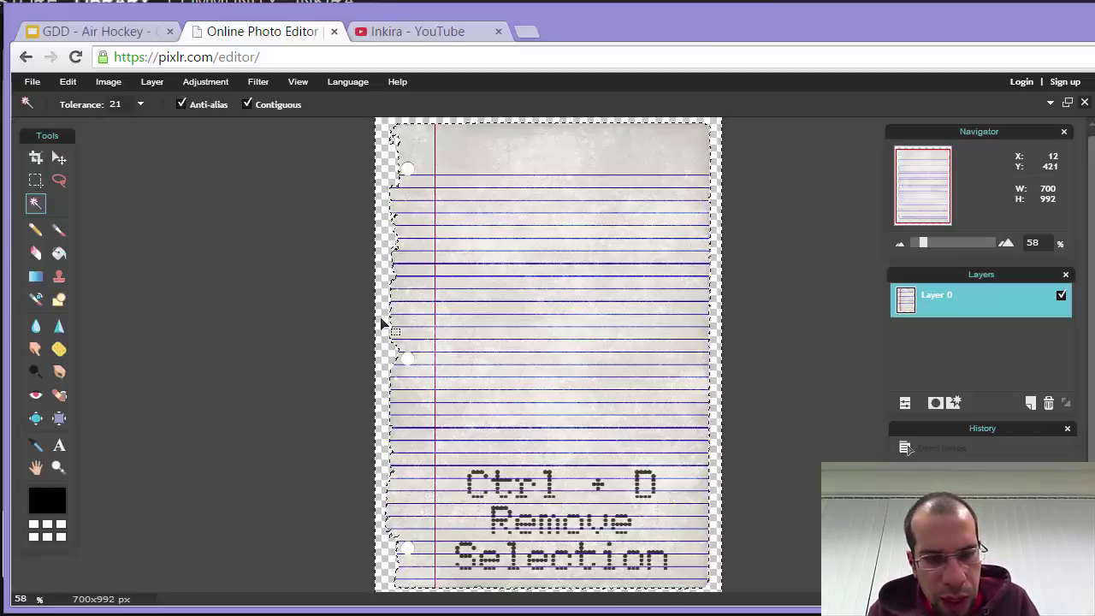
left_click(66, 82)
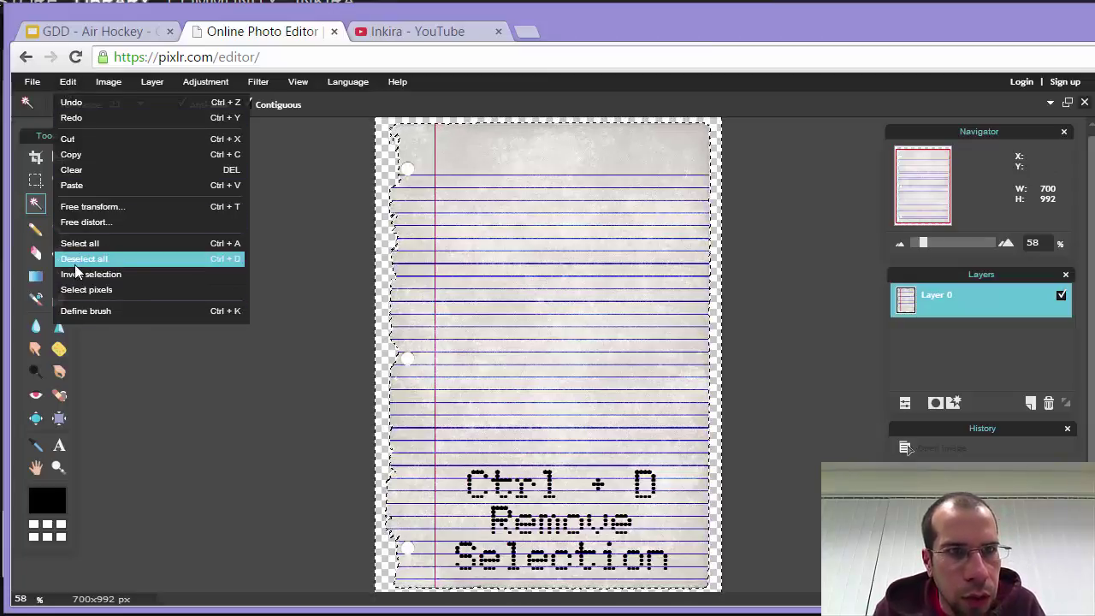
left_click(75, 261)
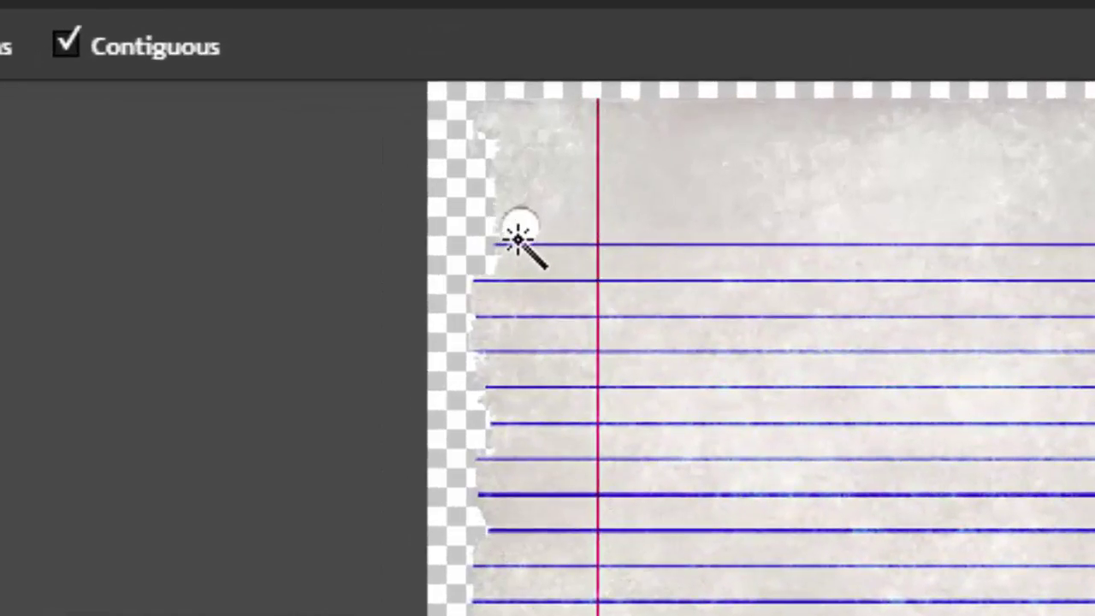
Cut out the paper's three white punch holes with the Wand tool and clear the selection.
left_click(518, 233)
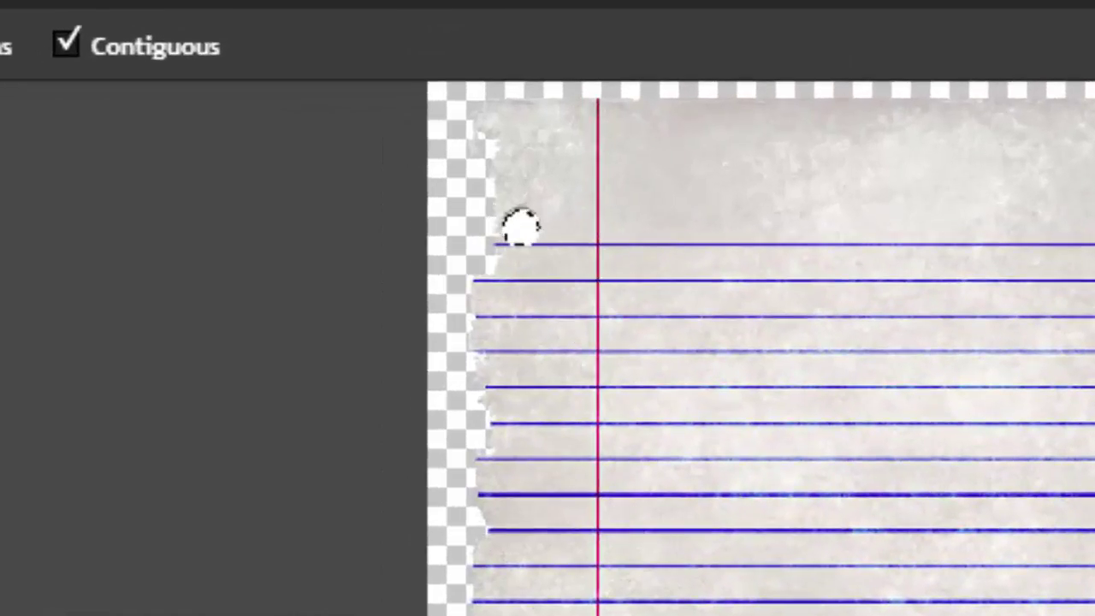
key("Delete")
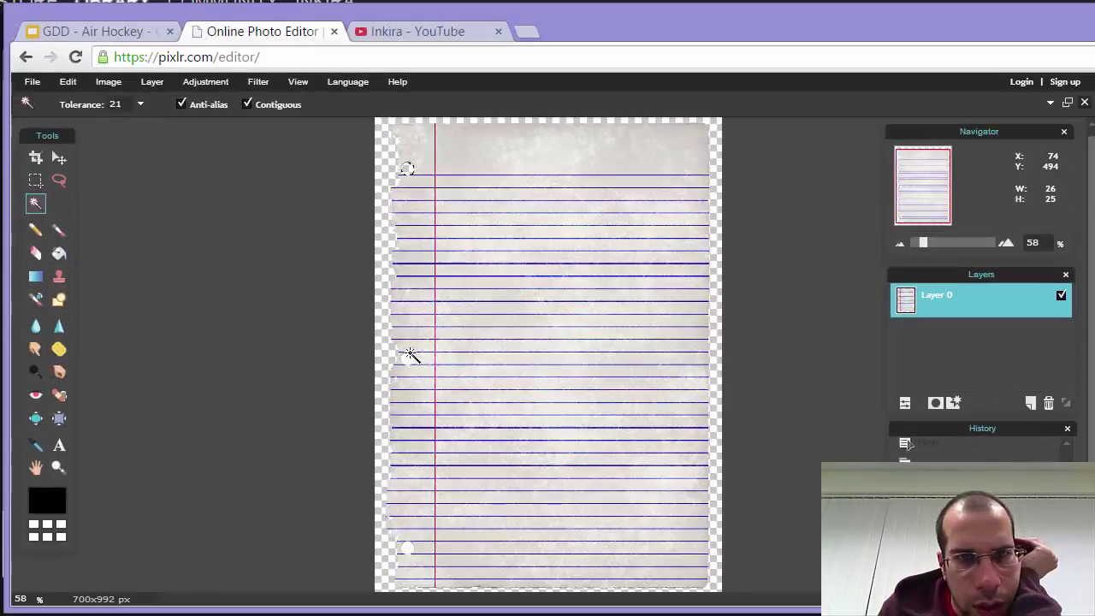
left_click(410, 355)
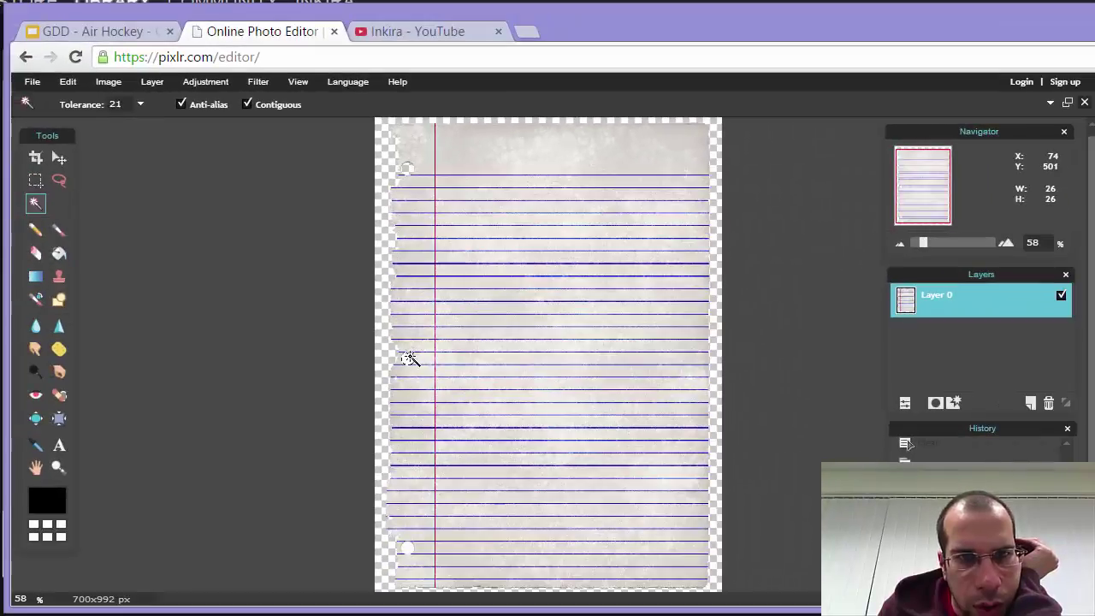
key("Delete")
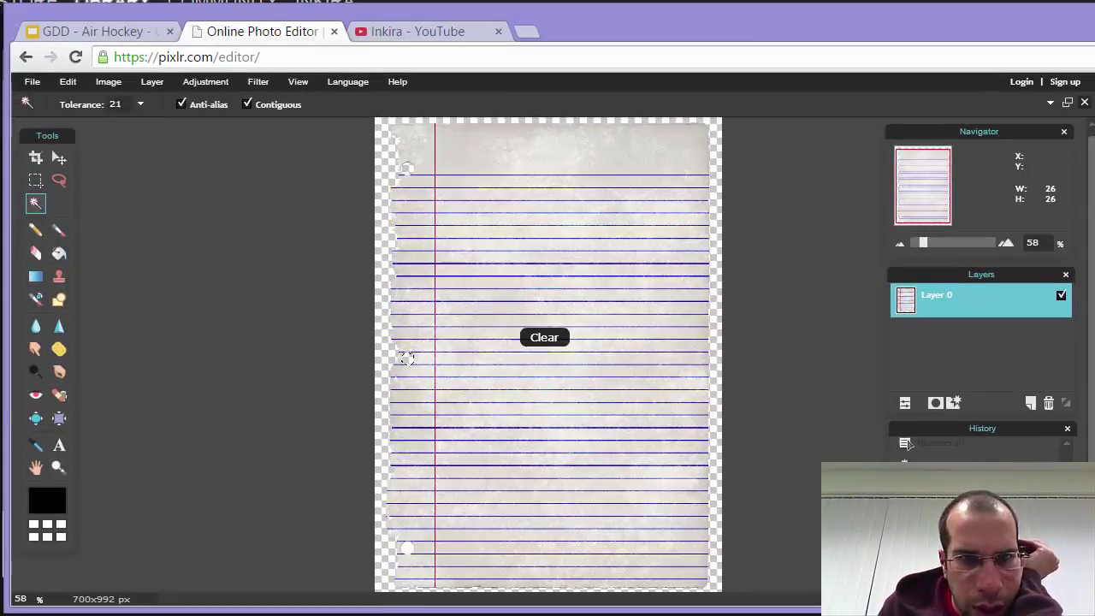
left_click(405, 549)
left_click(406, 551)
key("Delete")
key("ctrl+d")
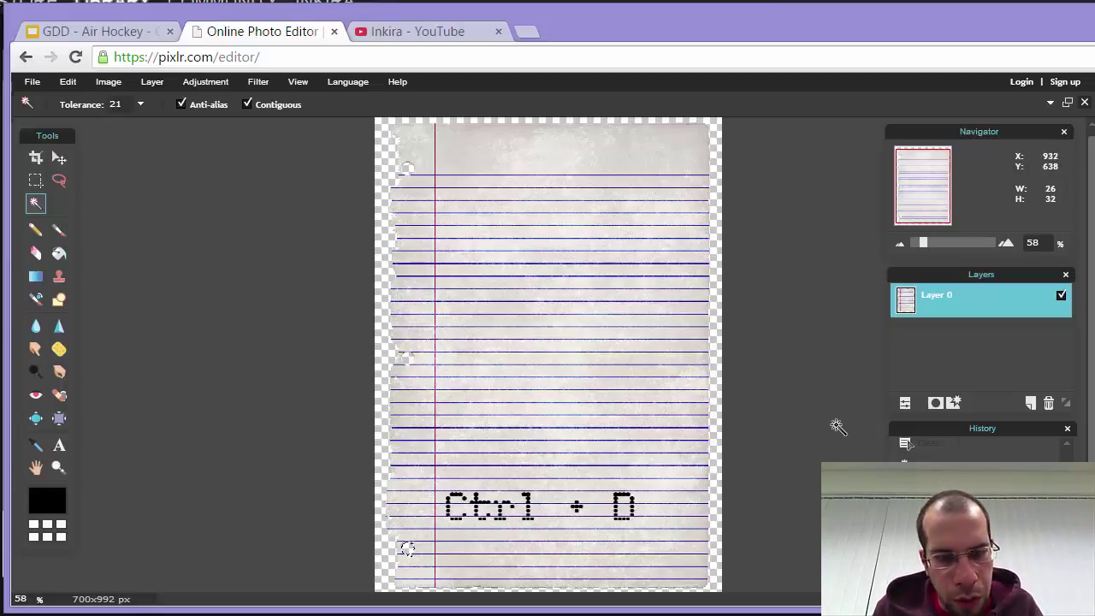
key("ctrl+d")
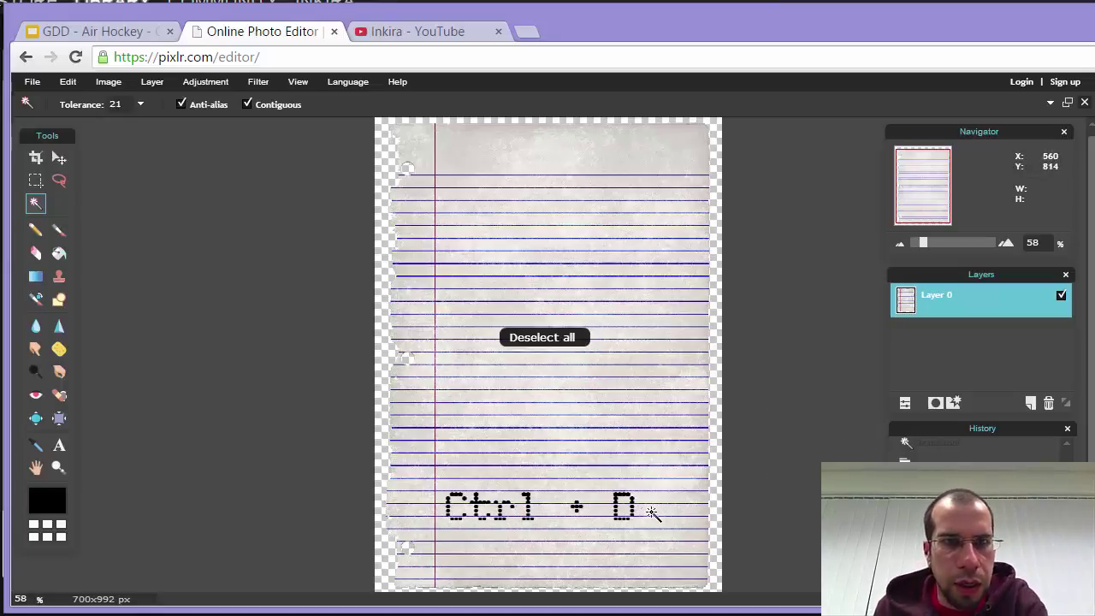
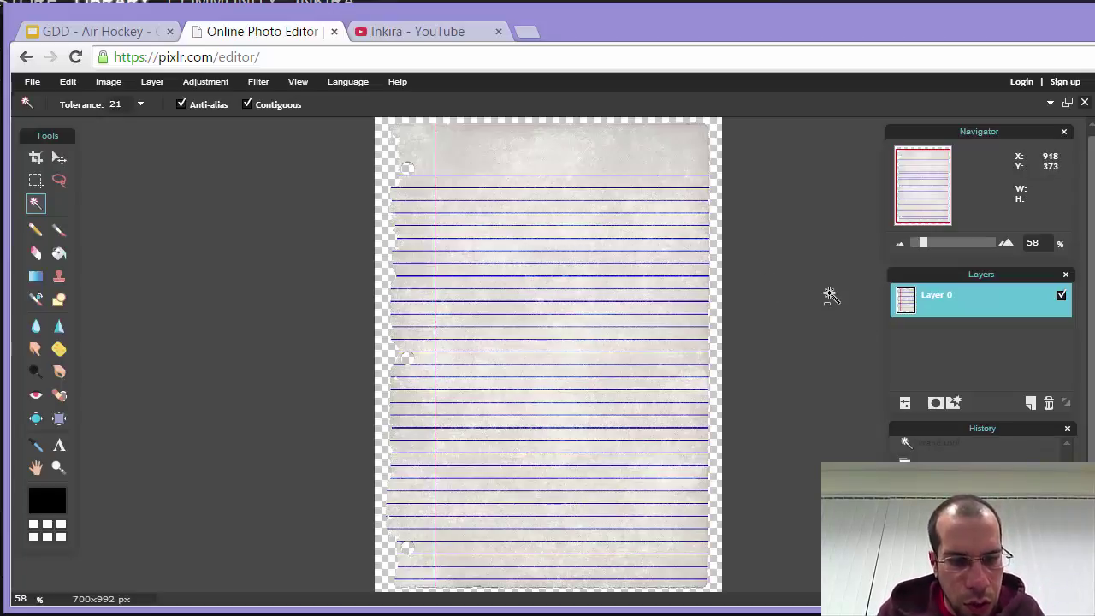
Copy the entire cut-out paper layer and clear the selection.
key("ctrl+a")
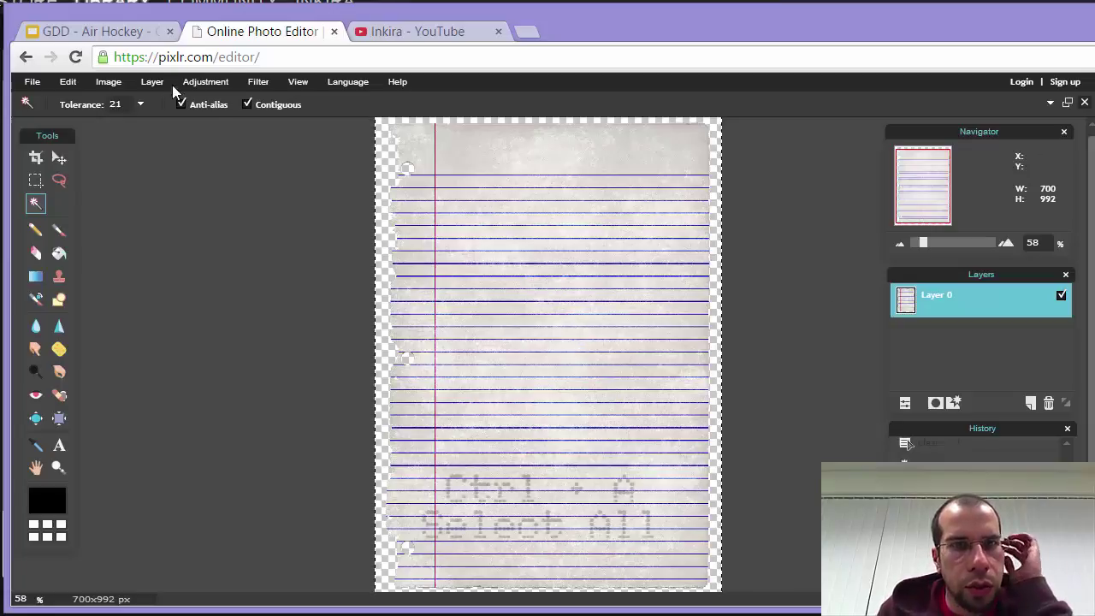
left_click(68, 81)
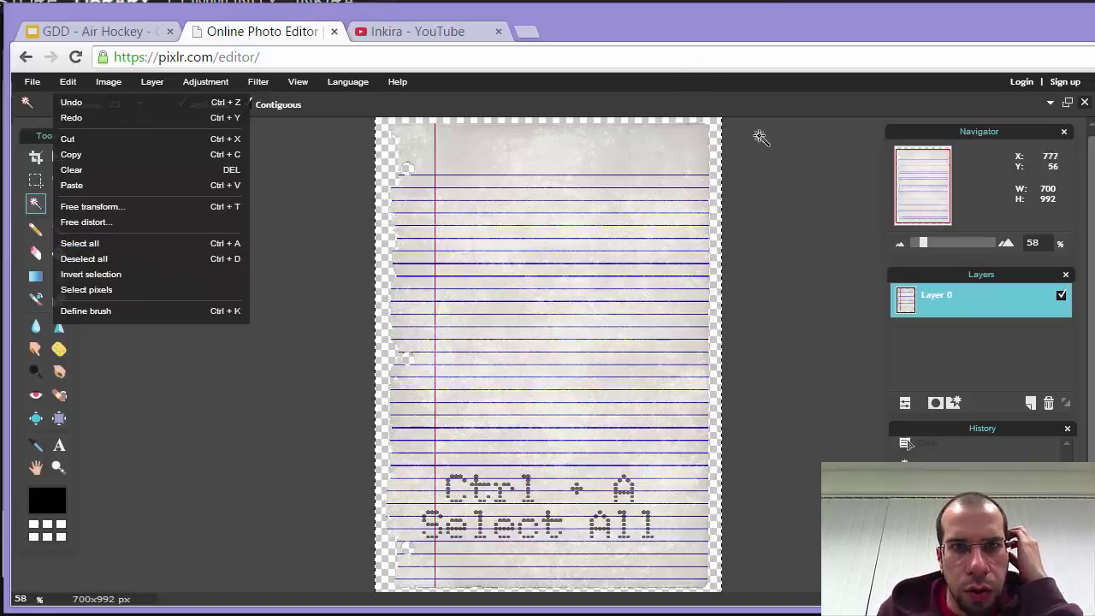
left_click(718, 102)
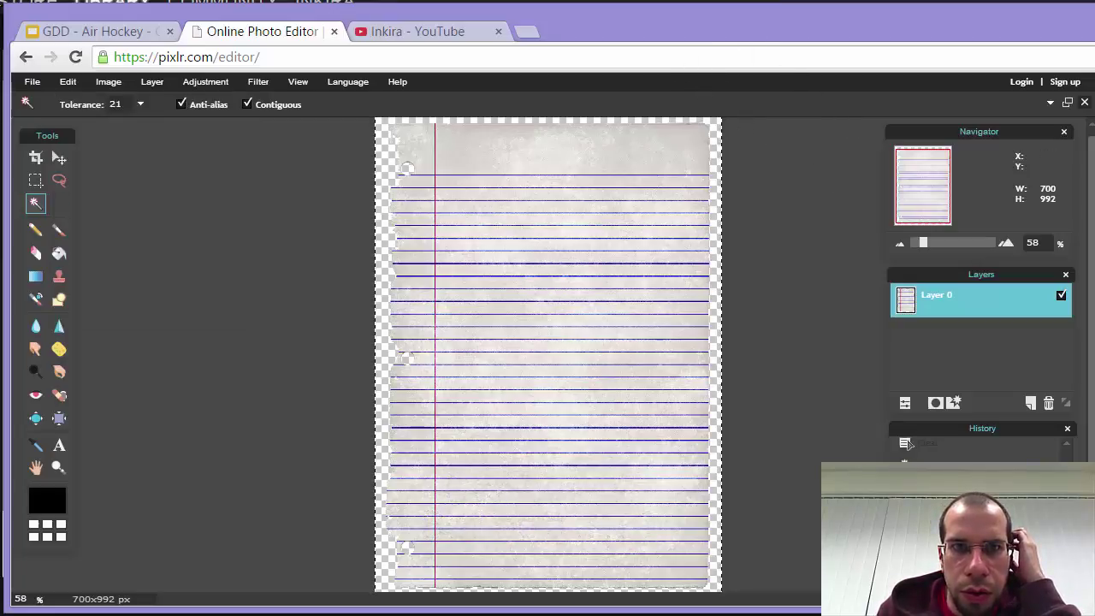
key("ctrl+c")
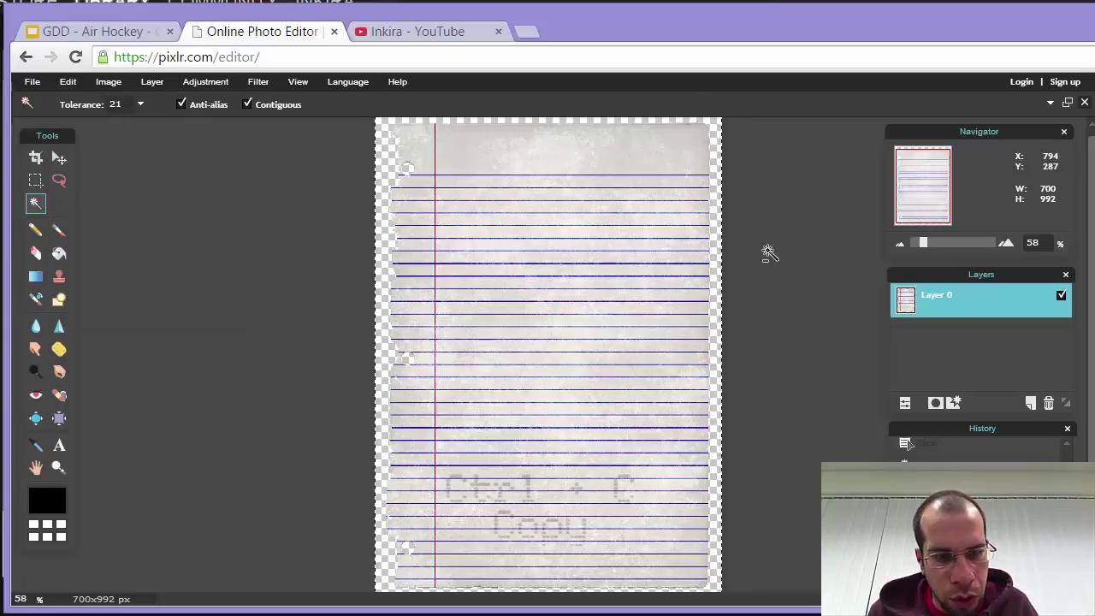
left_click(69, 82)
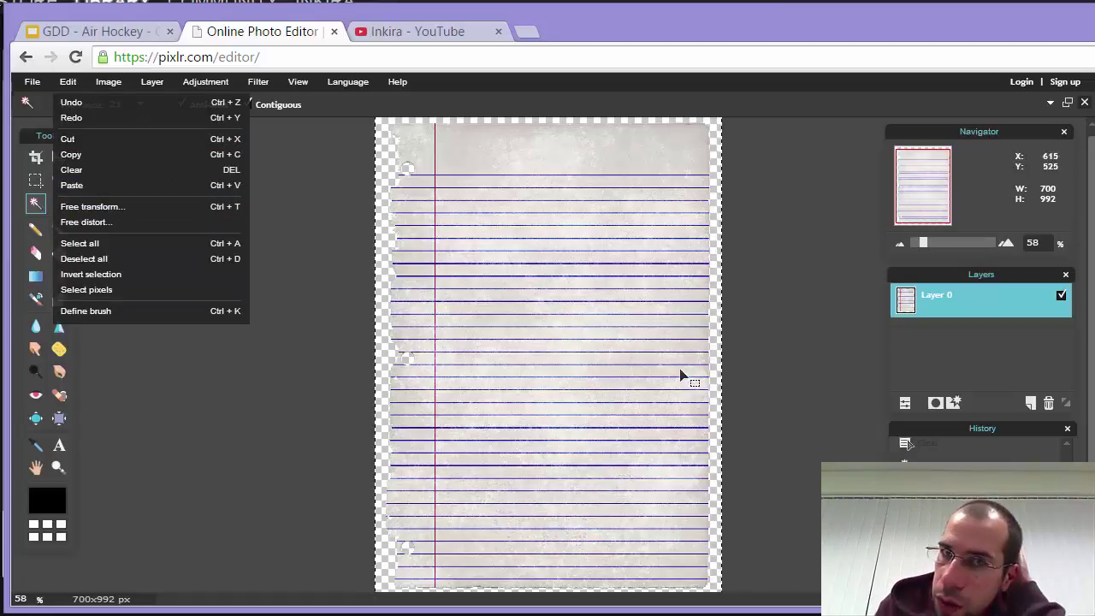
left_click(855, 190)
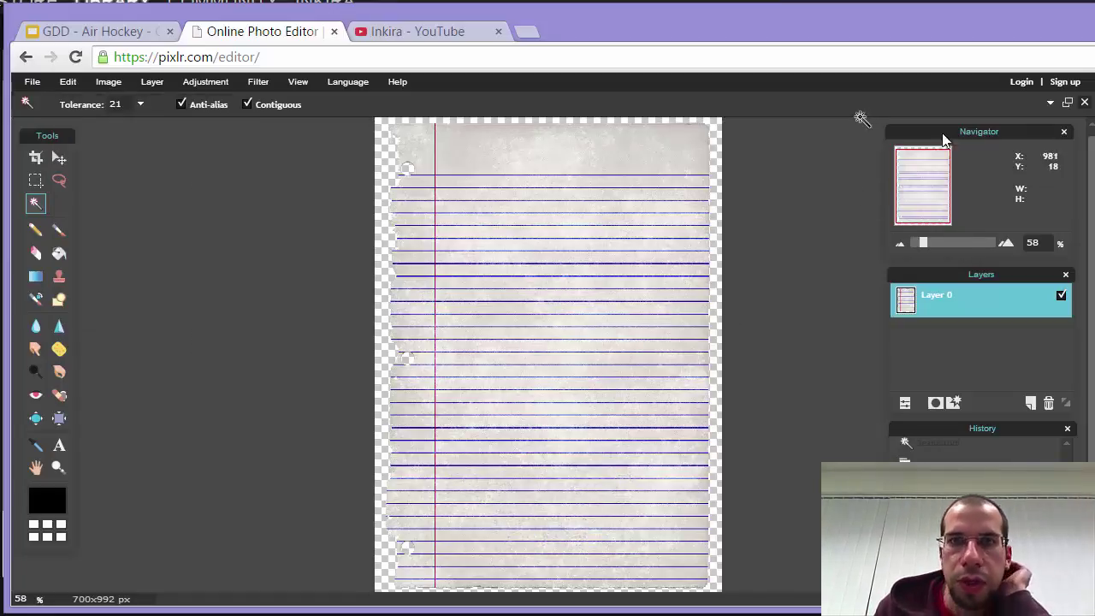
Switch to the BG_GameRoom image and paste the copied paper as a new layer above the wood.
left_click(1051, 104)
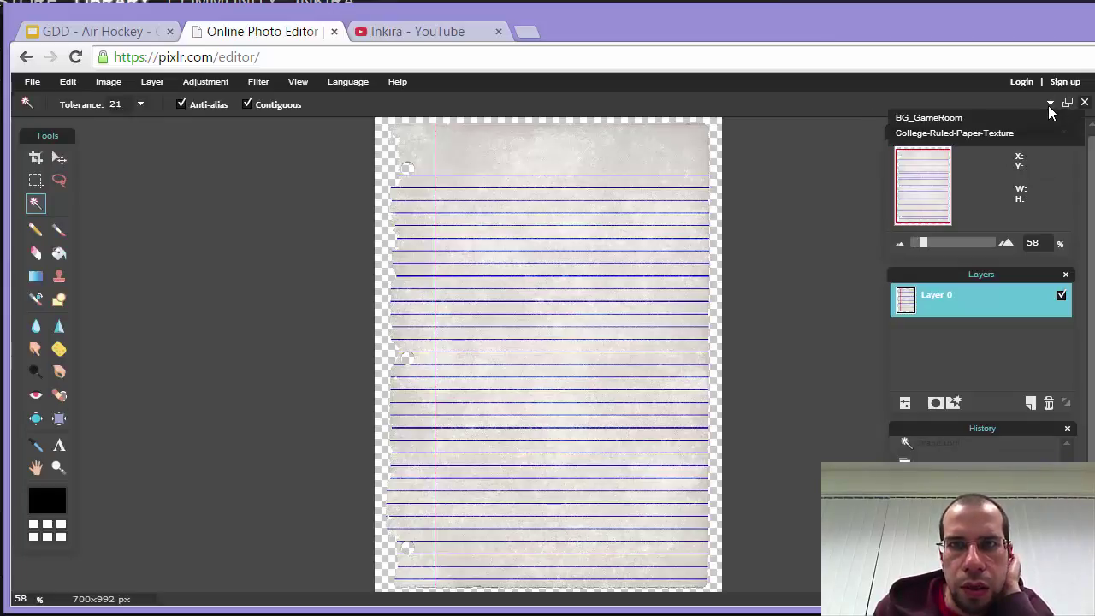
left_click(1009, 119)
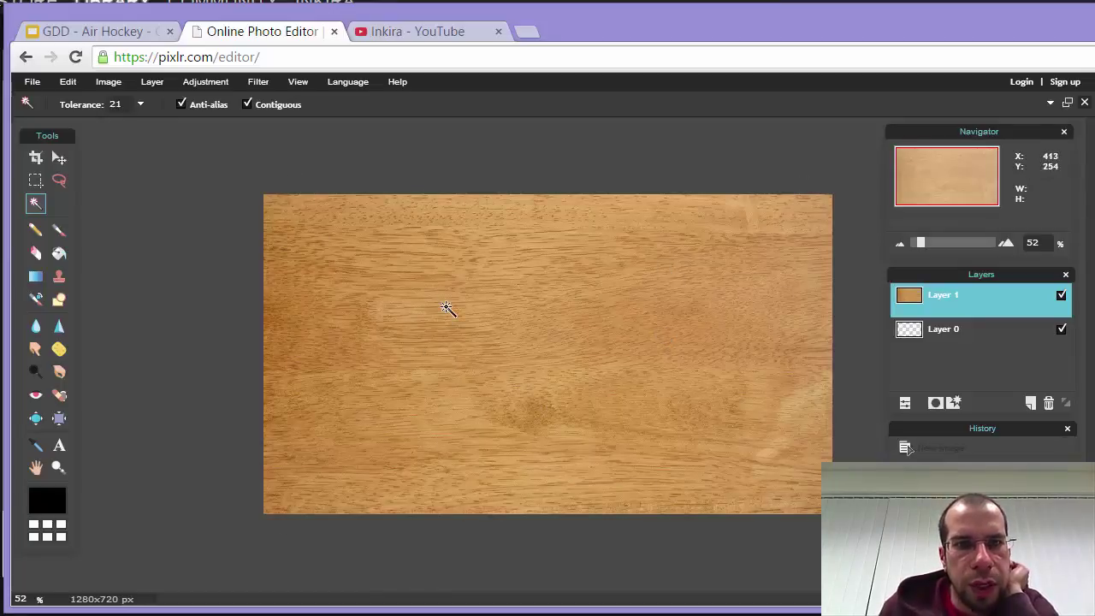
key("ctrl+v")
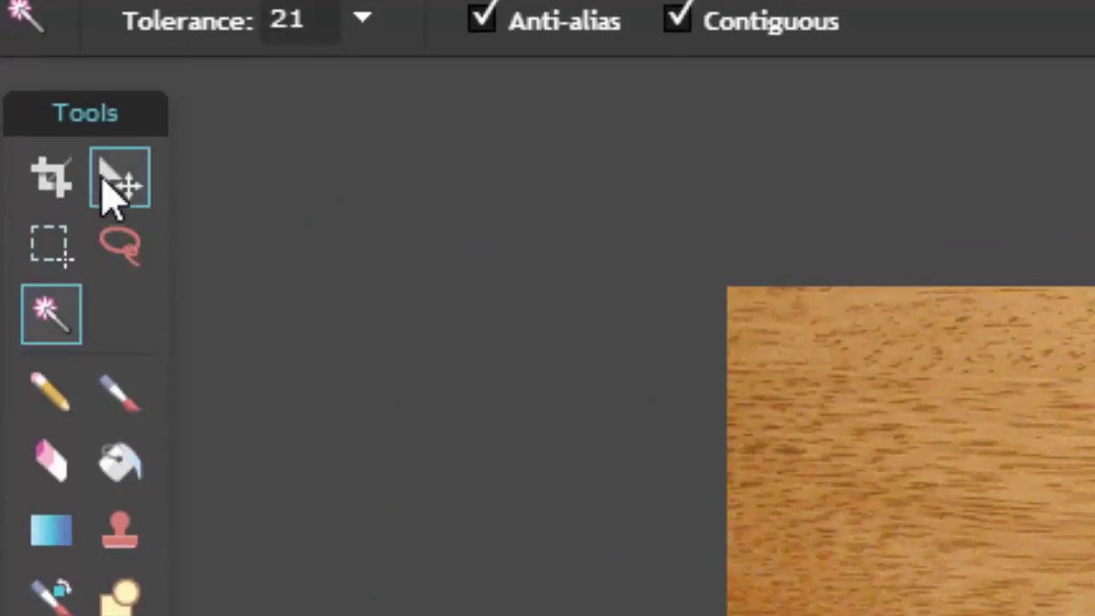
Shift the pasted paper upward with the Move tool and toggle Layer 2's visibility off and on.
left_click(112, 189)
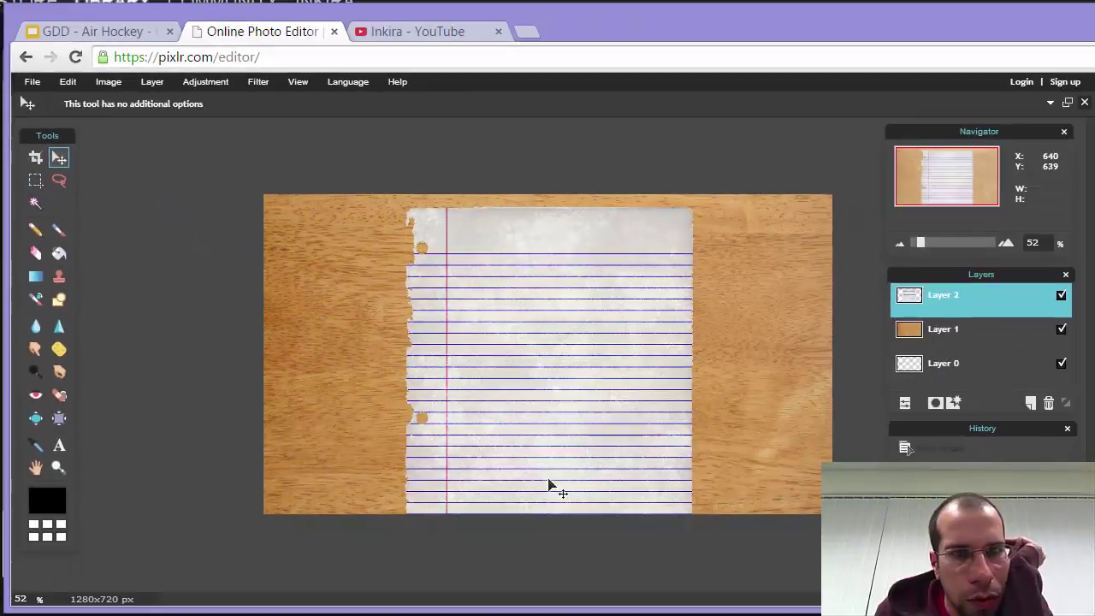
left_click_drag(556, 489, 561, 347)
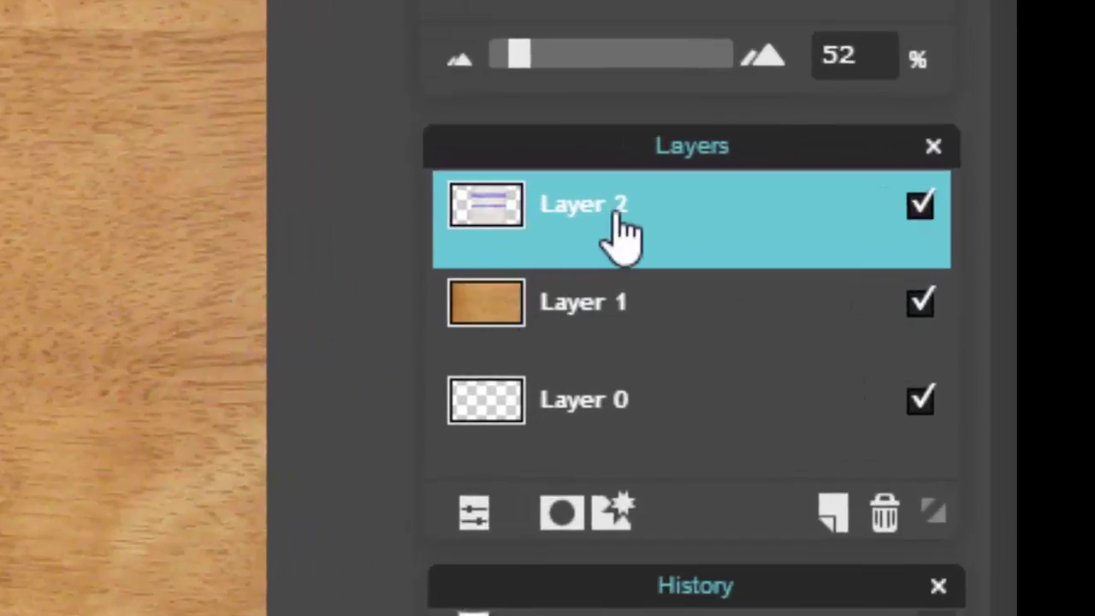
left_click(934, 207)
left_click(934, 208)
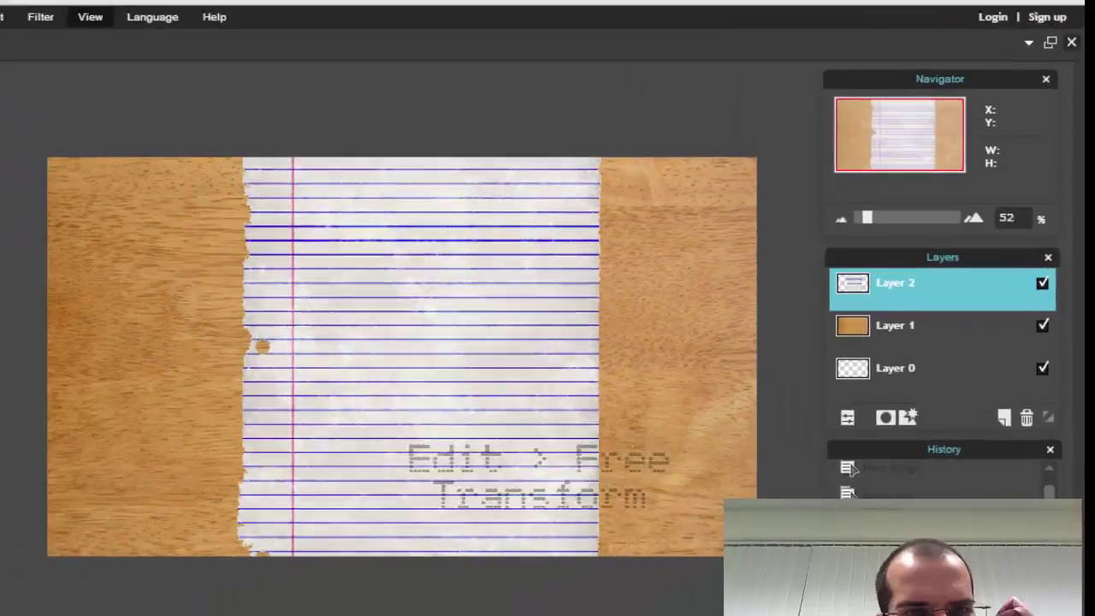
Rotate the paper a quarter turn counterclockwise with Free transform so its holes line the bottom, and move it to the canvas's right side.
left_click(67, 82)
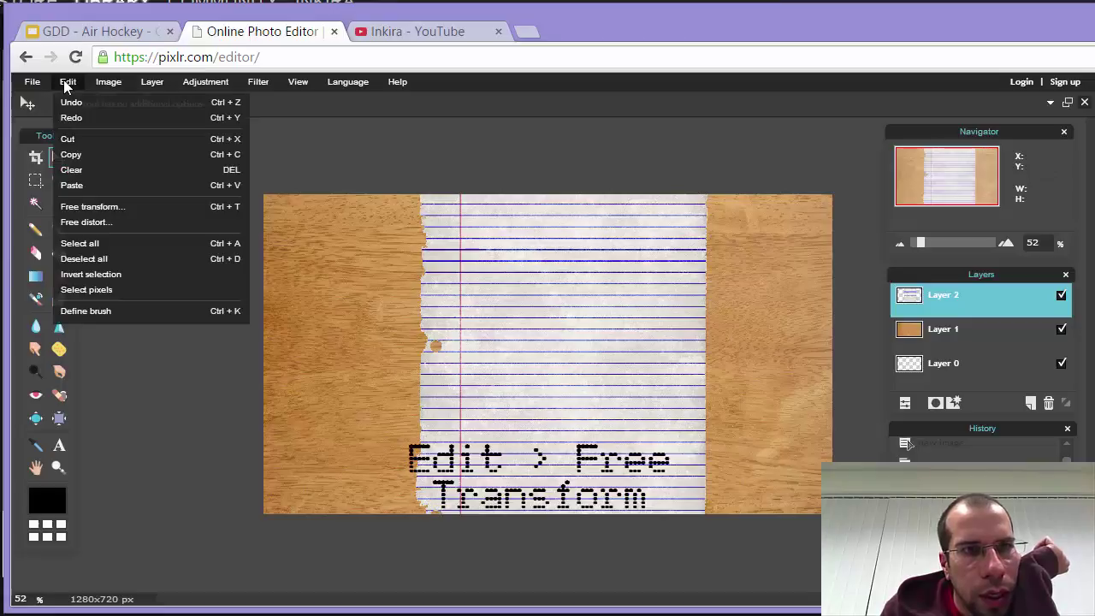
left_click(99, 206)
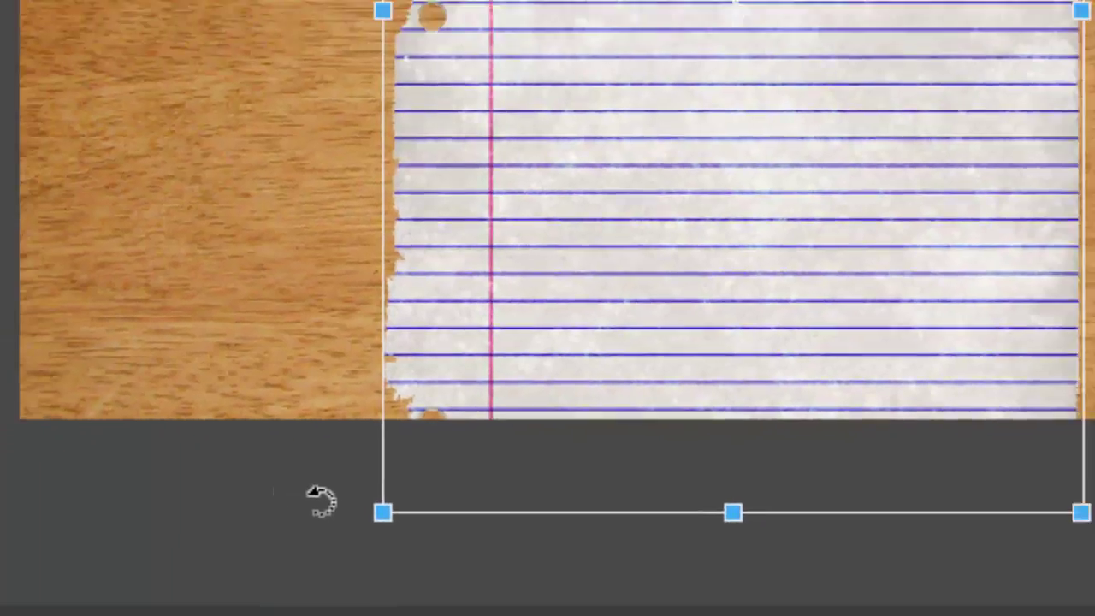
left_click_drag(281, 473, 197, 424)
left_click_drag(340, 525, 879, 497)
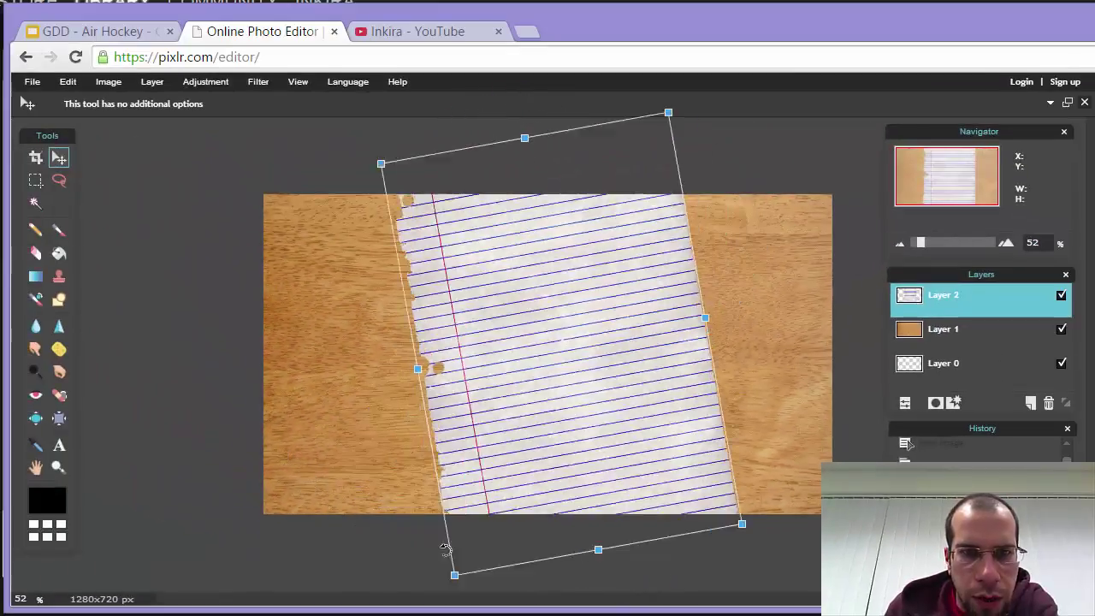
left_click_drag(779, 514, 807, 501)
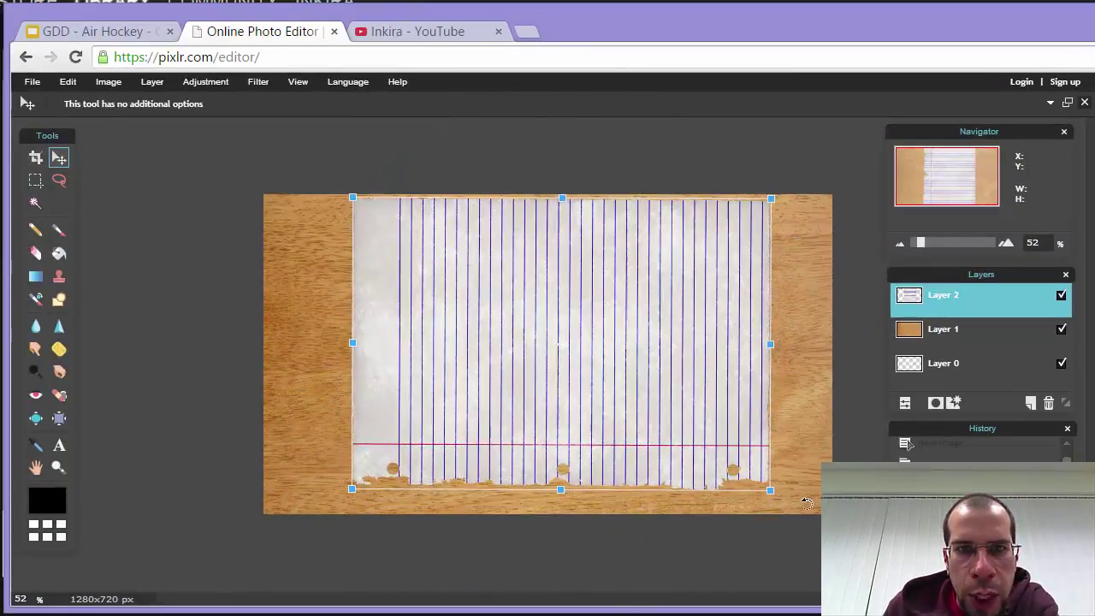
left_click_drag(686, 368, 746, 368)
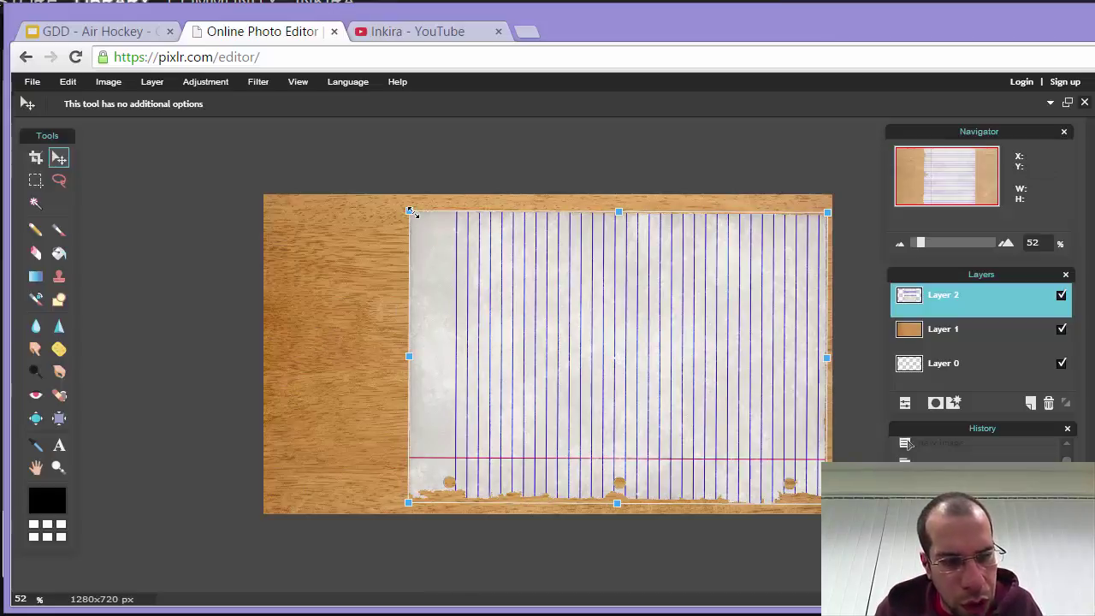
Scale the rotated paper up proportionally until it nearly fills the canvas height, keeping it near the right edge.
key("shift")
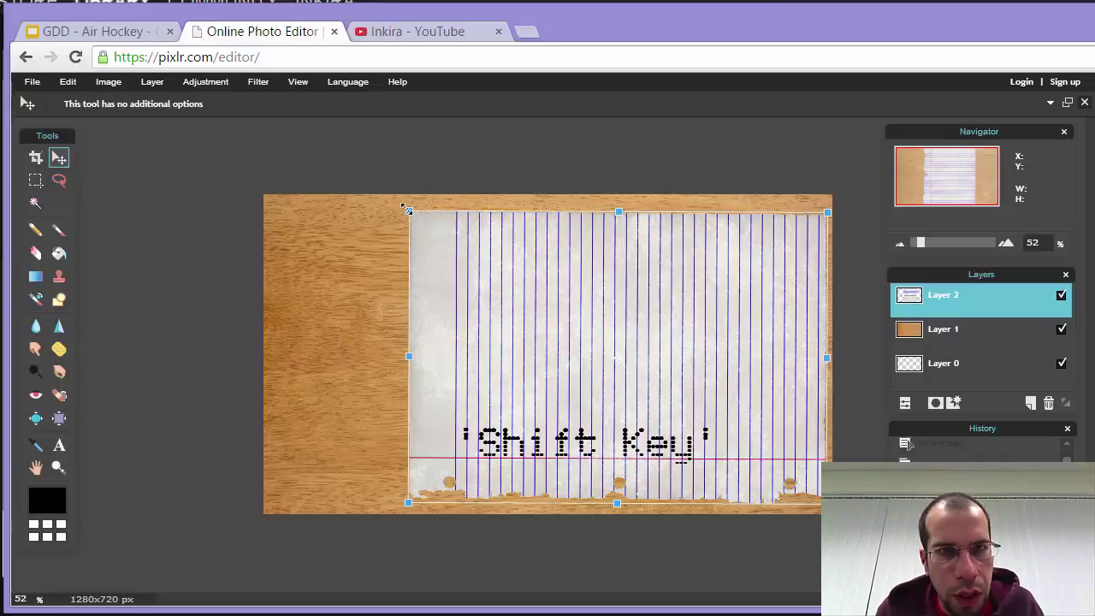
left_click_drag(405, 209, 345, 195)
mouse_move(567, 345)
left_mouse_down()
mouse_move(555, 354)
mouse_move(556, 344)
left_mouse_up()
left_click_drag(368, 191, 371, 188)
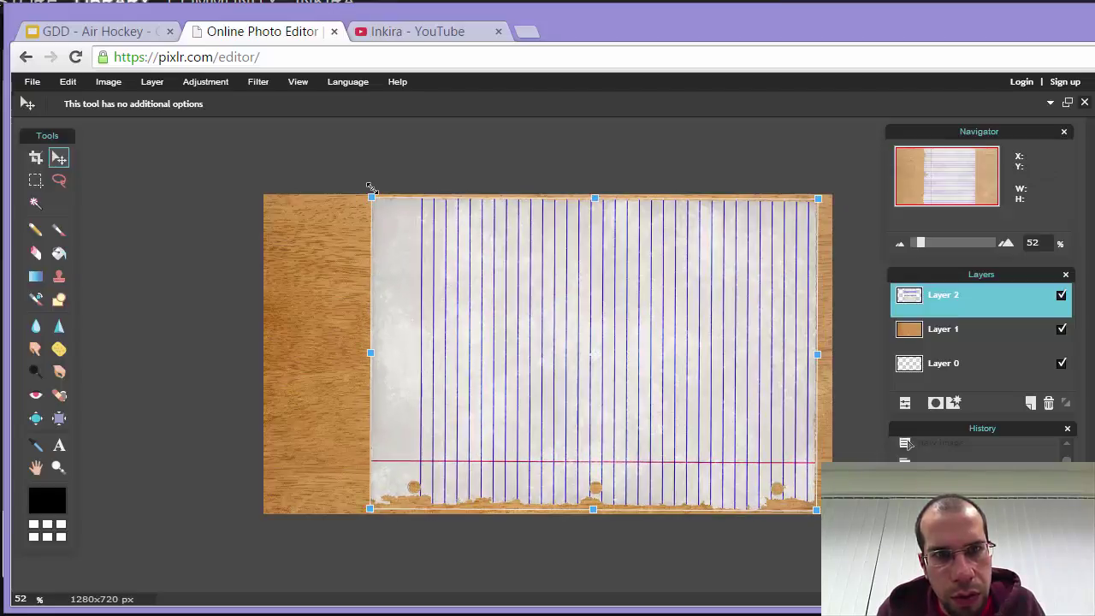
left_click_drag(560, 341, 562, 341)
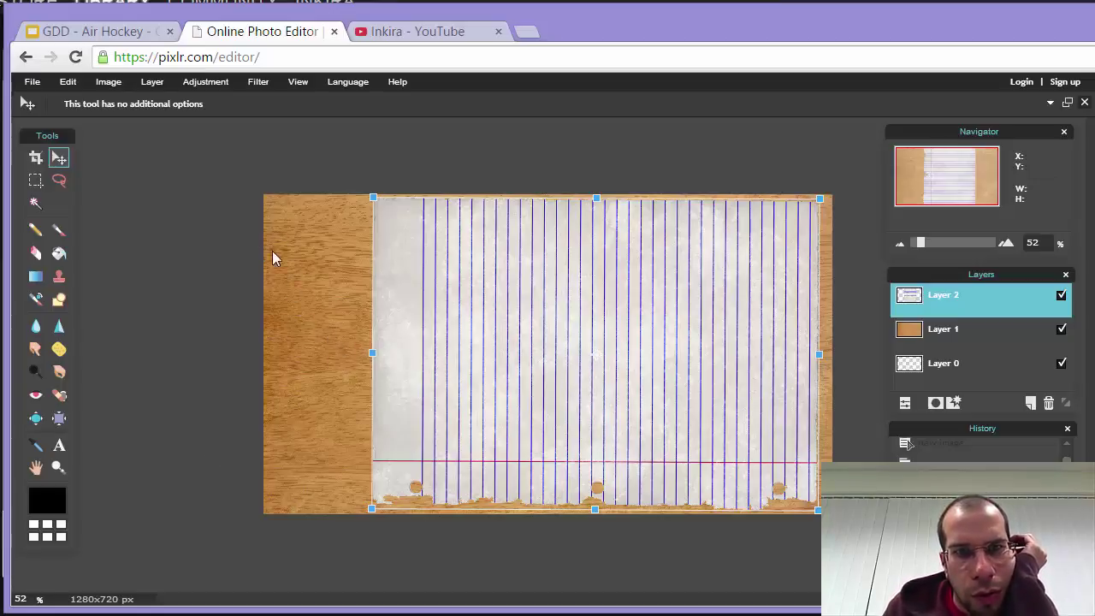
Stretch the paper's width so it spans to the canvas's right edge, leaving a wood strip on the left, and fine-tune its position.
left_click_drag(370, 350, 349, 352, "alt")
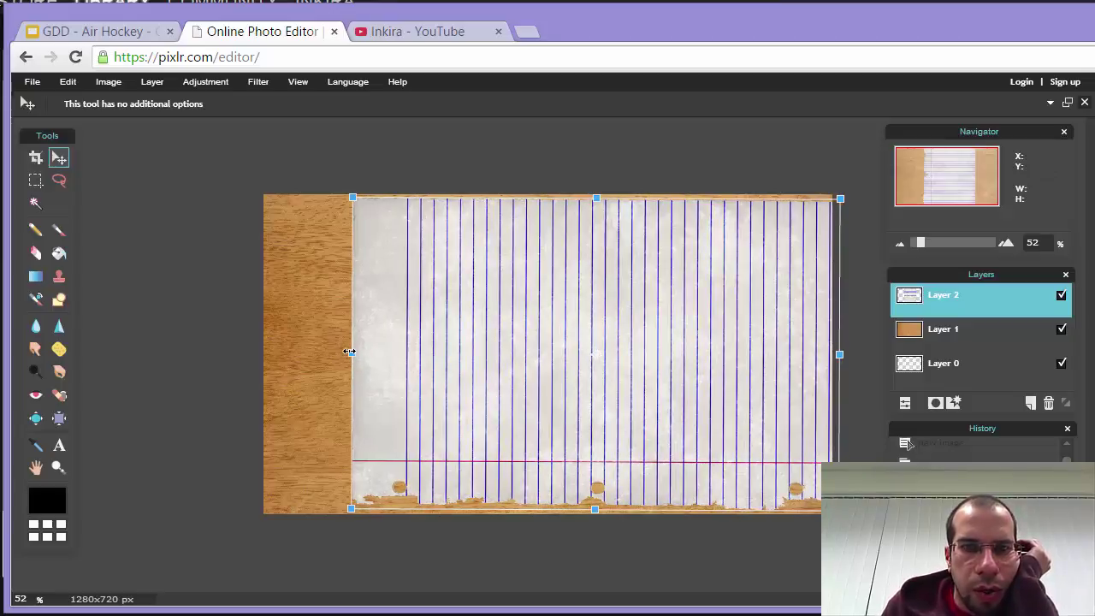
left_click_drag(562, 334, 546, 330)
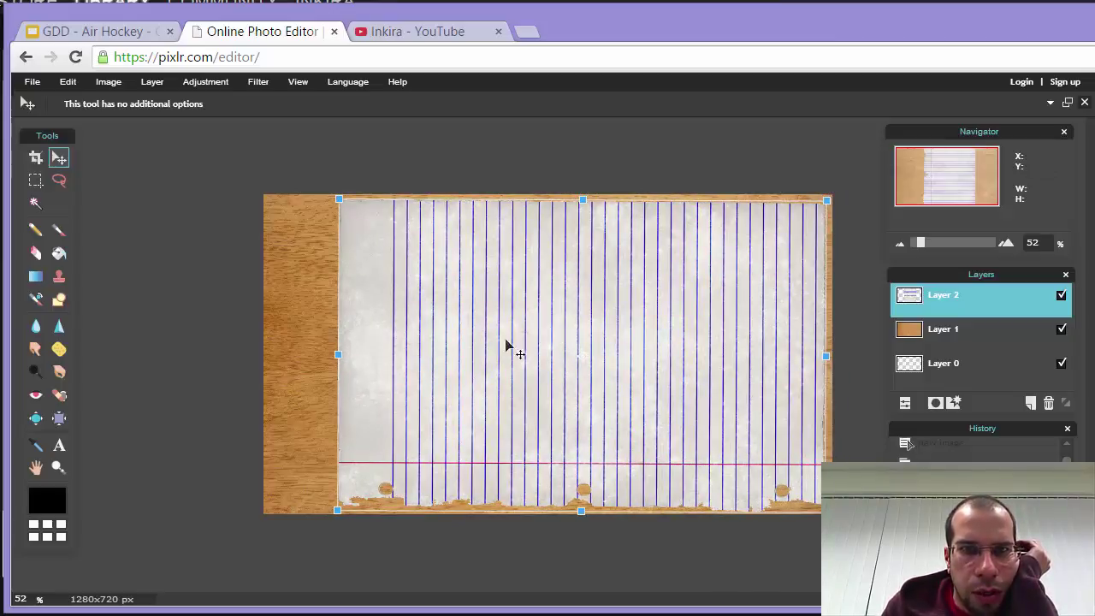
left_click_drag(338, 354, 335, 354, "alt")
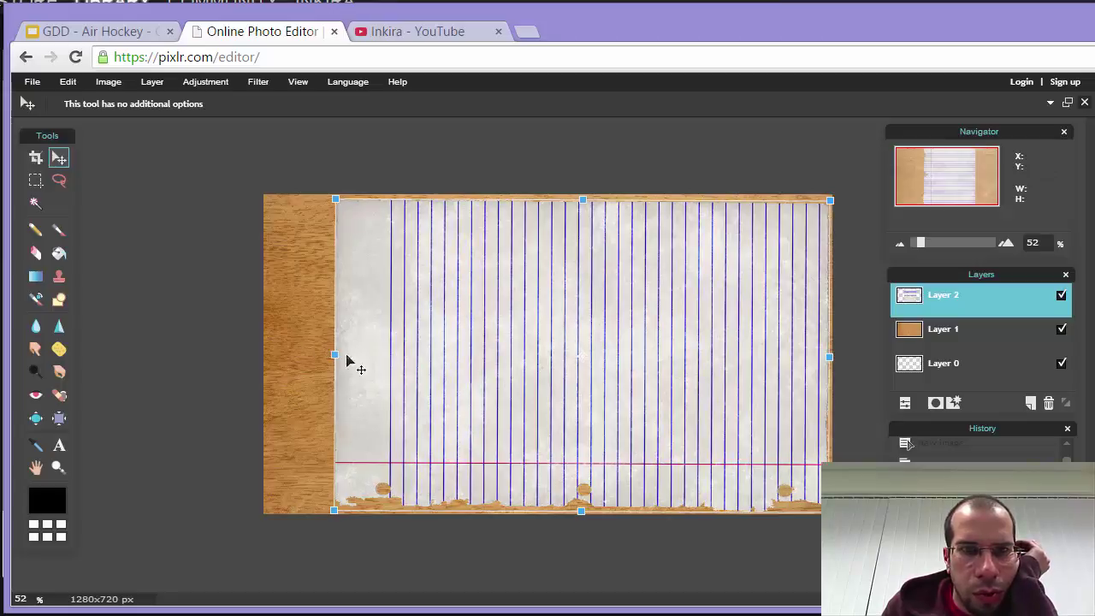
left_click_drag(485, 363, 523, 346)
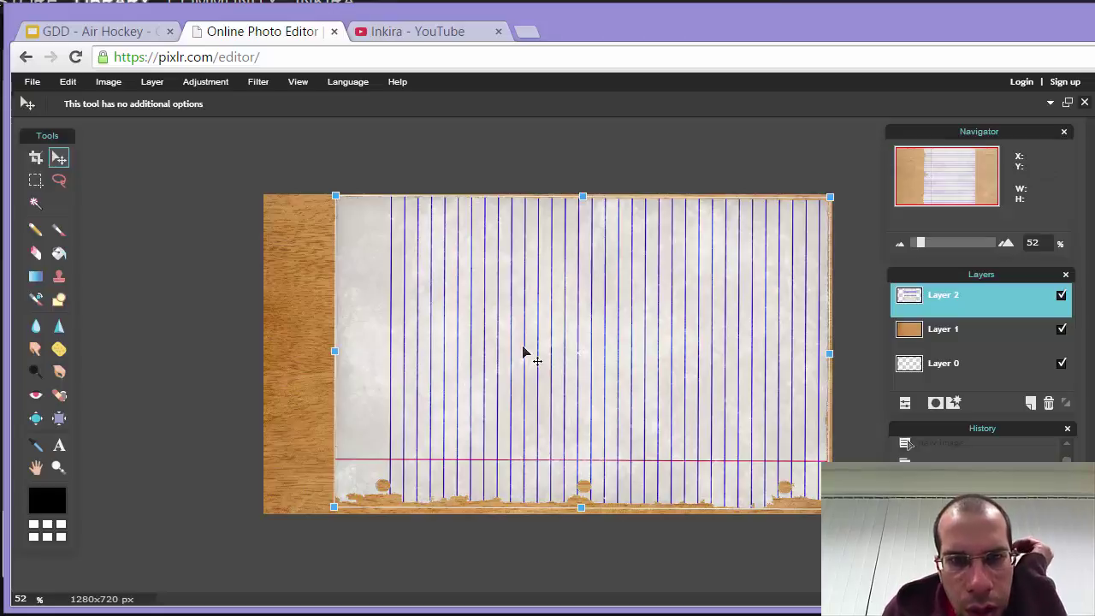
left_click_drag(559, 345, 566, 343)
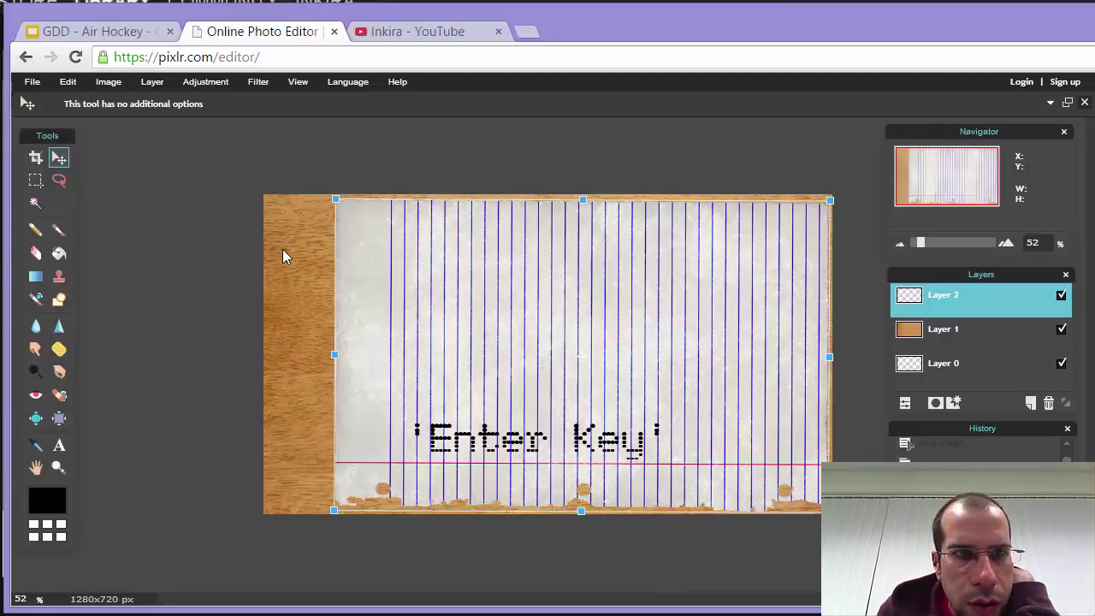
Apply the paper's resize, then rotate it slightly counterclockwise with Free transform and nudge it down and left.
key("Return")
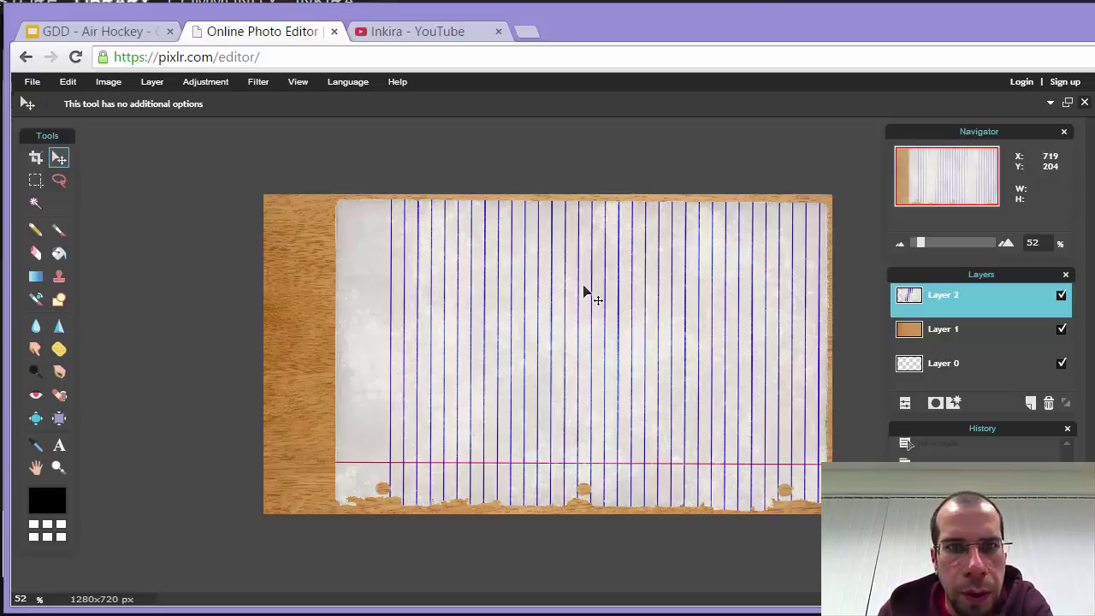
left_click(67, 81)
left_click(89, 201)
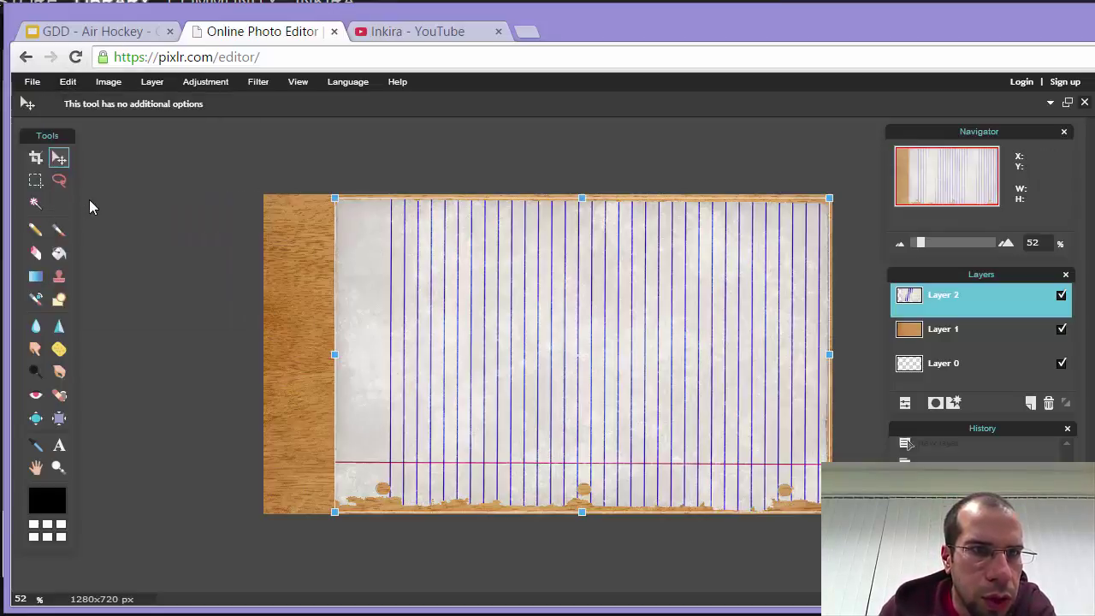
left_click_drag(321, 189, 317, 195)
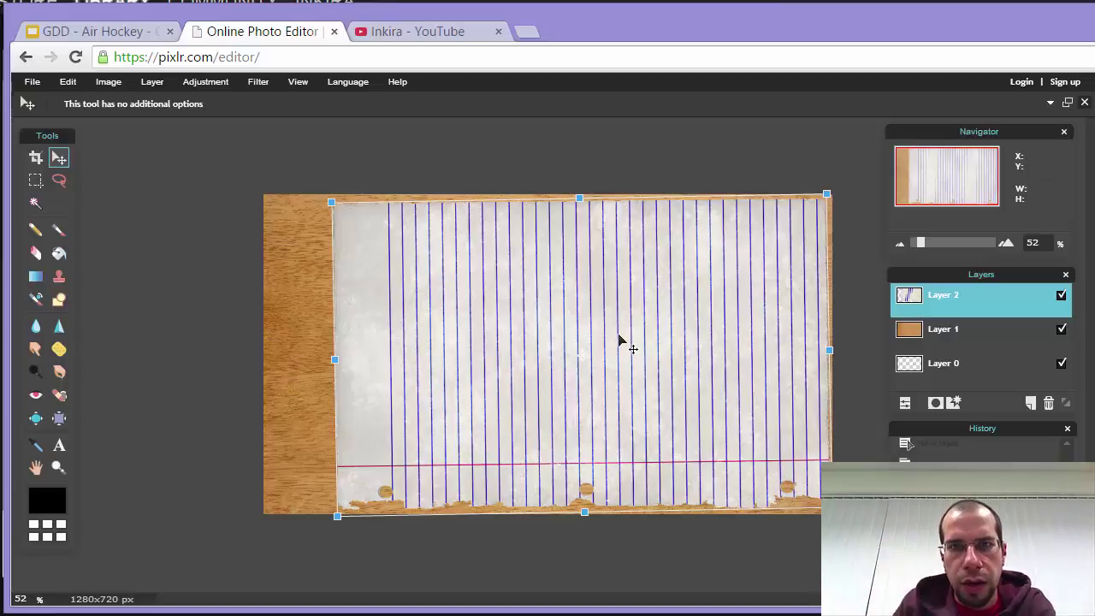
left_click_drag(603, 333, 603, 335)
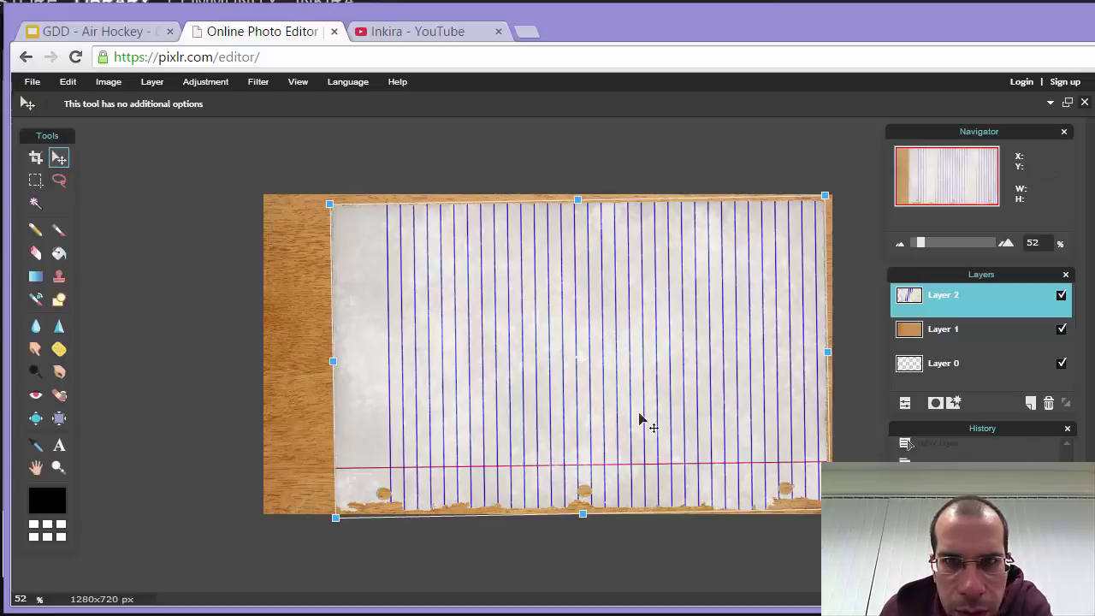
key("Return")
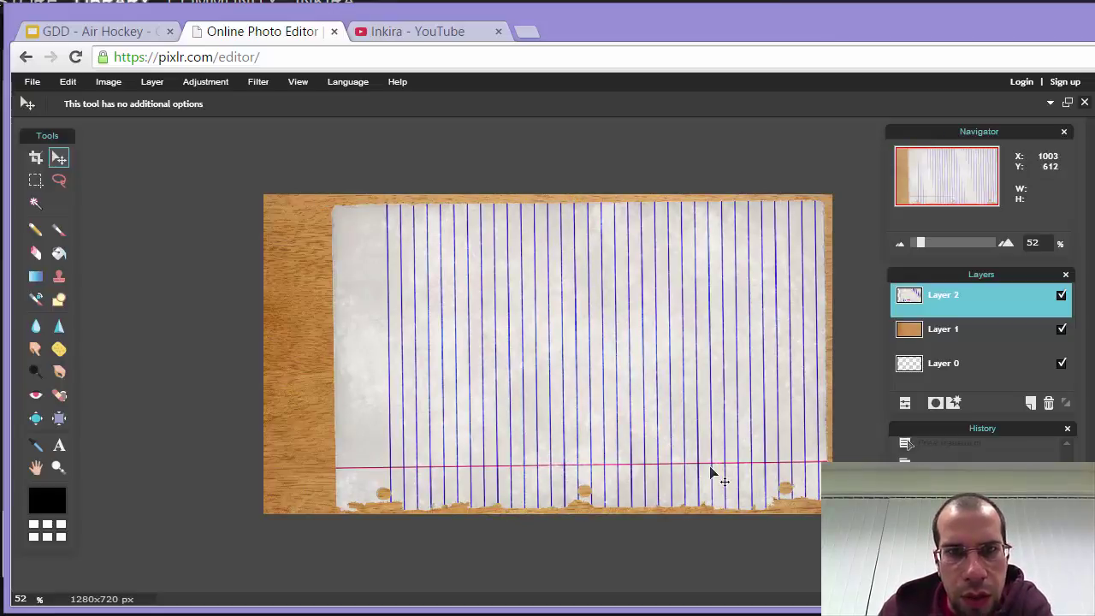
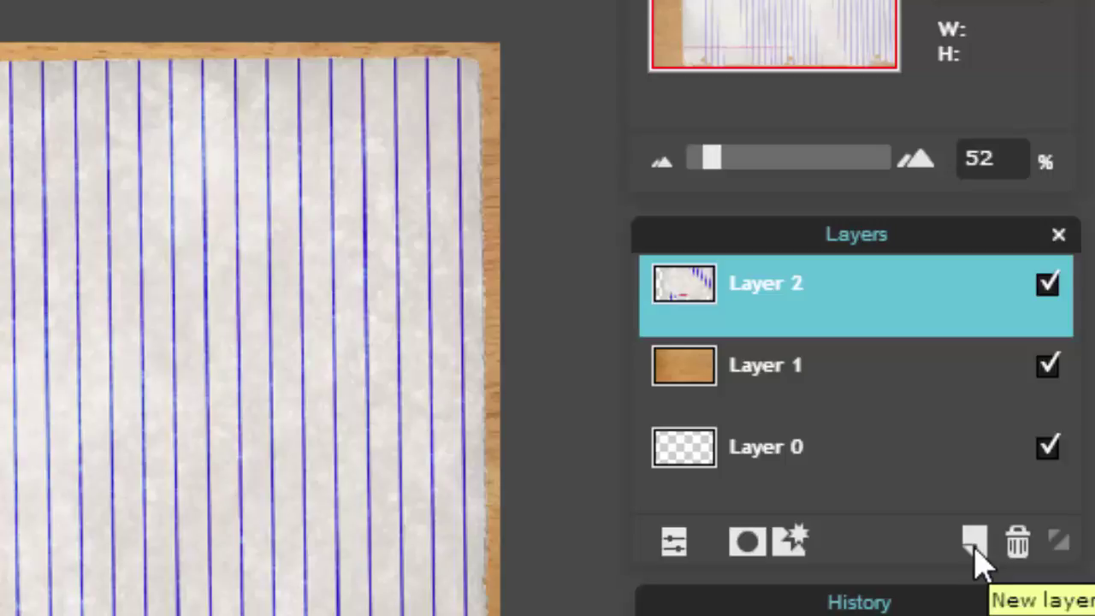
Add a new empty layer above Layer 2 and load Layer 2's paper outline as a selection.
left_click(974, 541)
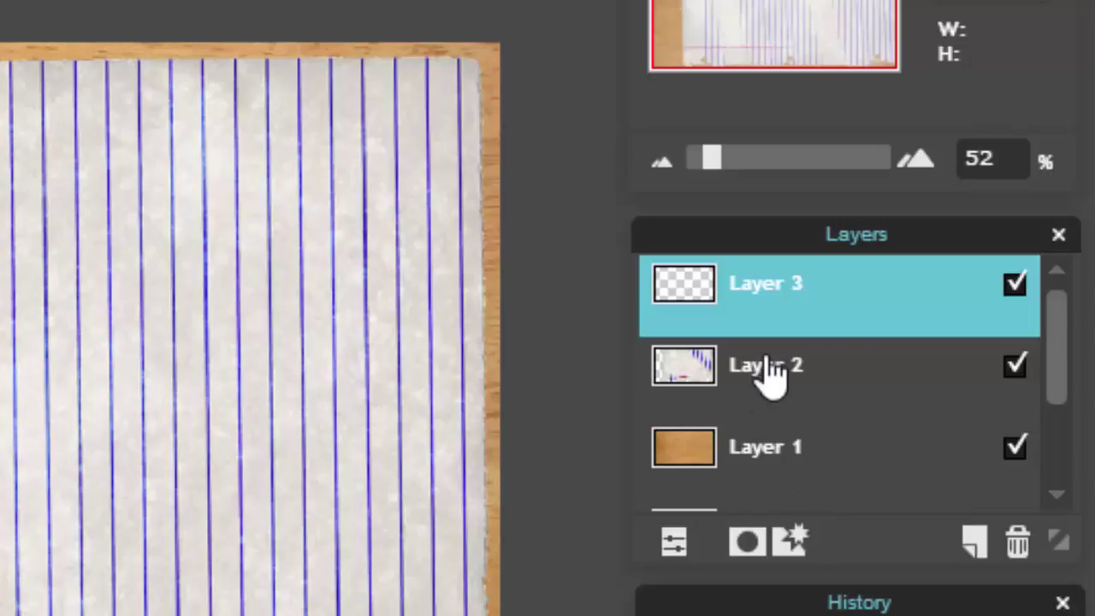
left_click(786, 386)
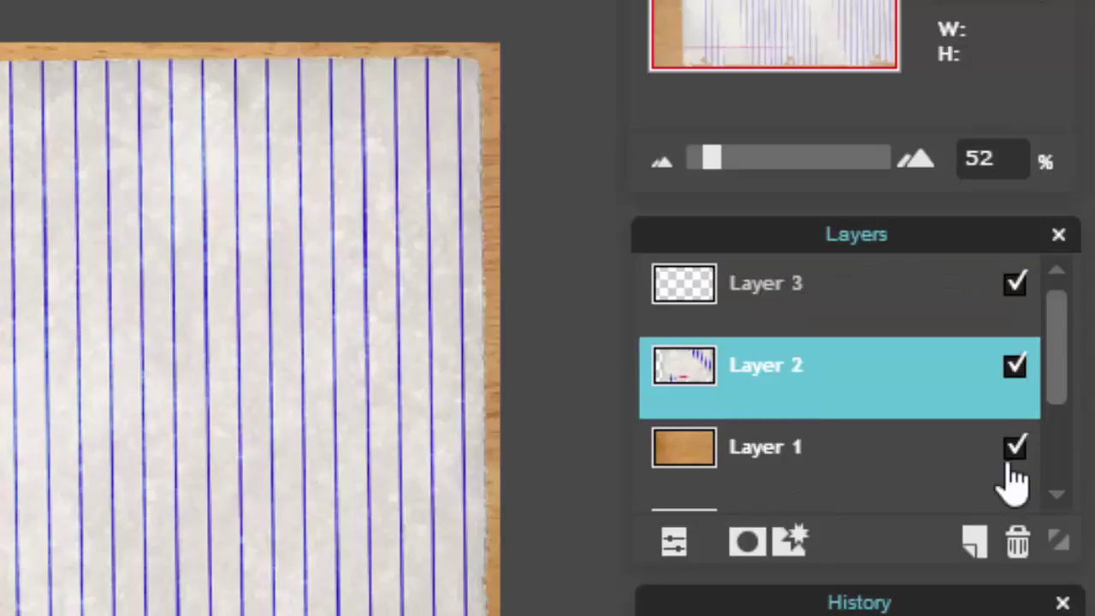
left_click(1014, 366)
left_click(1015, 366)
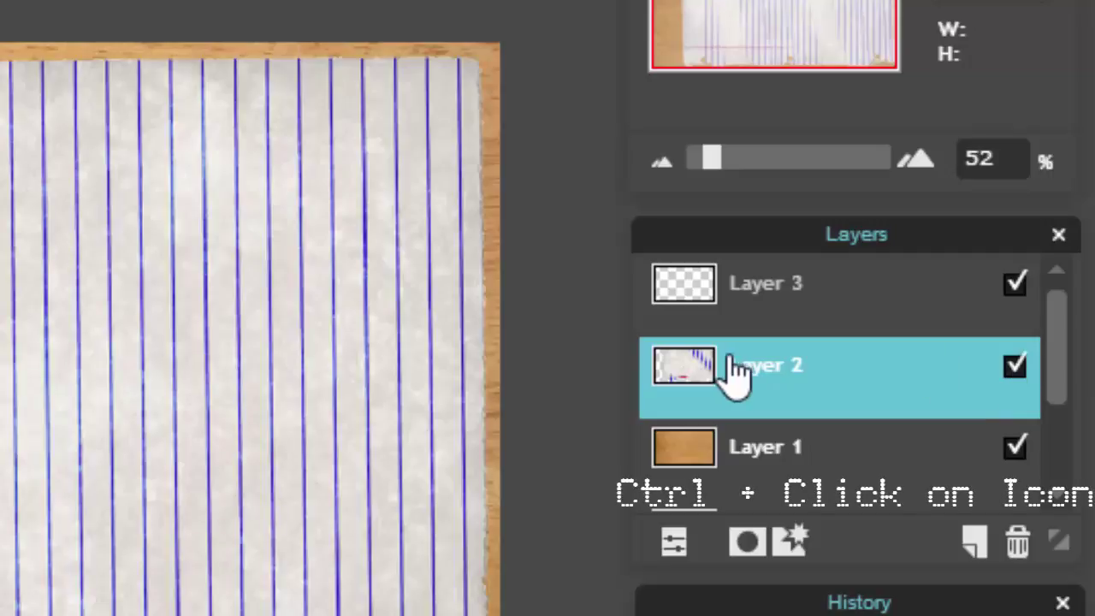
left_click(676, 385, "ctrl")
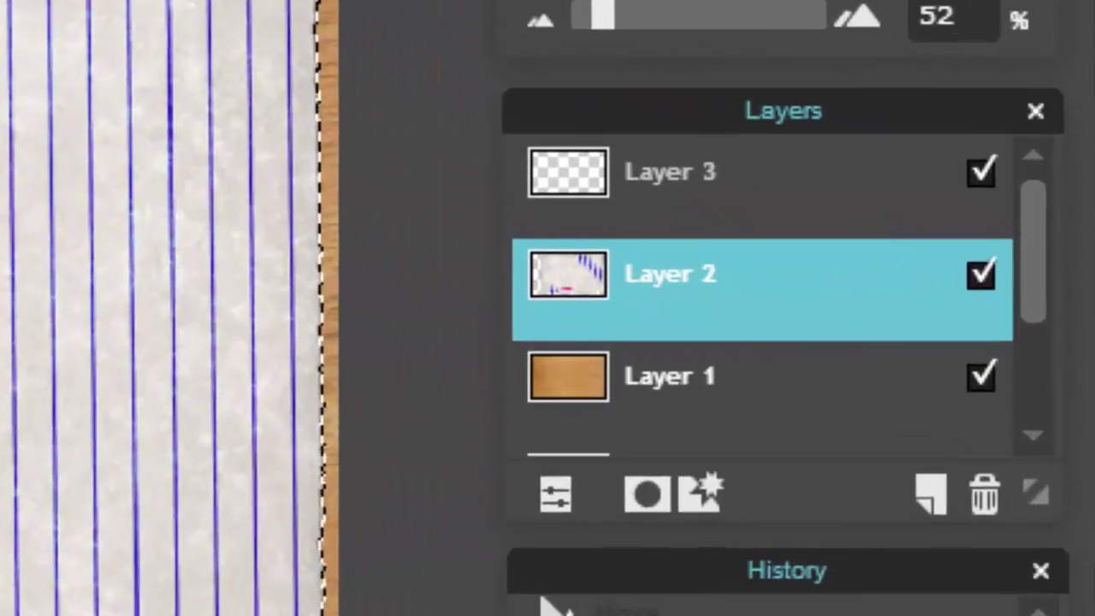
Fill the paper-shaped selection with black on Layer 3 using the Paint bucket, then deselect and return to the Move tool.
left_click(734, 196)
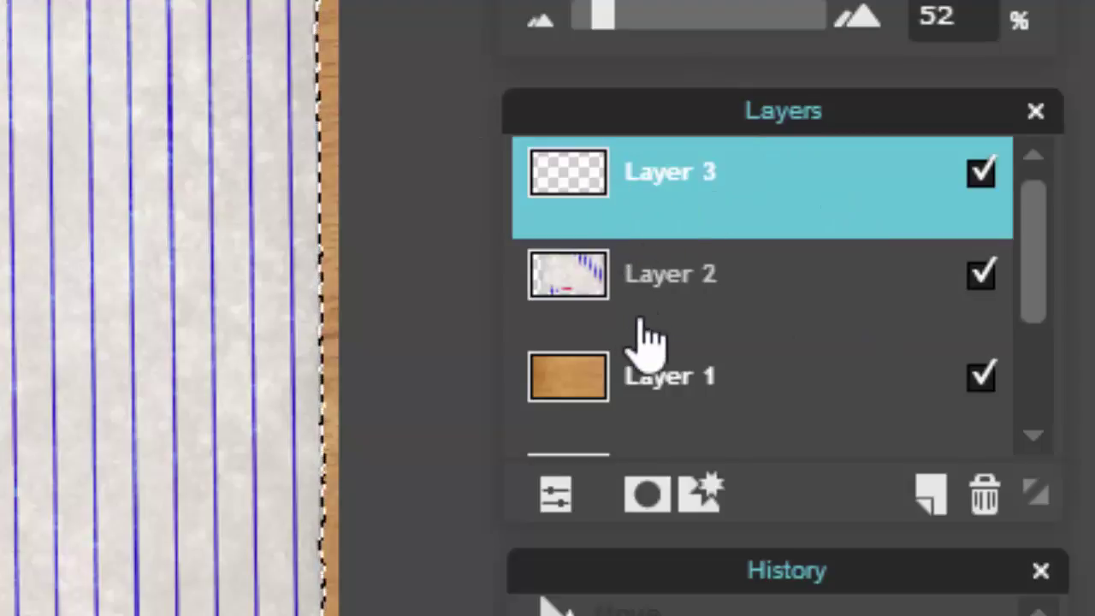
left_click(983, 274)
left_click(984, 274)
left_click(983, 274)
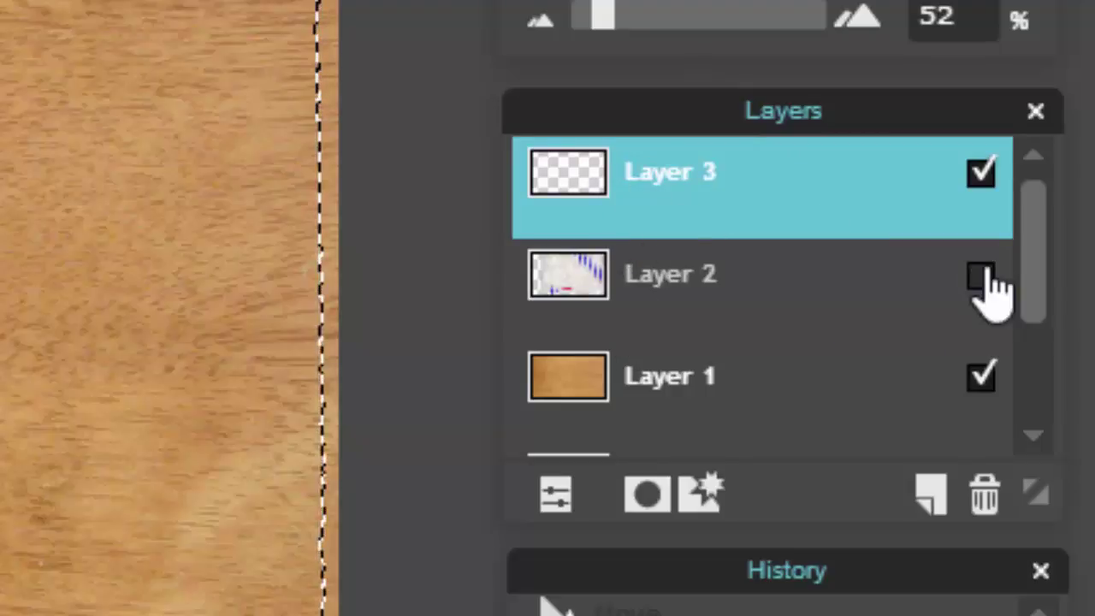
left_click(984, 273)
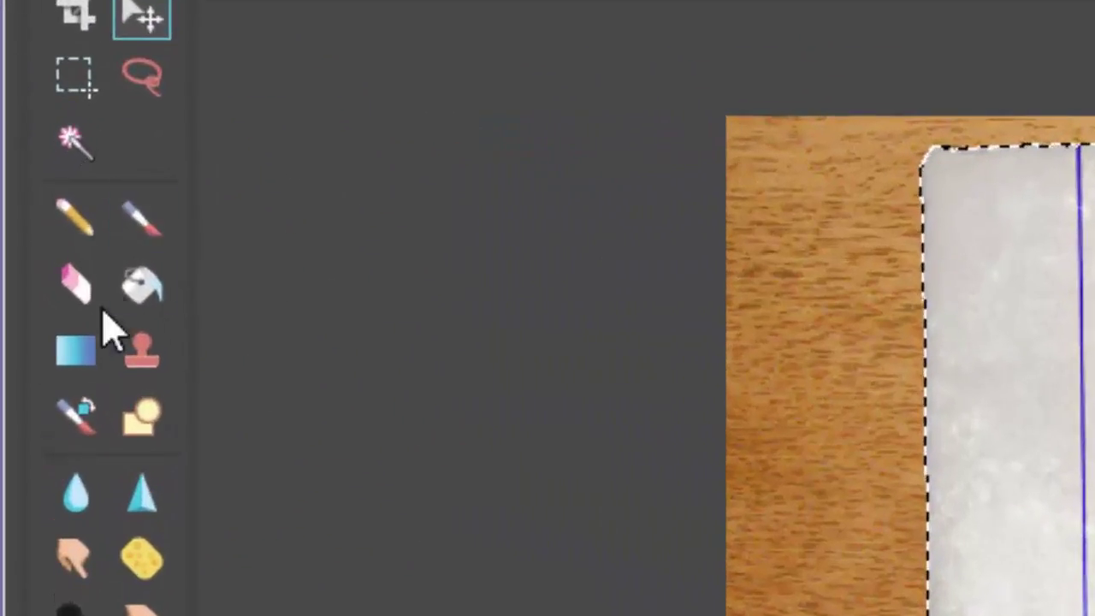
left_click(60, 259)
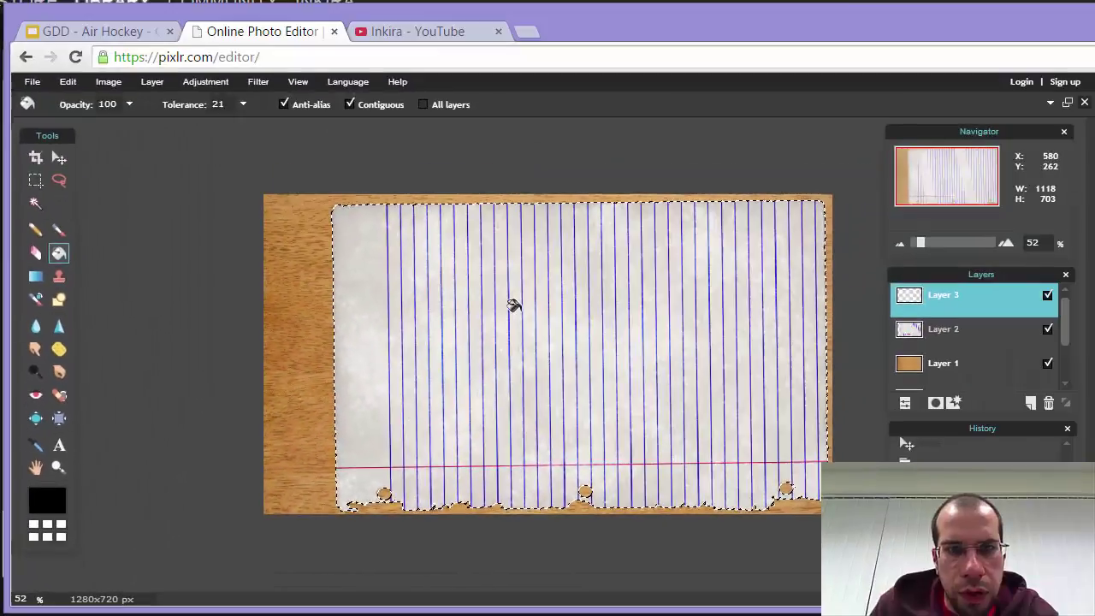
left_click(513, 305)
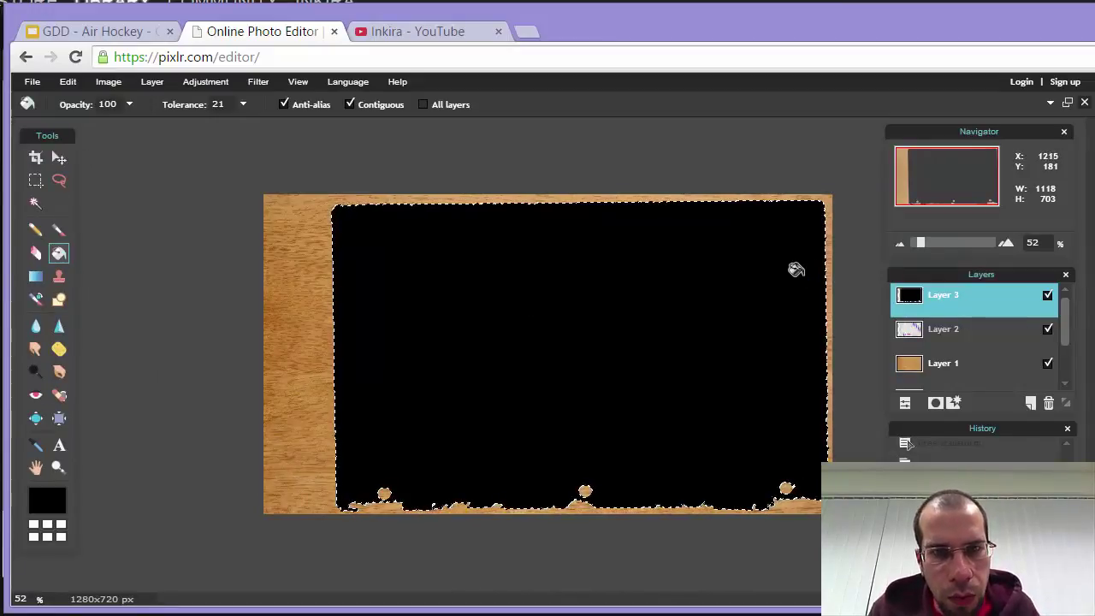
key("ctrl+d")
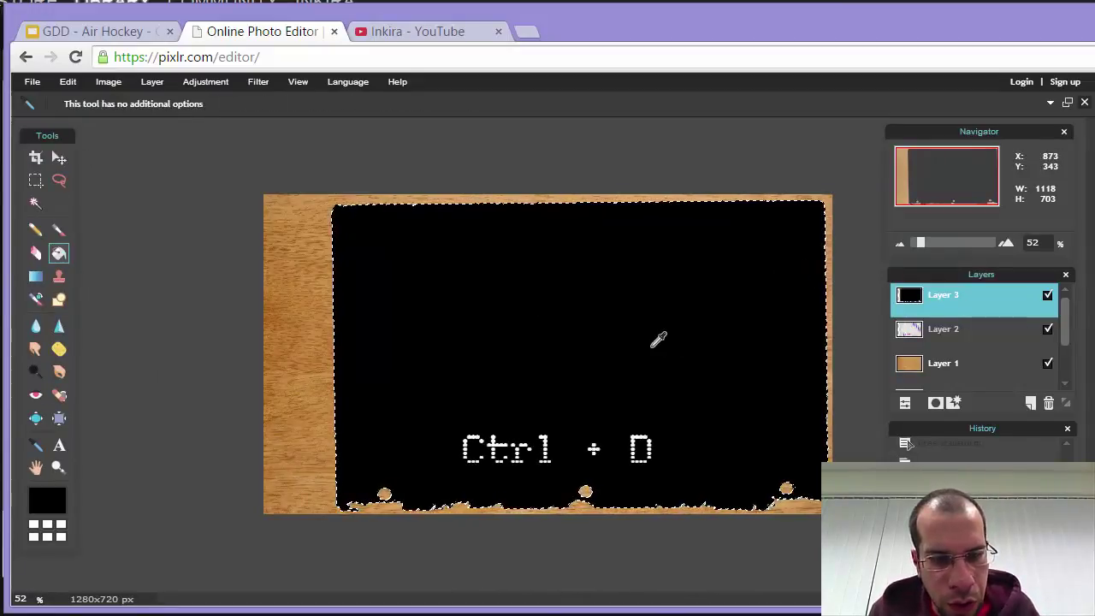
left_click(58, 158)
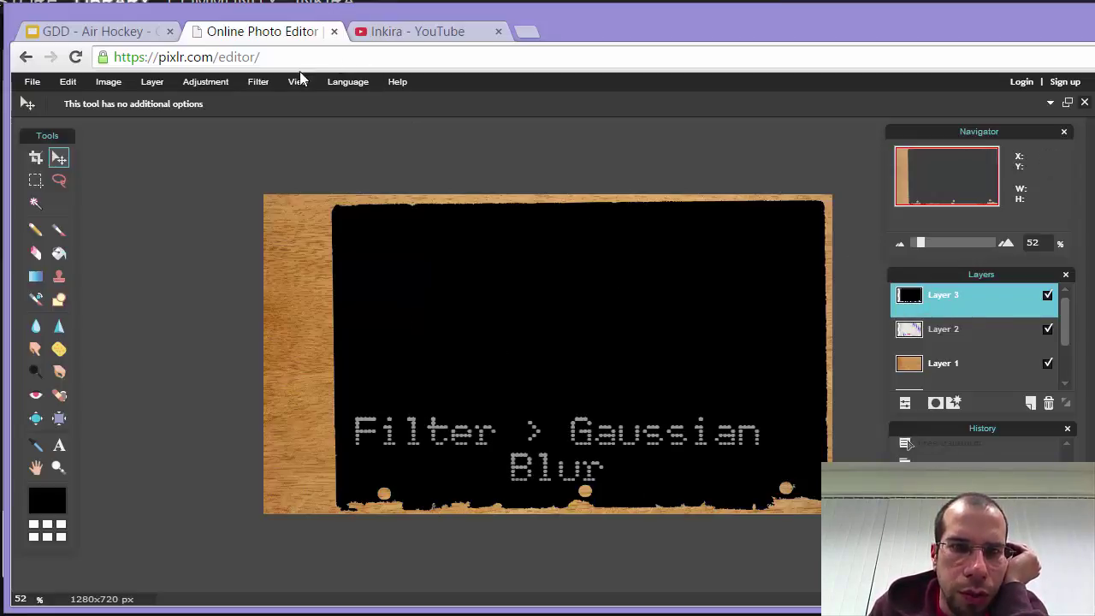
Apply a Gaussian blur with an amount of 50 to the black shape on Layer 3.
left_click(252, 79)
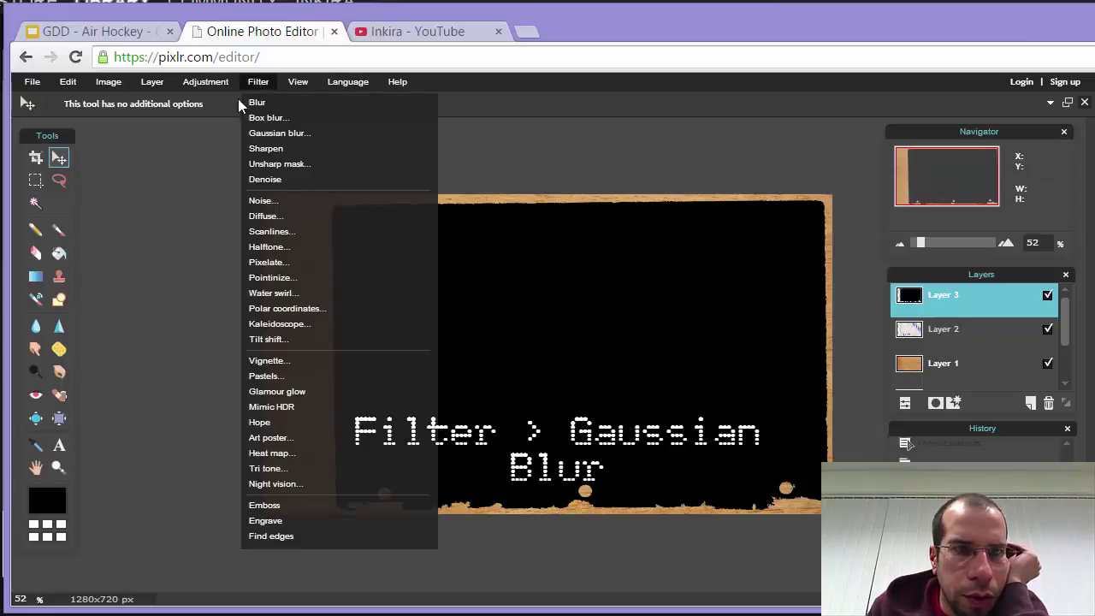
left_click(281, 135)
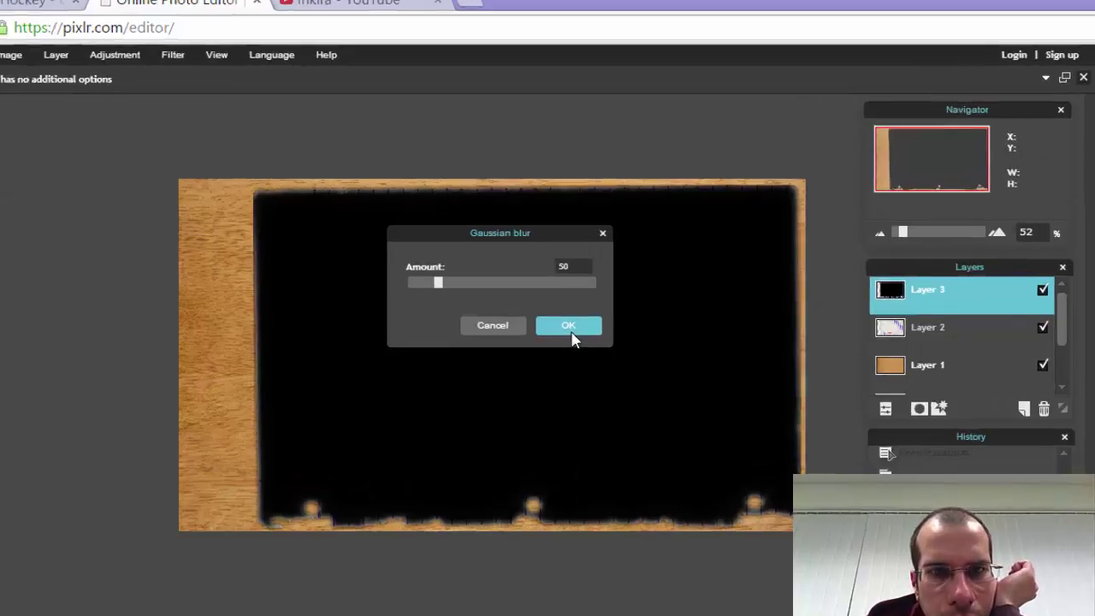
left_click(619, 332)
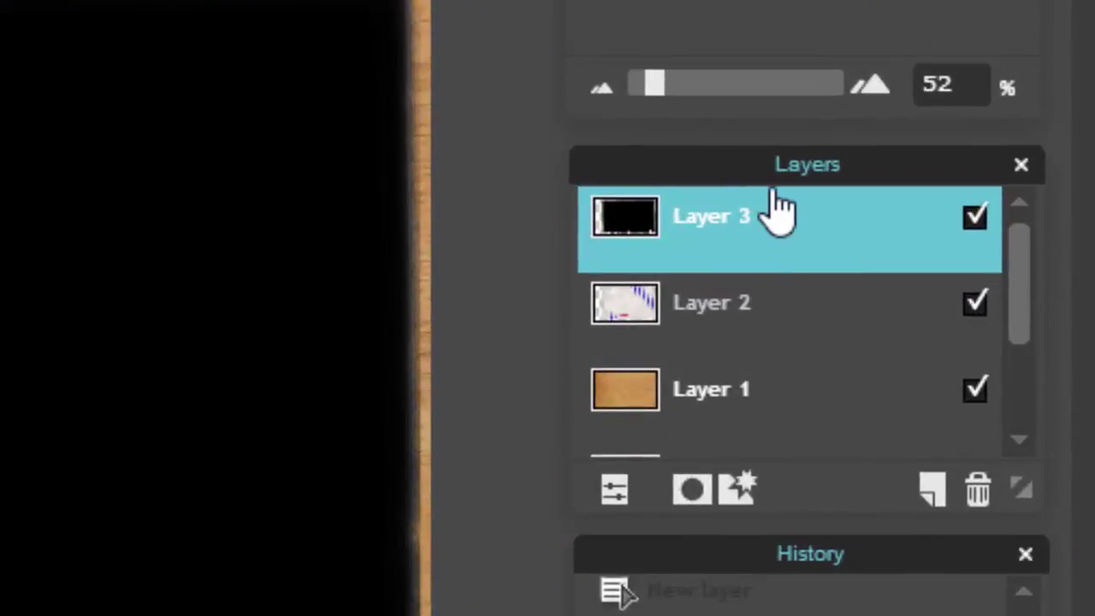
Reorder the layers so the paper on Layer 2 sits above Layer 3, and toggle Layer 2's visibility off and on.
left_click_drag(777, 215, 796, 244)
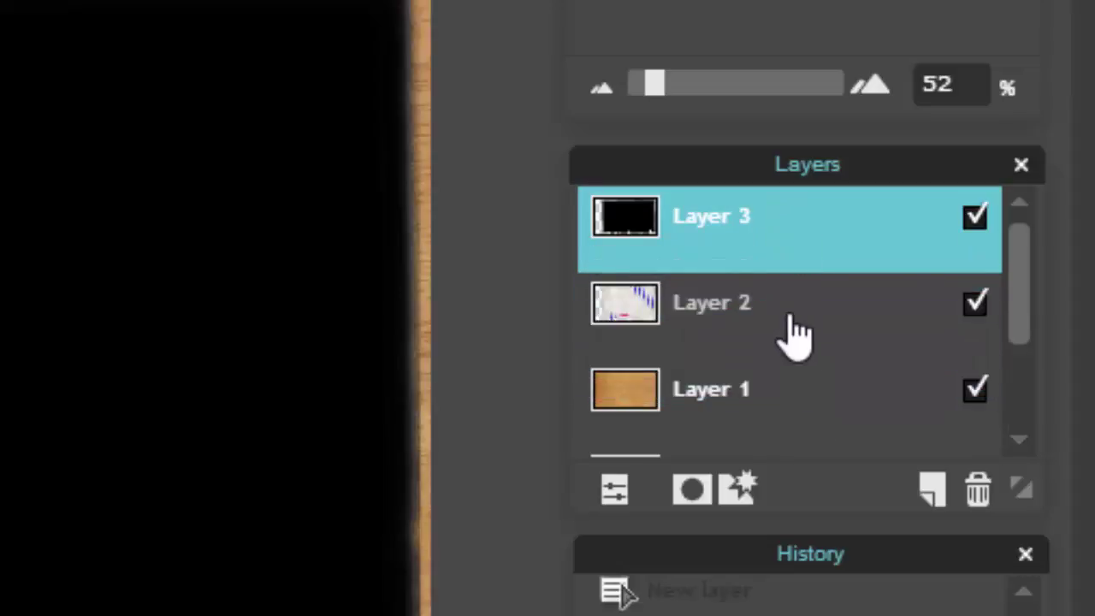
left_click_drag(794, 333, 774, 224)
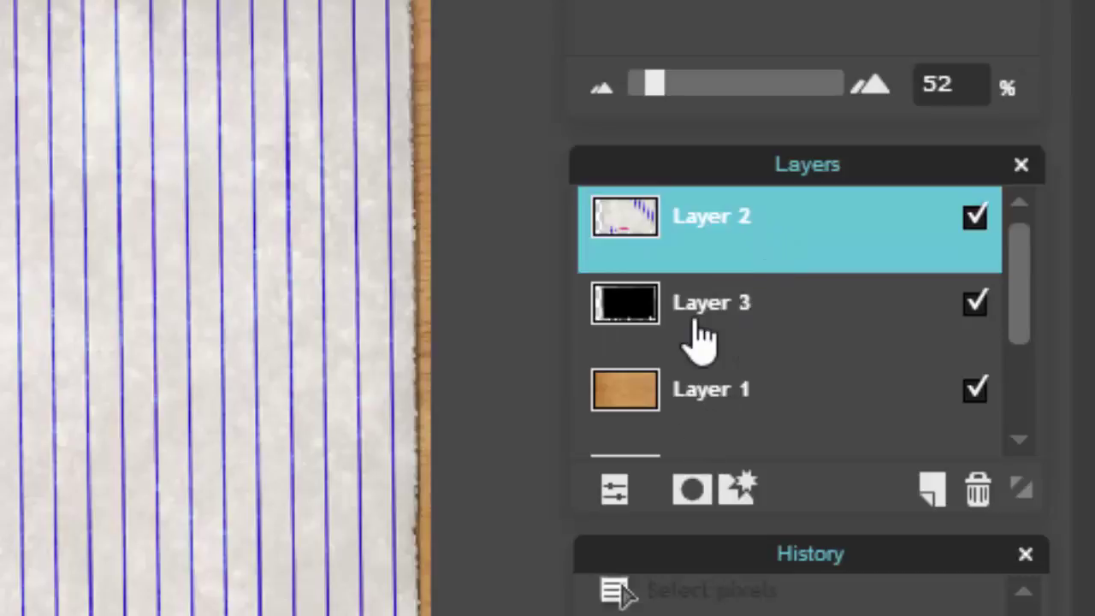
left_click(975, 218)
left_click(975, 218)
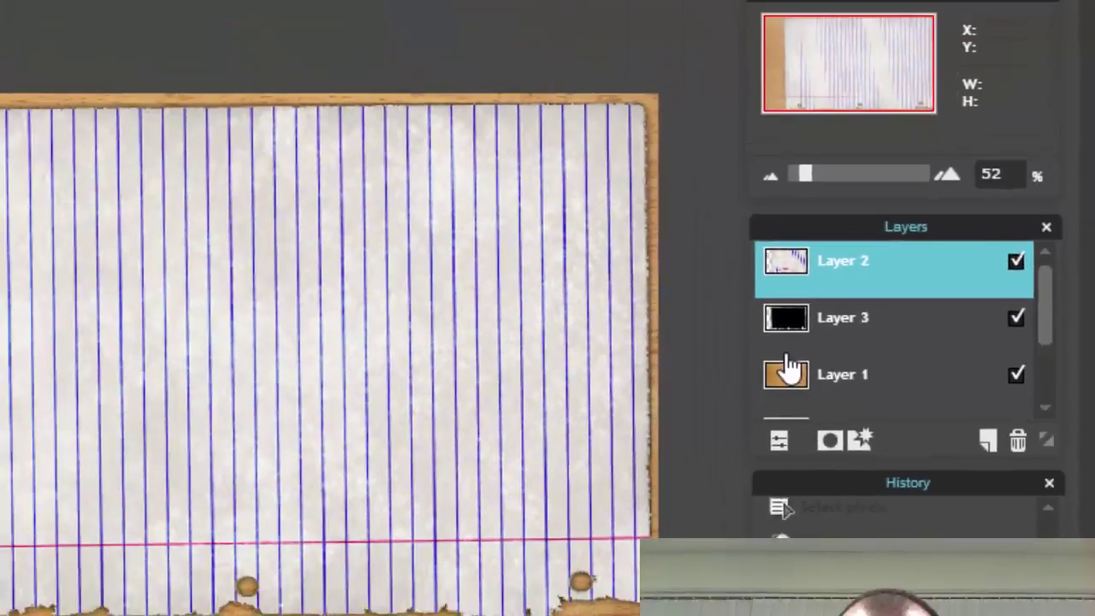
Stretch the black shadow on Layer 3 slightly taller with Free transform so it extends beyond the paper's edges.
left_click(791, 344)
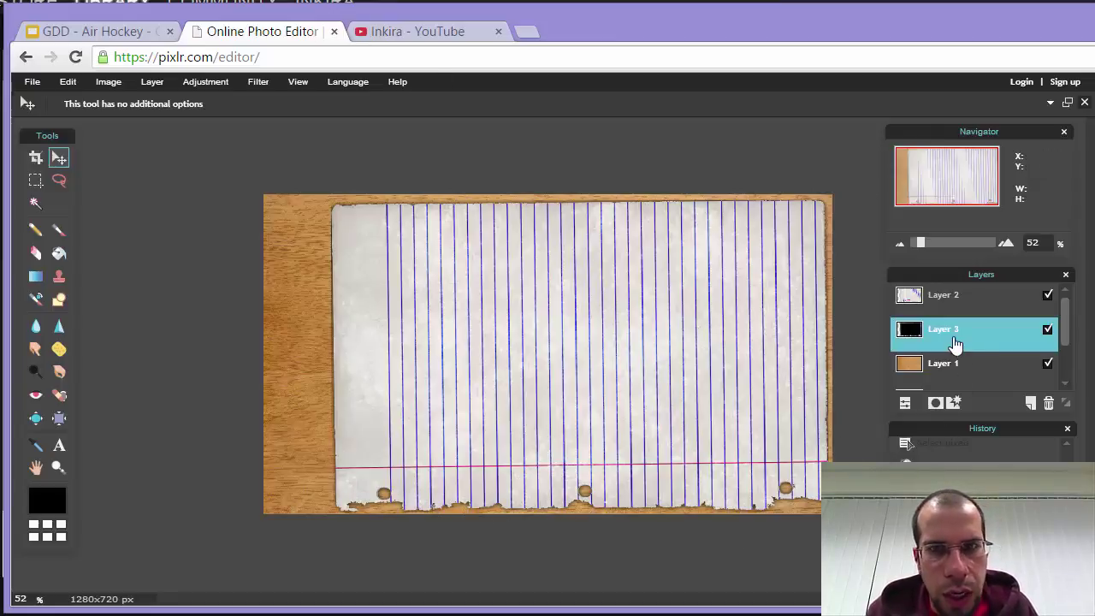
left_click(66, 82)
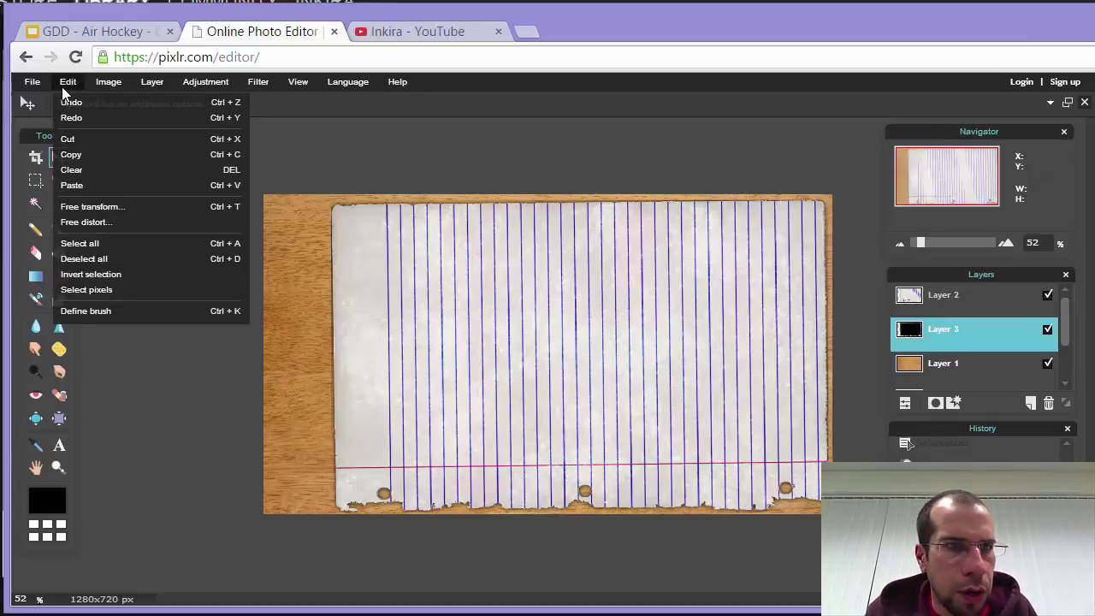
left_click(83, 207)
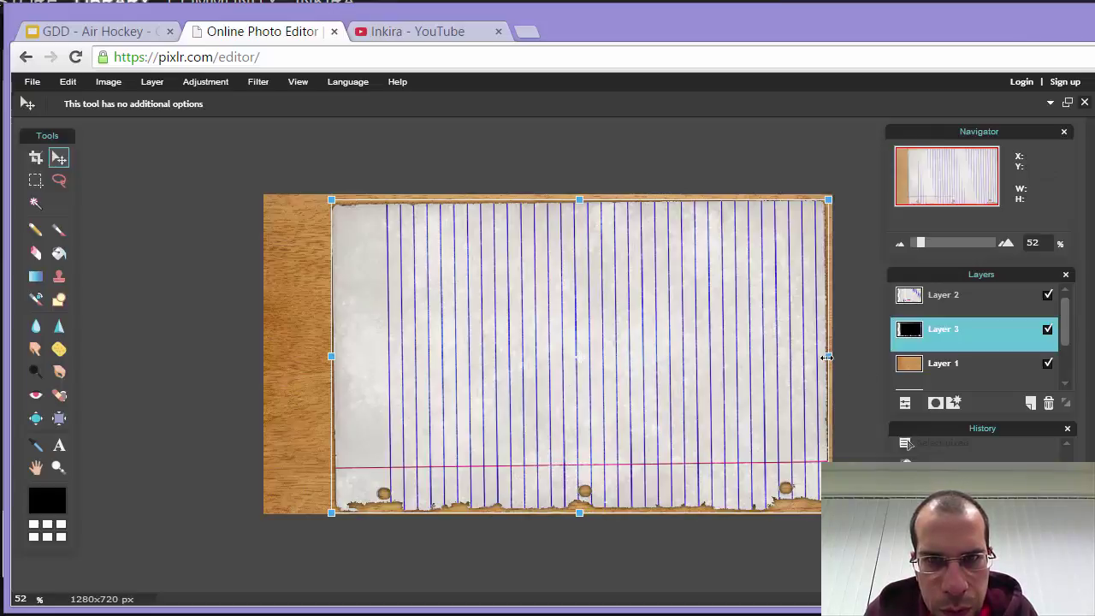
left_click_drag(827, 356, 828, 357)
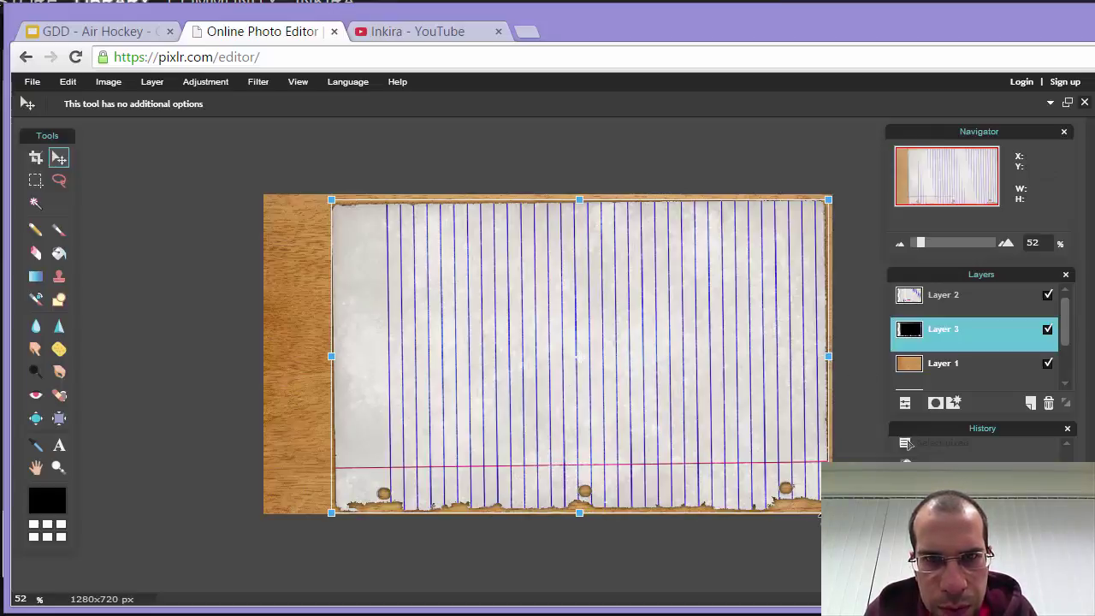
left_click_drag(580, 510, 582, 513)
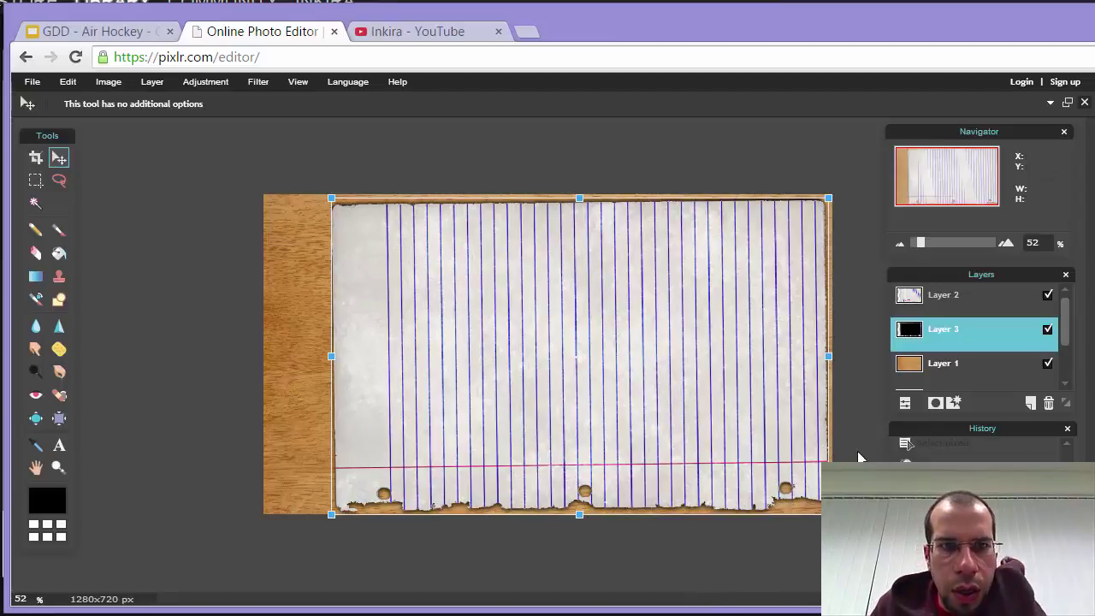
key("Return")
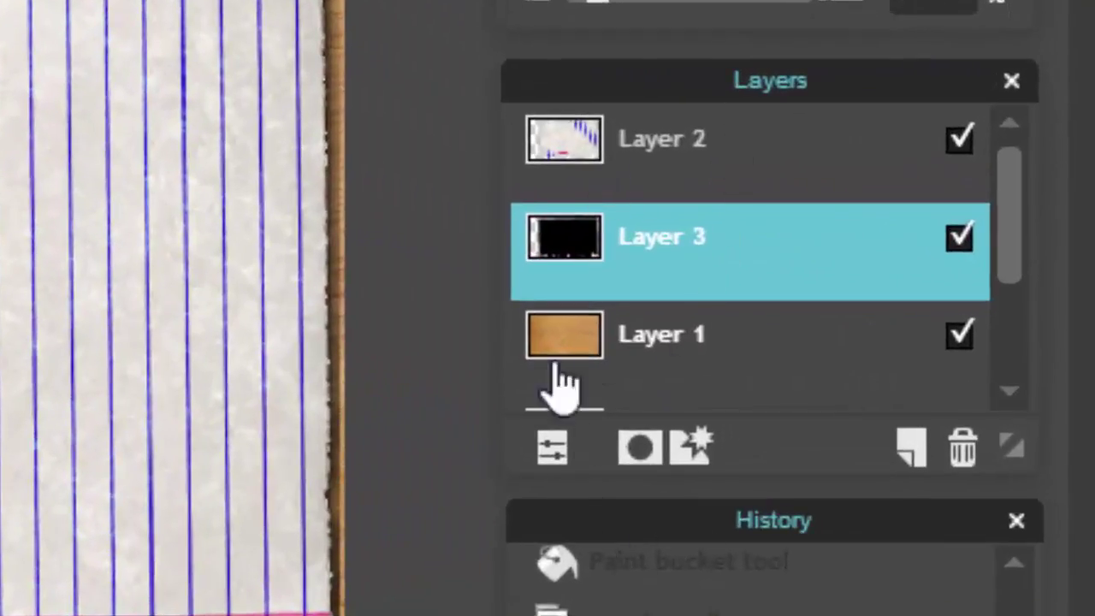
Lower the opacity of the shadow on Layer 3 to 72.
left_click(552, 447)
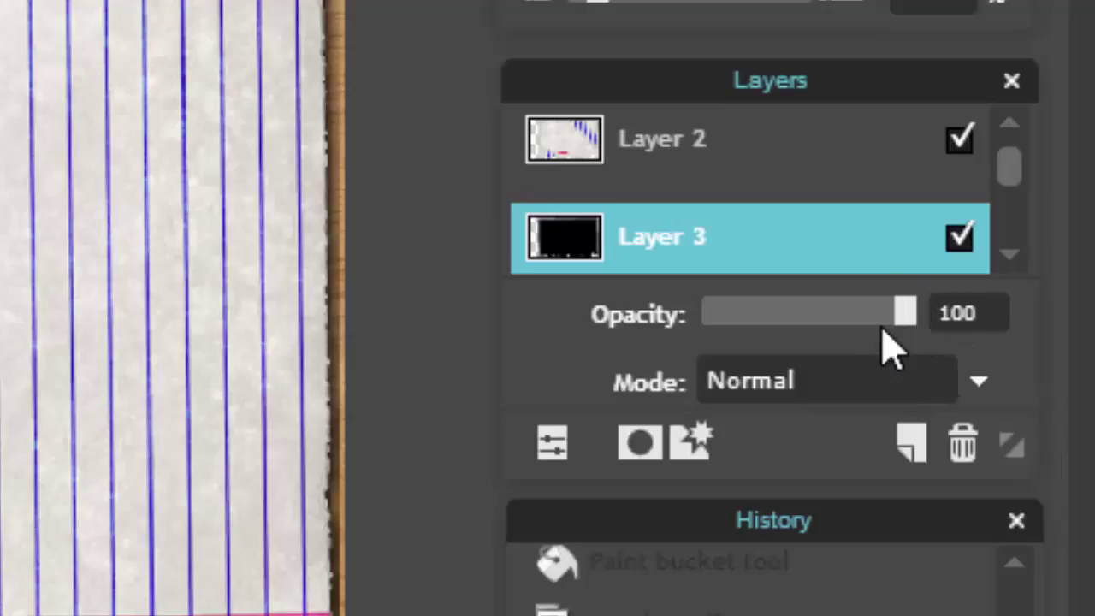
left_click_drag(903, 324, 862, 321)
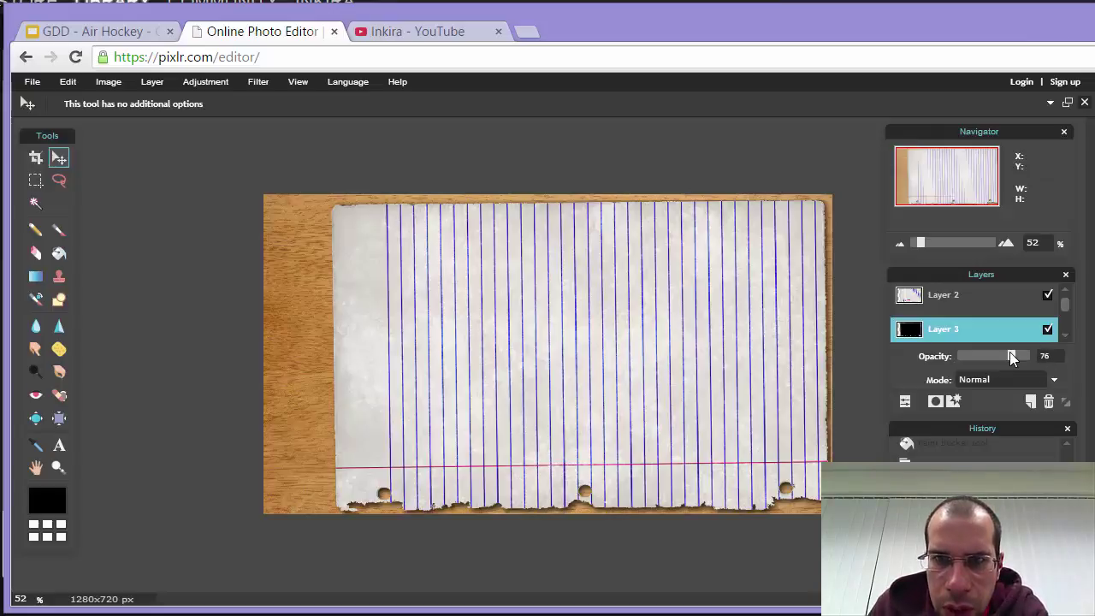
left_click_drag(1010, 355, 1008, 355)
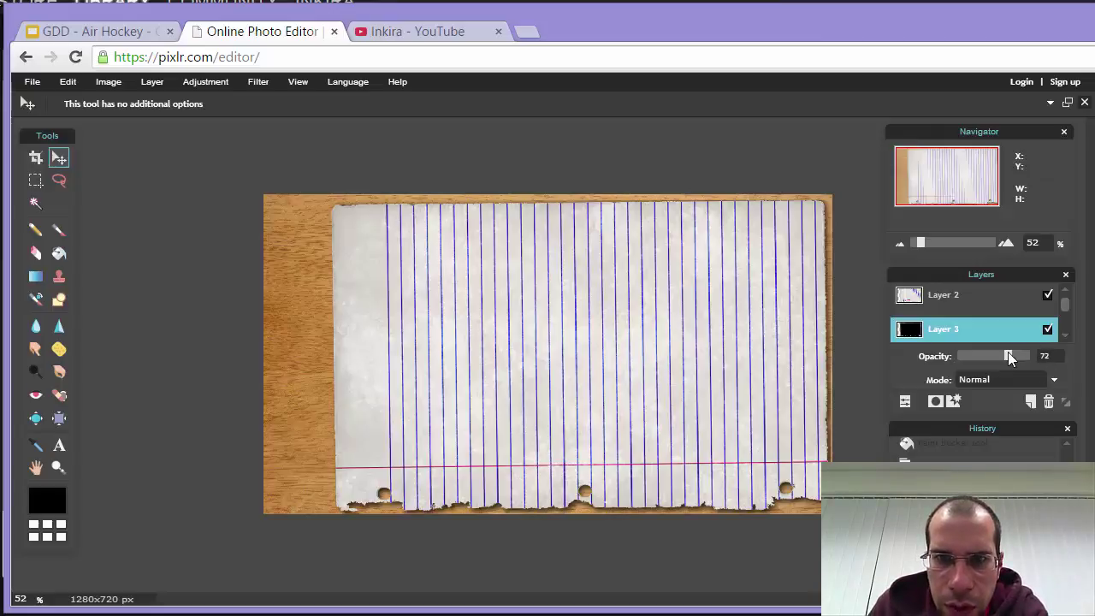
Zoom in to inspect the shadow around the paper's edges and holes, and hide Layer 2 to view the shadow alone.
left_click(58, 466)
left_click(774, 533)
left_click(774, 533)
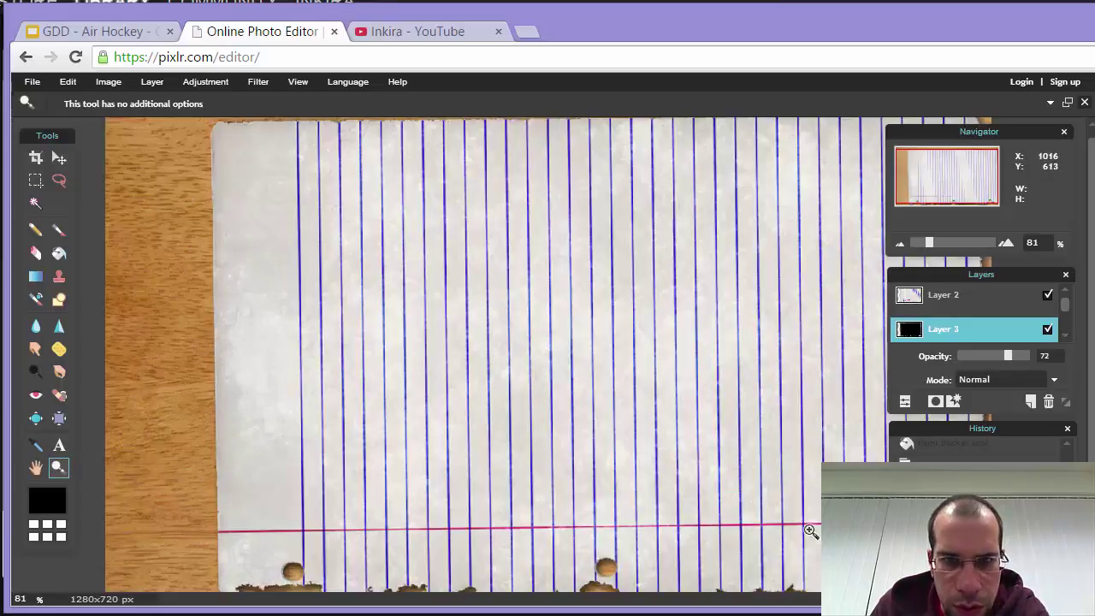
left_click(771, 457)
scroll(744, 455, "down", 2)
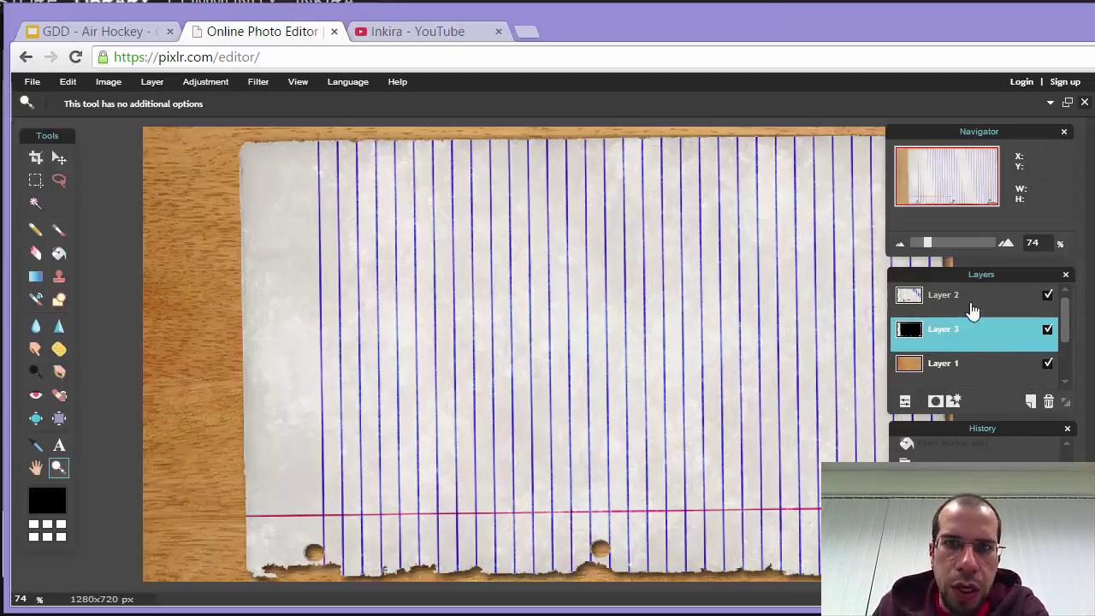
left_click(1047, 295)
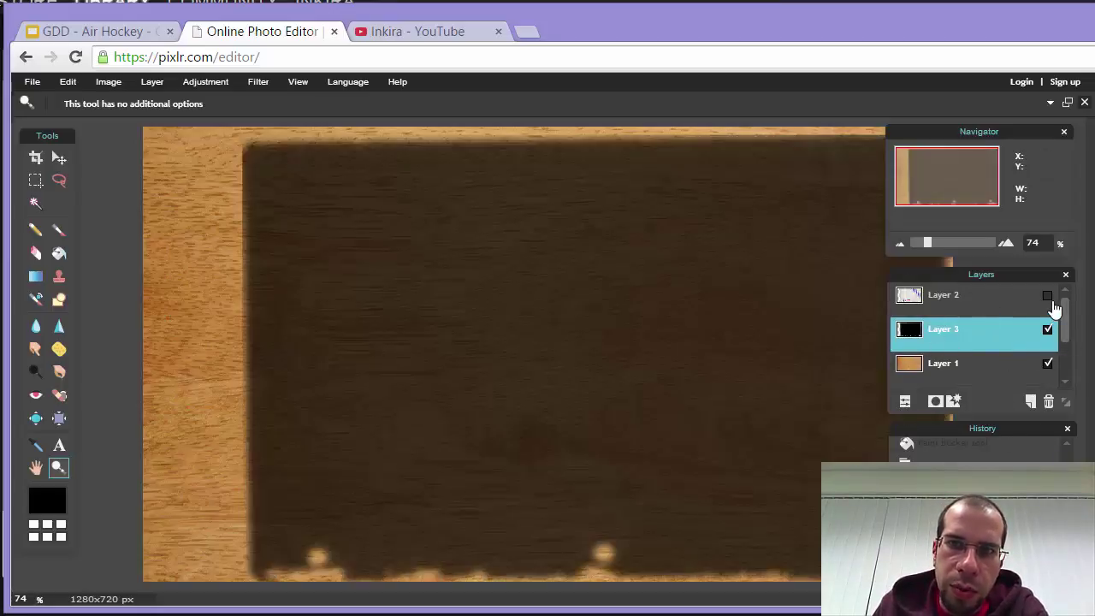
Show Layer 2 again and toggle Layer 1 and Layer 3 off and on to compare the paper with and without its shadow.
left_click(1047, 296)
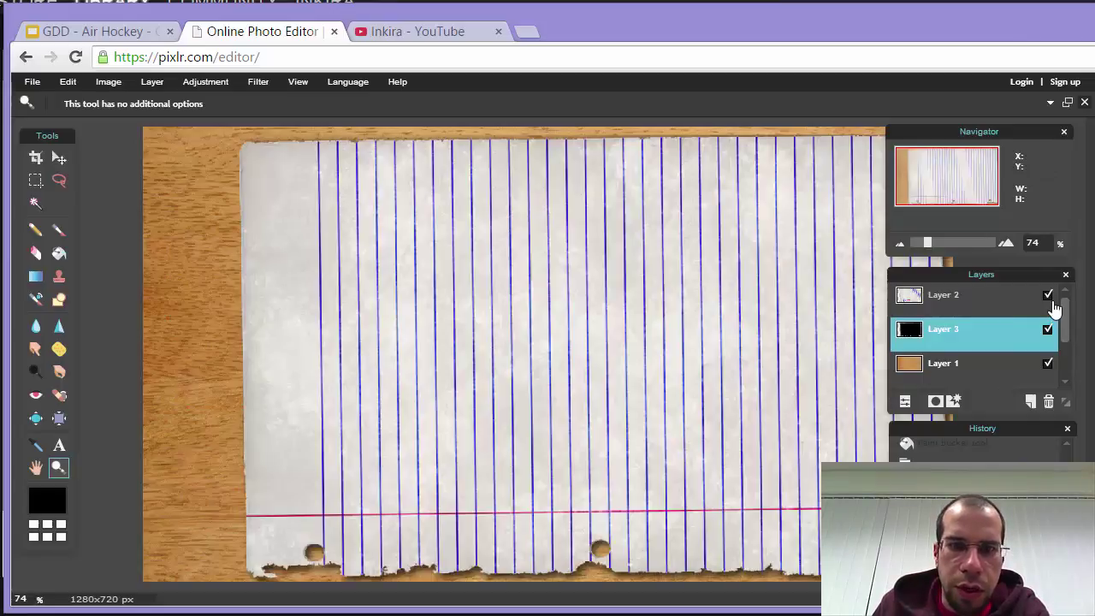
left_click(1047, 366)
left_click(1047, 368)
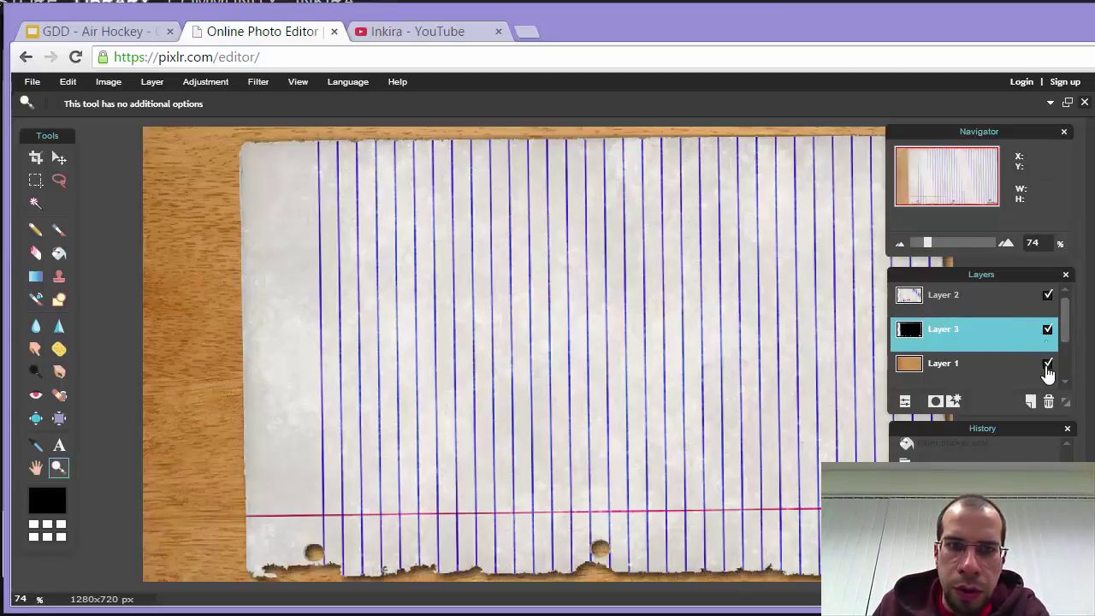
left_click(1047, 331)
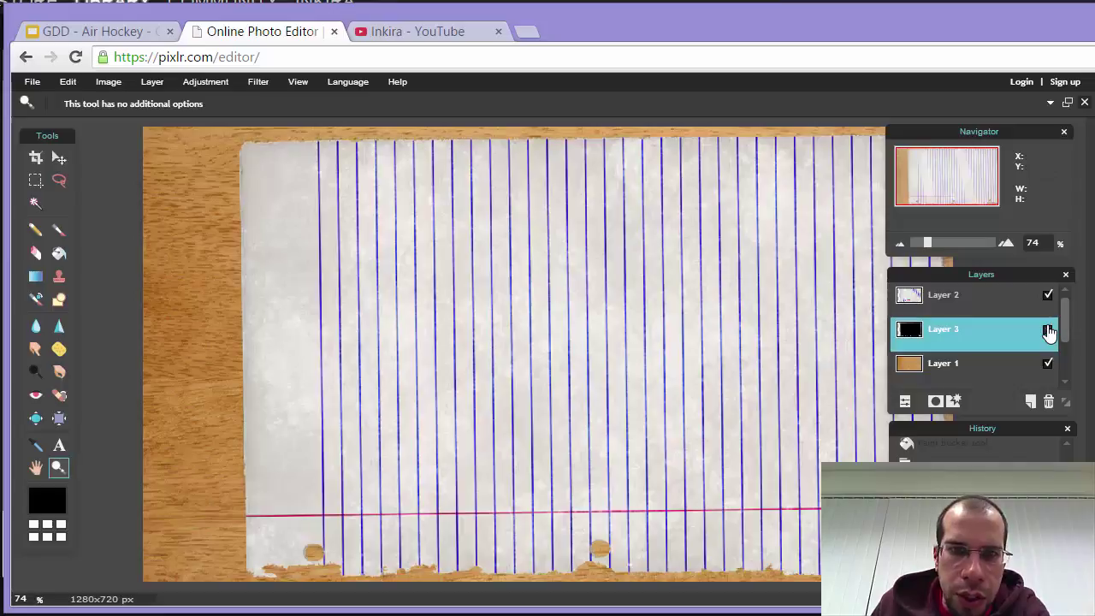
left_click(1047, 332)
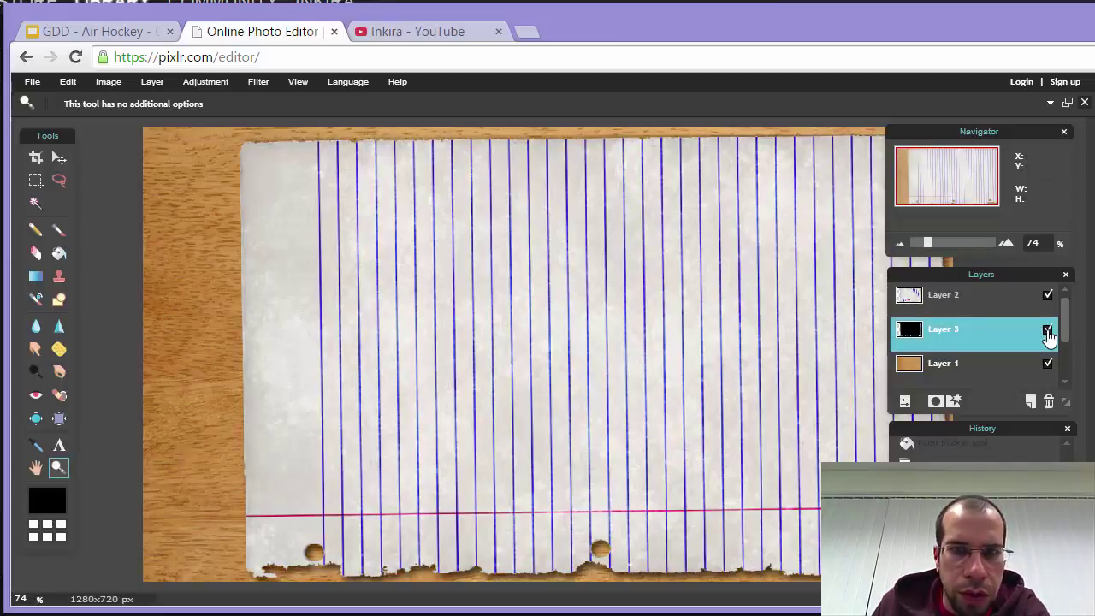
left_click(1047, 332)
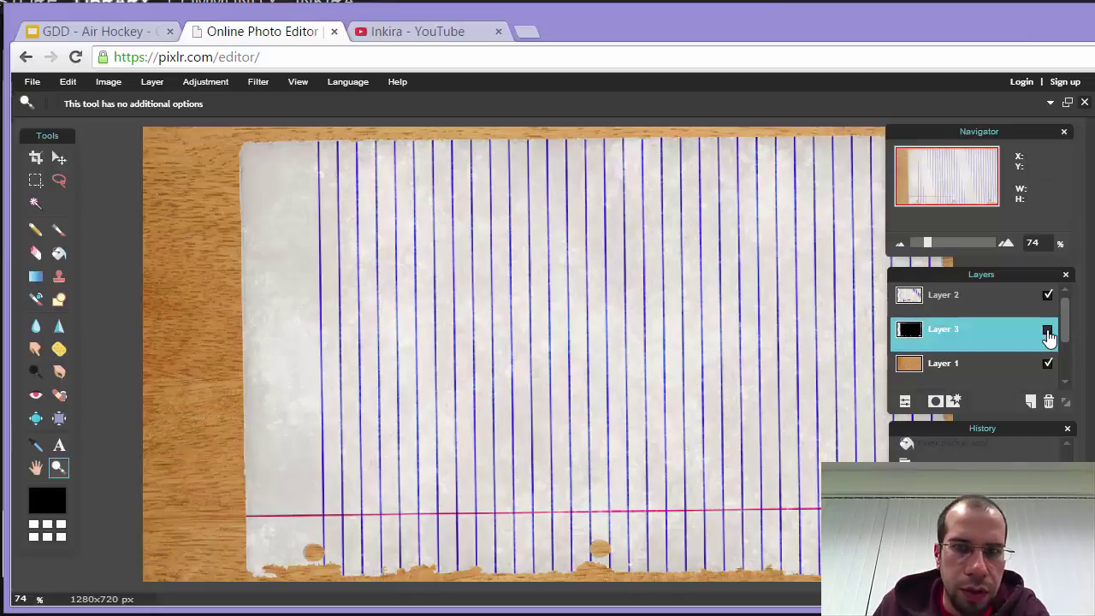
left_click(1047, 332)
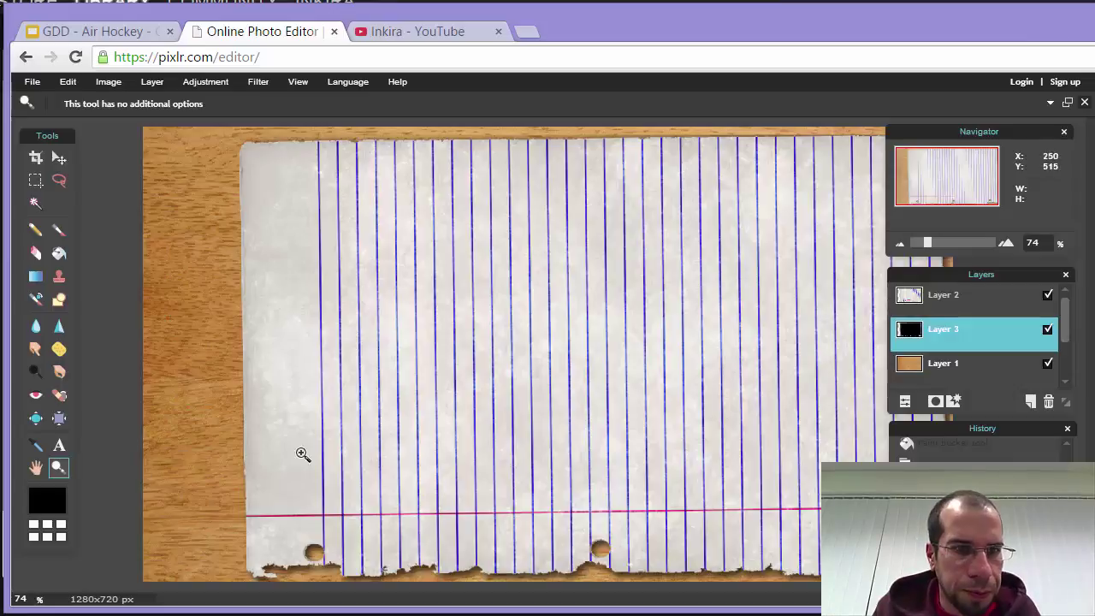
Examine the whole background composition at several zoom levels, ending with the full canvas enlarged to 68%.
scroll(548, 352, "down", 2)
scroll(558, 348, "down", 2)
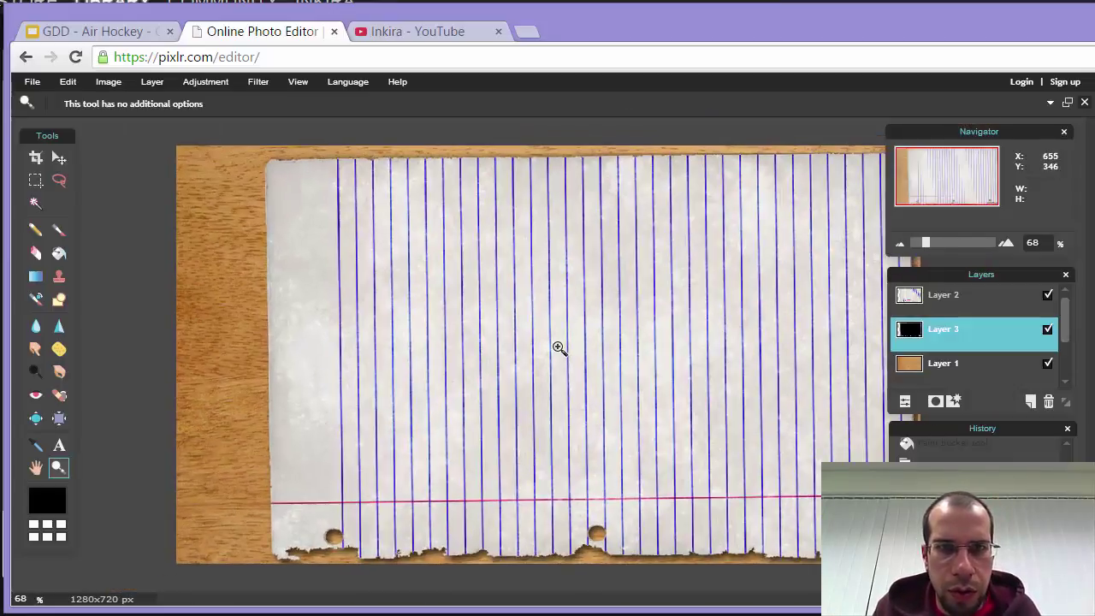
scroll(557, 348, "down", 2)
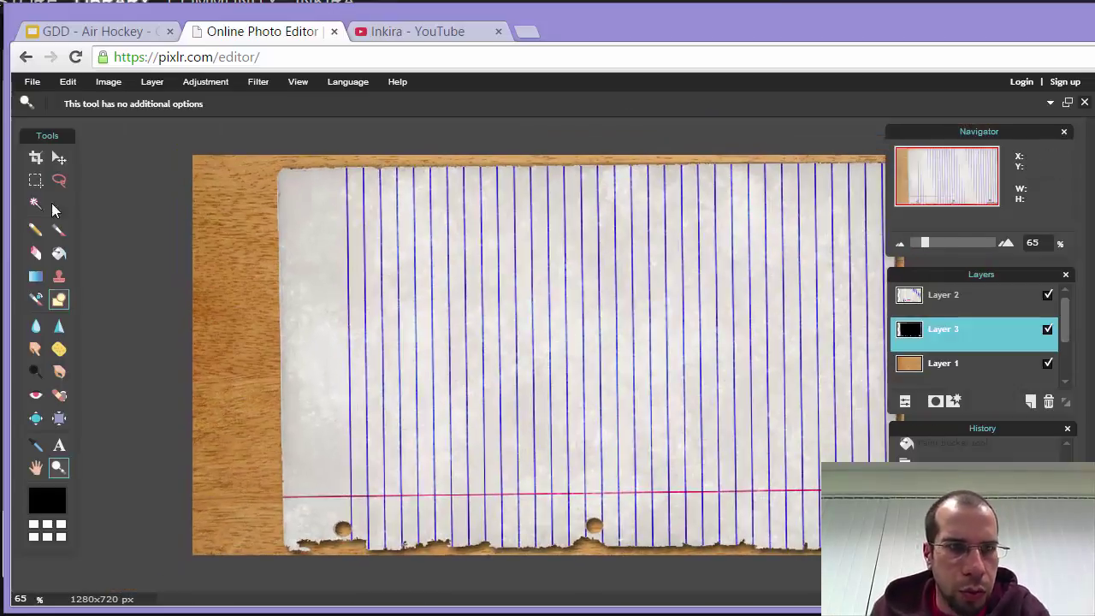
left_click(36, 467)
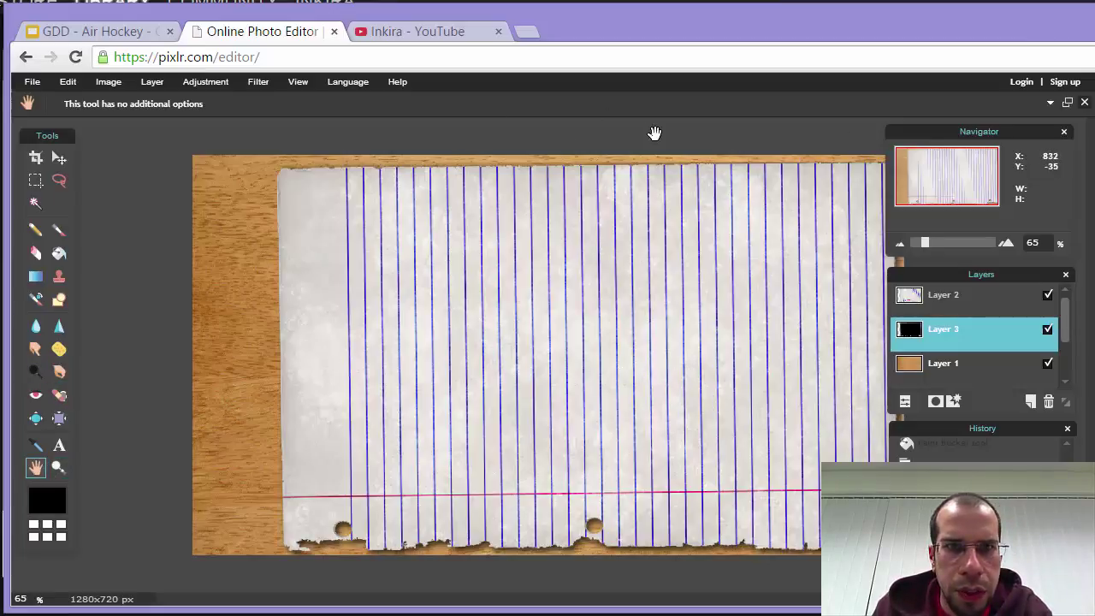
scroll(652, 138, "up", 1)
scroll(649, 146, "down", 2)
scroll(649, 154, "up", 1)
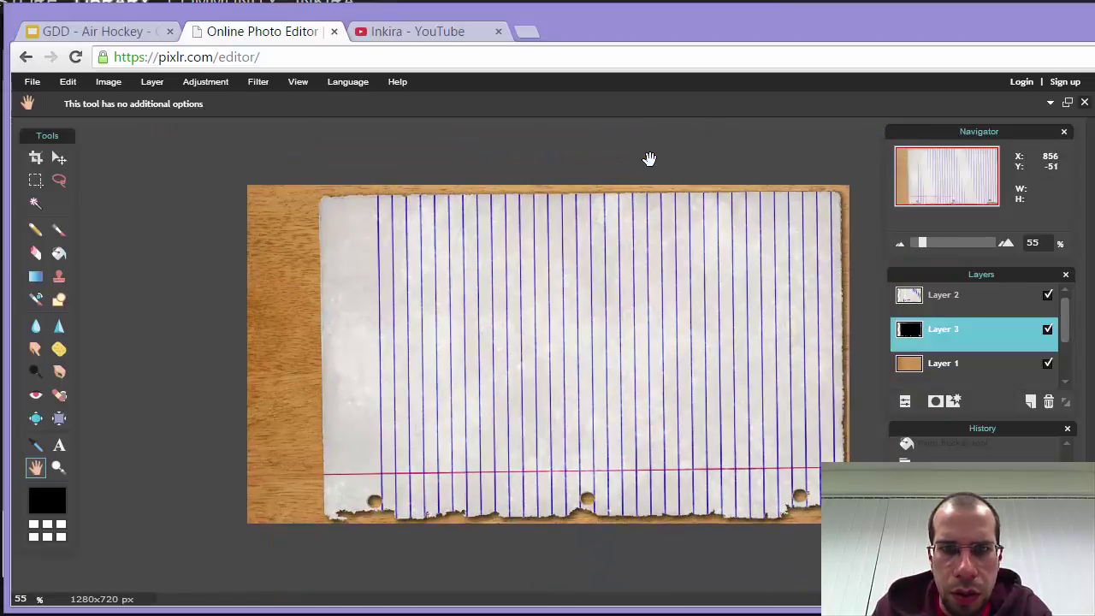
scroll(638, 169, "down", 2)
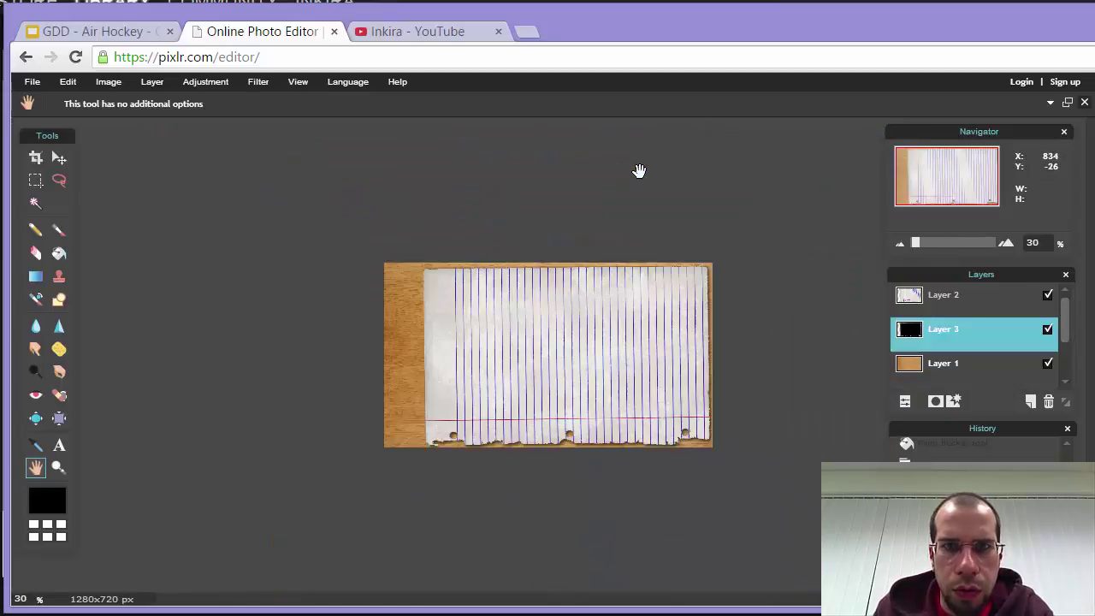
scroll(638, 168, "up", 2)
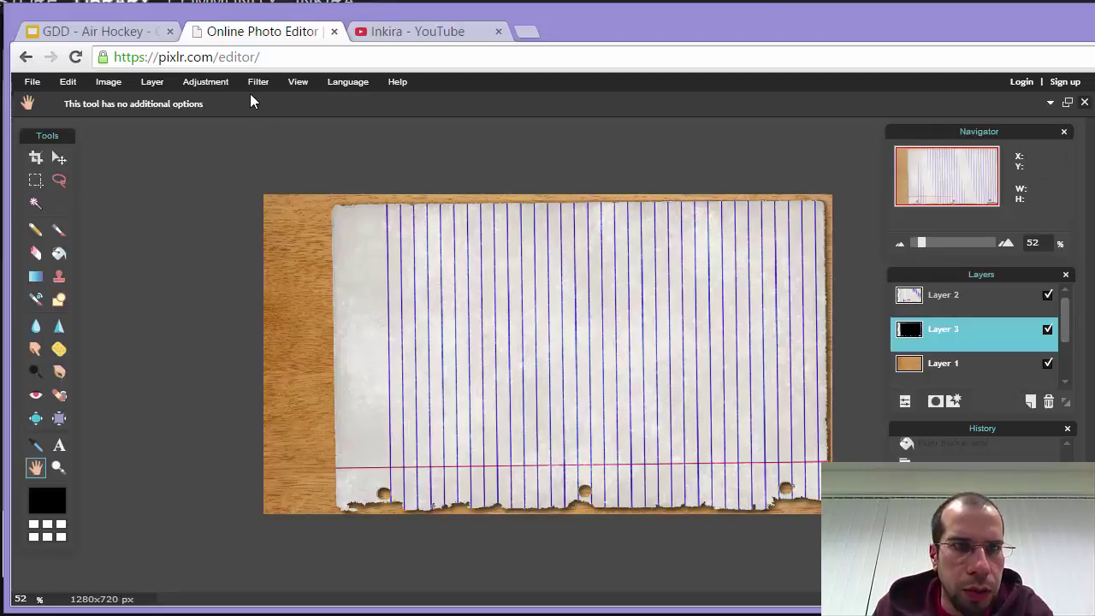
left_click(298, 81)
left_click(313, 107)
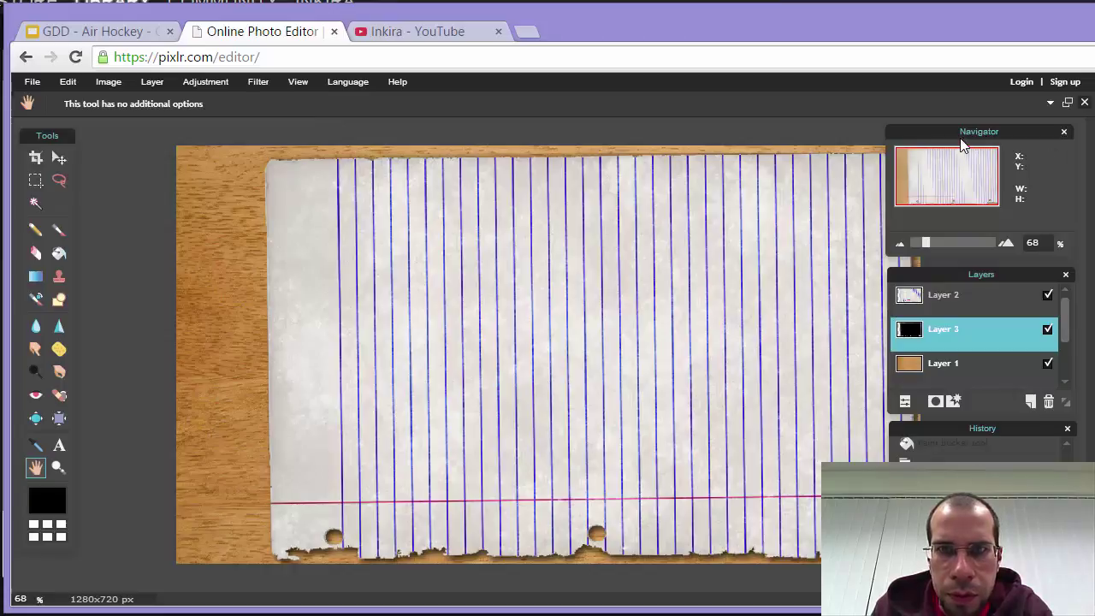
Move the Navigator, Layers and History panels outward so they uncover the edge of the canvas.
left_click_drag(964, 145, 1007, 145)
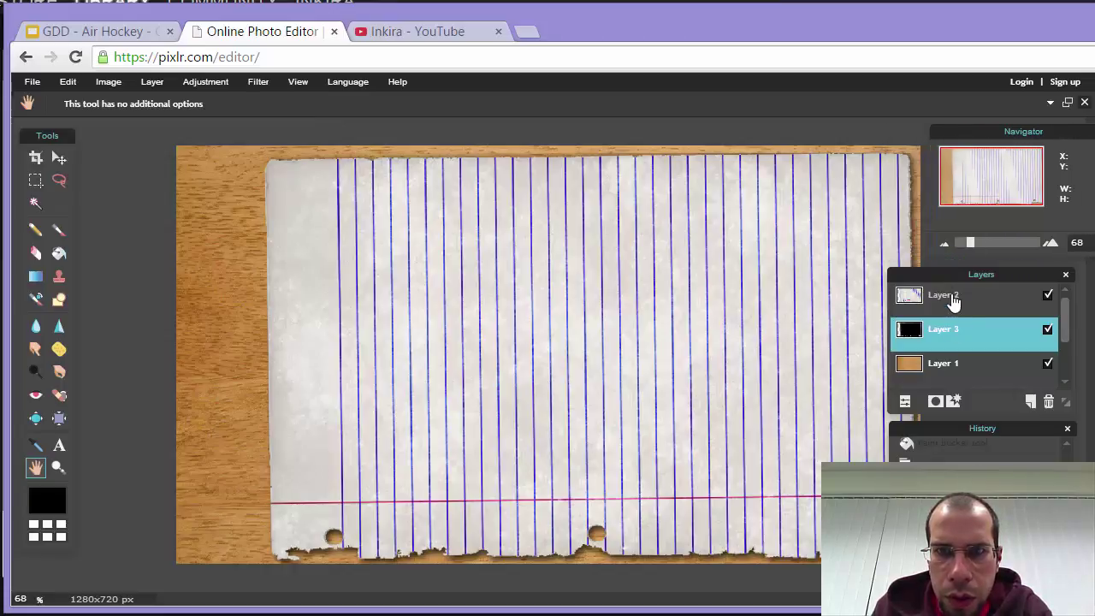
left_click_drag(949, 274, 992, 274)
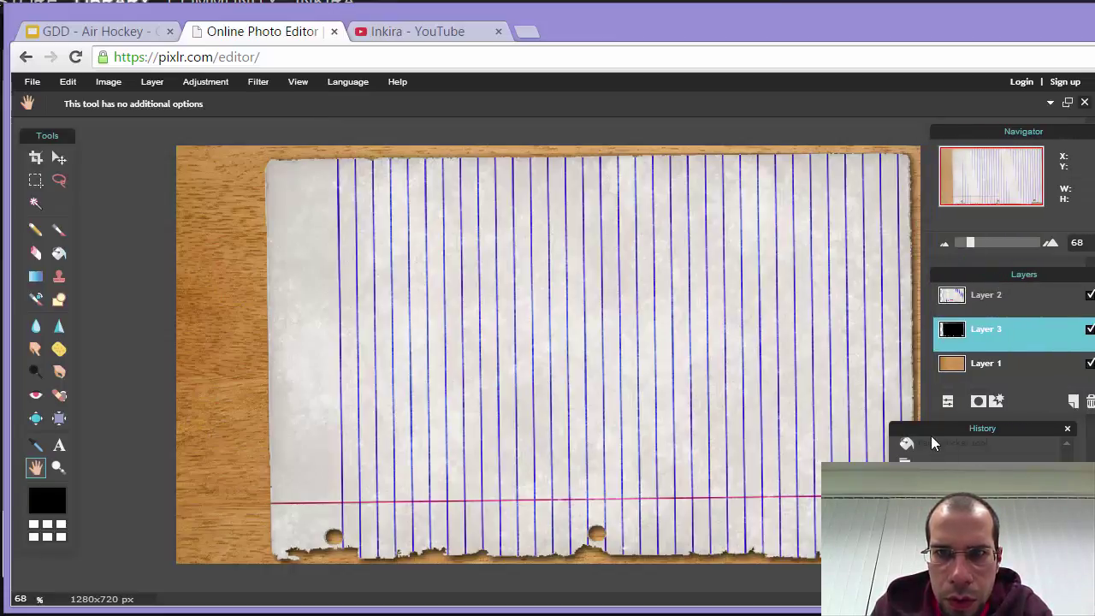
left_click_drag(951, 432, 971, 434)
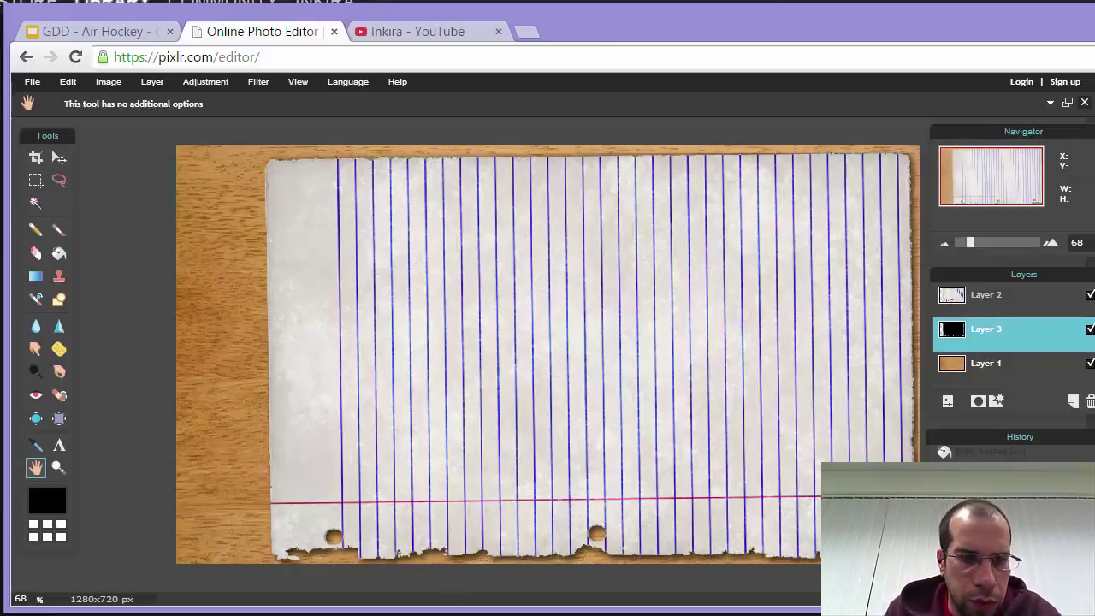
Switch to the AirHockey004 project in GameMaker and look at the existing bg_game background drawing.
key("alt+Tab")
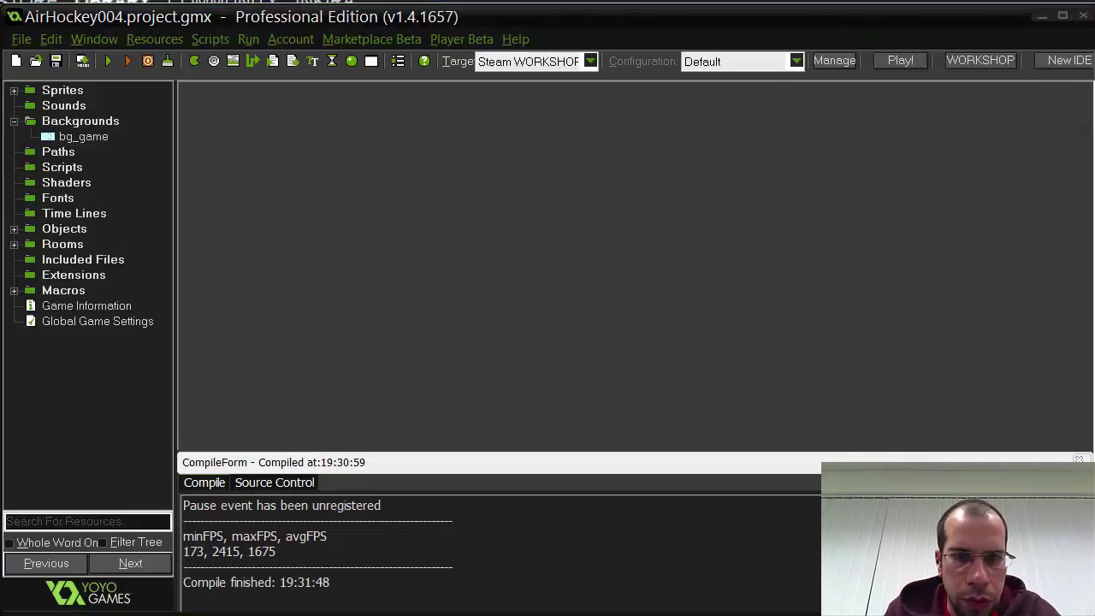
double_click(91, 139)
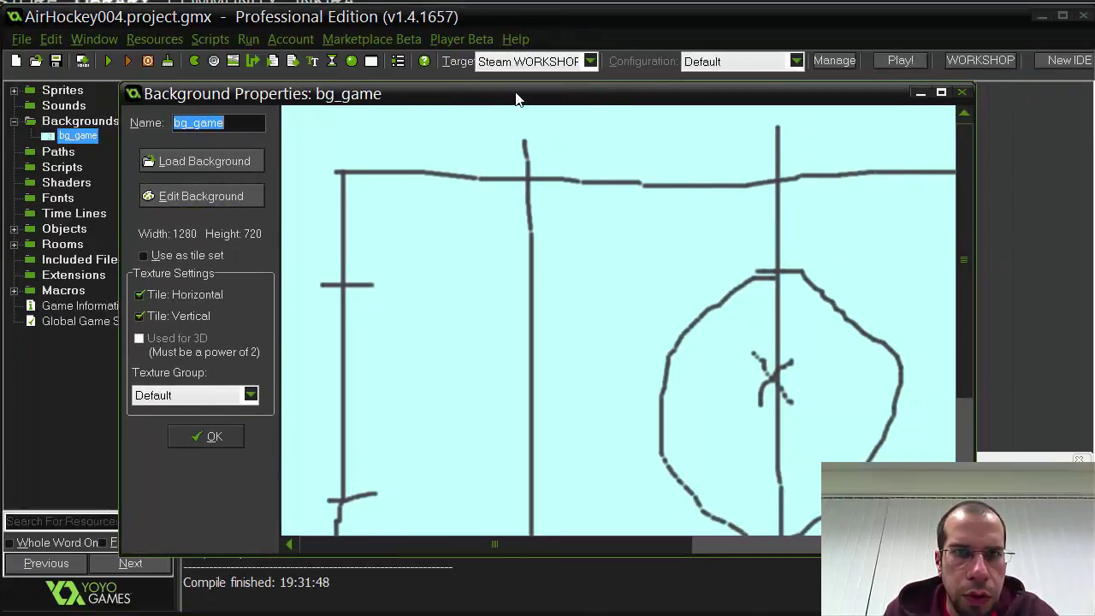
key("Return")
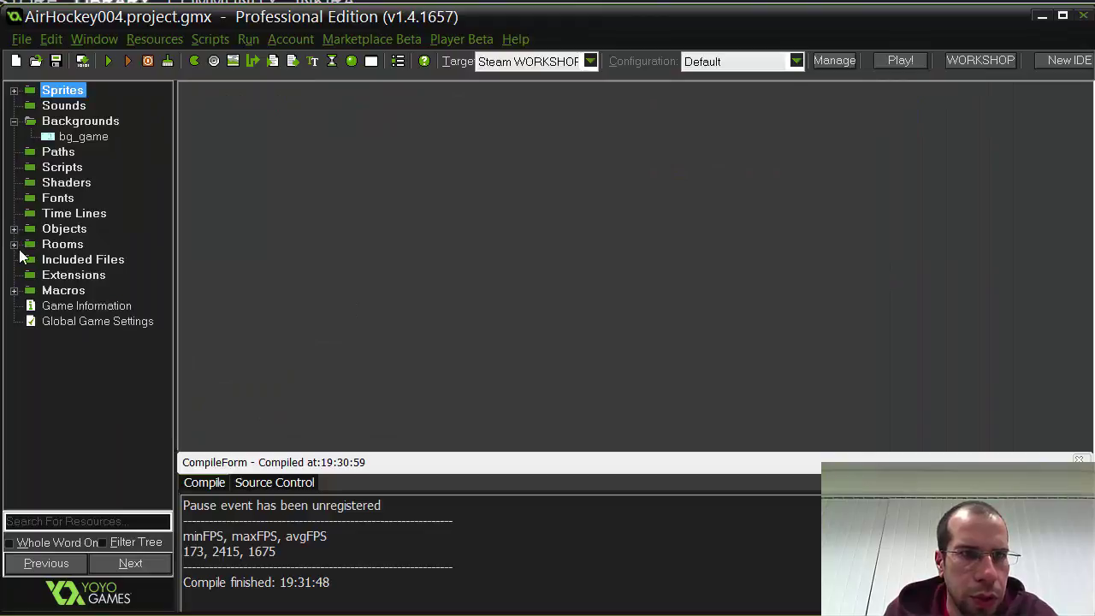
Open the rm_game room and examine the layout of its walls, goals and field markings.
double_click(53, 245)
double_click(75, 260)
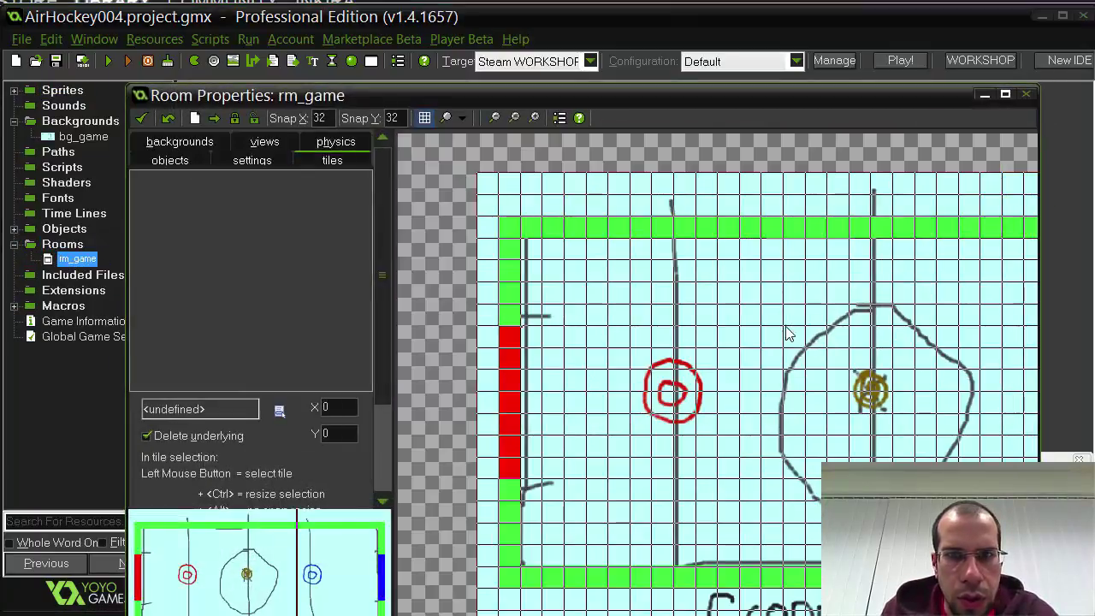
middle_click_drag(768, 485, 572, 476)
scroll(659, 410, "down", 2, "ctrl")
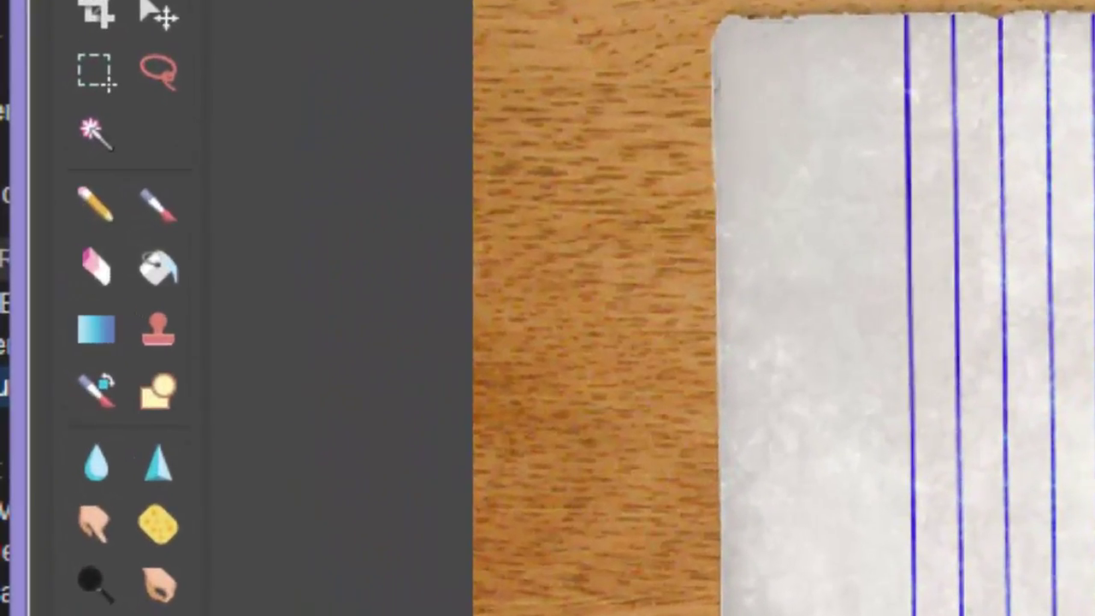
Return to Pixlr Editor and set up the Pencil tool with a size of 3.
left_click(109, 212)
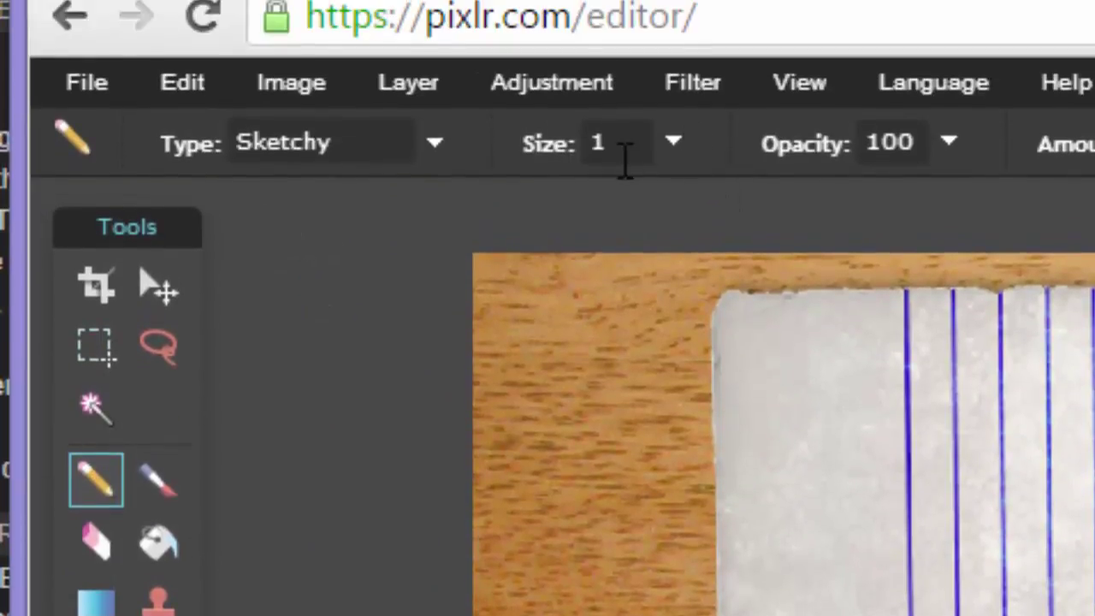
left_click(671, 147)
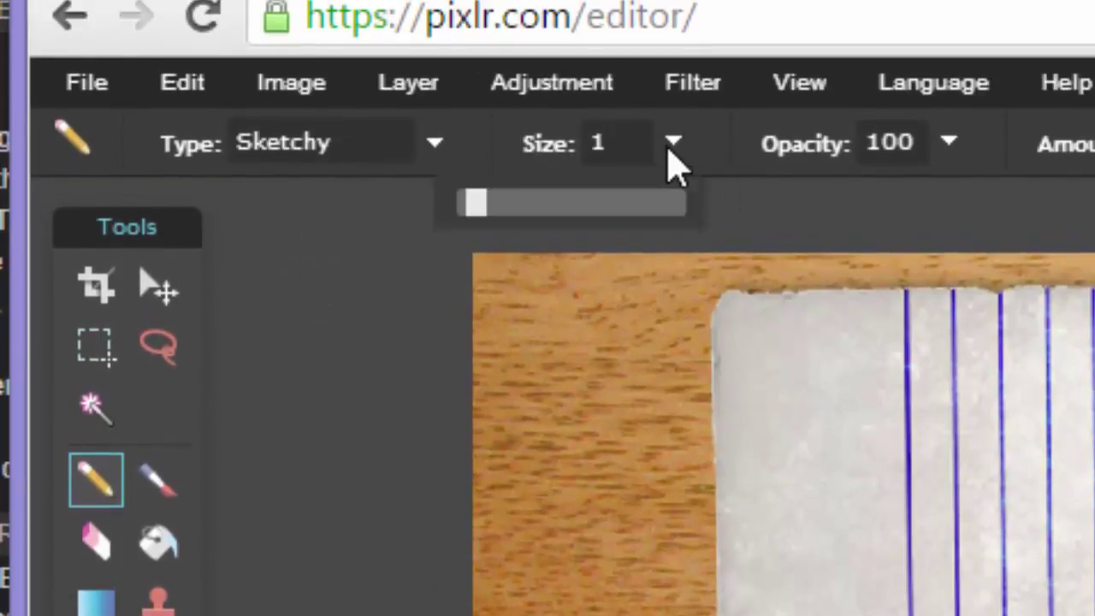
double_click(599, 142)
type("3")
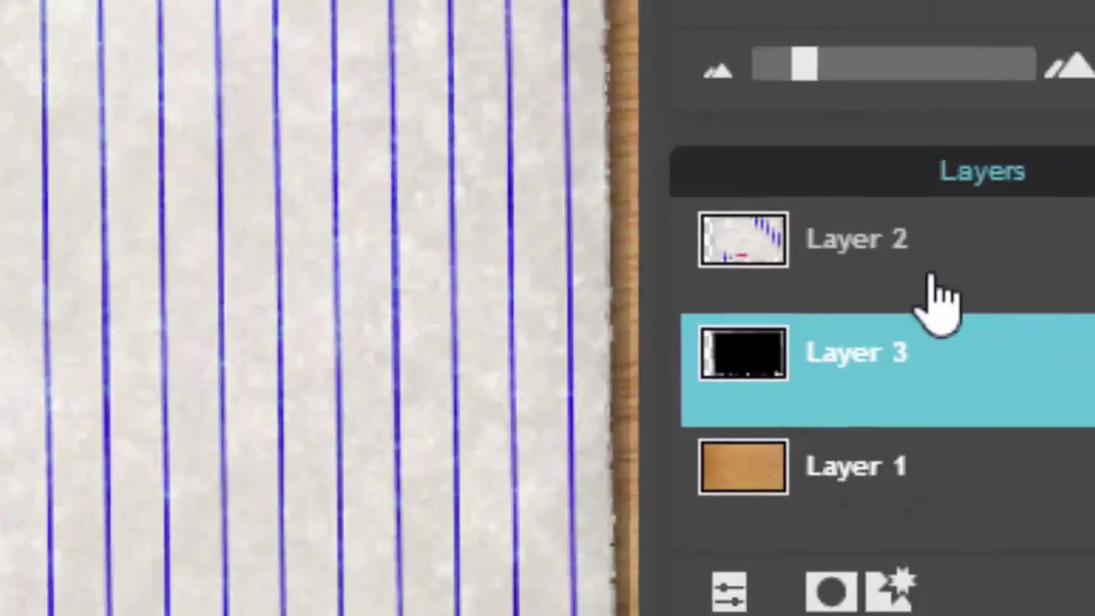
Add a new empty layer above Layer 2 and rename it Drawlayer.
left_click(923, 275)
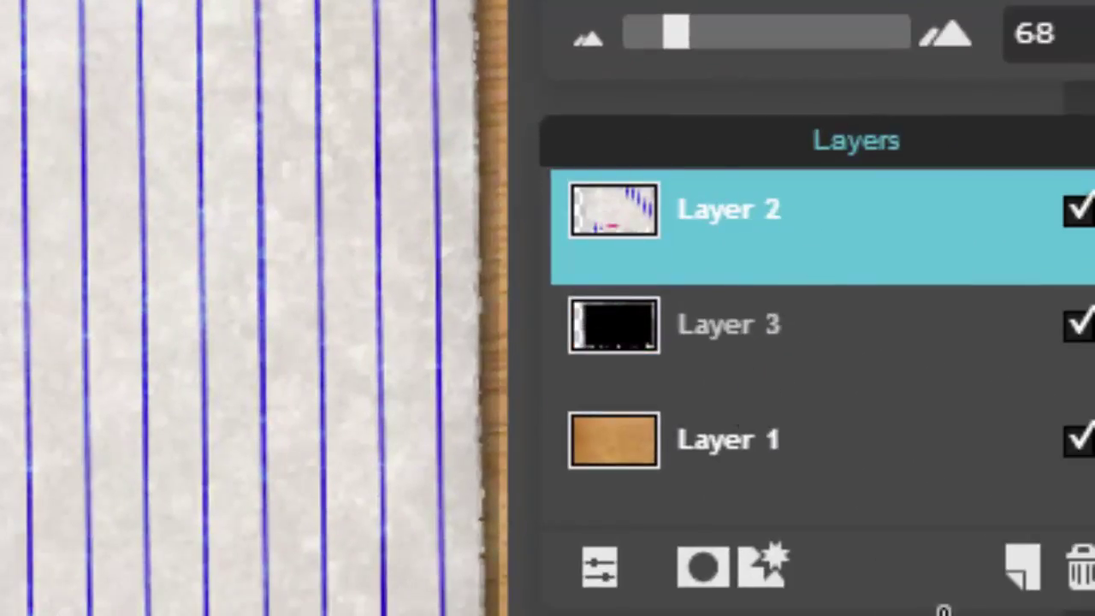
left_click(1030, 560)
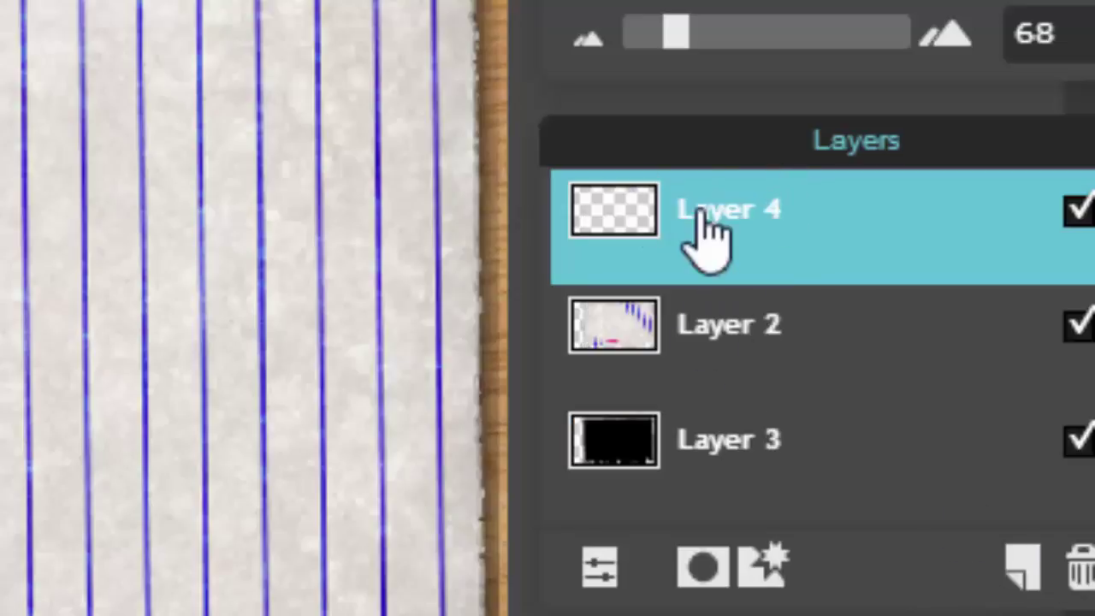
double_click(731, 219)
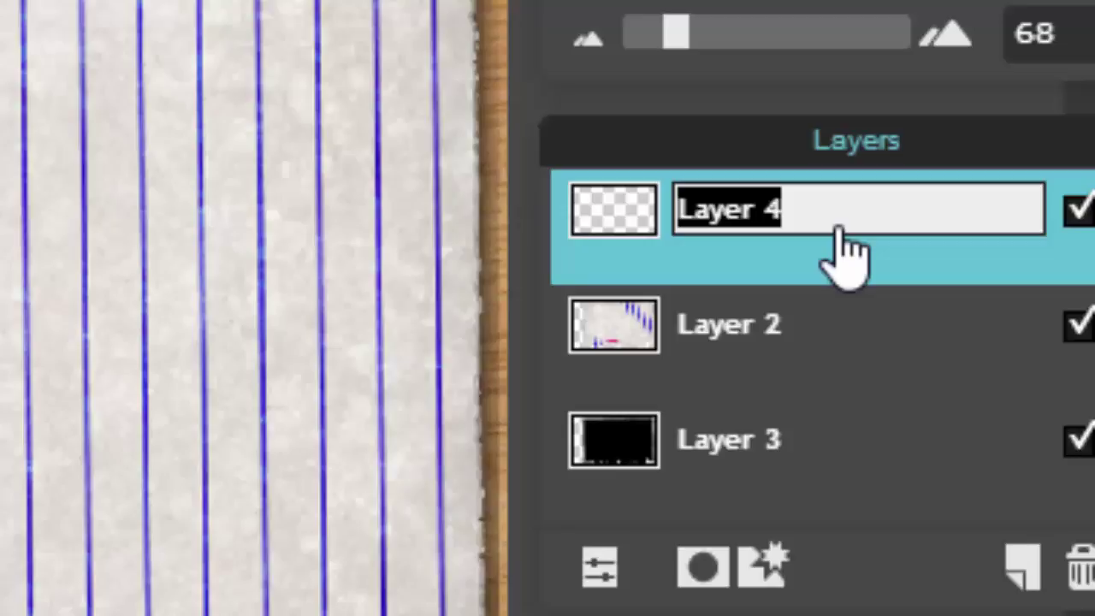
type("Drawla")
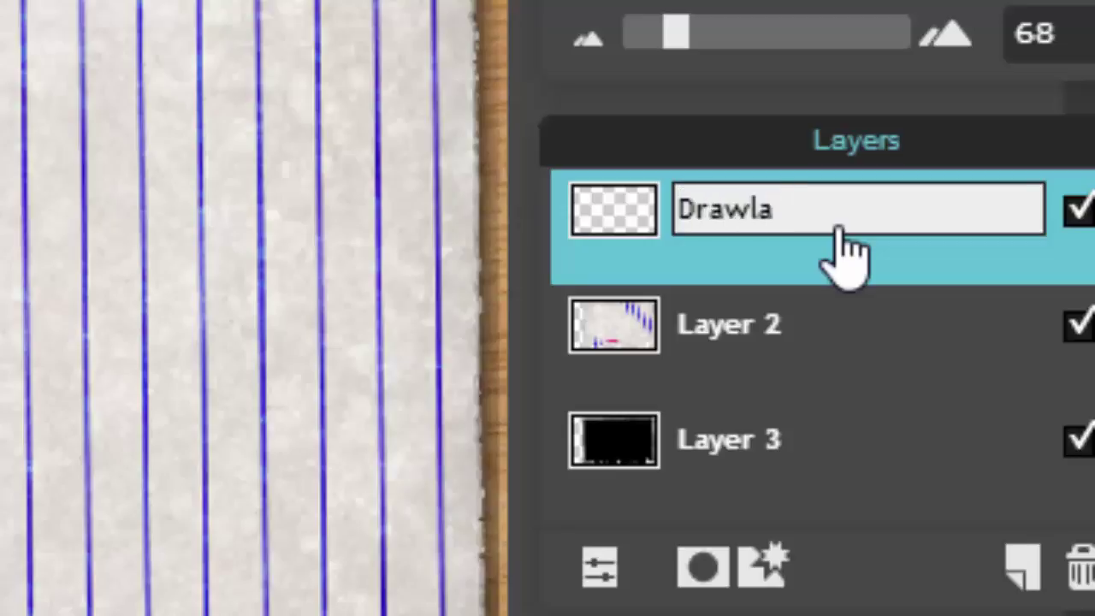
type("yer")
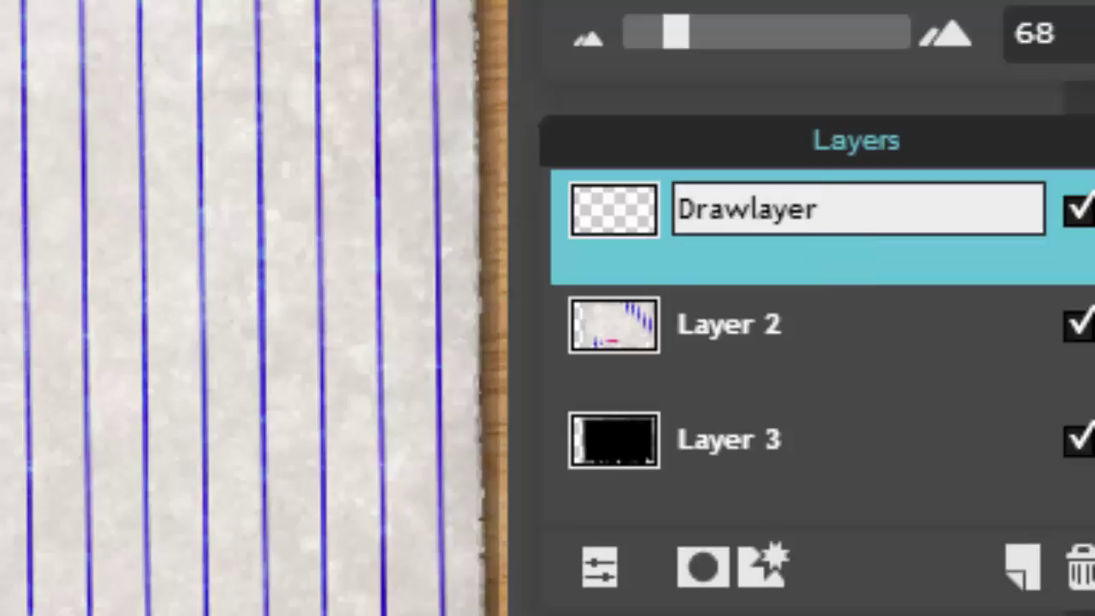
key("Return")
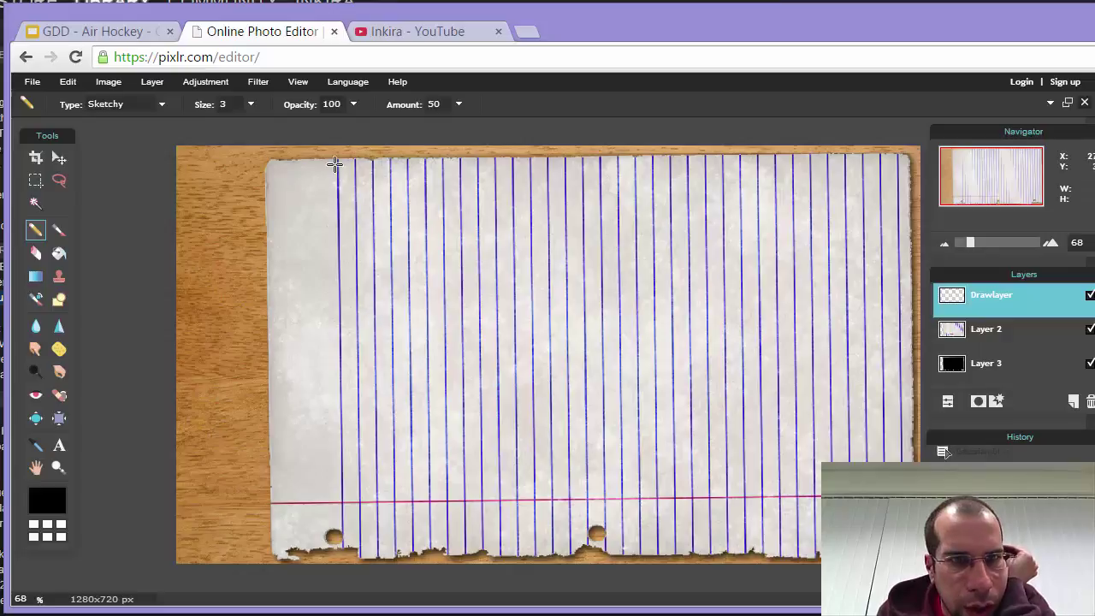
Draw freehand test strokes across the paper on Drawlayer using the Sketchy, Plain and Trail pencil types.
mouse_move(321, 181)
left_mouse_down()
mouse_move(381, 266)
mouse_move(475, 317)
mouse_move(570, 318)
left_mouse_up()
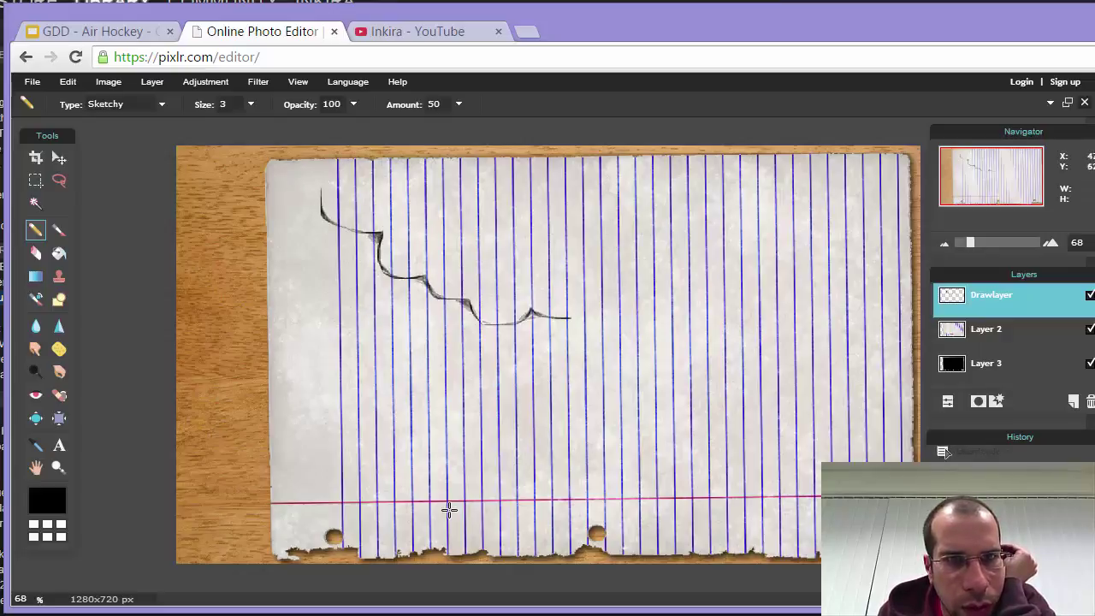
left_click(156, 105)
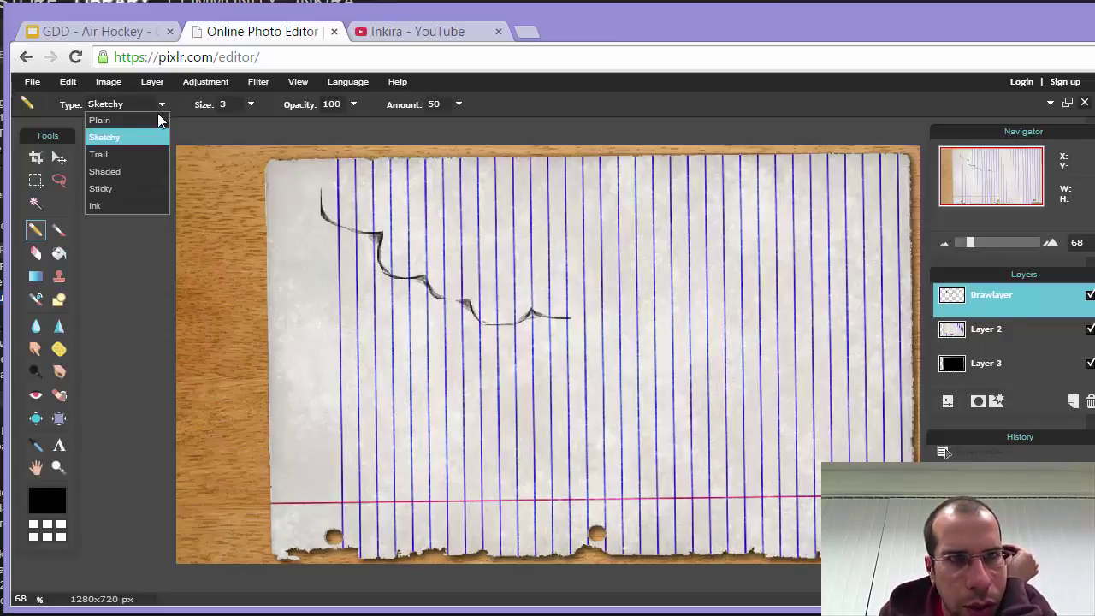
left_click(148, 118)
left_click_drag(384, 205, 772, 242)
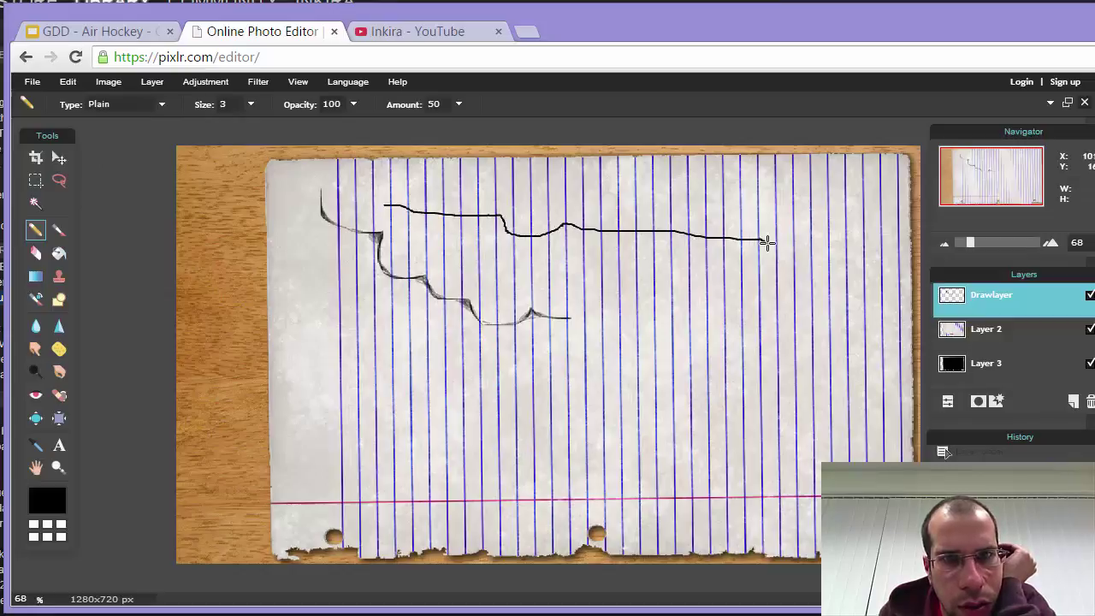
left_click(158, 104)
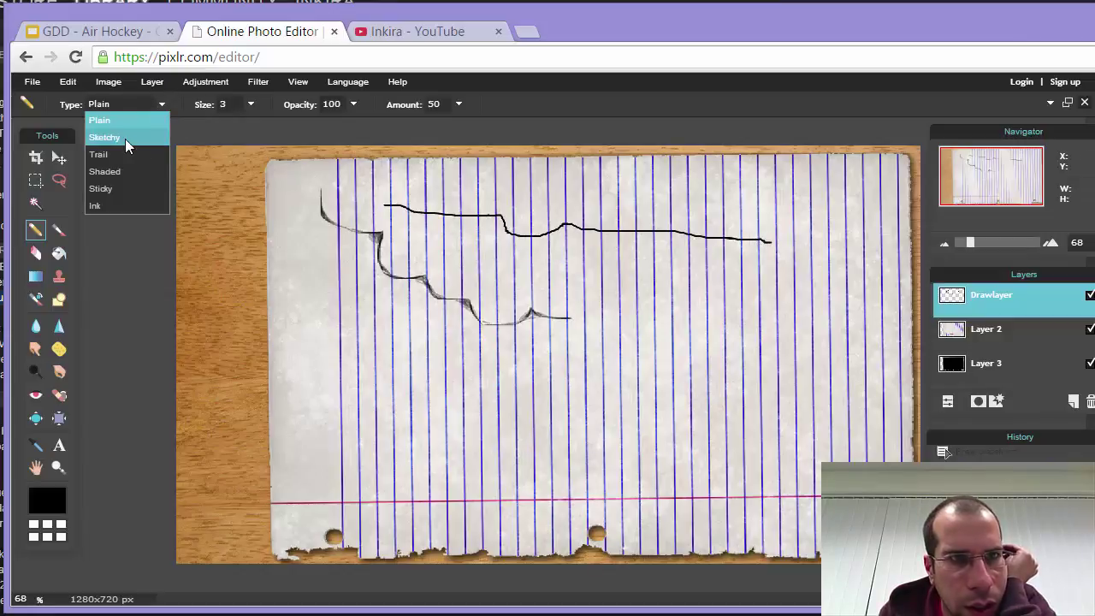
left_click(124, 156)
mouse_move(292, 364)
left_mouse_down()
mouse_move(374, 398)
mouse_move(465, 407)
mouse_move(499, 429)
mouse_move(674, 383)
mouse_move(771, 395)
left_mouse_up()
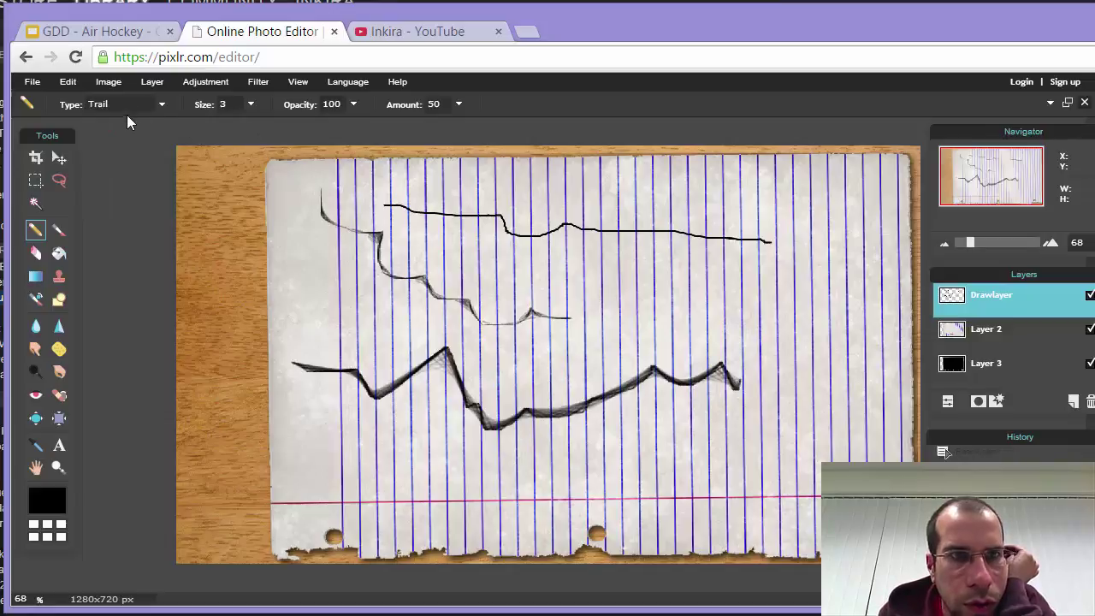
Draw two freehand test strokes across the paper on Drawlayer using the Shaded pencil type.
left_click(160, 106)
left_click(161, 106)
left_click(161, 106)
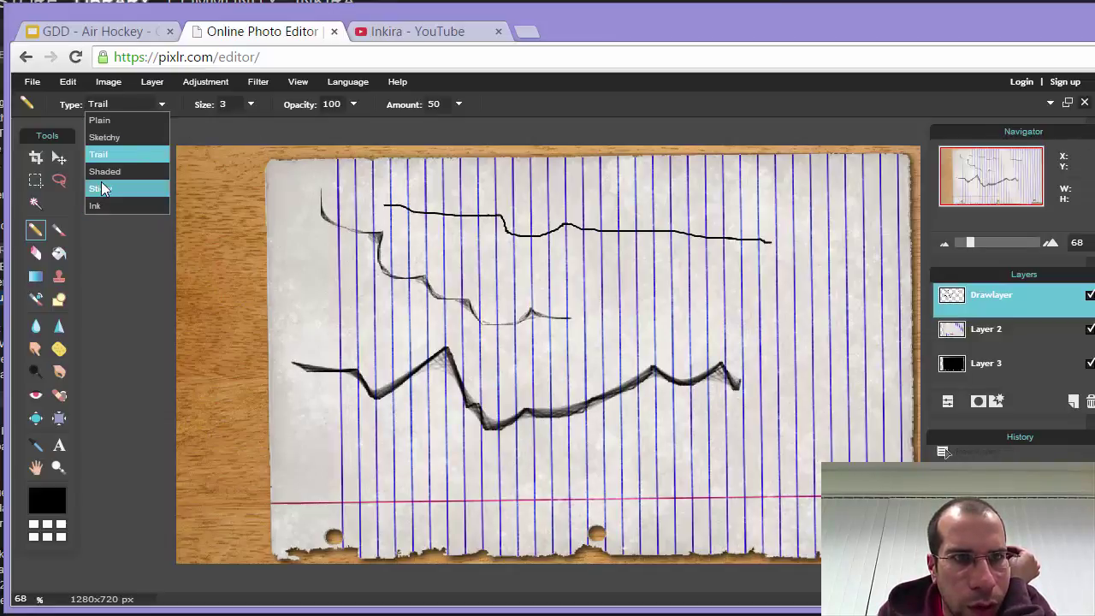
left_click(100, 187)
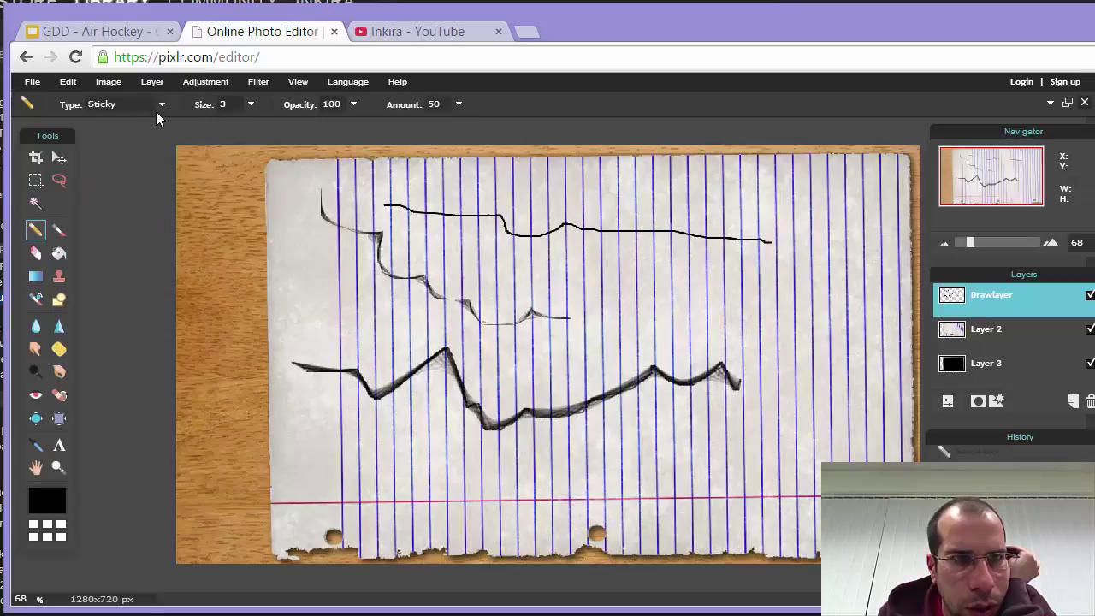
left_click(161, 106)
left_click(128, 171)
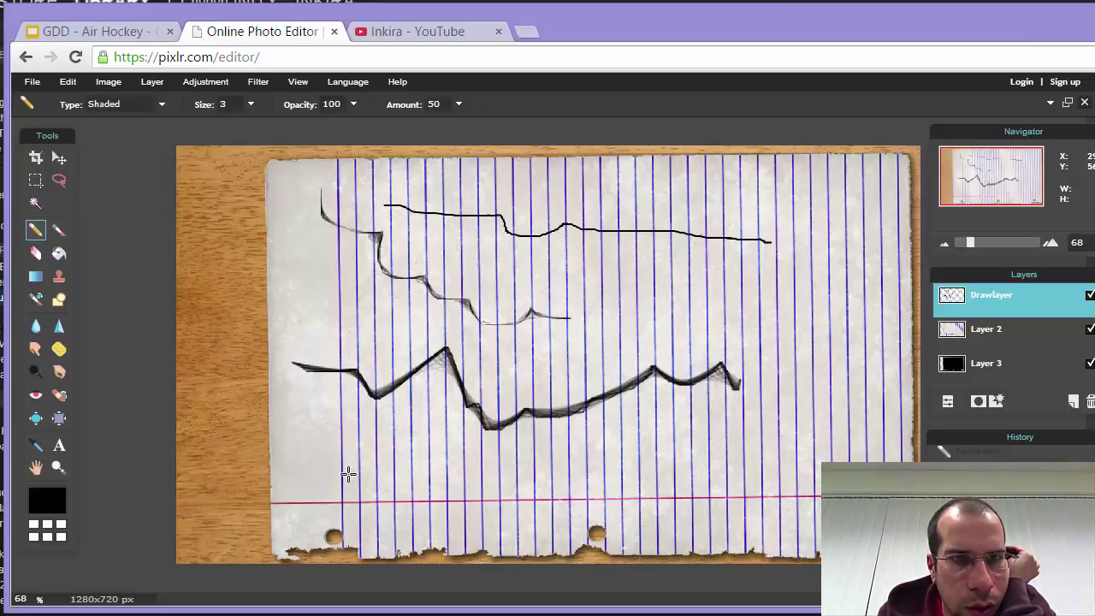
mouse_move(332, 460)
left_mouse_down()
mouse_move(382, 456)
mouse_move(690, 465)
mouse_move(803, 440)
mouse_move(863, 449)
mouse_move(874, 394)
left_mouse_up()
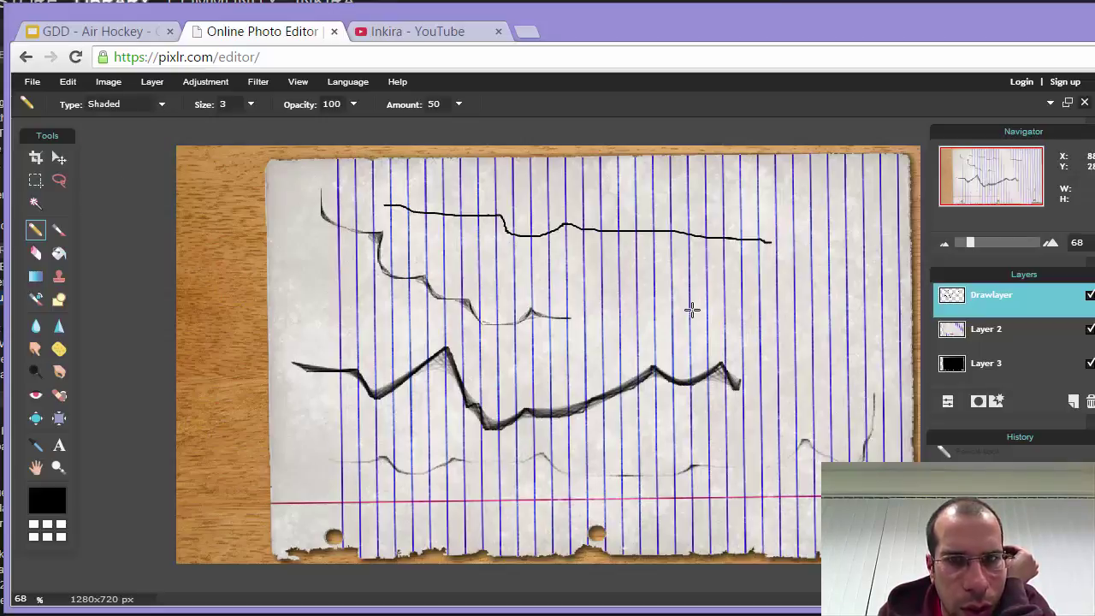
mouse_move(847, 278)
left_mouse_down()
mouse_move(793, 320)
mouse_move(665, 282)
mouse_move(581, 294)
left_mouse_up()
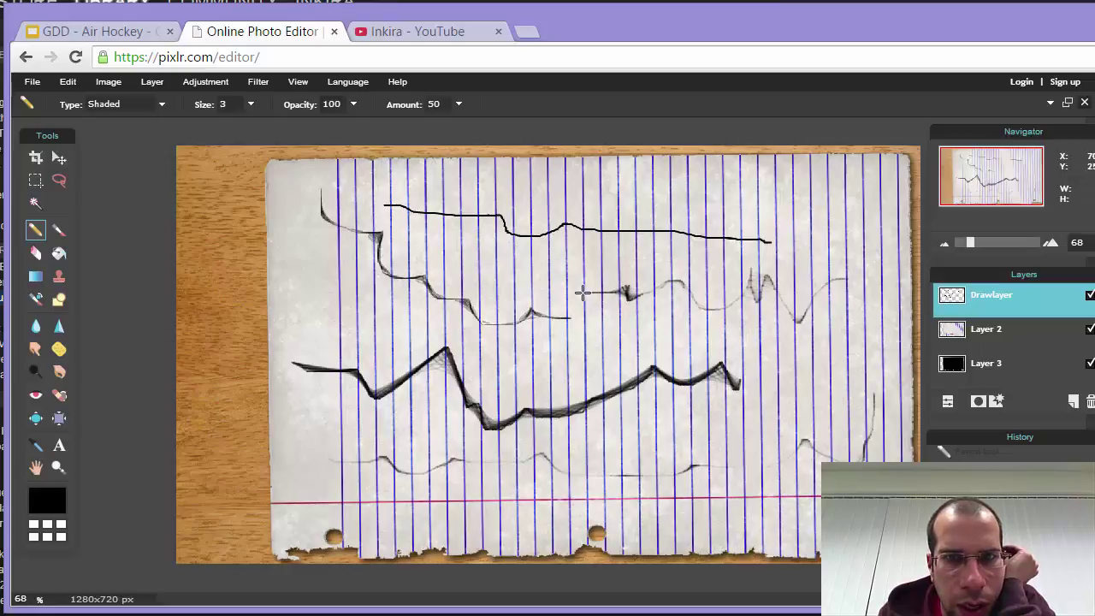
Draw one freehand test stroke with the Sticky pencil type and another with the Ink type.
left_click(142, 104)
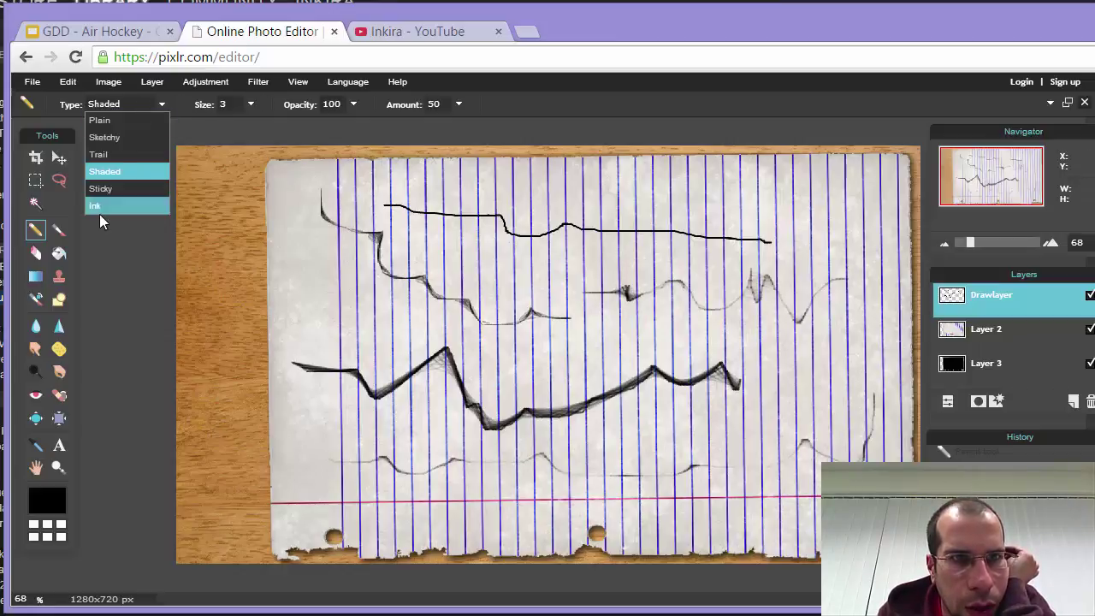
left_click(107, 203)
mouse_move(435, 173)
left_mouse_down()
mouse_move(517, 194)
mouse_move(657, 195)
mouse_move(738, 164)
mouse_move(861, 228)
mouse_move(867, 266)
left_mouse_up()
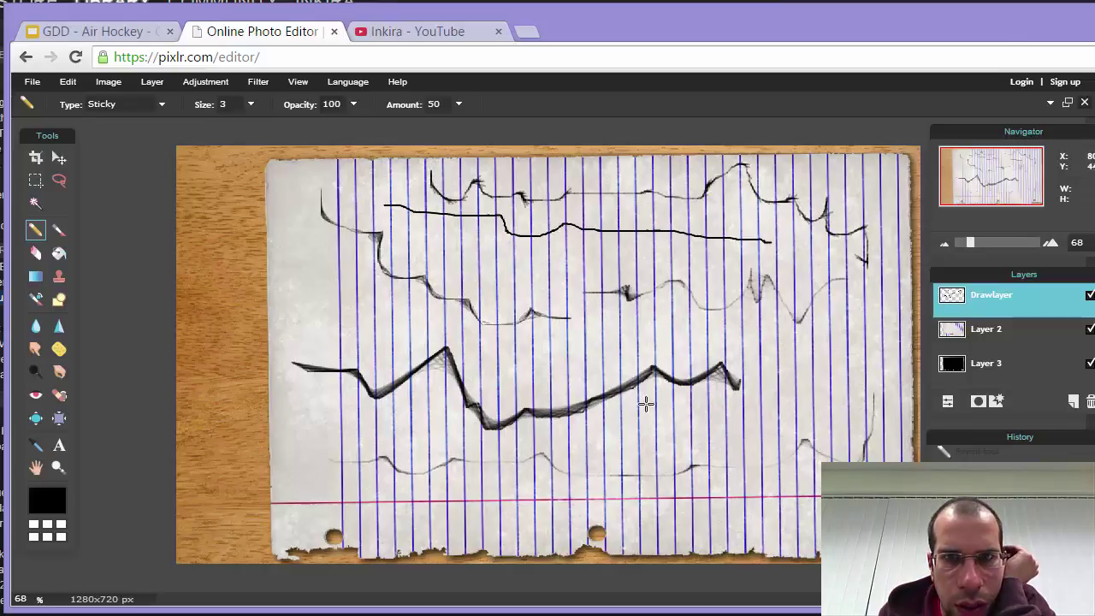
left_click(161, 106)
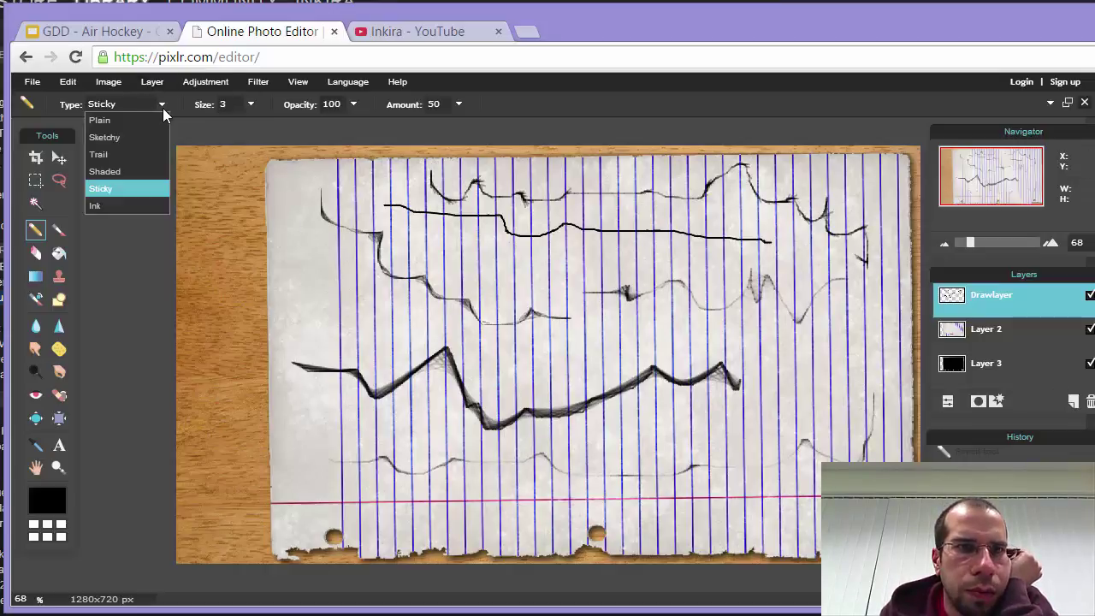
left_click(107, 204)
mouse_move(366, 435)
left_mouse_down()
mouse_move(499, 454)
mouse_move(586, 428)
mouse_move(668, 443)
mouse_move(734, 424)
mouse_move(804, 435)
mouse_move(834, 390)
mouse_move(852, 318)
left_mouse_up()
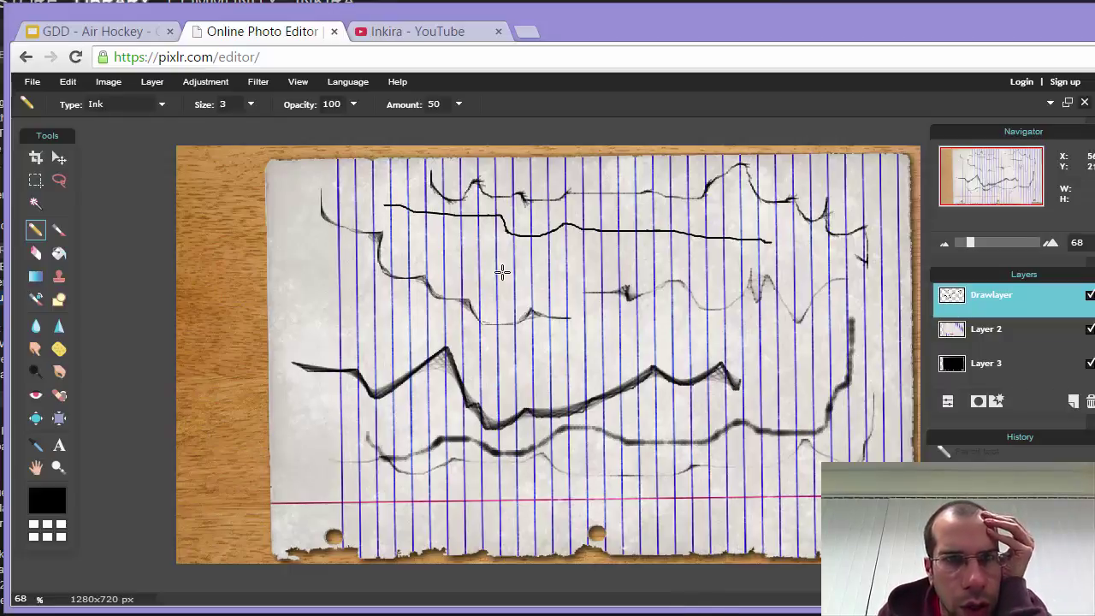
Draw another freehand comparison stroke across the middle of the paper with the Sketchy pencil type.
left_click(162, 105)
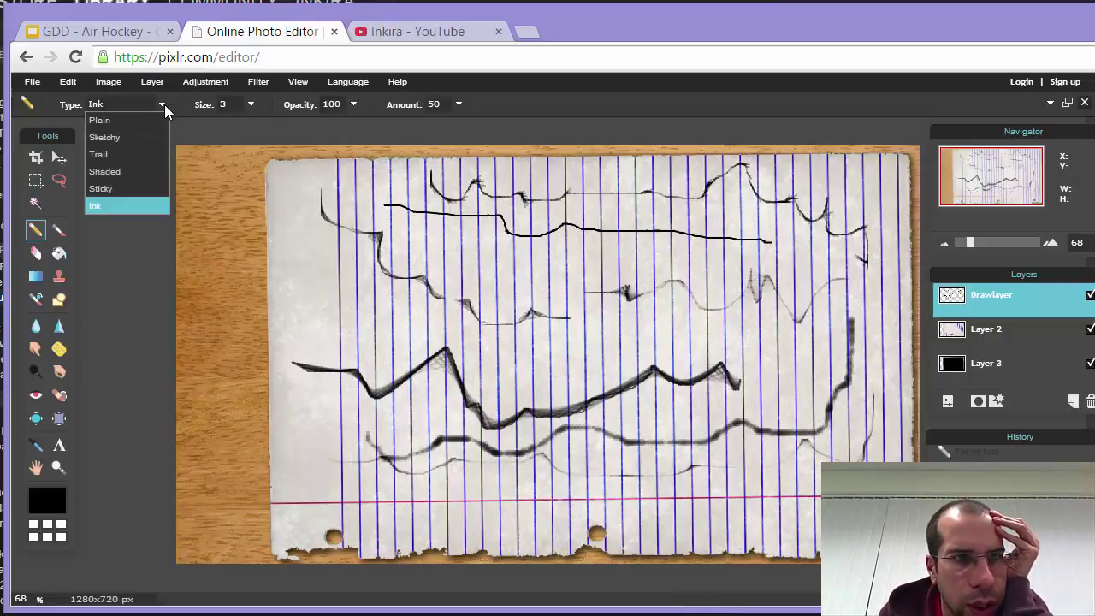
left_click(137, 120)
mouse_move(312, 214)
left_mouse_down()
mouse_move(307, 275)
mouse_move(384, 359)
mouse_move(618, 358)
mouse_move(681, 326)
mouse_move(610, 331)
mouse_move(763, 348)
mouse_move(746, 398)
left_mouse_up()
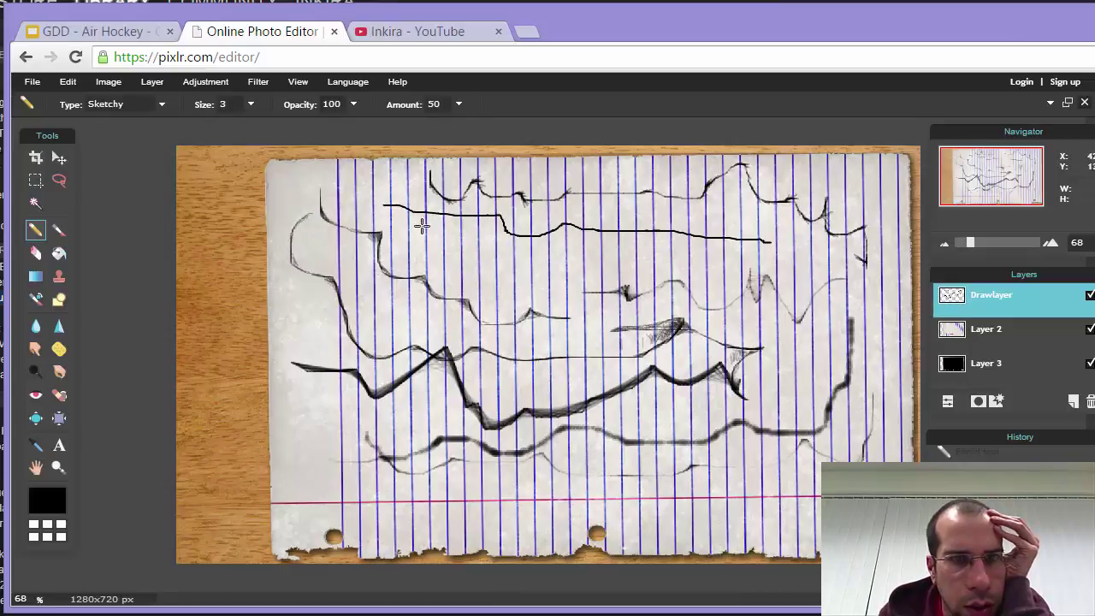
Set the pencil type to Ink and erase all test strokes from Drawlayer with the hard round 200 eraser brush.
left_click(161, 103)
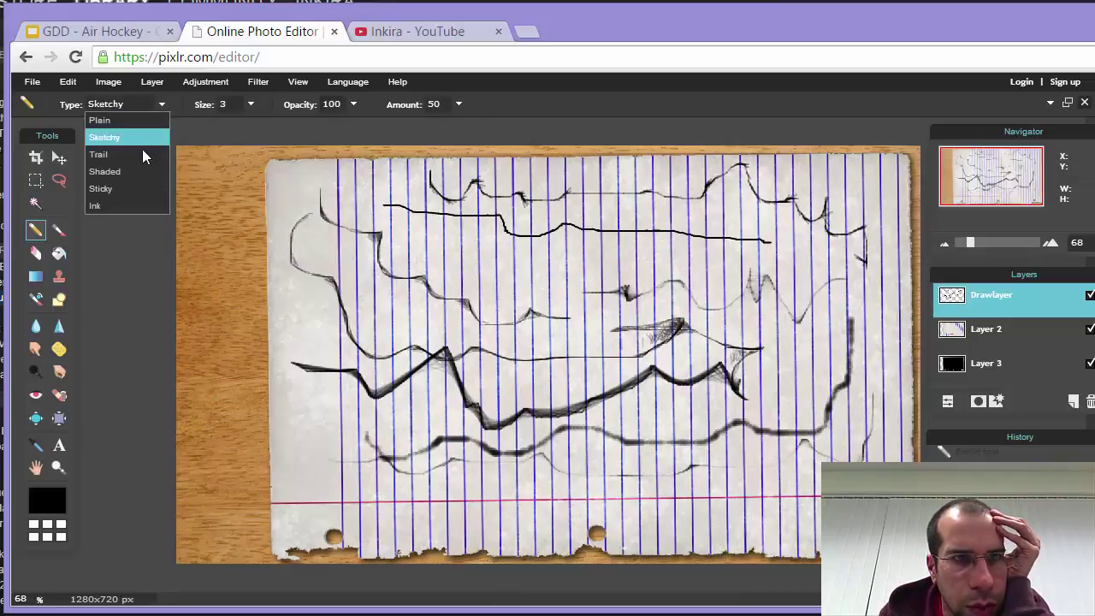
left_click(130, 204)
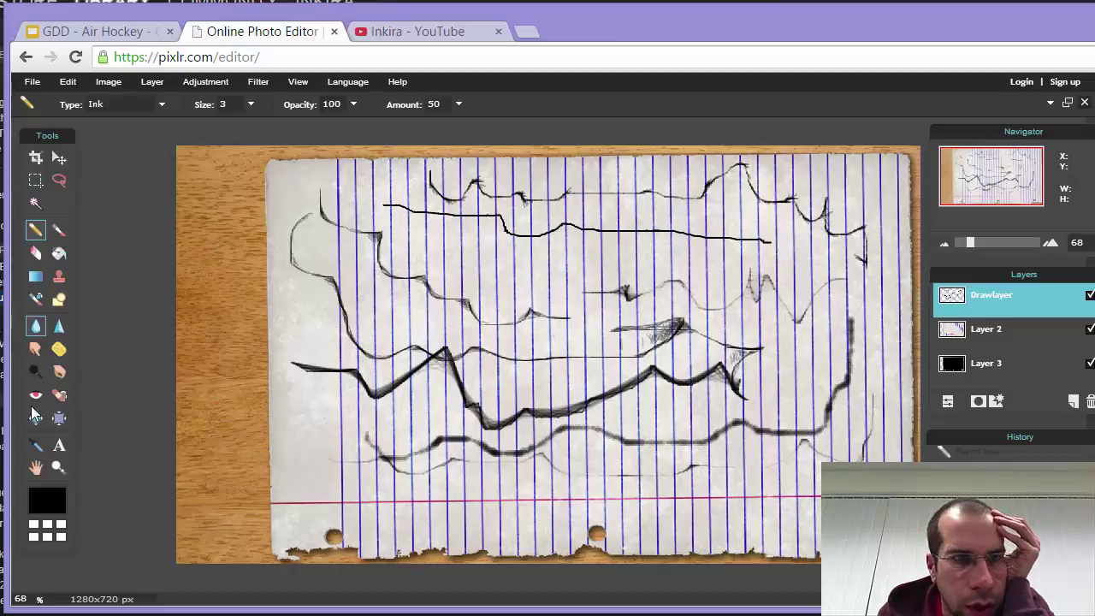
left_click(35, 254)
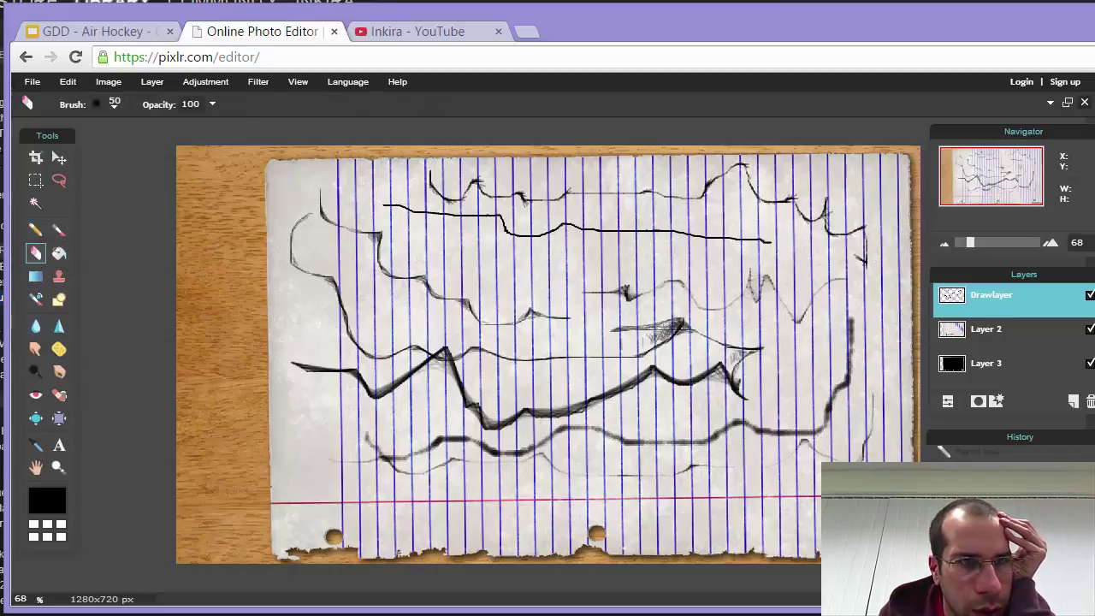
left_click(120, 105)
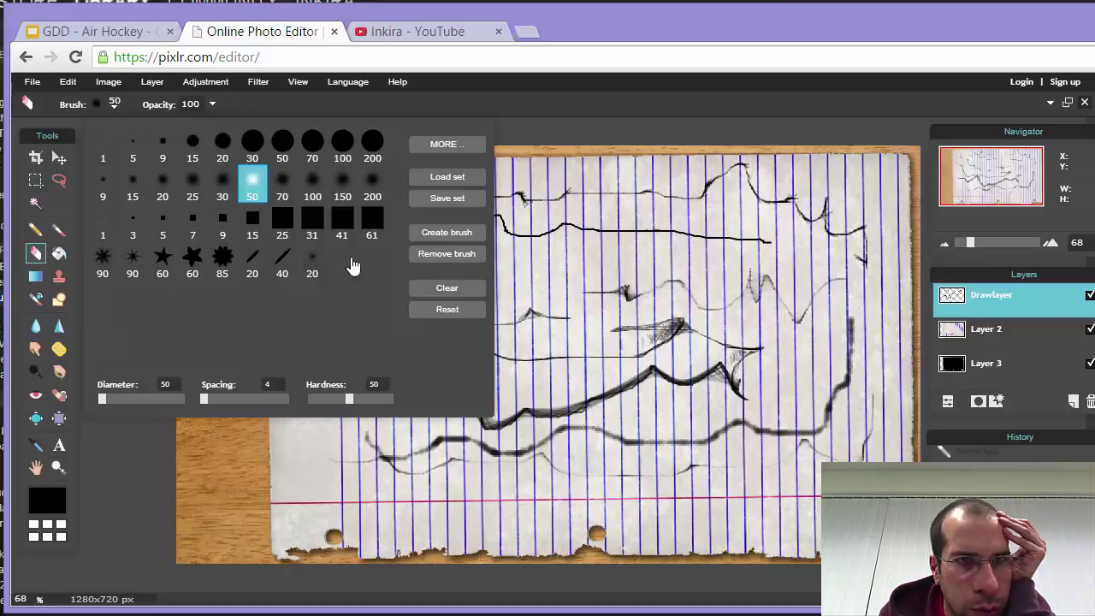
left_click(372, 146)
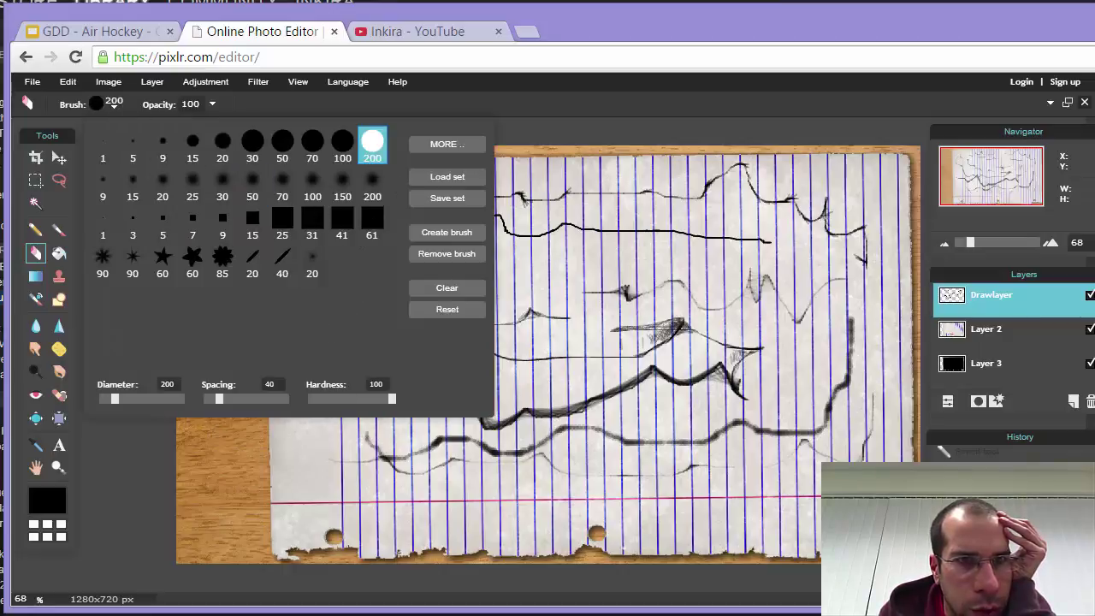
mouse_move(596, 171)
left_mouse_down()
mouse_move(658, 271)
mouse_move(656, 298)
mouse_move(716, 267)
mouse_move(616, 315)
mouse_move(502, 315)
mouse_move(555, 248)
mouse_move(442, 221)
mouse_move(369, 285)
mouse_move(264, 239)
mouse_move(402, 363)
mouse_move(304, 443)
mouse_move(651, 428)
mouse_move(542, 373)
mouse_move(471, 359)
mouse_move(362, 411)
mouse_move(503, 414)
mouse_move(685, 483)
mouse_move(923, 407)
mouse_move(851, 326)
mouse_move(691, 244)
left_mouse_up()
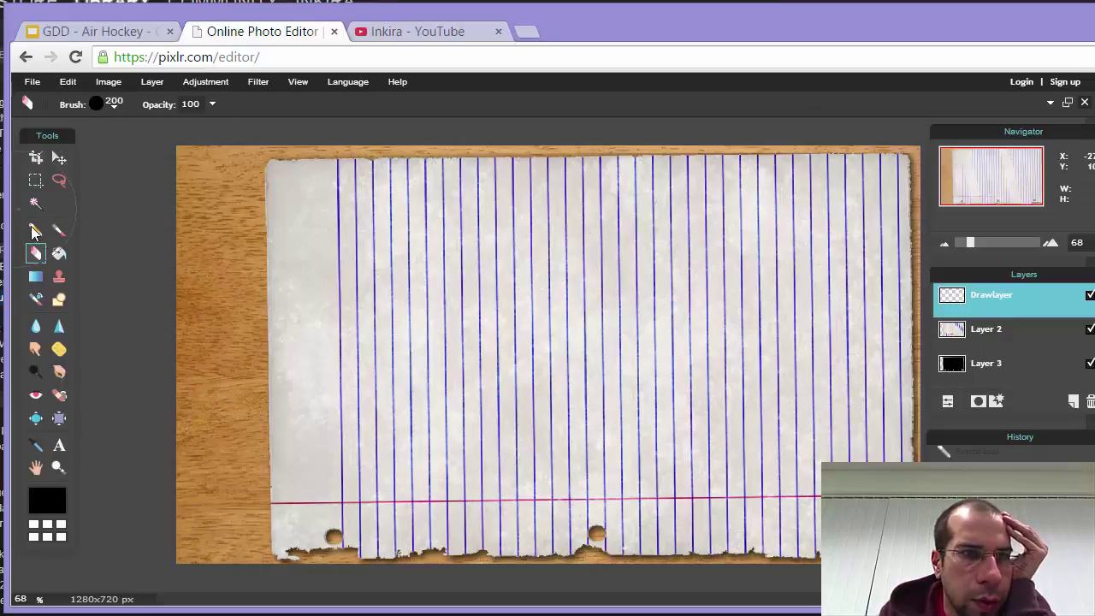
Switch back to the Pencil tool and change the drawing colour to dark blue 15008f.
left_click(35, 229)
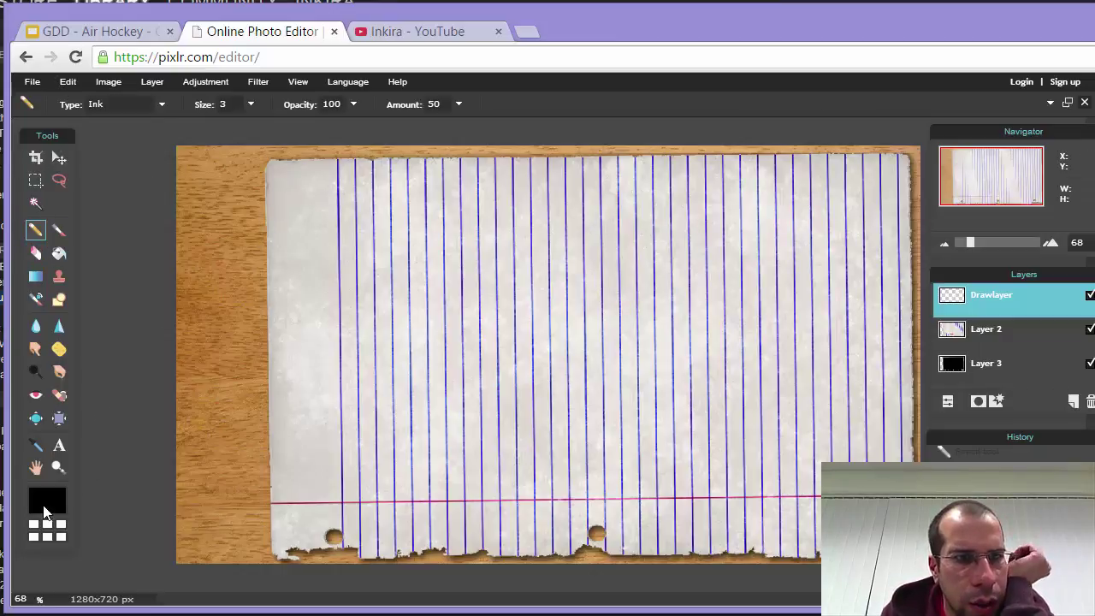
left_click(46, 503)
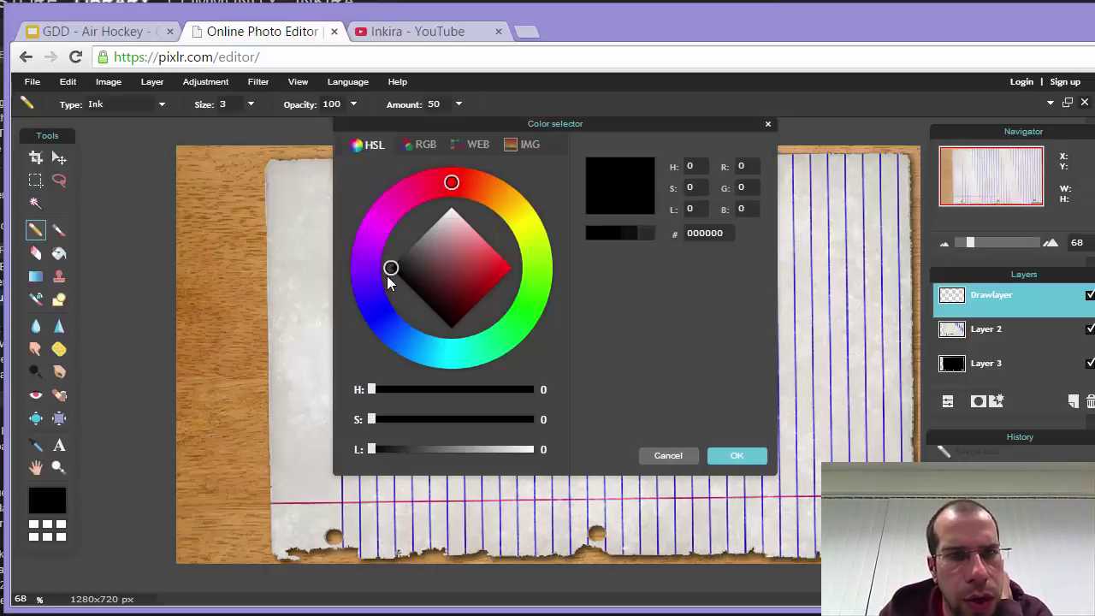
left_click_drag(373, 301, 371, 296)
left_click_drag(472, 283, 498, 309)
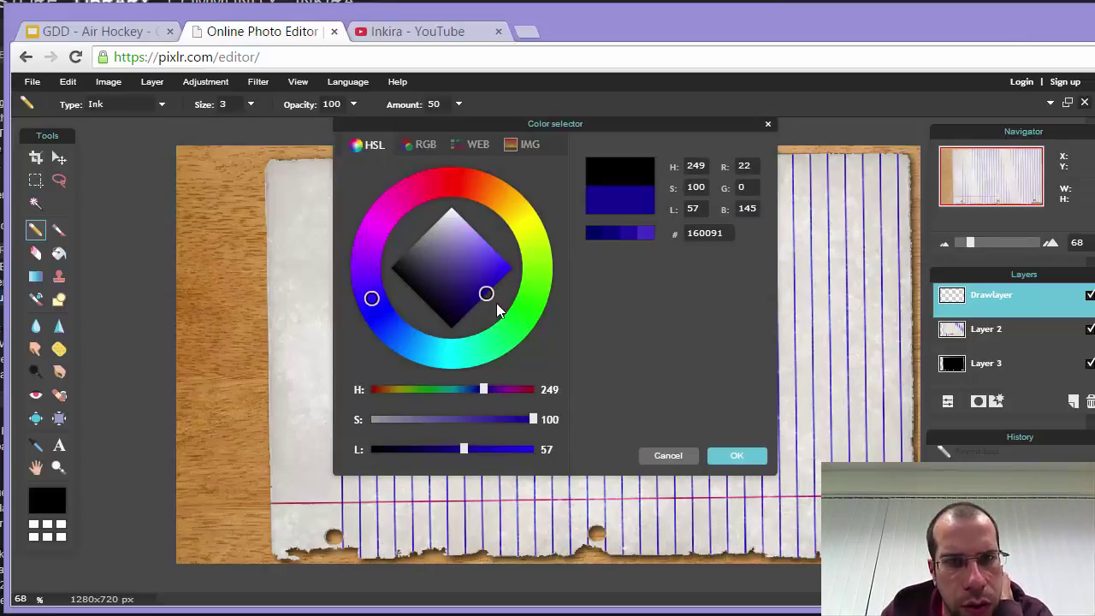
left_click(751, 456)
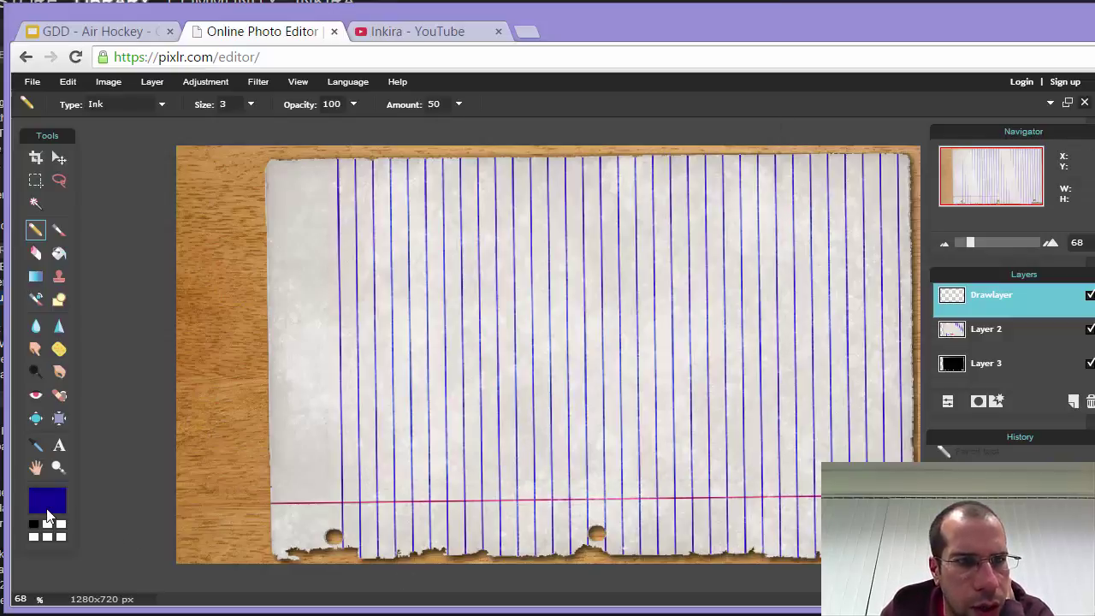
Adjust the drawing colour to the slightly brighter blue 1a09b0 to suit the paper's ruled lines.
left_click(48, 505)
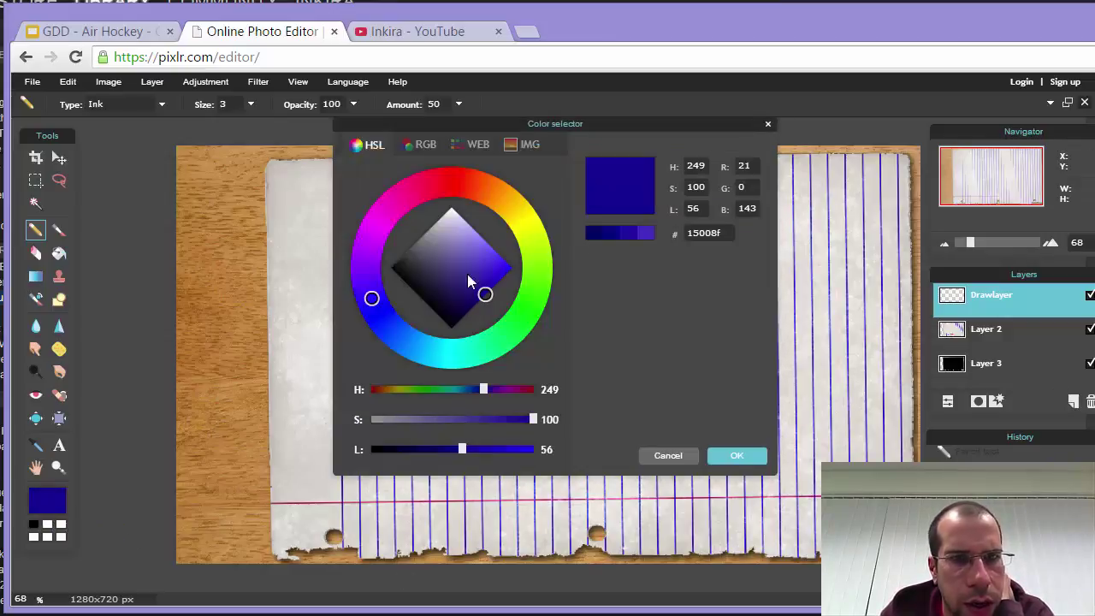
left_click(419, 146)
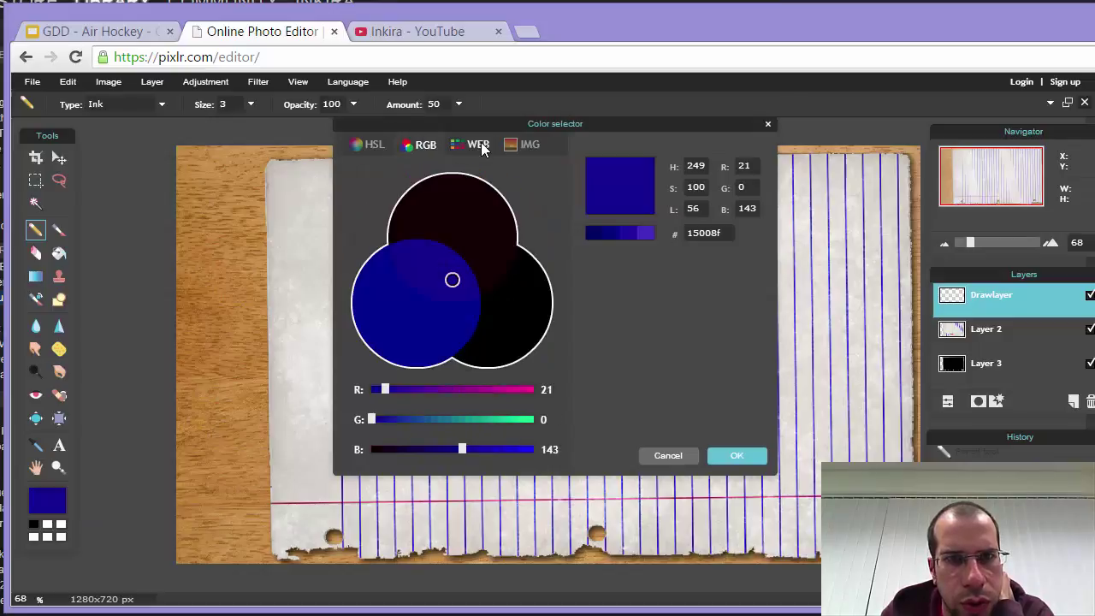
left_click(477, 146)
left_click(530, 145)
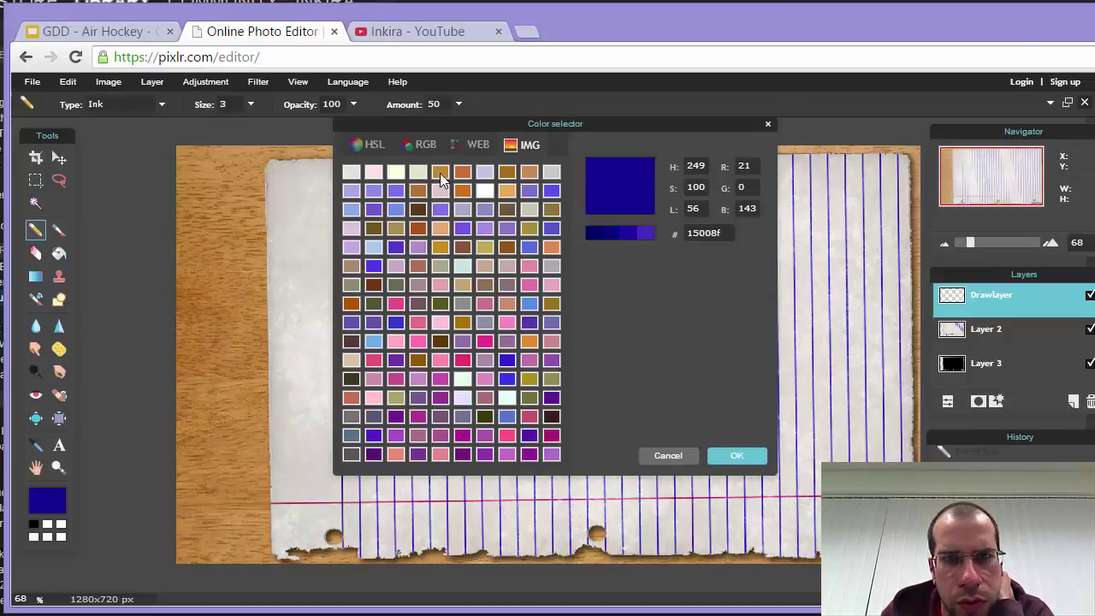
left_click(372, 146)
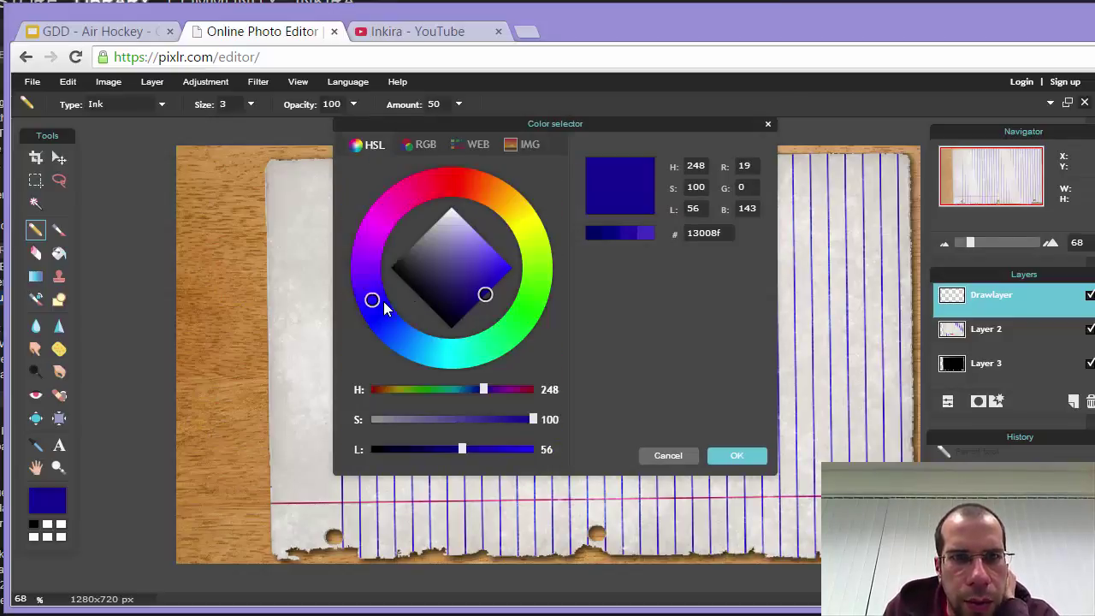
mouse_move(383, 303)
left_mouse_down()
mouse_move(367, 283)
mouse_move(381, 210)
mouse_move(362, 272)
mouse_move(382, 313)
mouse_move(376, 306)
left_mouse_up()
mouse_move(476, 297)
left_mouse_down()
mouse_move(477, 284)
mouse_move(442, 297)
mouse_move(477, 271)
mouse_move(491, 285)
left_mouse_up()
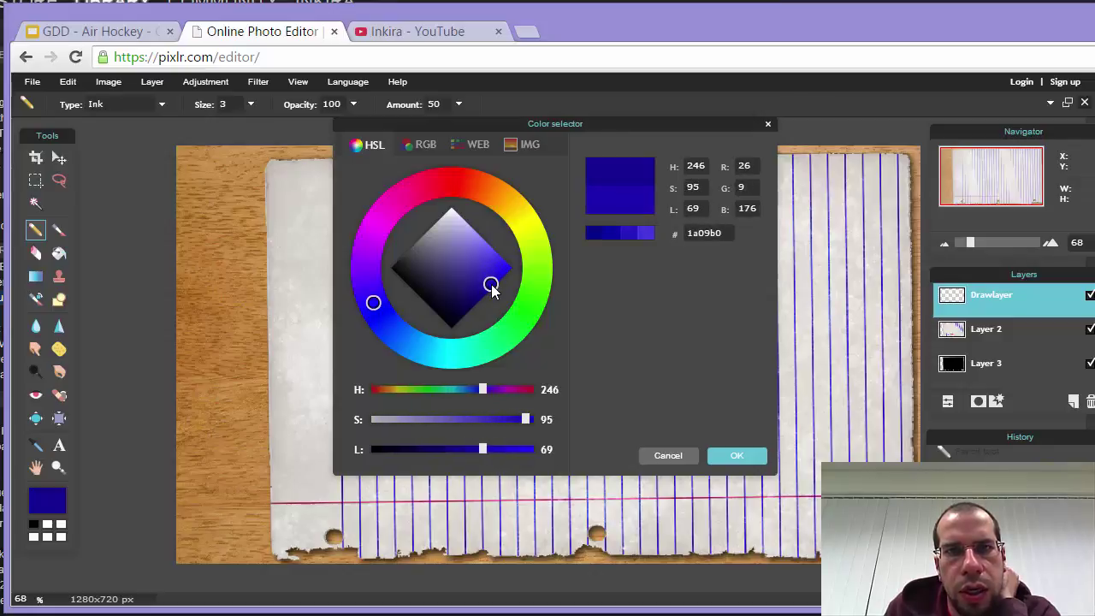
left_click(734, 457)
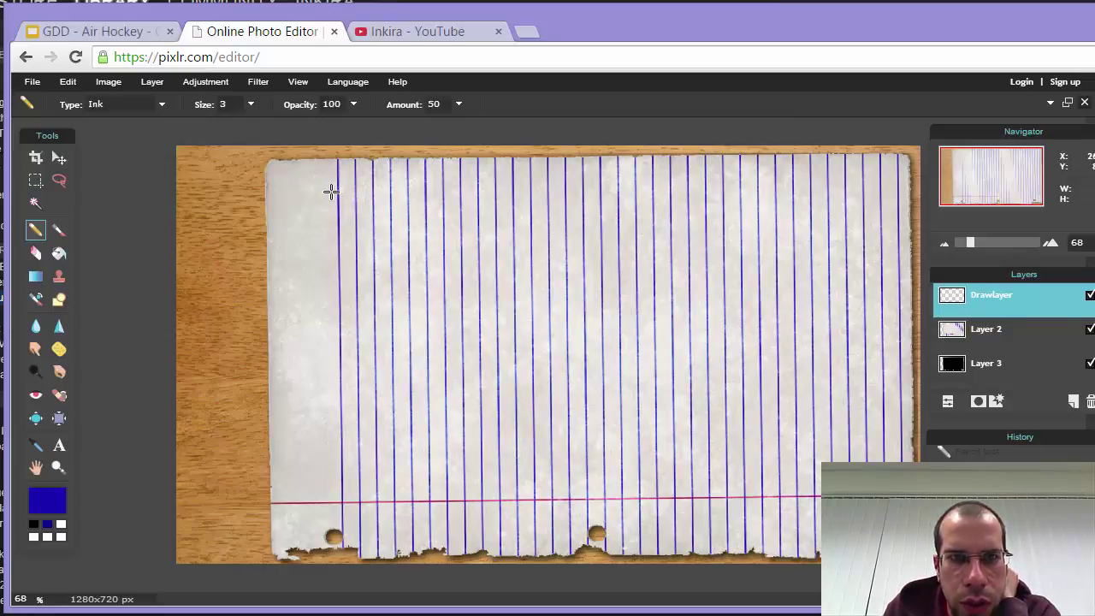
Draw the field's top and bottom border lines across the paper with the blue Ink pencil.
left_click_drag(310, 192, 879, 192)
key("ctrl+z")
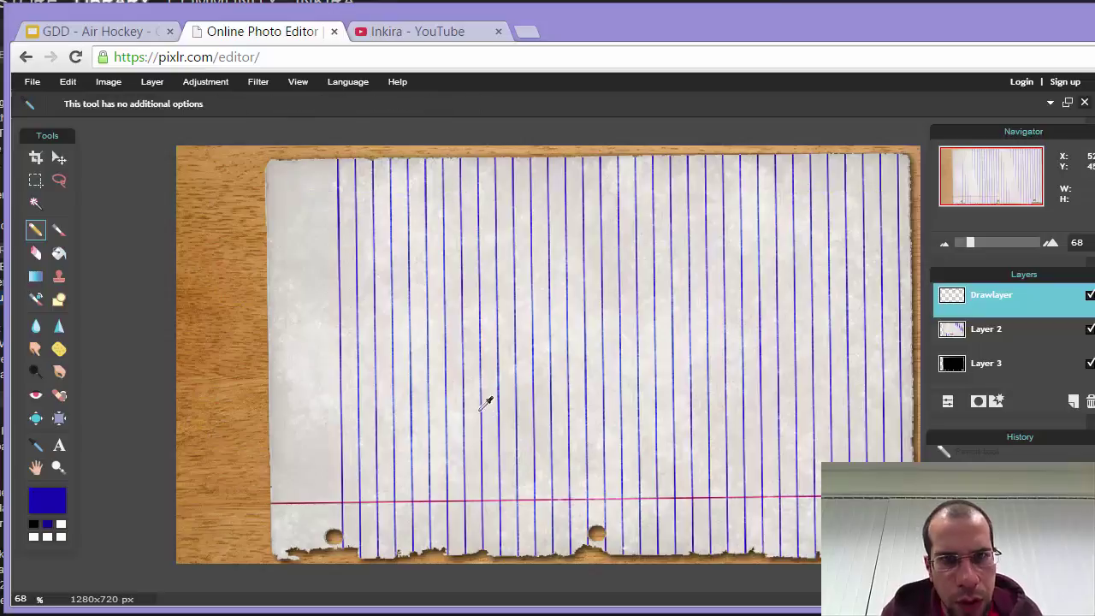
left_click_drag(316, 198, 873, 186)
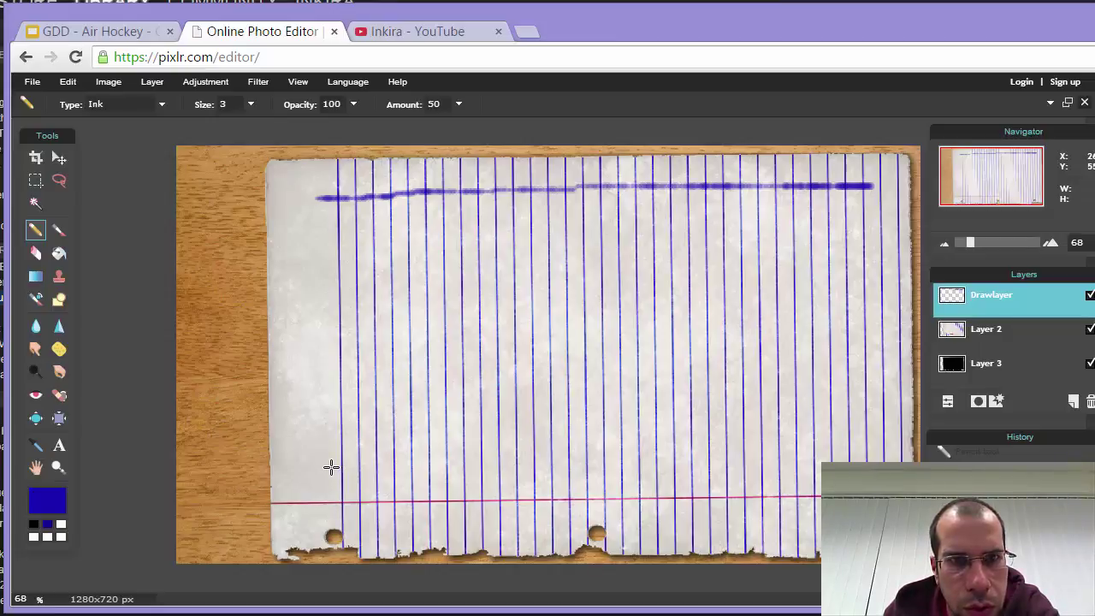
left_click_drag(331, 466, 820, 459)
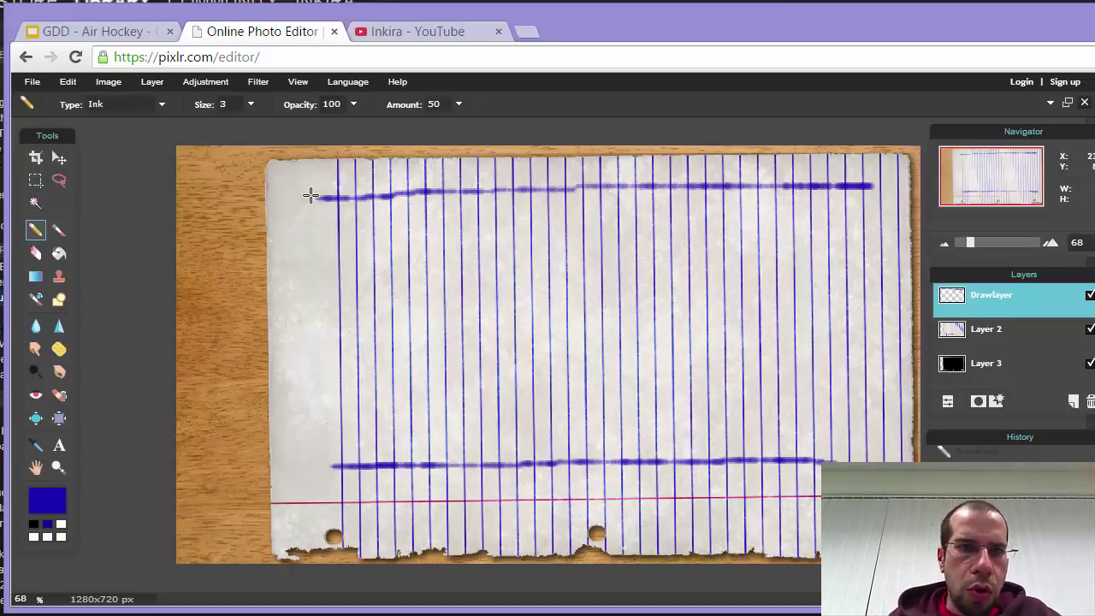
Draw the field's left and right border lines and a vertical centre line between the top and bottom borders.
mouse_move(319, 191)
left_mouse_down()
mouse_move(306, 300)
mouse_move(315, 430)
left_mouse_up()
key("ctrl+z")
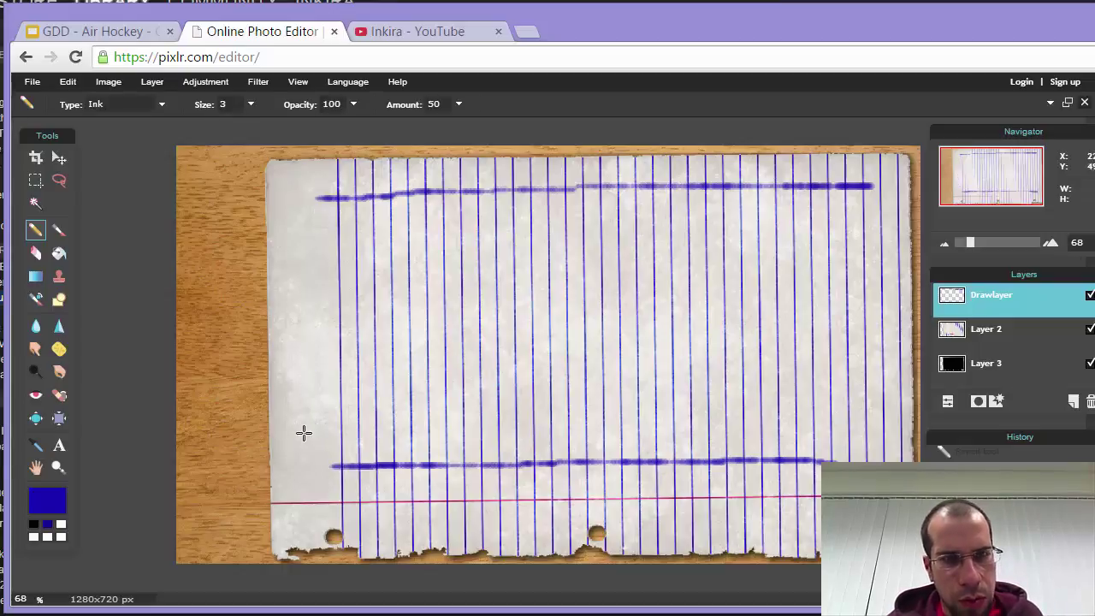
left_click_drag(334, 466, 330, 190)
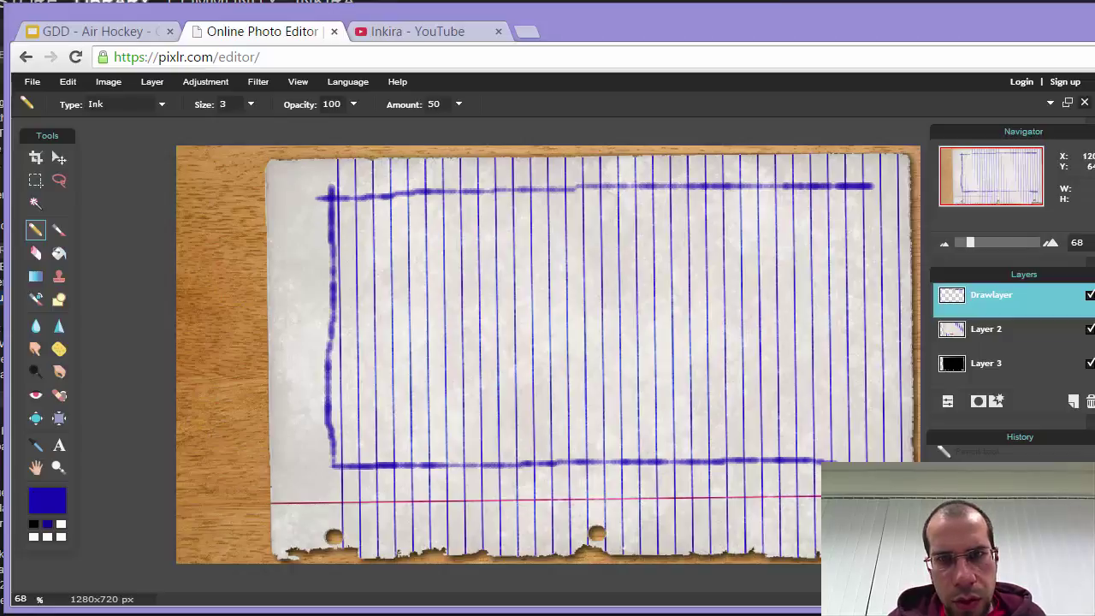
left_click_drag(874, 462, 866, 197)
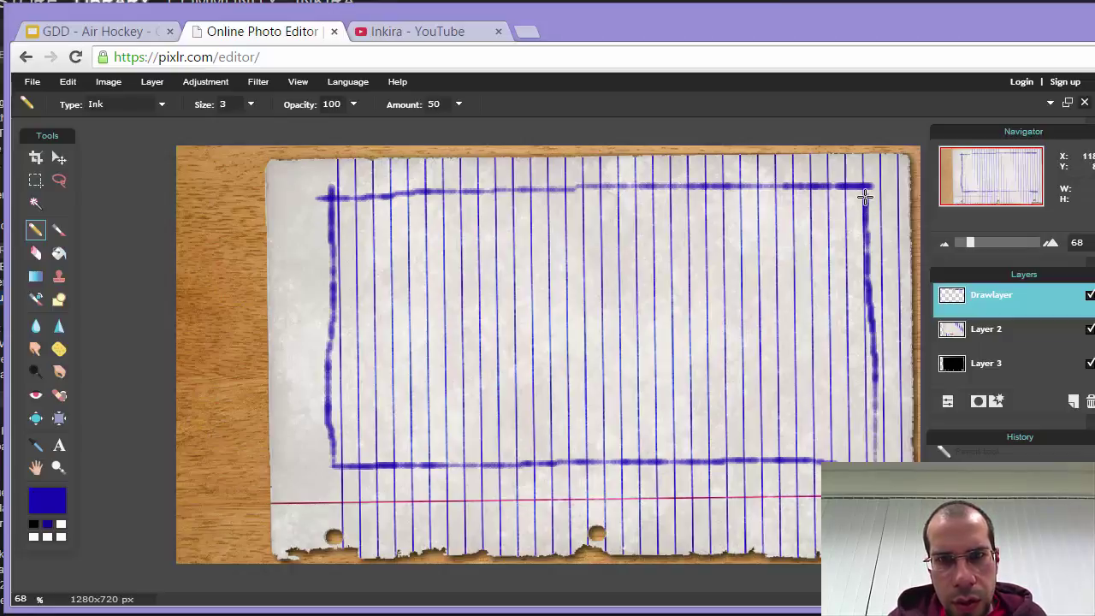
left_click_drag(875, 379, 876, 460)
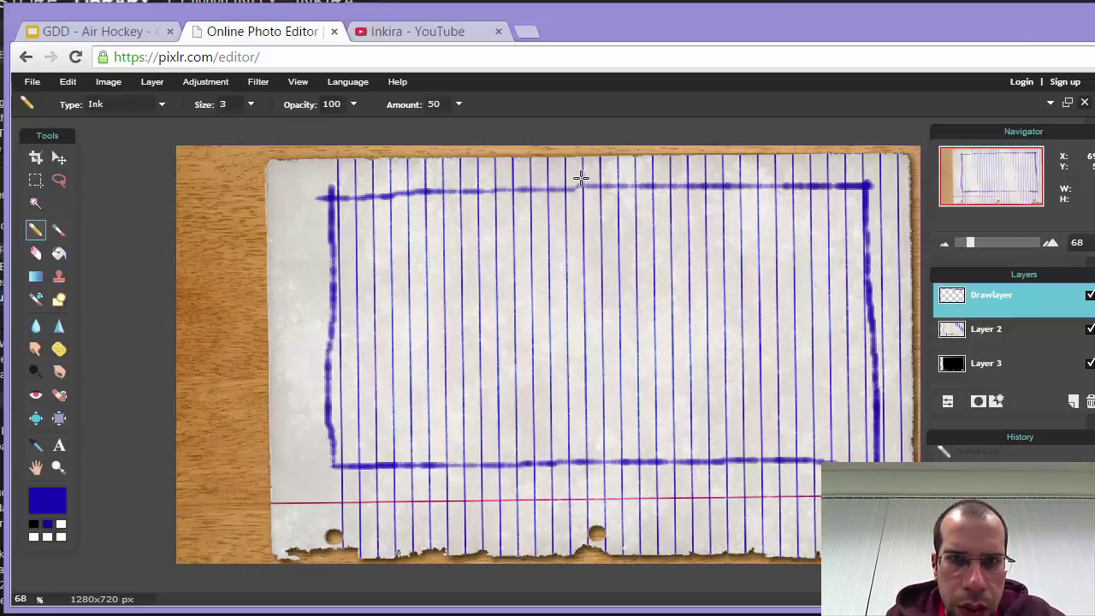
left_click_drag(583, 177, 585, 470)
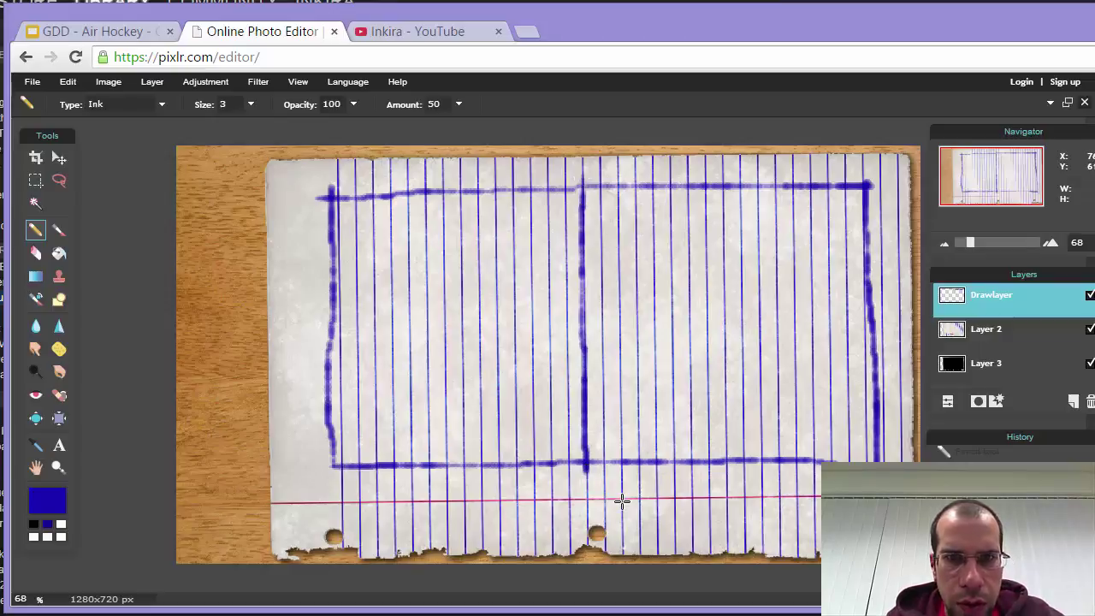
Undo the vertical centre line, redraw it slightly further right, and add a vertical line midway across each half of the field.
key("ctrl+z")
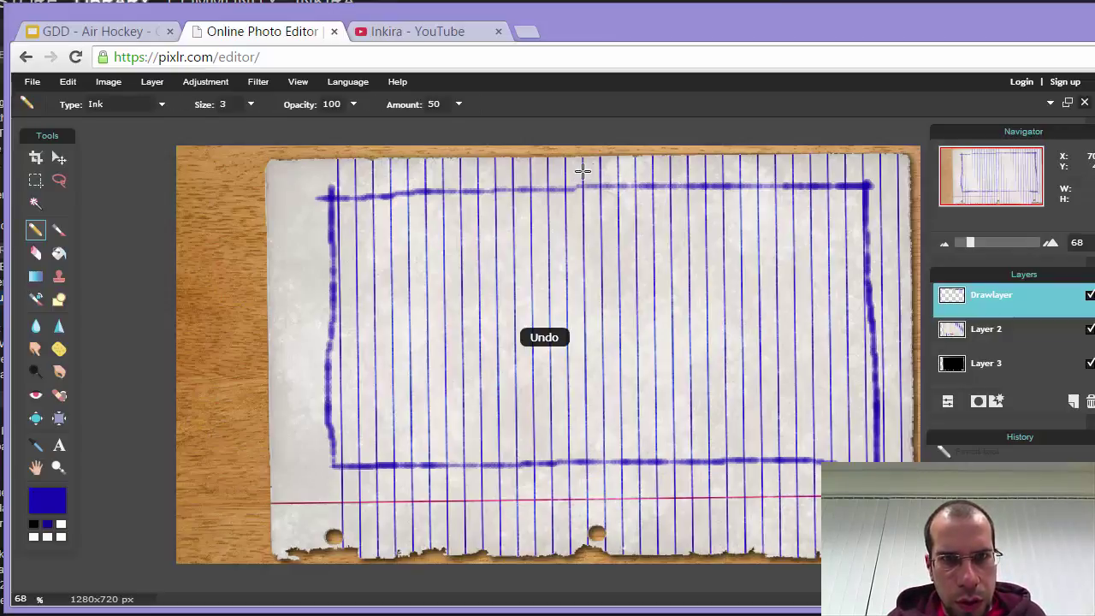
left_click_drag(601, 176, 612, 472)
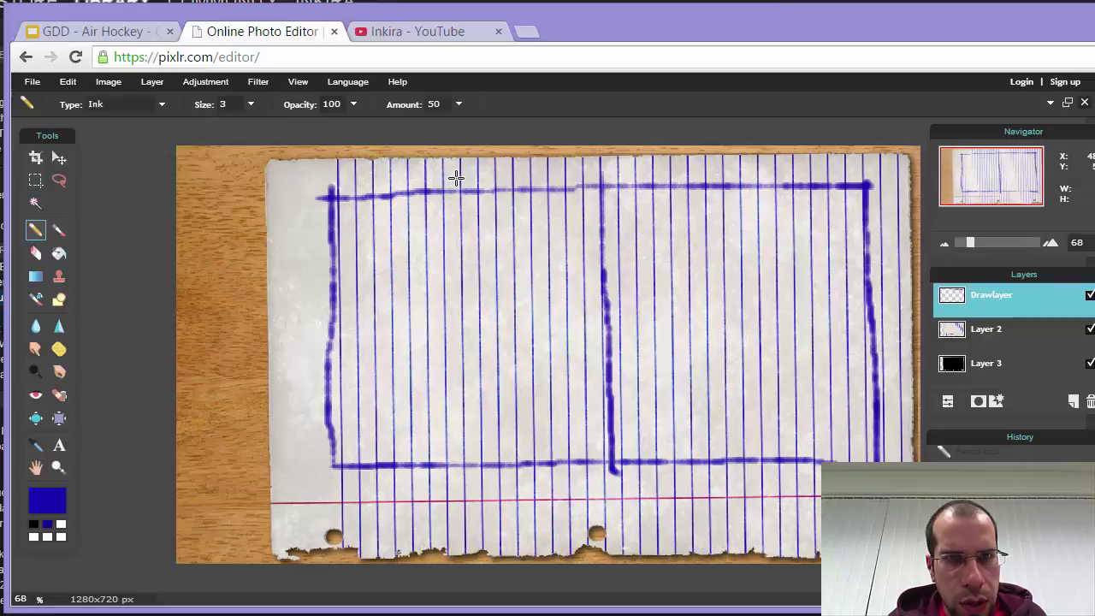
left_click_drag(456, 177, 464, 466)
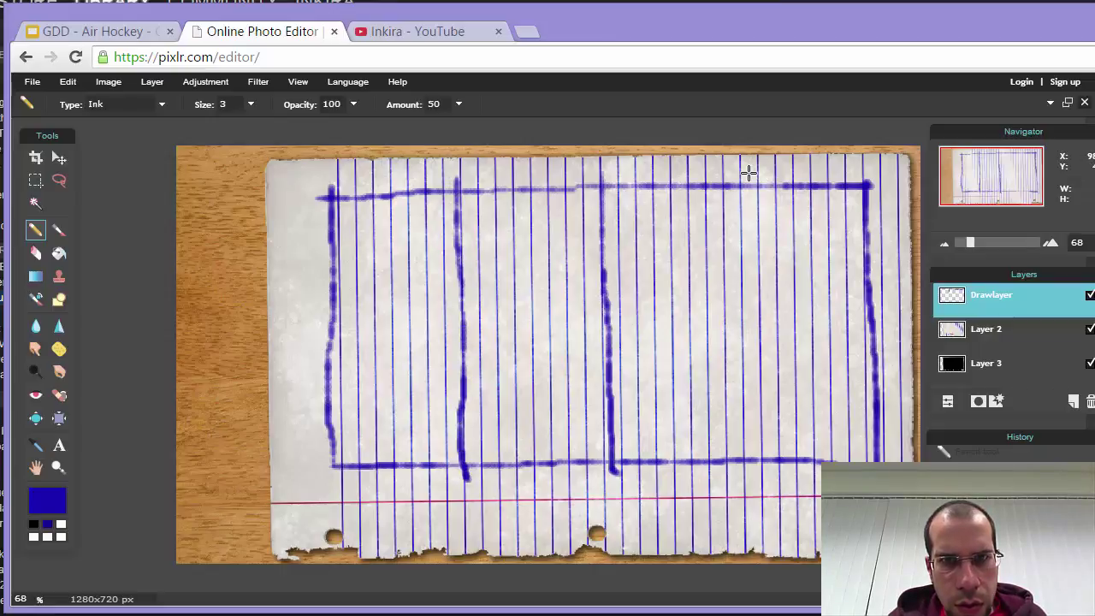
left_click_drag(748, 179, 756, 481)
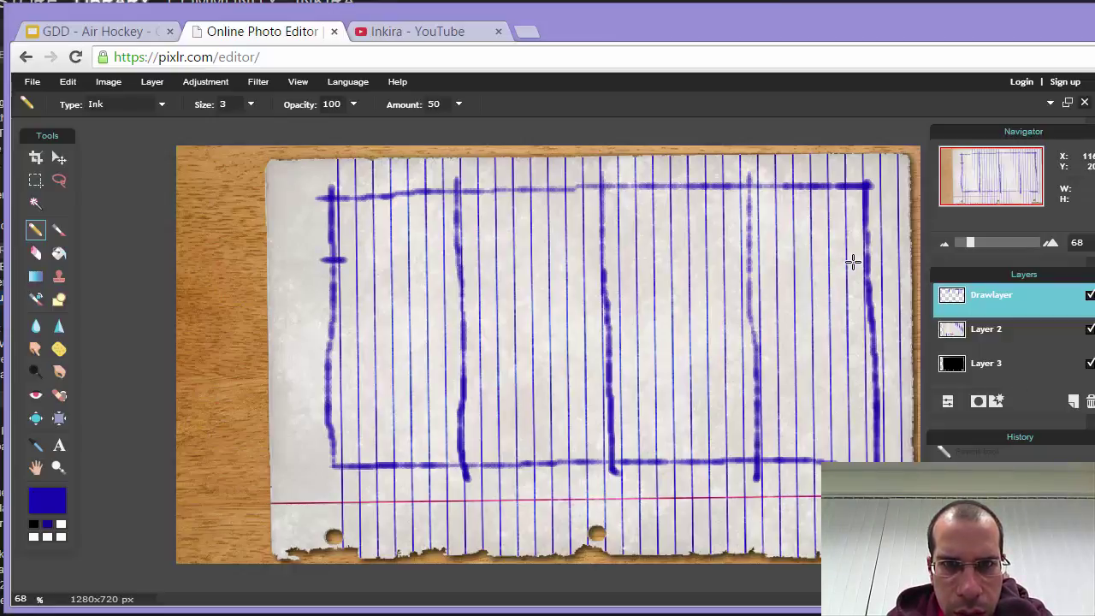
Draw short goal marks across the left and right borders, and a large centre circle with an X at its middle.
left_click_drag(851, 258, 879, 258)
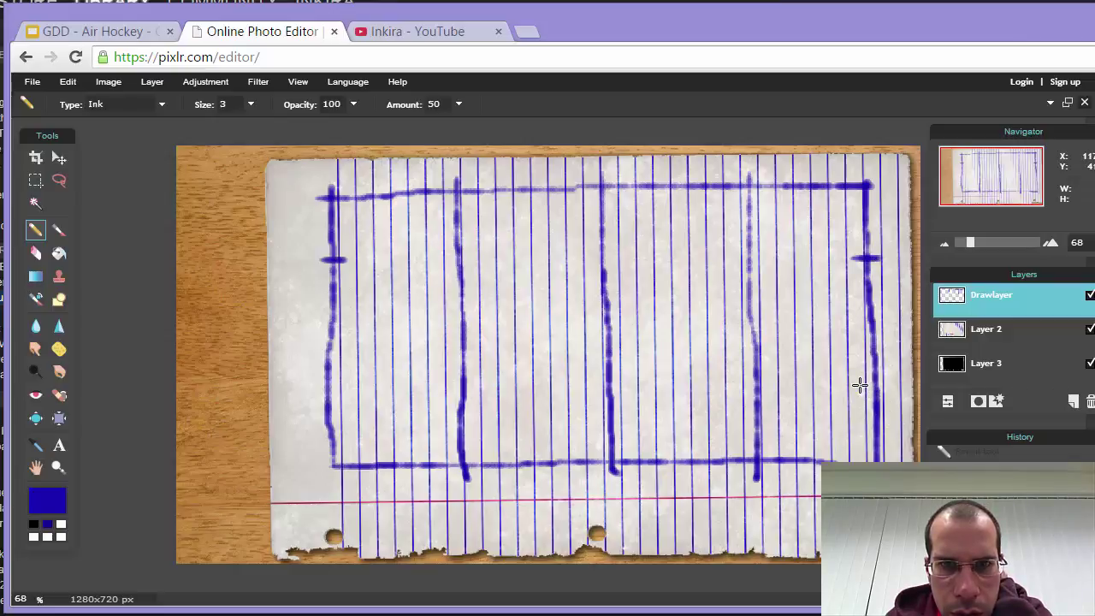
left_click_drag(859, 385, 888, 384)
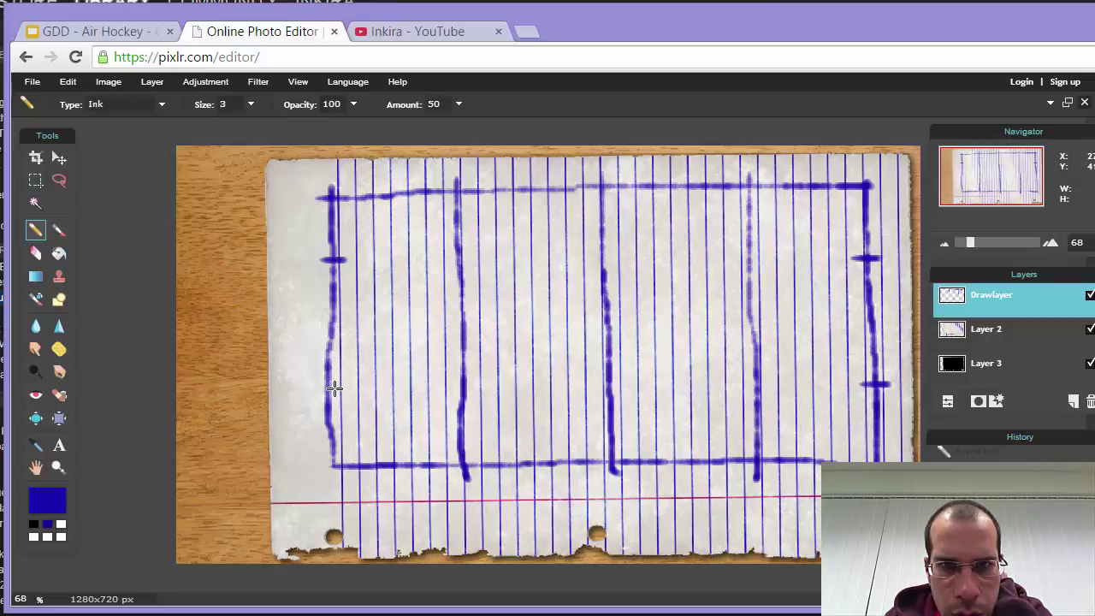
left_click_drag(314, 387, 346, 387)
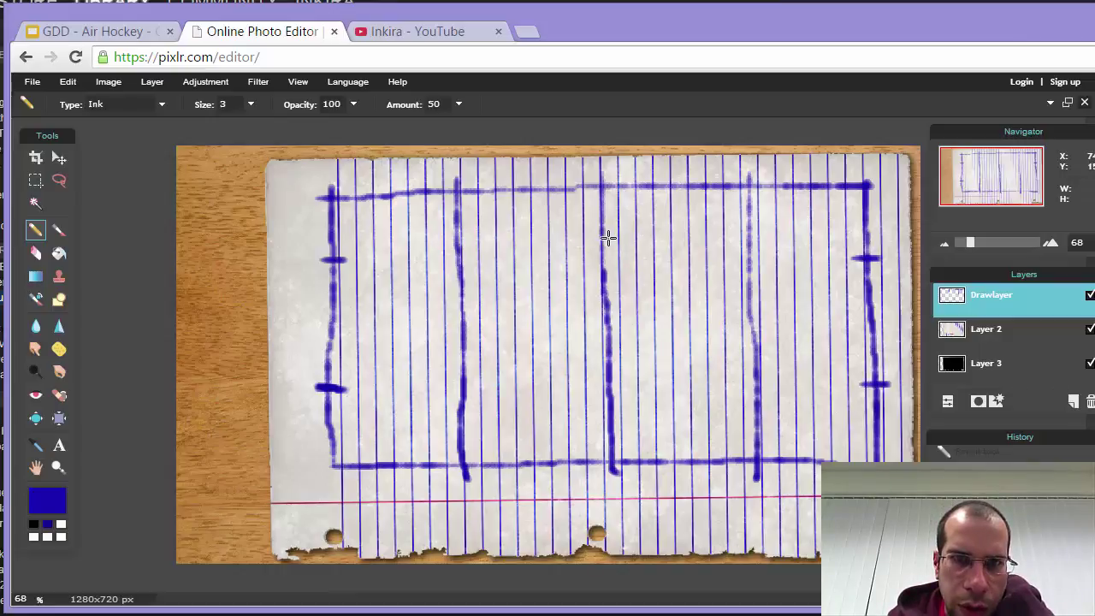
mouse_move(602, 231)
left_mouse_down()
mouse_move(540, 264)
mouse_move(528, 330)
mouse_move(532, 369)
mouse_move(554, 389)
mouse_move(621, 404)
mouse_move(688, 370)
mouse_move(704, 307)
mouse_move(670, 256)
mouse_move(639, 234)
mouse_move(585, 233)
left_mouse_up()
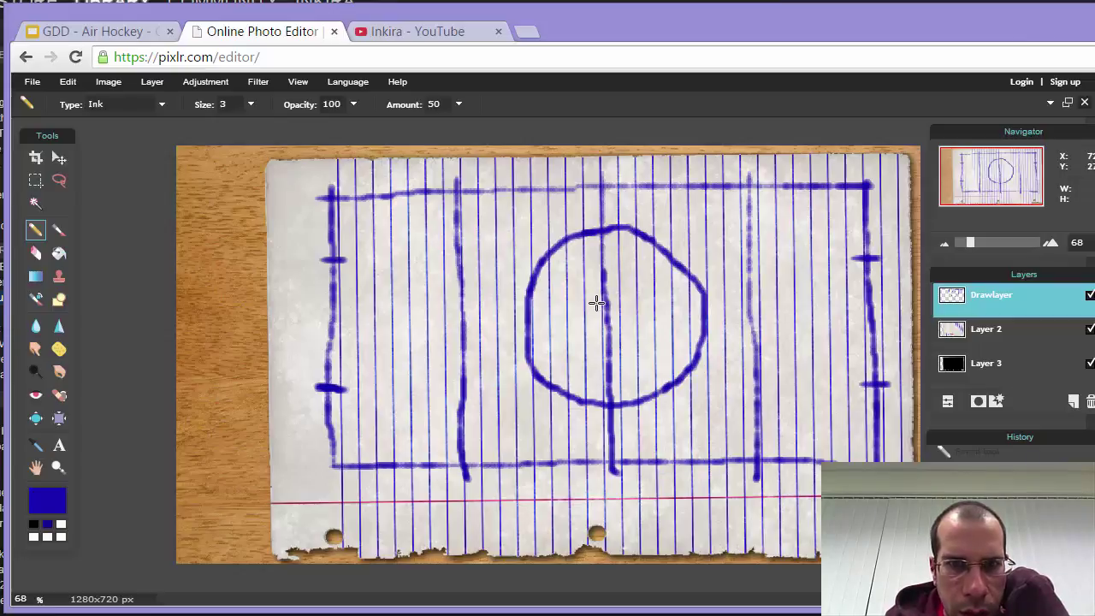
mouse_move(594, 305)
left_mouse_down()
mouse_move(622, 330)
mouse_move(617, 317)
left_mouse_up()
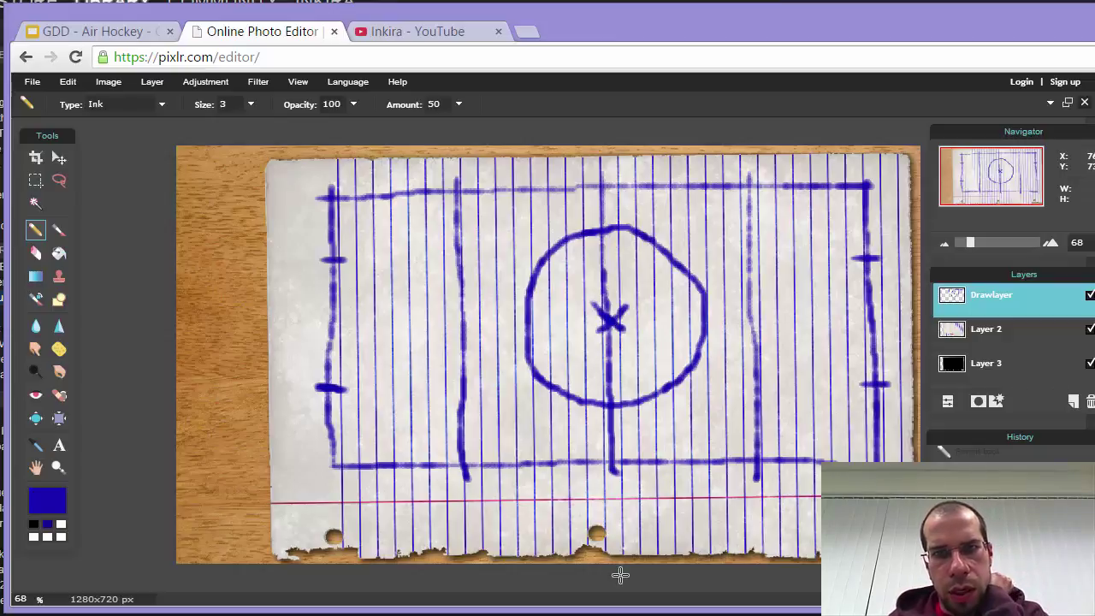
Add a new layer above Drawlayer and change the drawing colour to dark red 9e1b1f.
left_click(1073, 402)
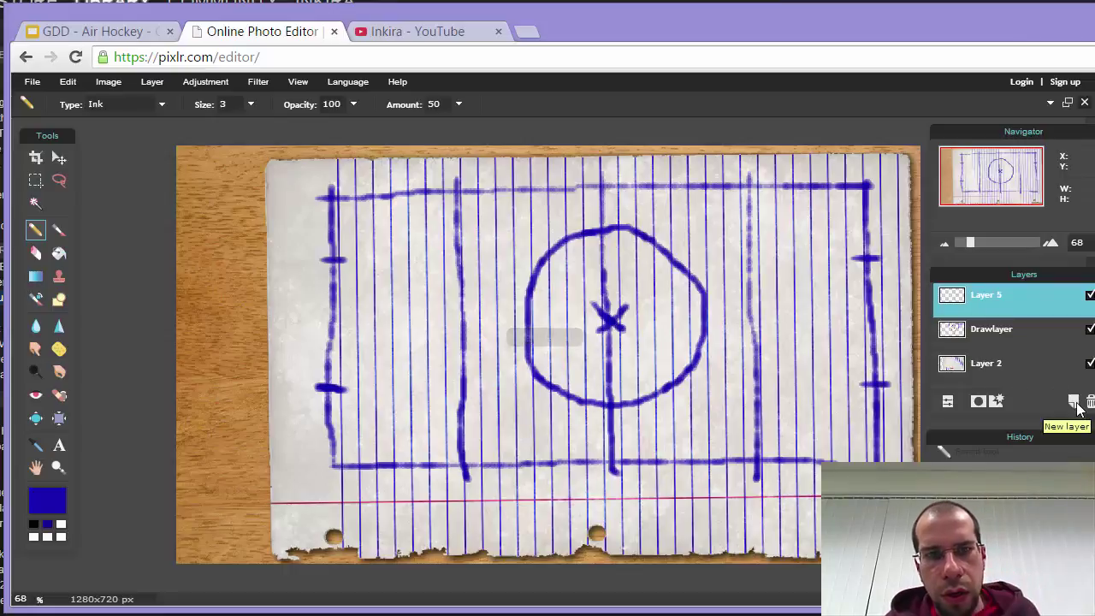
left_click(38, 503)
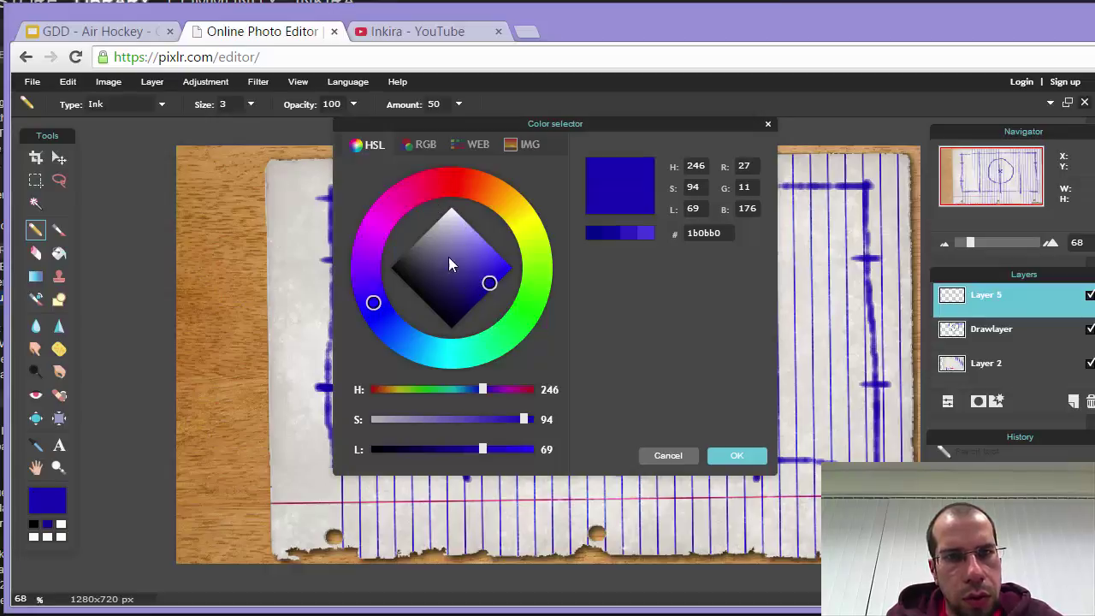
left_click(449, 182)
mouse_move(480, 271)
left_mouse_down()
mouse_move(474, 283)
mouse_move(487, 260)
mouse_move(481, 287)
left_mouse_up()
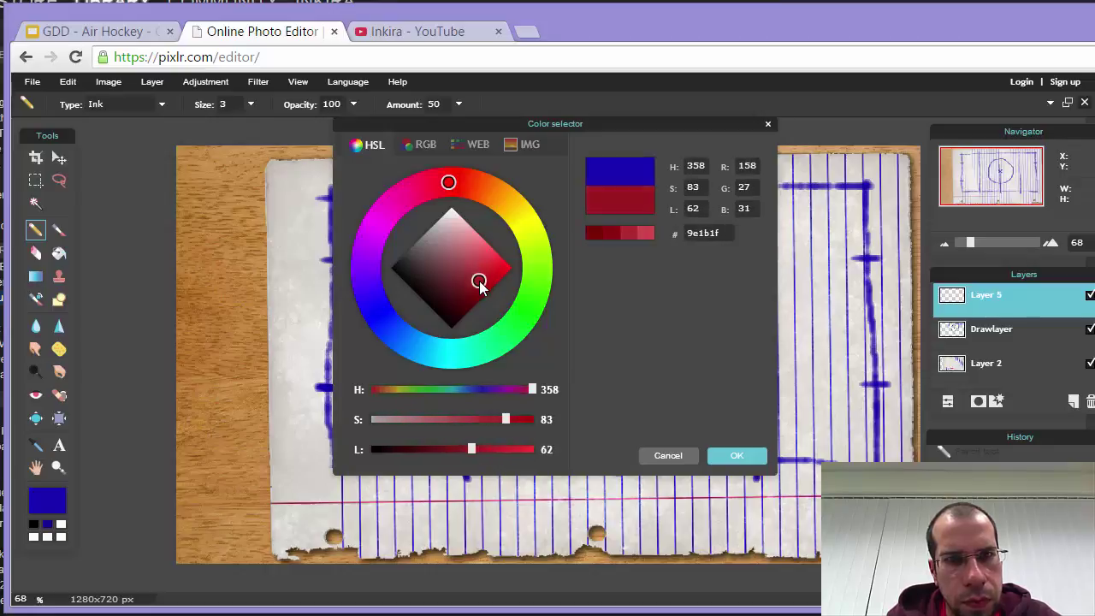
left_click(734, 456)
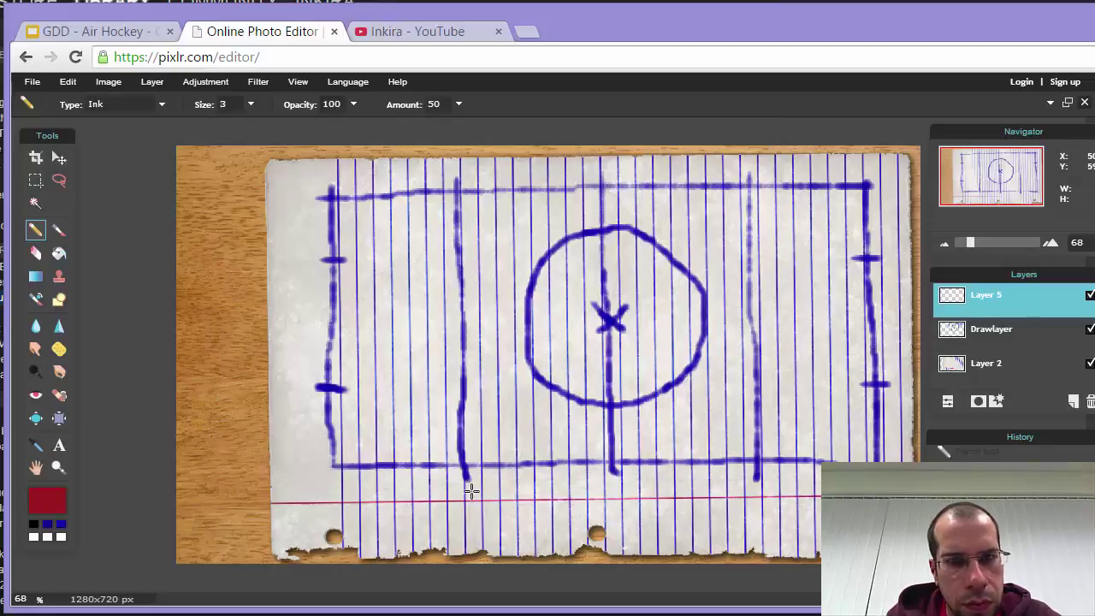
Handwrite the label "SCORE:" in red ink on the paper below the field's bottom border.
mouse_move(425, 483)
left_mouse_down()
mouse_move(405, 494)
mouse_move(445, 511)
mouse_move(428, 539)
mouse_move(417, 521)
left_mouse_up()
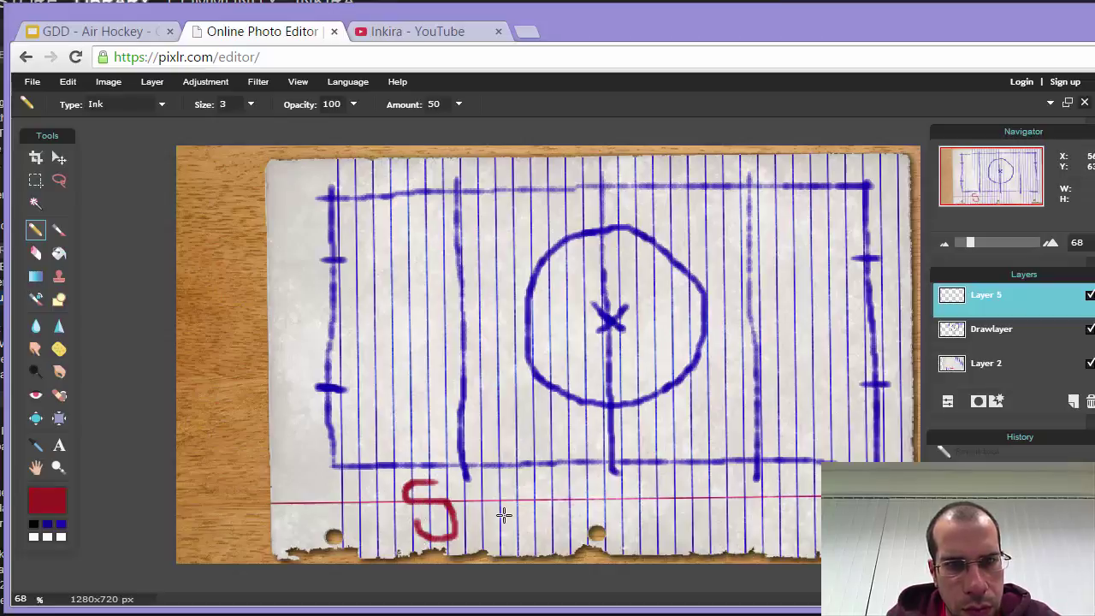
mouse_move(471, 479)
left_mouse_down()
mouse_move(462, 534)
mouse_move(484, 532)
left_mouse_up()
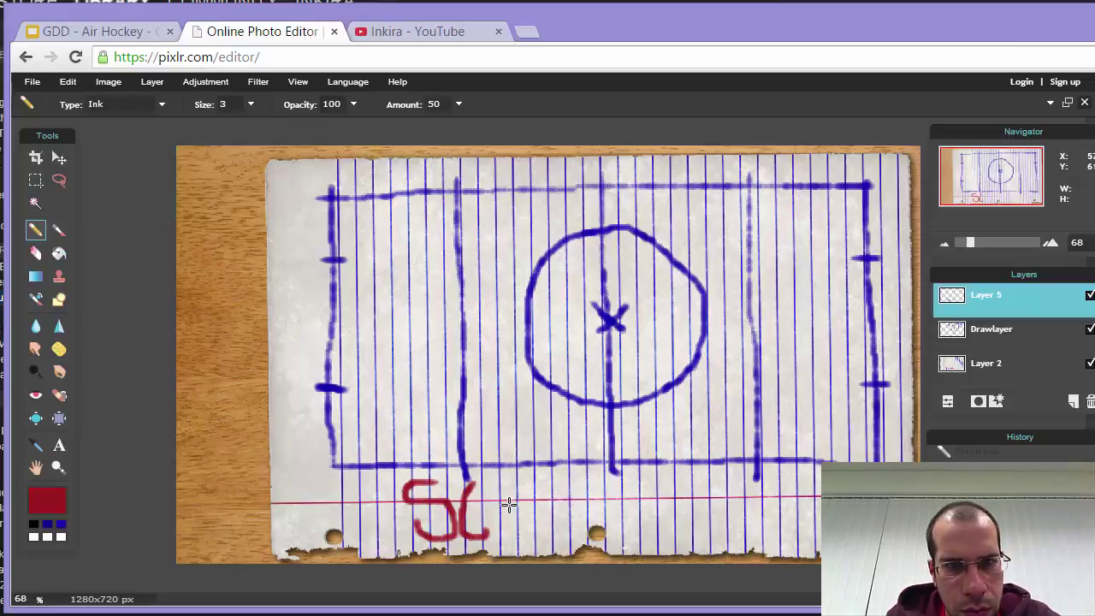
mouse_move(509, 493)
left_mouse_down()
mouse_move(489, 529)
mouse_move(516, 535)
mouse_move(509, 498)
mouse_move(525, 502)
mouse_move(540, 532)
mouse_move(534, 495)
mouse_move(545, 487)
mouse_move(562, 495)
mouse_move(563, 521)
left_mouse_up()
mouse_move(579, 482)
left_mouse_down()
mouse_move(578, 528)
mouse_move(591, 526)
mouse_move(589, 506)
mouse_move(604, 506)
left_mouse_up()
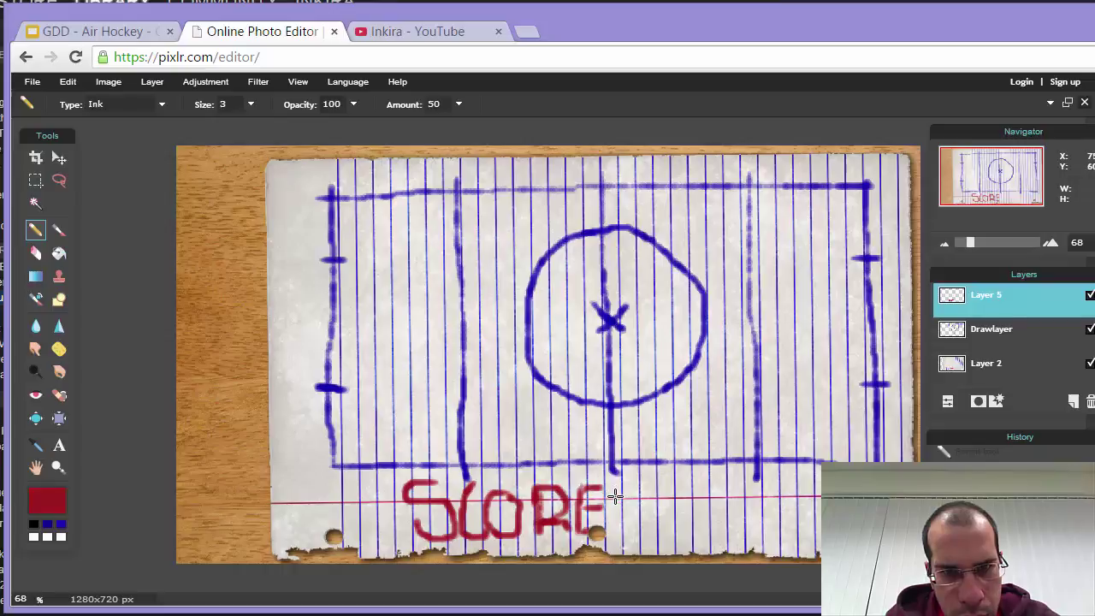
left_click_drag(610, 490, 612, 503)
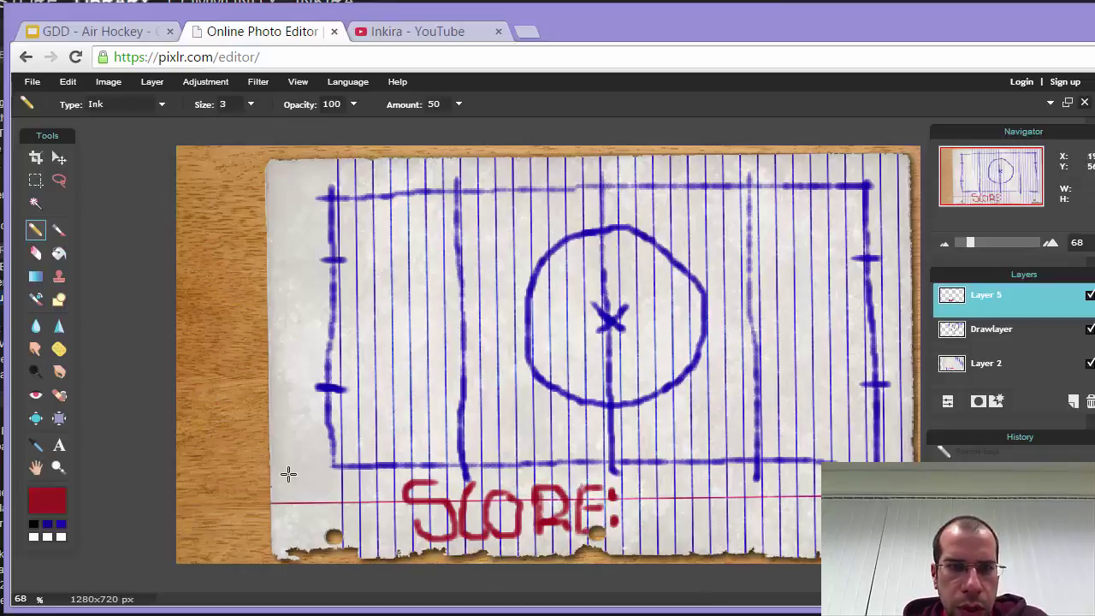
Erase the red ink of the letter E where it overlaps the middle punched hole, using the 15-size round eraser brush.
left_click(59, 467)
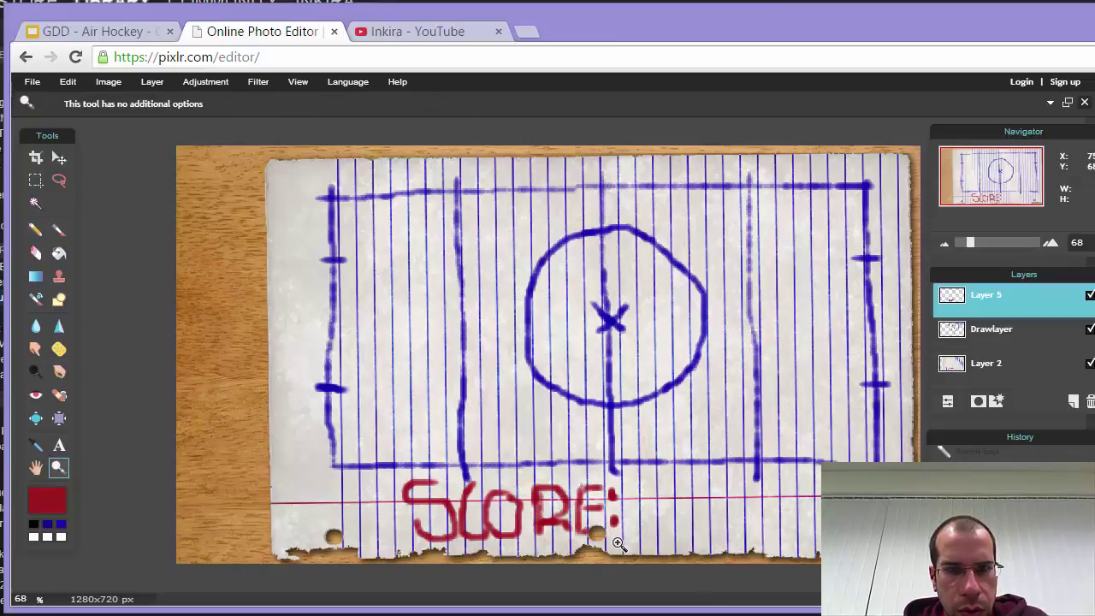
left_click(585, 537)
left_click(655, 519)
left_click(691, 479)
left_click(691, 464)
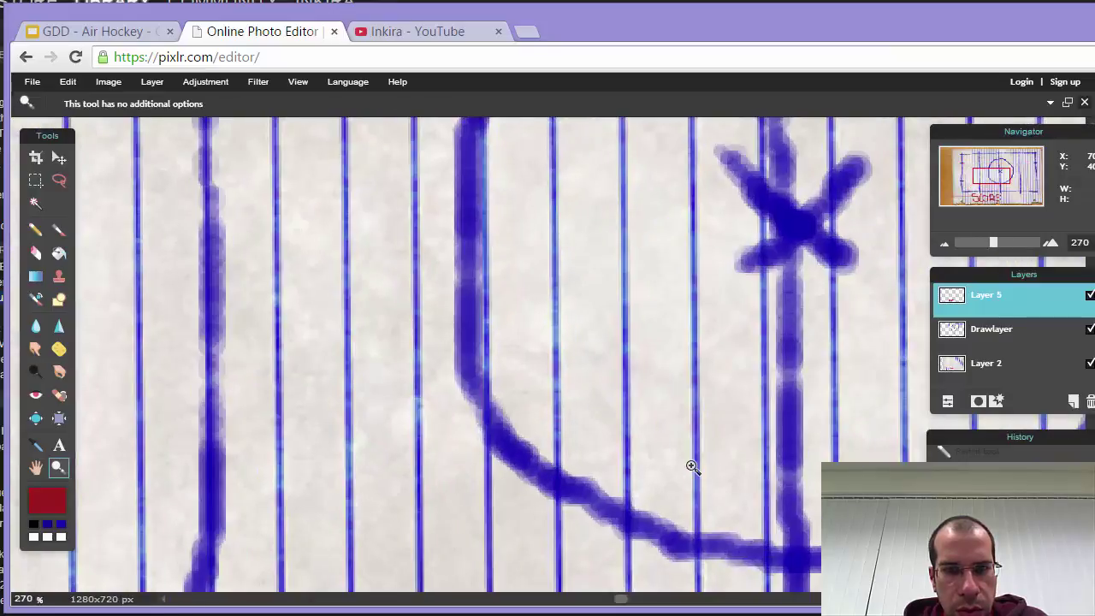
left_click(693, 465)
scroll(692, 466, "down", 1)
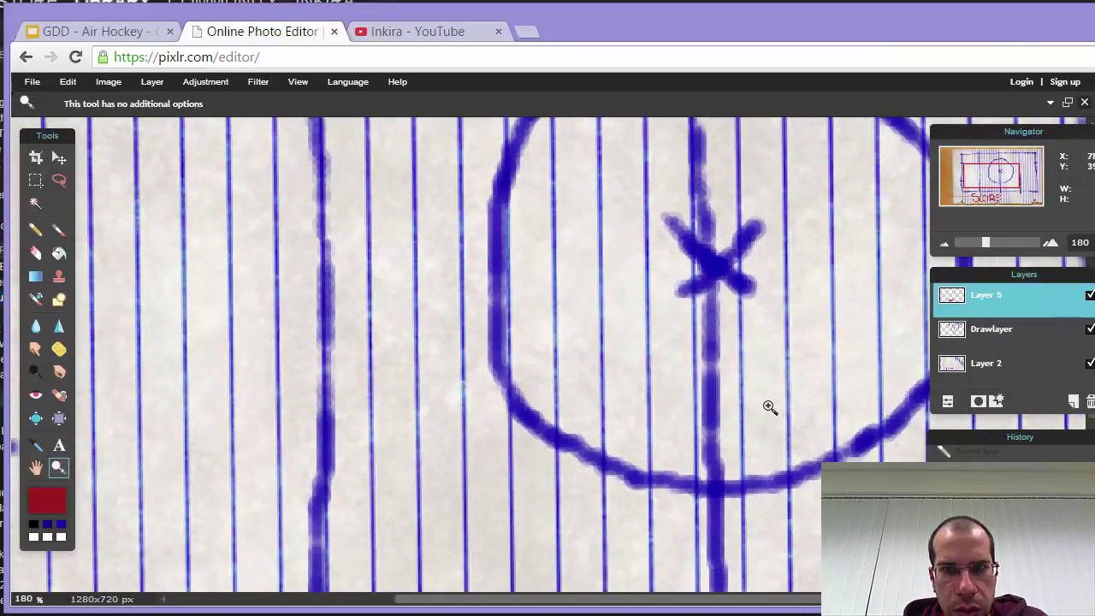
scroll(650, 501, "down", 4)
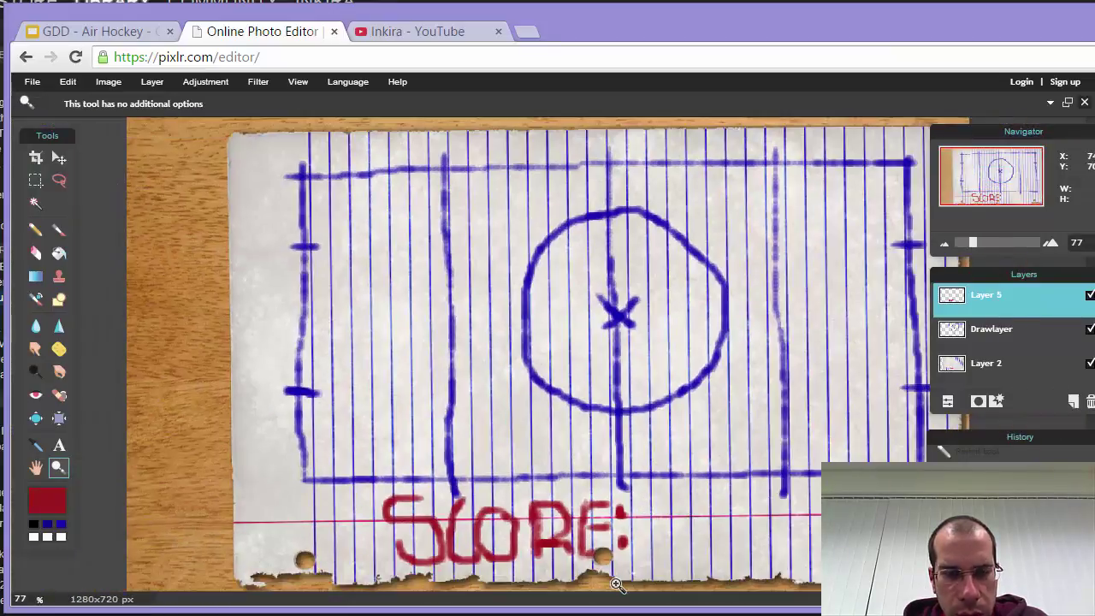
scroll(599, 567, "up", 6)
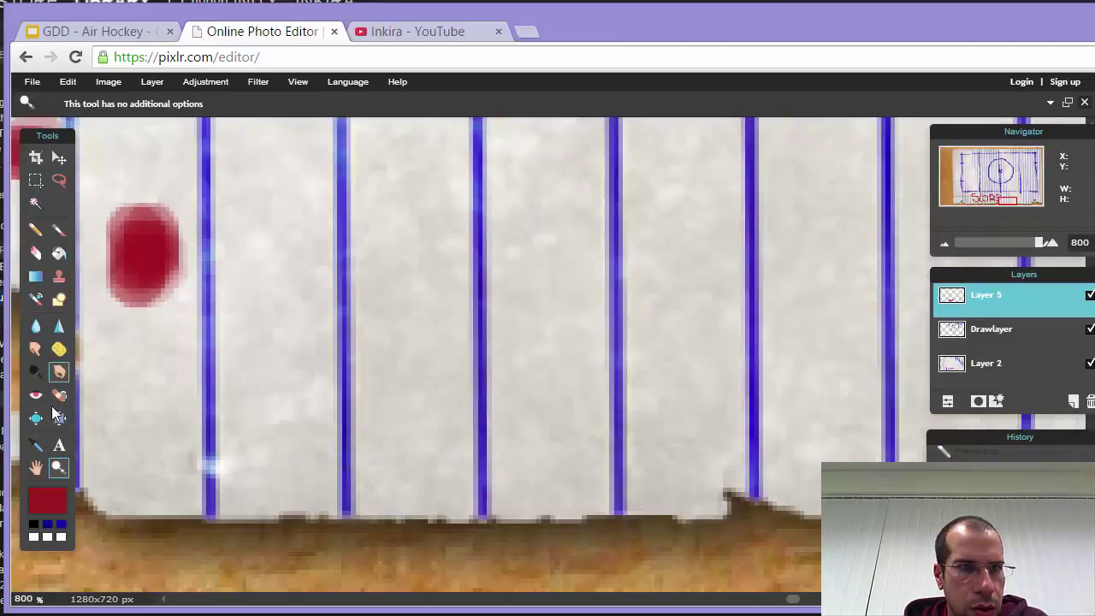
left_click(35, 466)
mouse_move(306, 379)
left_mouse_down()
mouse_move(648, 396)
mouse_move(726, 466)
left_mouse_up()
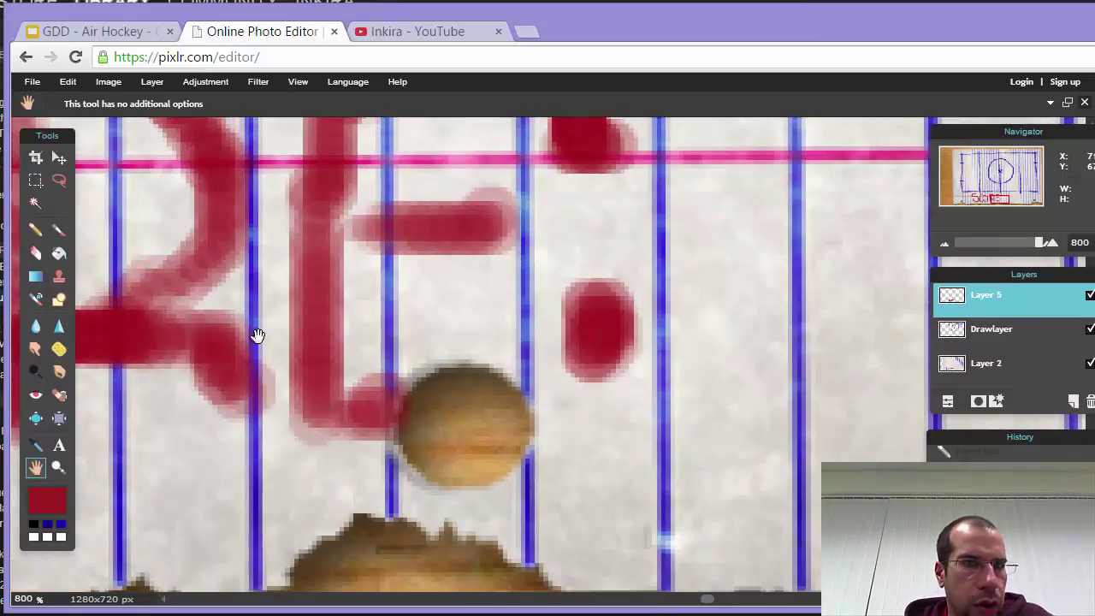
left_click(36, 254)
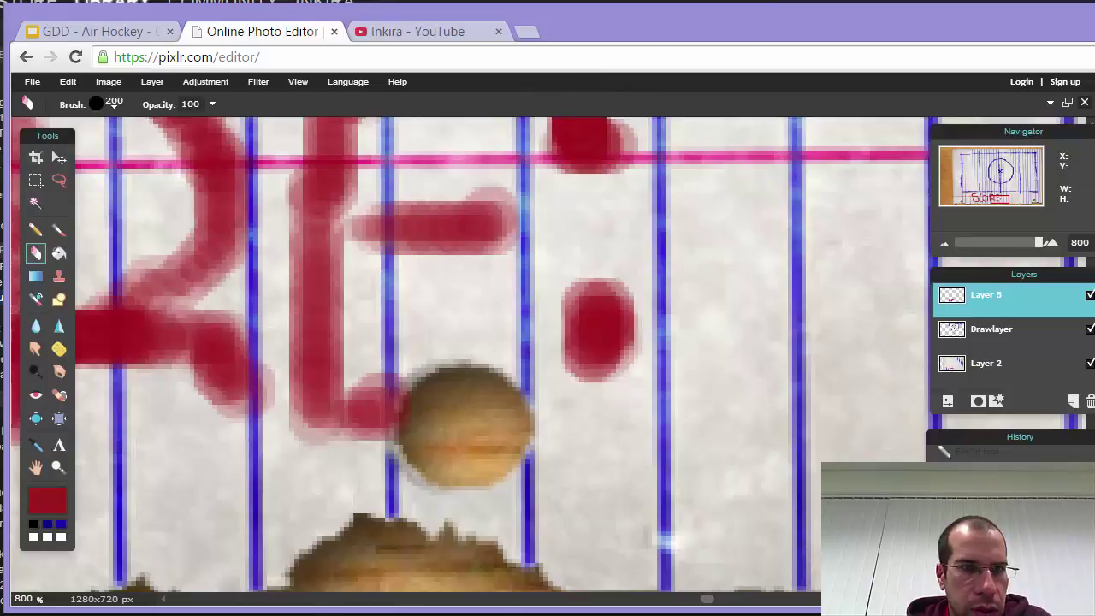
left_click(121, 104)
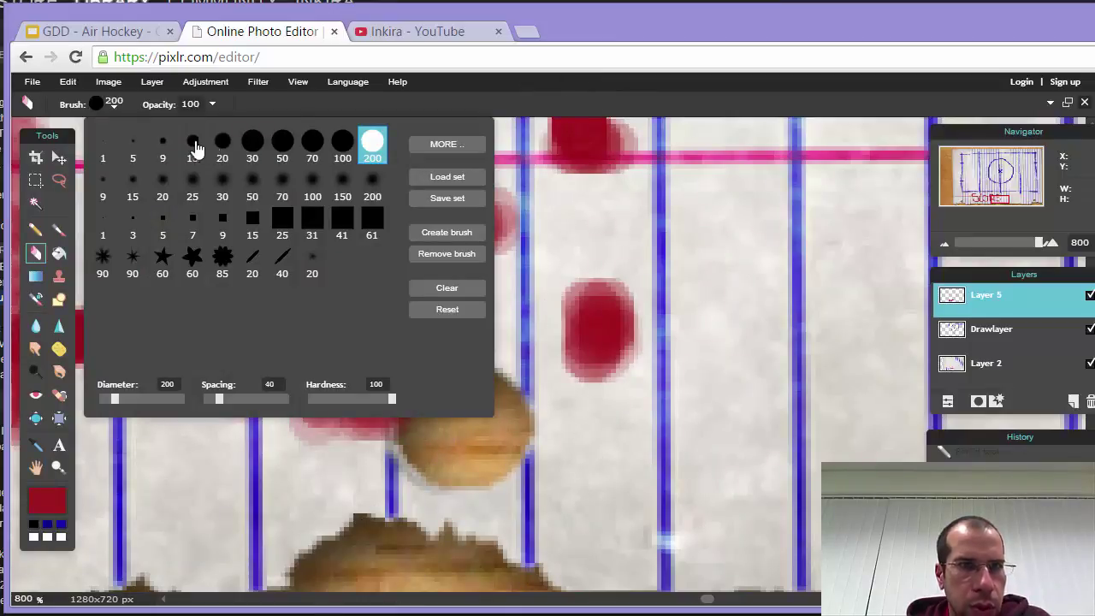
left_click(194, 144)
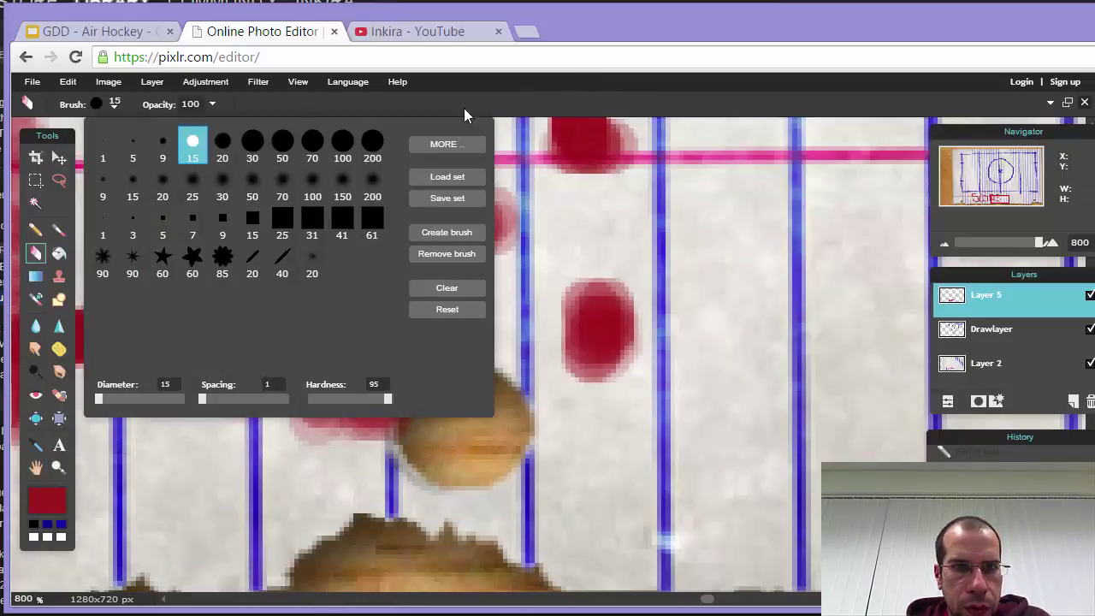
left_click(464, 108)
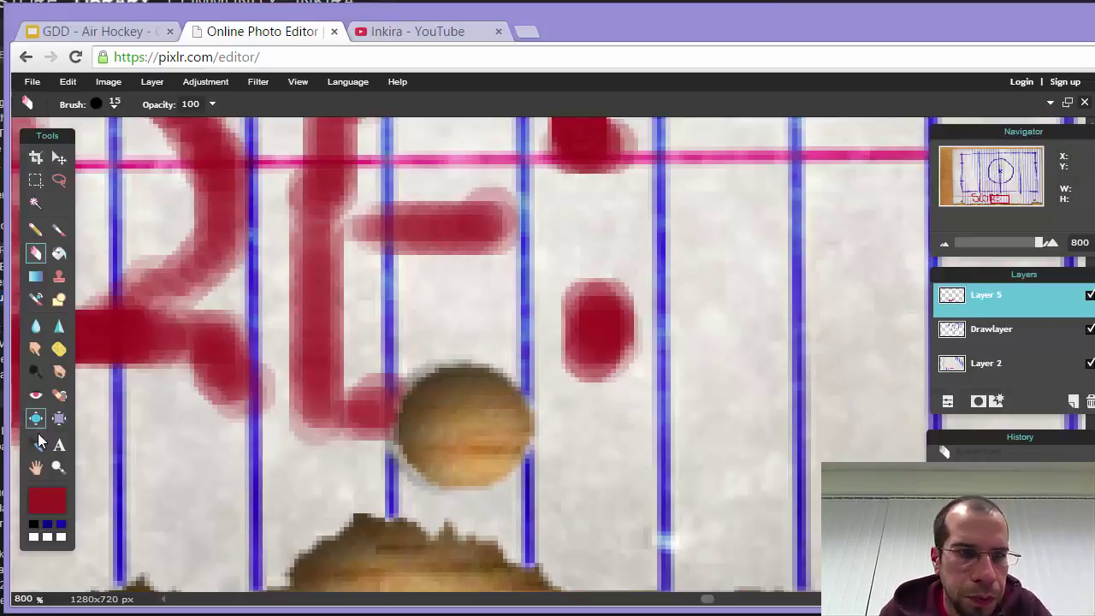
Zoom back out until the whole background drawing is in view.
left_click(58, 466)
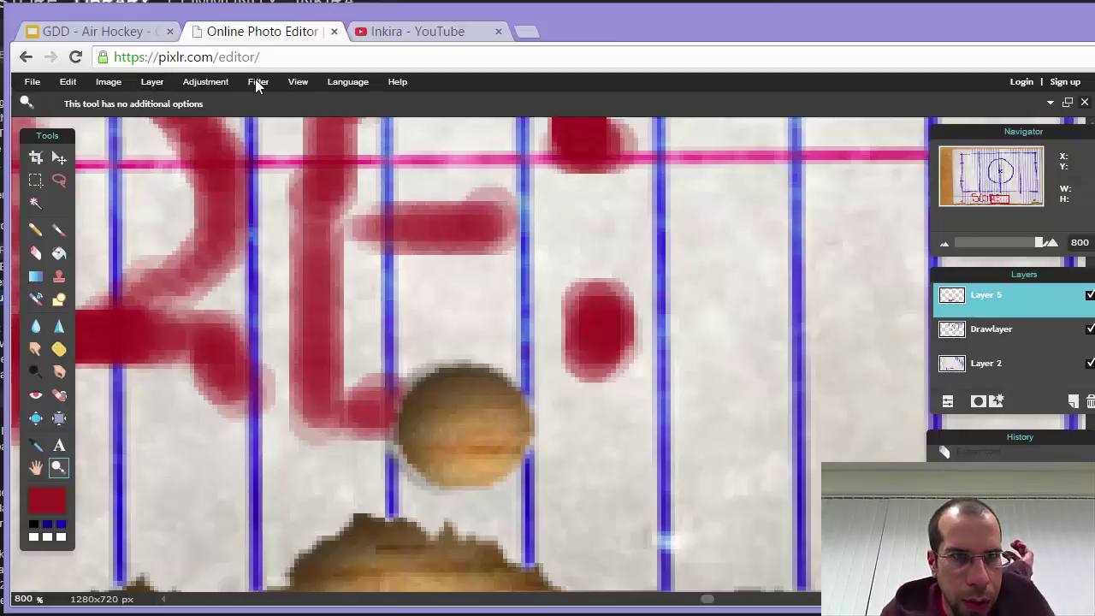
left_click(298, 82)
left_click(314, 116)
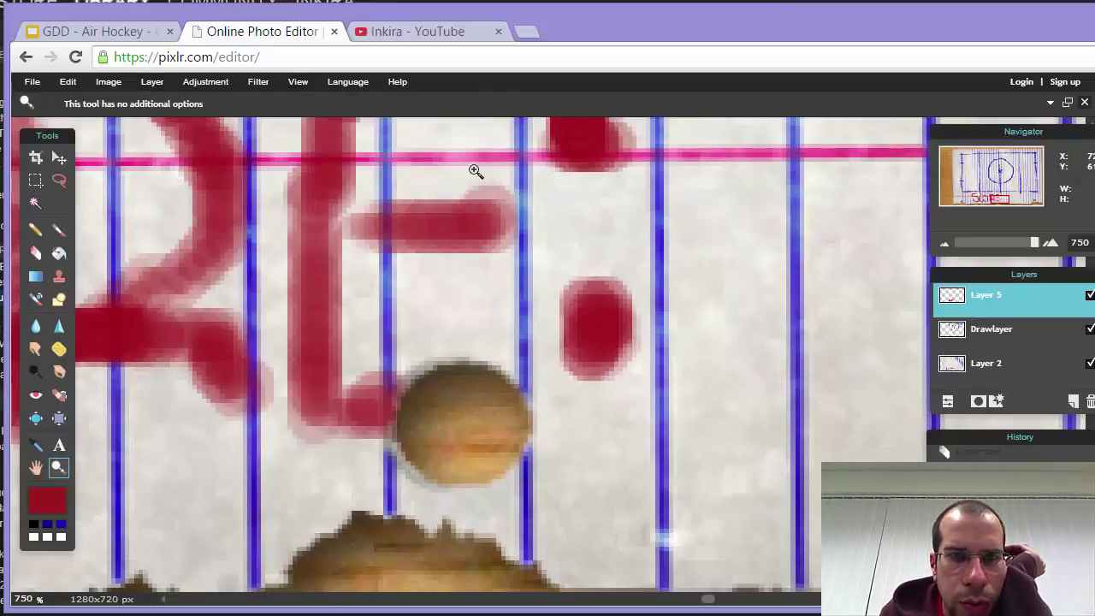
left_click(310, 82)
left_click(314, 131)
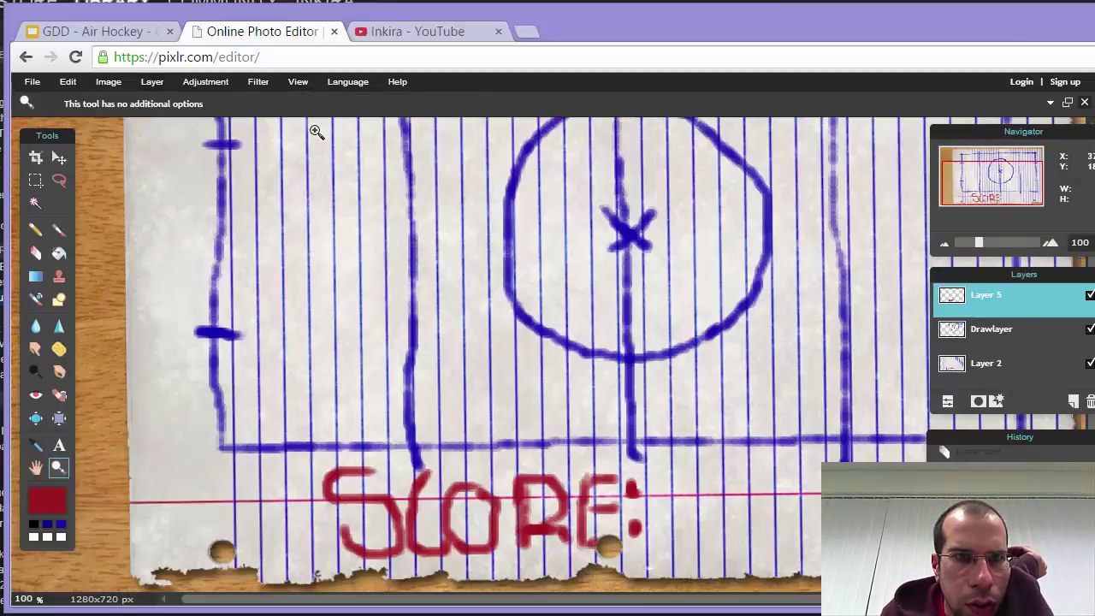
left_click(299, 83)
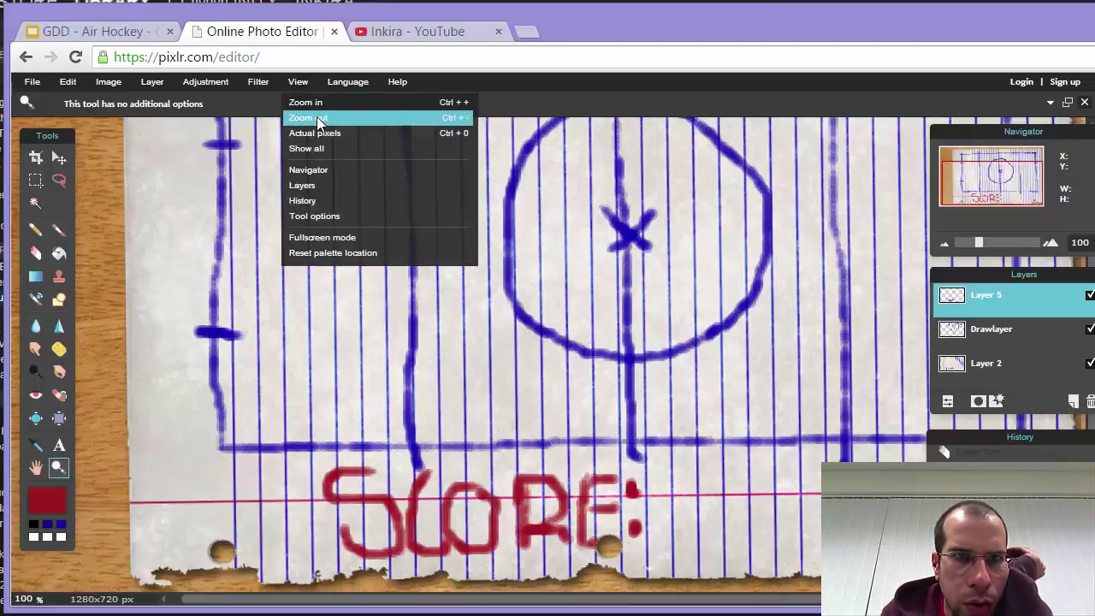
left_click(317, 117)
left_click(308, 84)
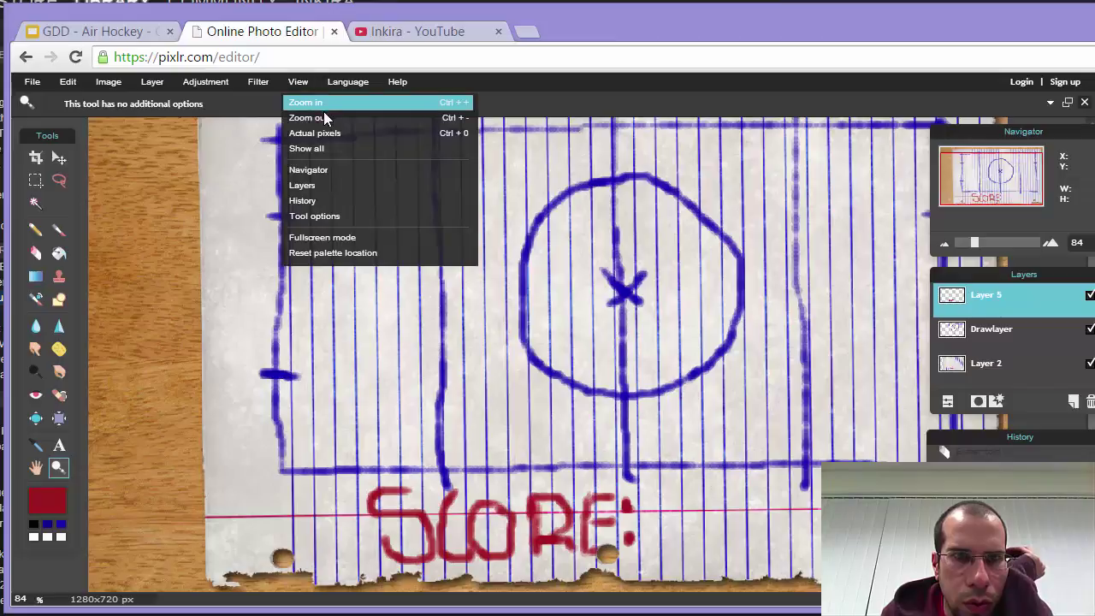
left_click(323, 113)
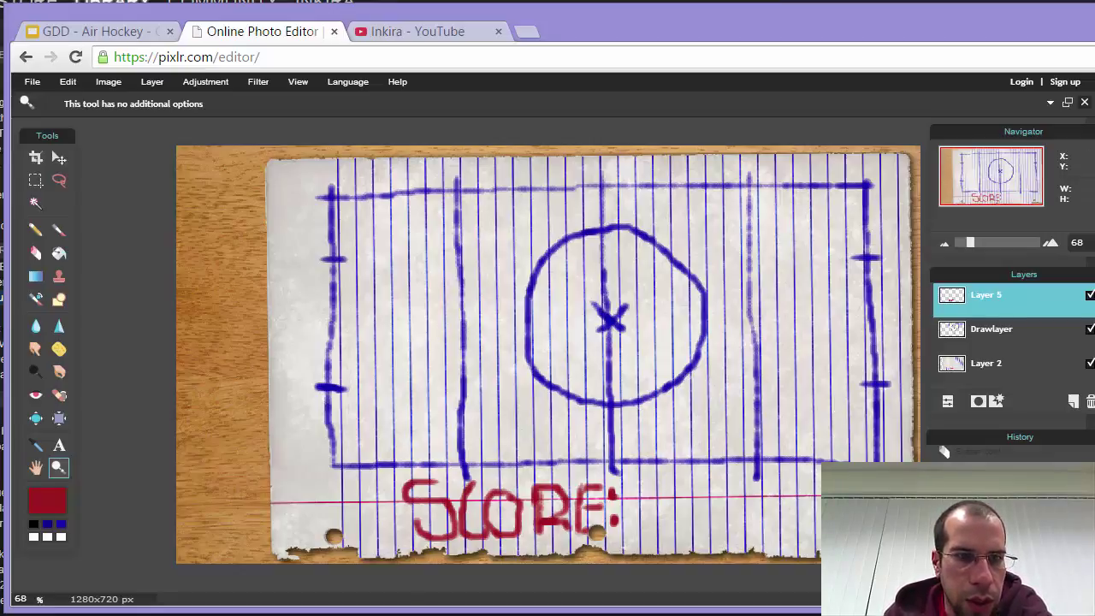
Open the coffee_stain image from the Air Hockey Resources folder.
key("alt+Tab")
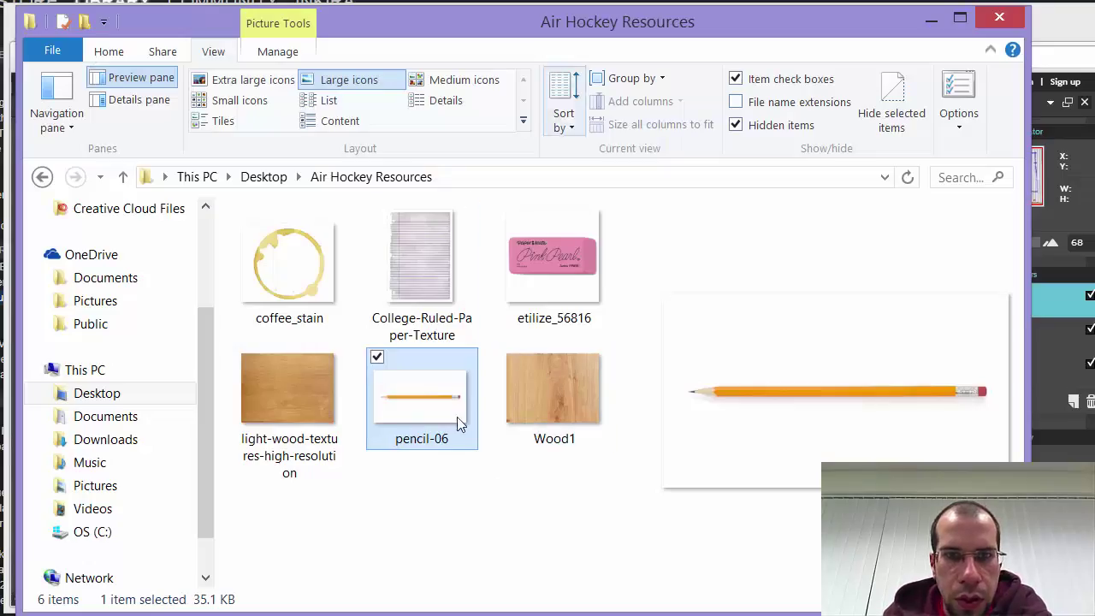
left_click(931, 17)
left_click(32, 82)
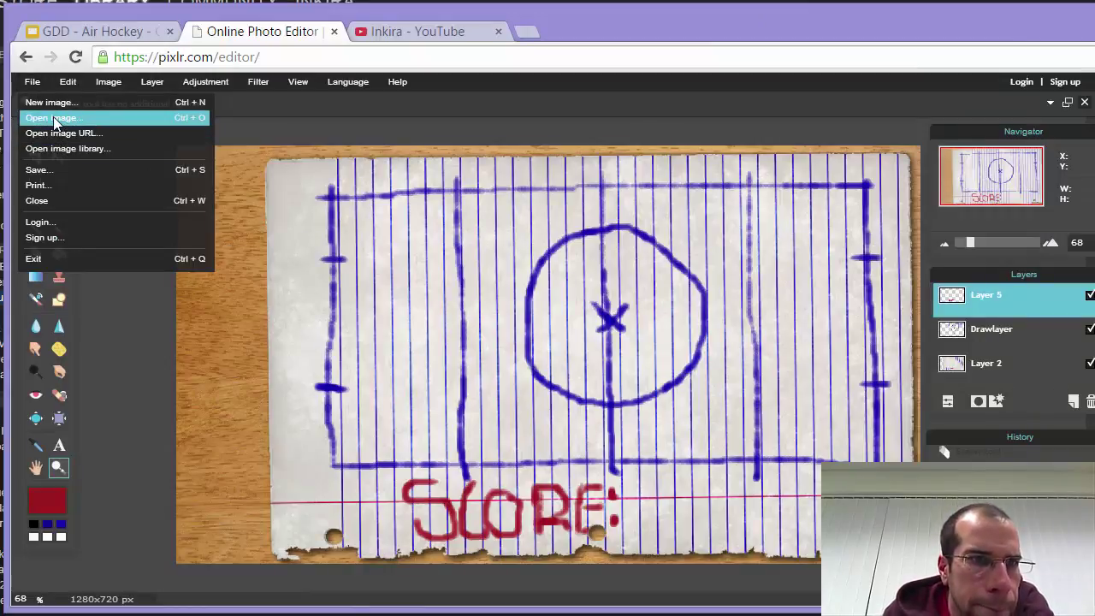
left_click(49, 119)
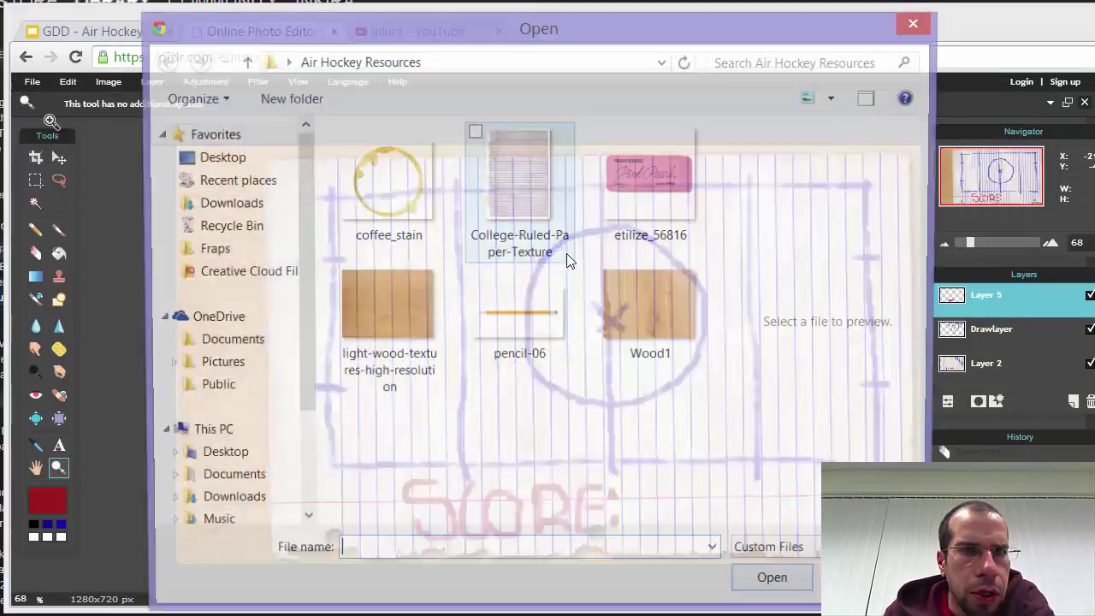
left_click(408, 235)
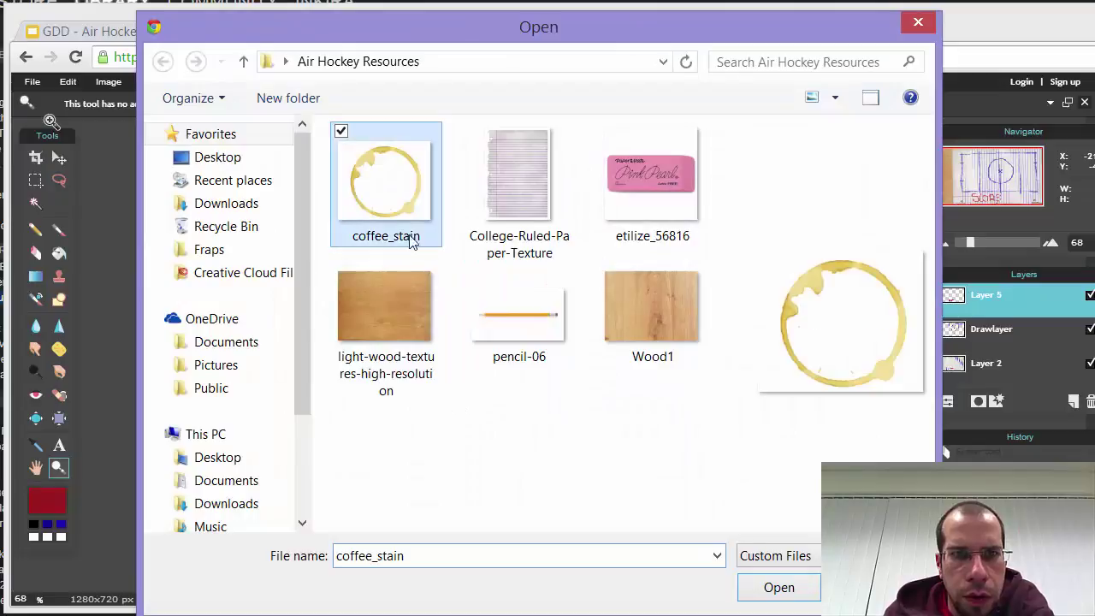
left_click(778, 588)
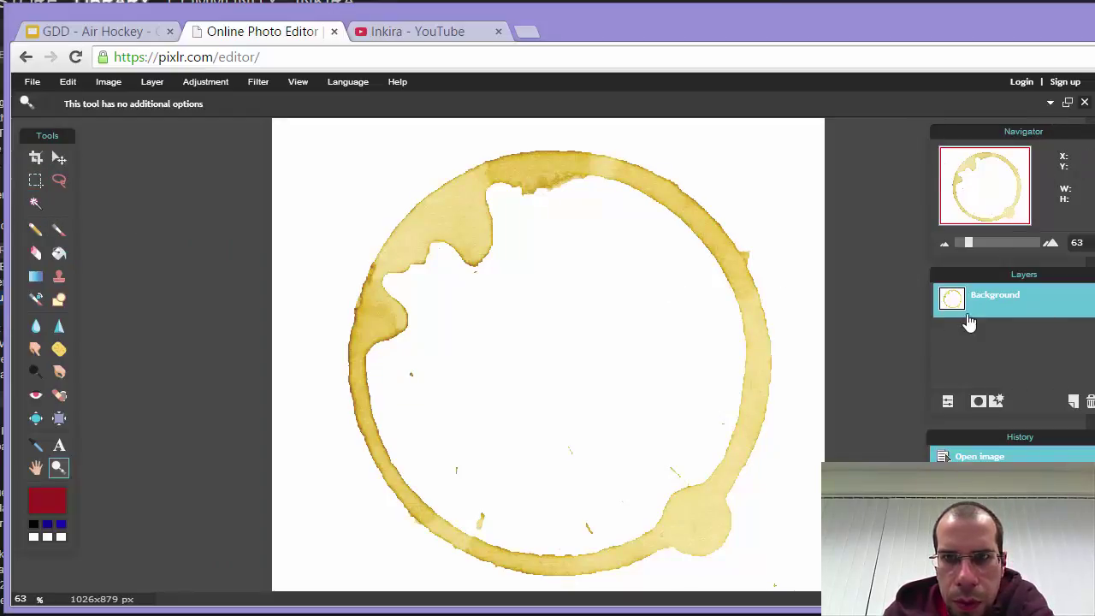
Unlock the coffee stain's background layer and delete the white areas outside and inside the ring using the Wand tool at tolerance 21.
left_click_drag(950, 280, 936, 272)
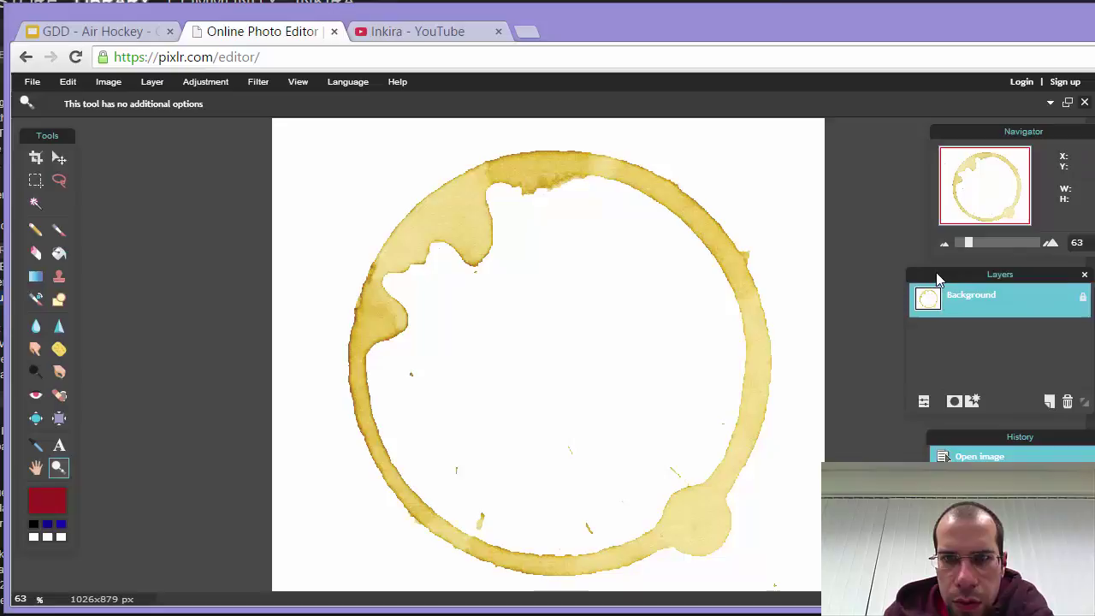
double_click(1079, 297)
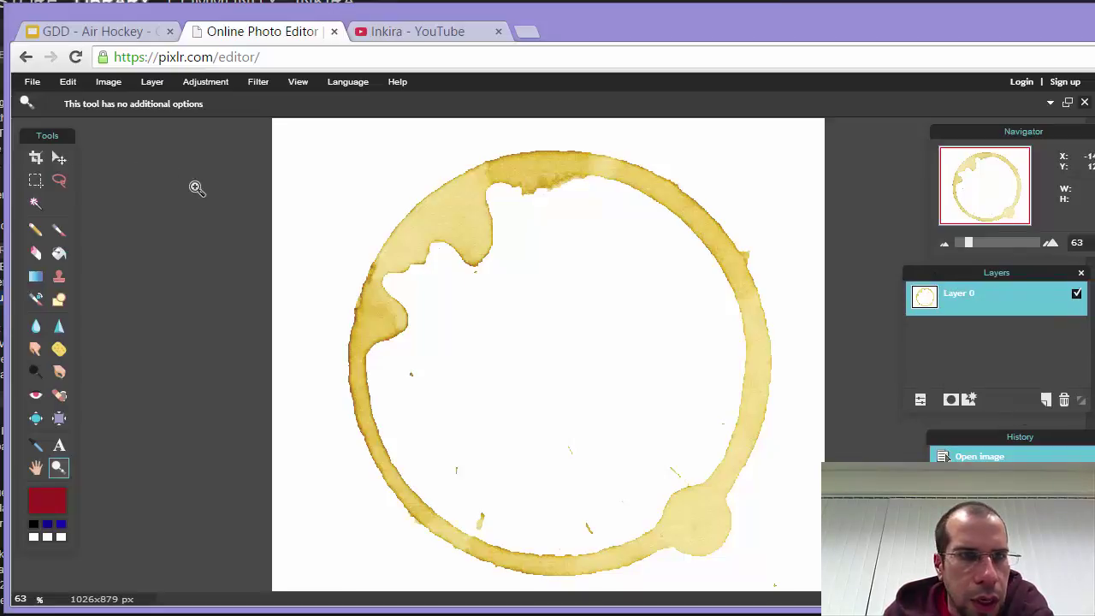
left_click(35, 202)
left_click(377, 261)
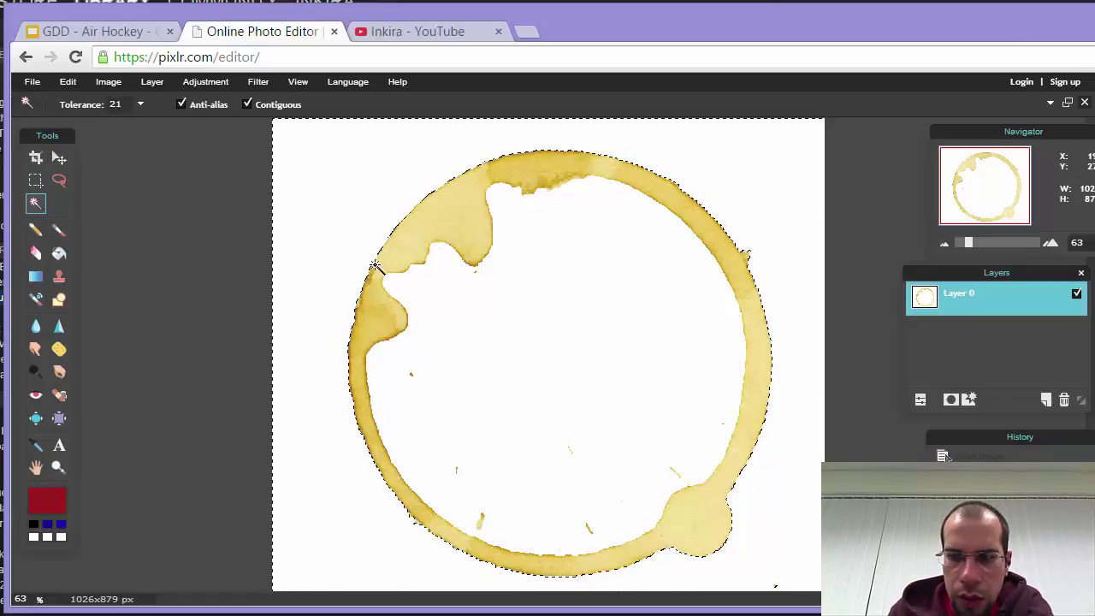
key("Delete")
left_click(664, 402)
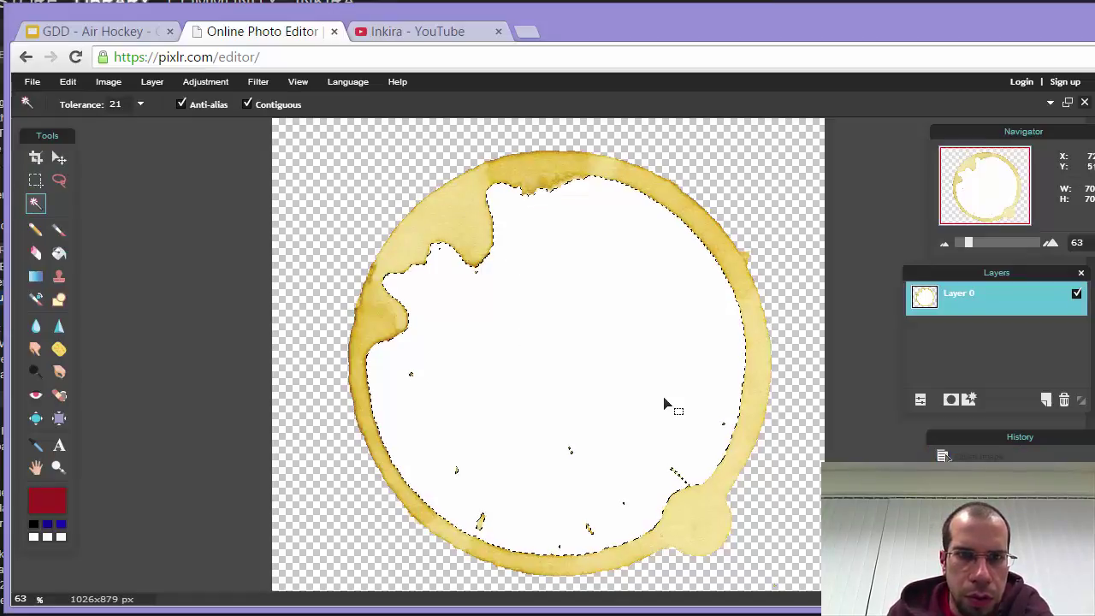
key("Delete")
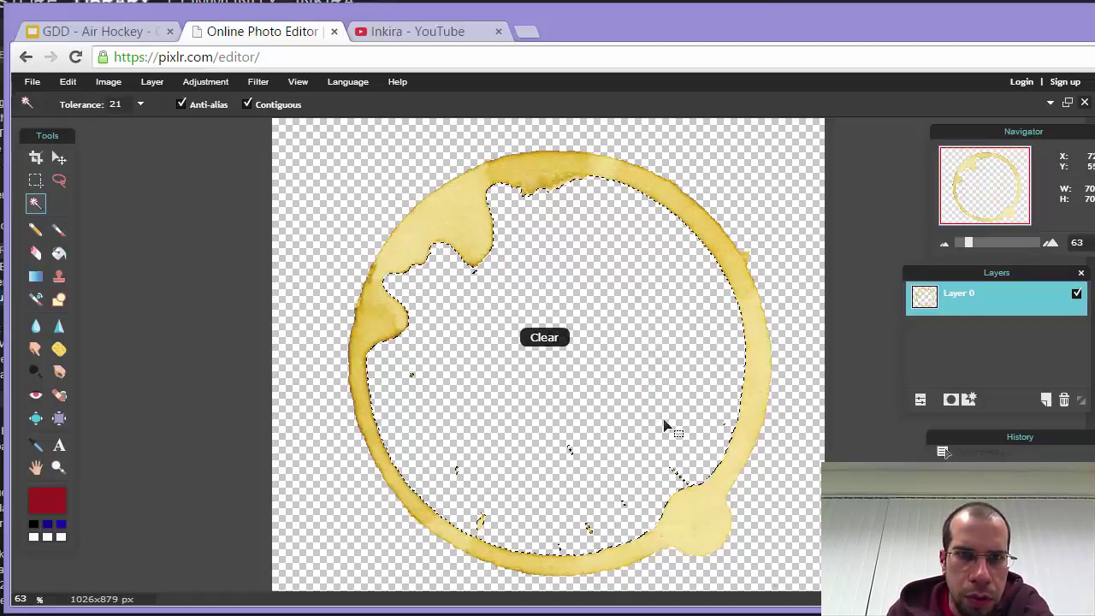
Try to select the coffee ring with an unrestricted rectangular marquee.
left_click(35, 179)
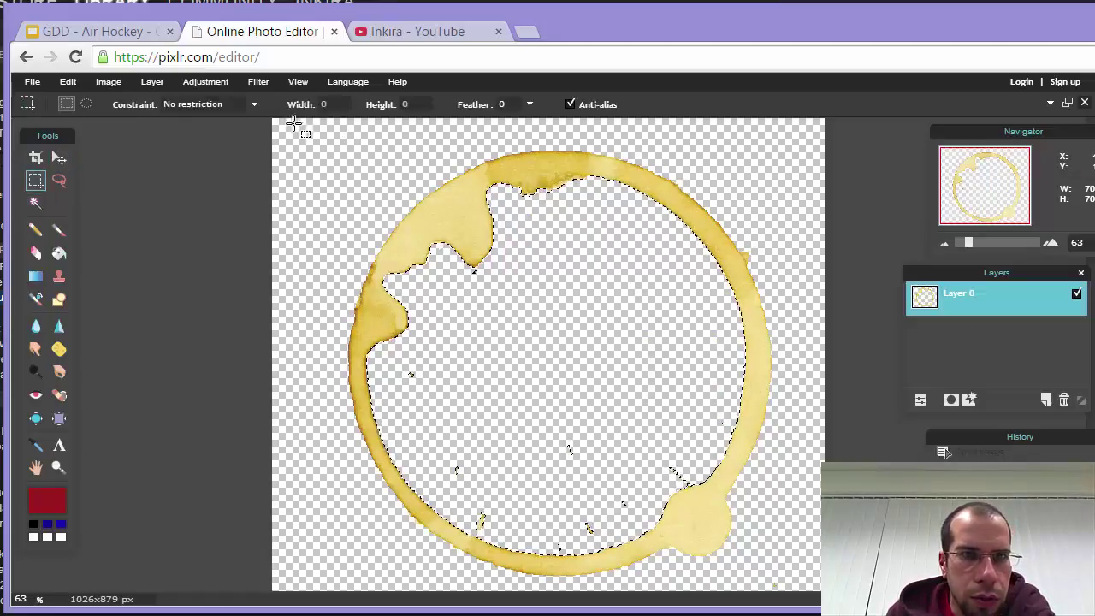
left_click_drag(294, 124, 829, 598)
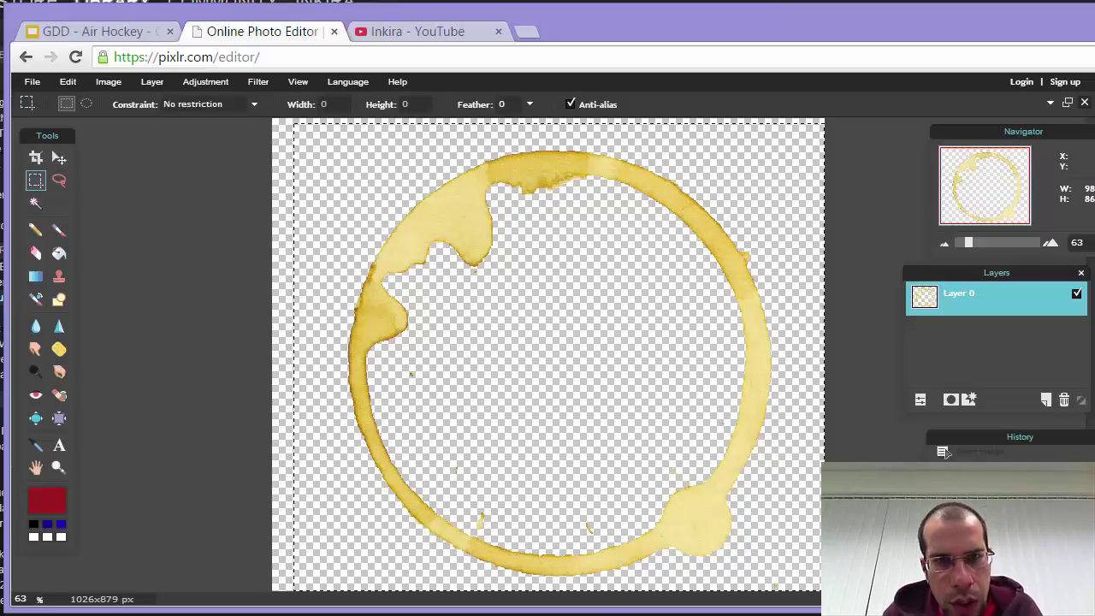
left_click_drag(295, 121, 1047, 103)
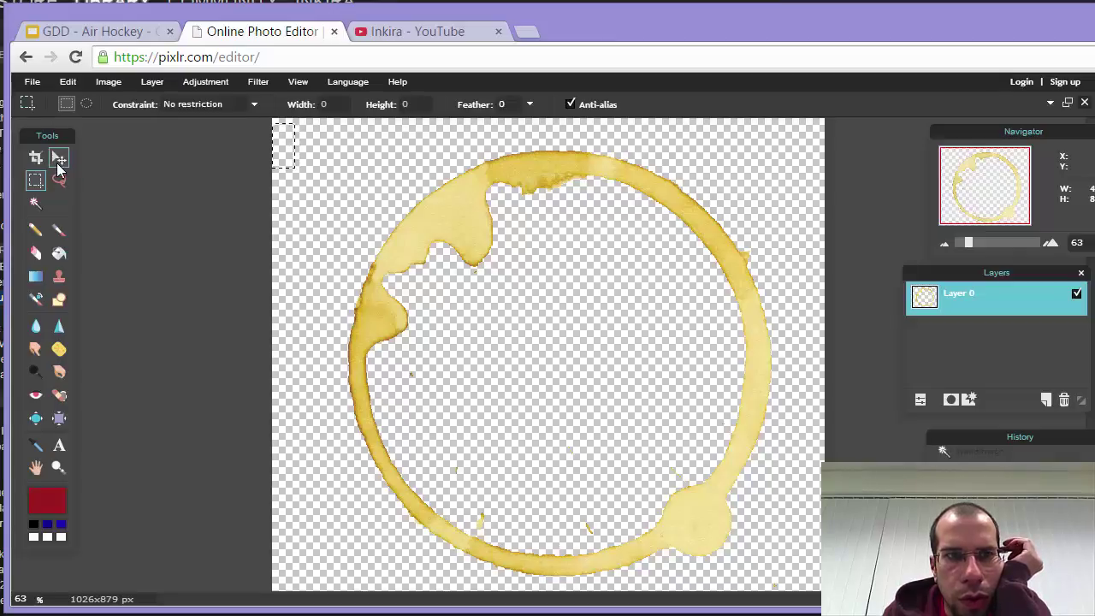
Try to paste the coffee stain into BG_GameRoom, and delete the wrongly pasted ruled paper layer.
left_click(58, 157)
left_click(1050, 103)
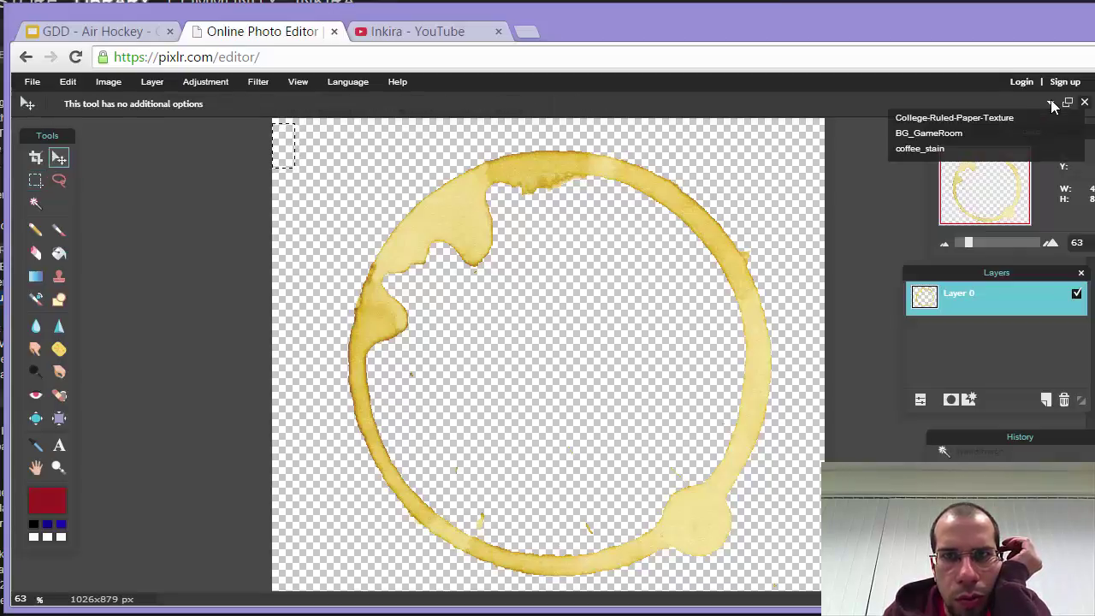
left_click(1000, 135)
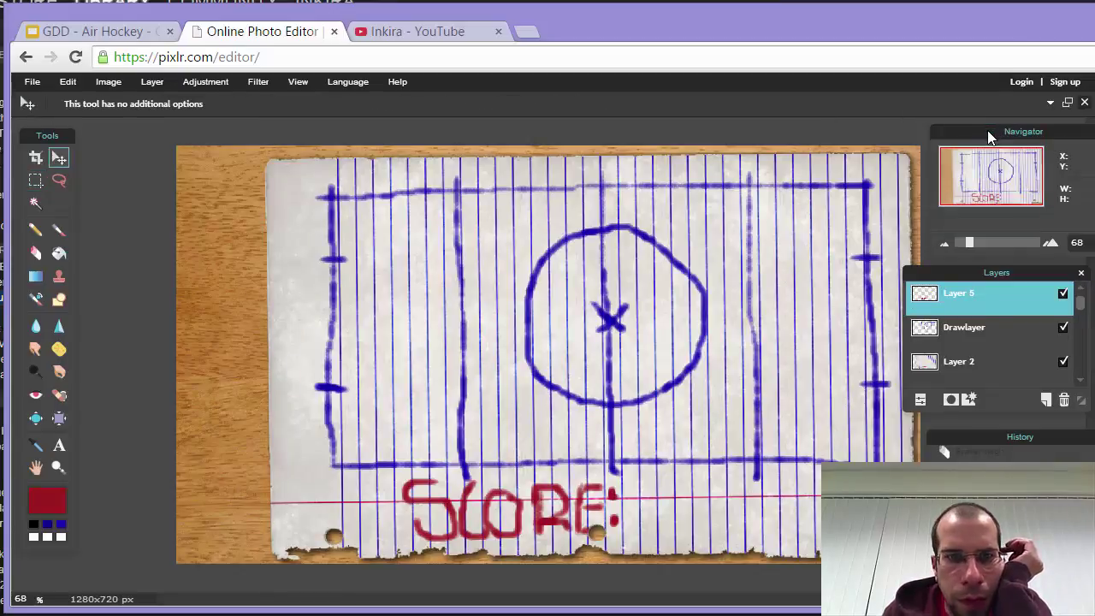
key("ctrl+v")
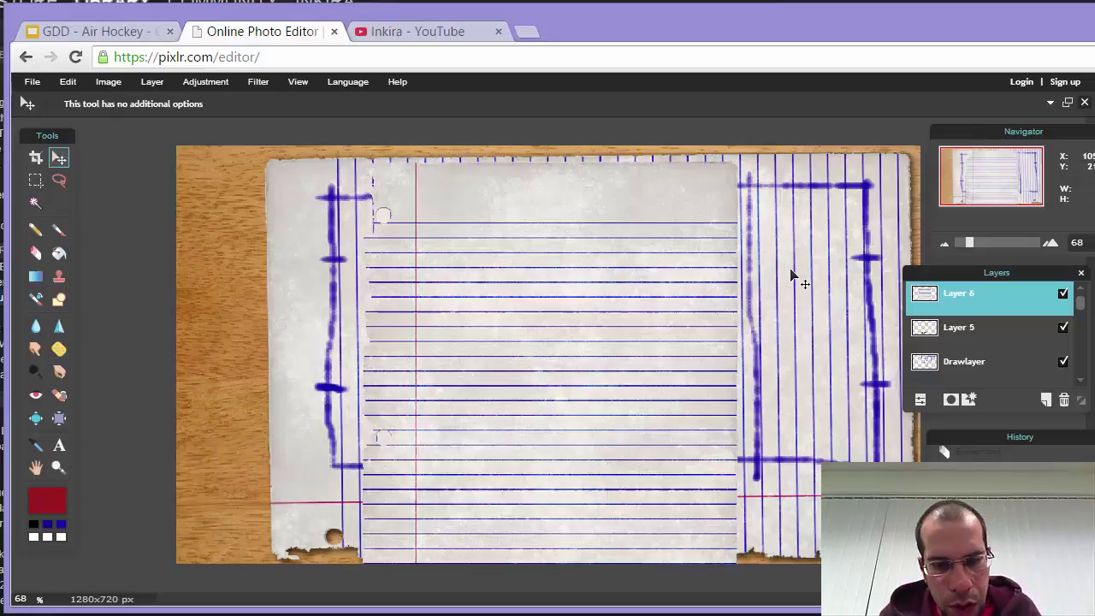
right_click(640, 240)
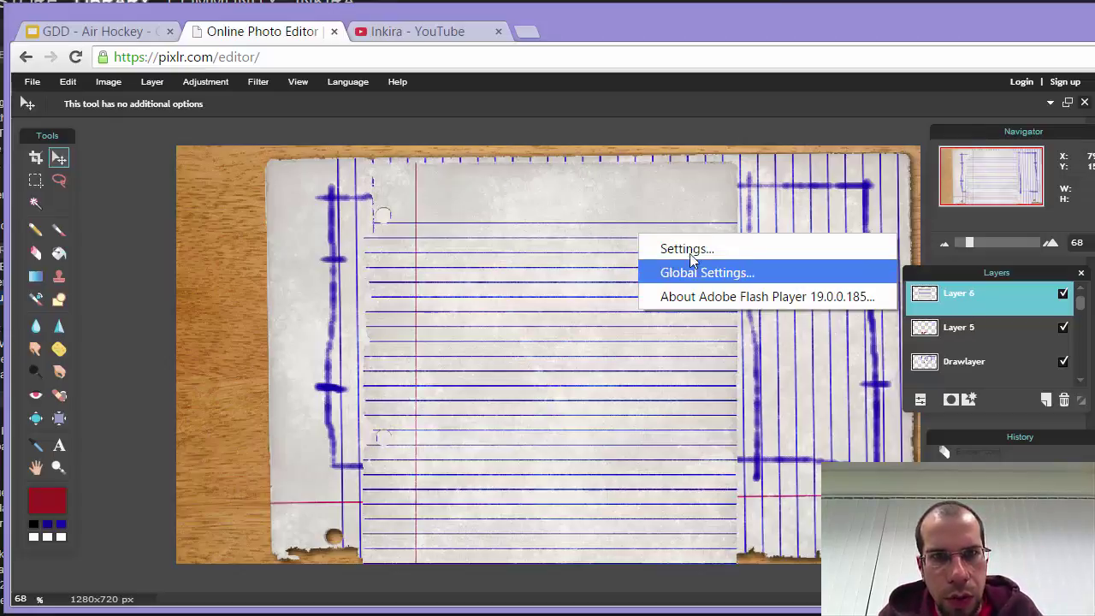
mouse_move(953, 295)
left_mouse_down()
mouse_move(1073, 344)
mouse_move(1060, 419)
mouse_move(1066, 400)
left_mouse_up()
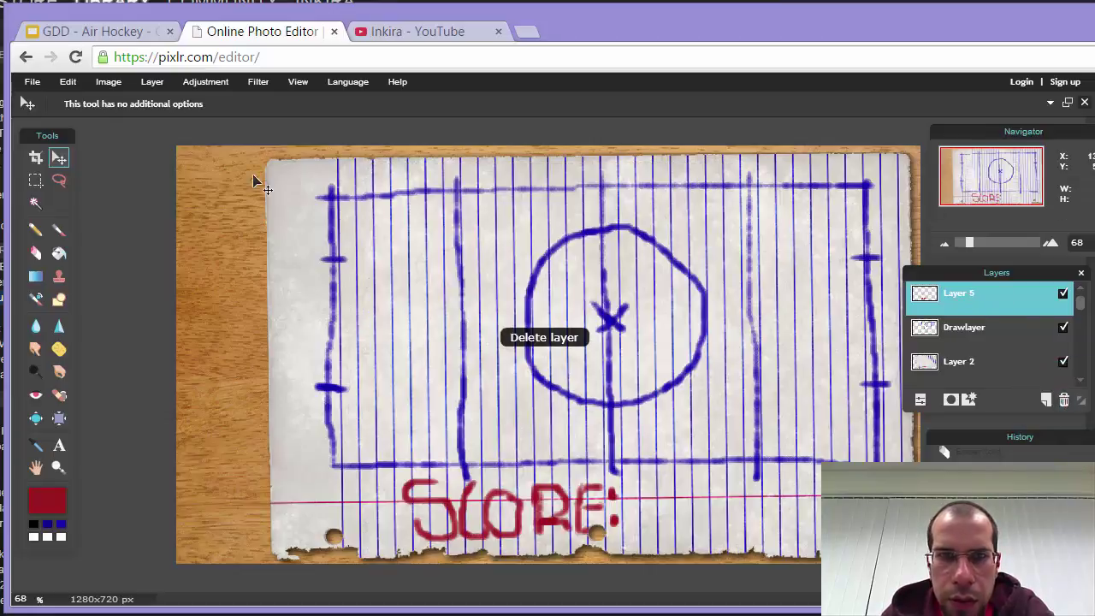
Select and copy the entire coffee_stain image and paste it into BG_GameRoom as a new layer above the score label.
left_click(1048, 102)
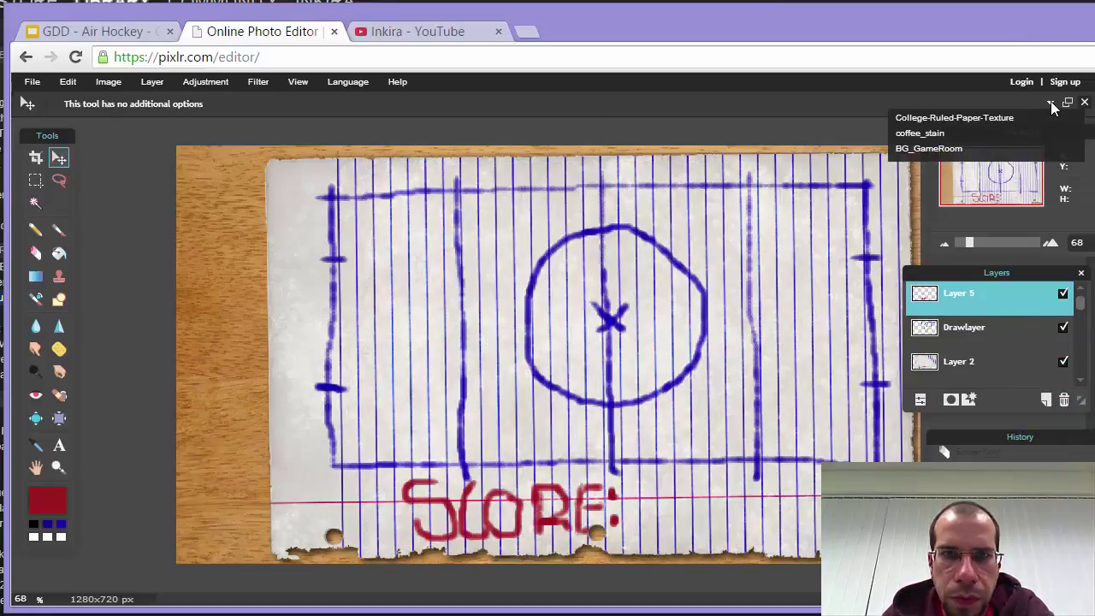
left_click(973, 132)
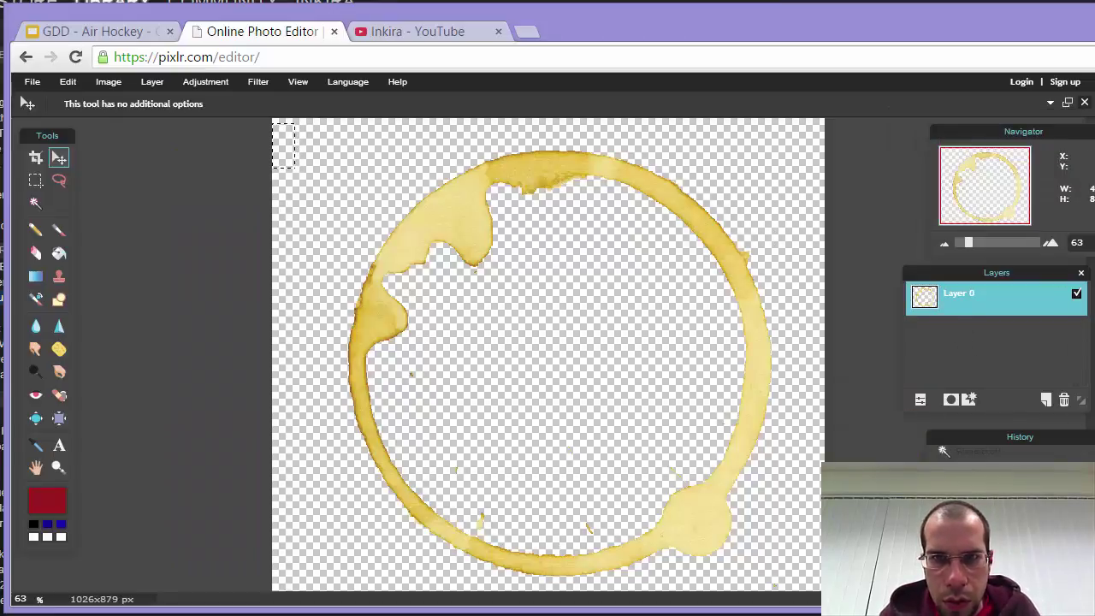
key("ctrl+a")
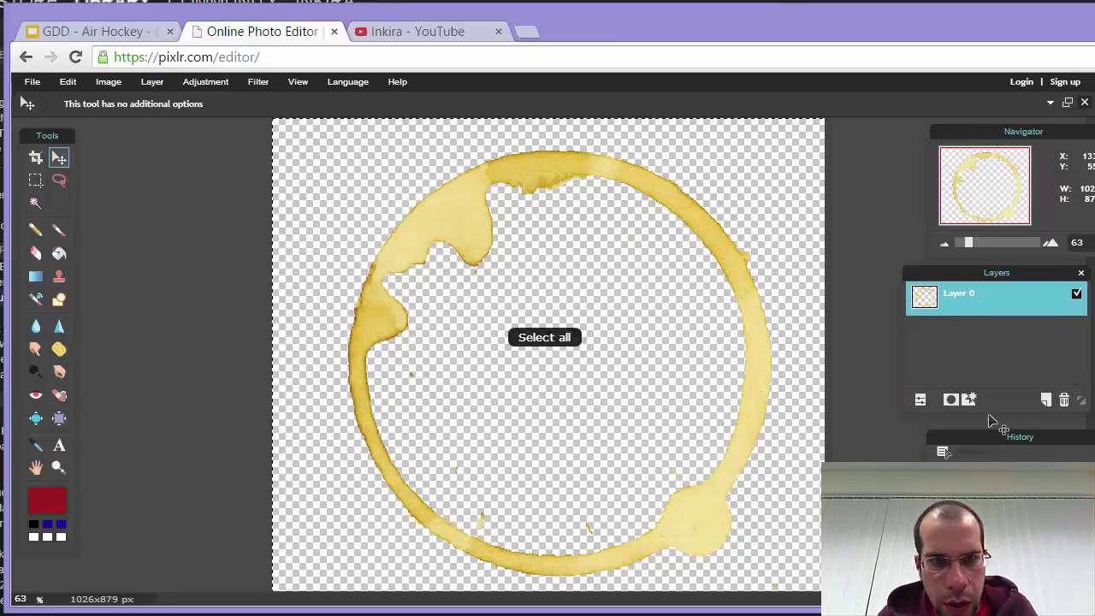
key("ctrl+c")
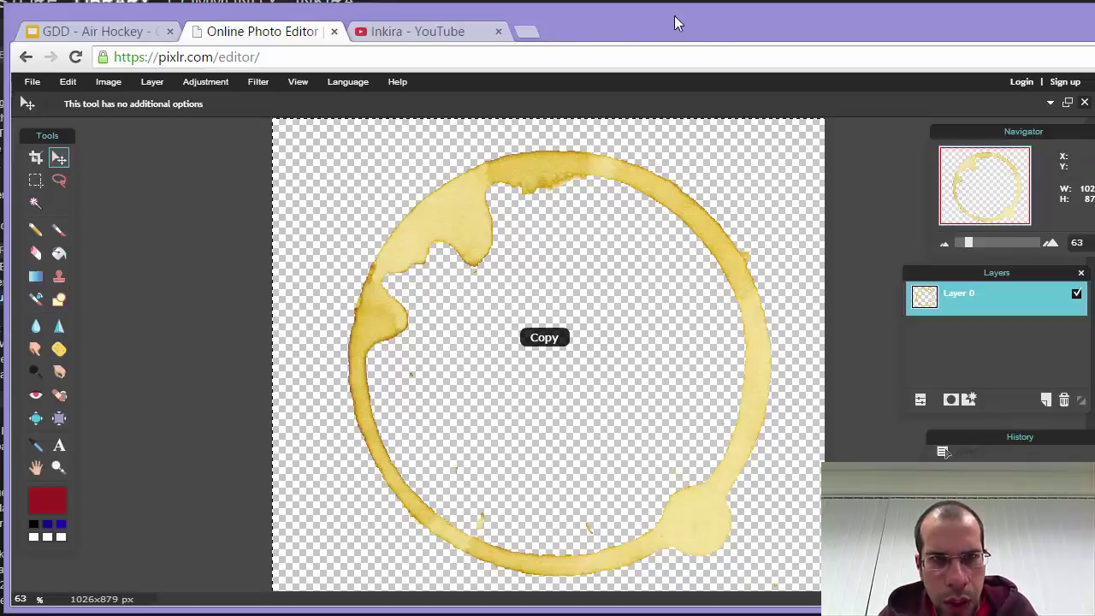
left_click(1050, 103)
left_click(975, 135)
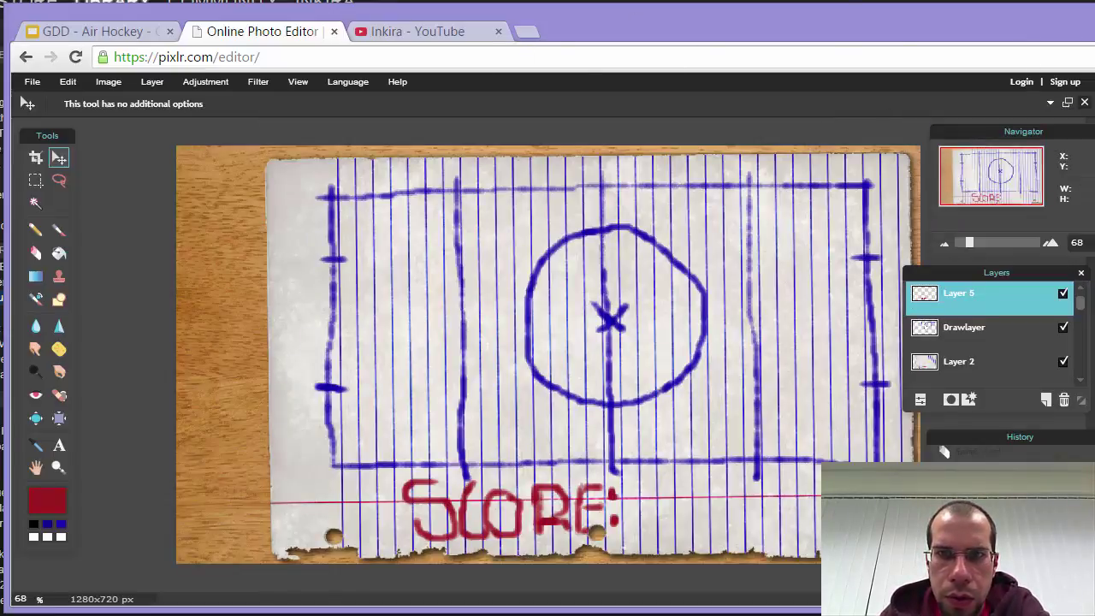
key("ctrl+v")
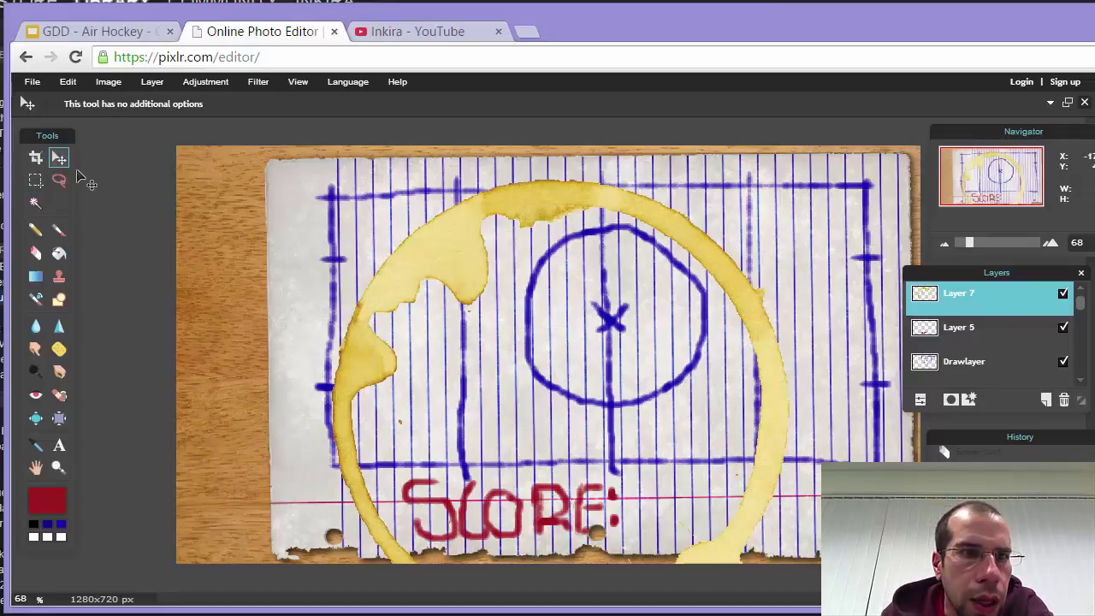
Scale the coffee stain down proportionally to about a third with Free transform and place it over the paper's upper-right corner.
left_click_drag(447, 254, 453, 217)
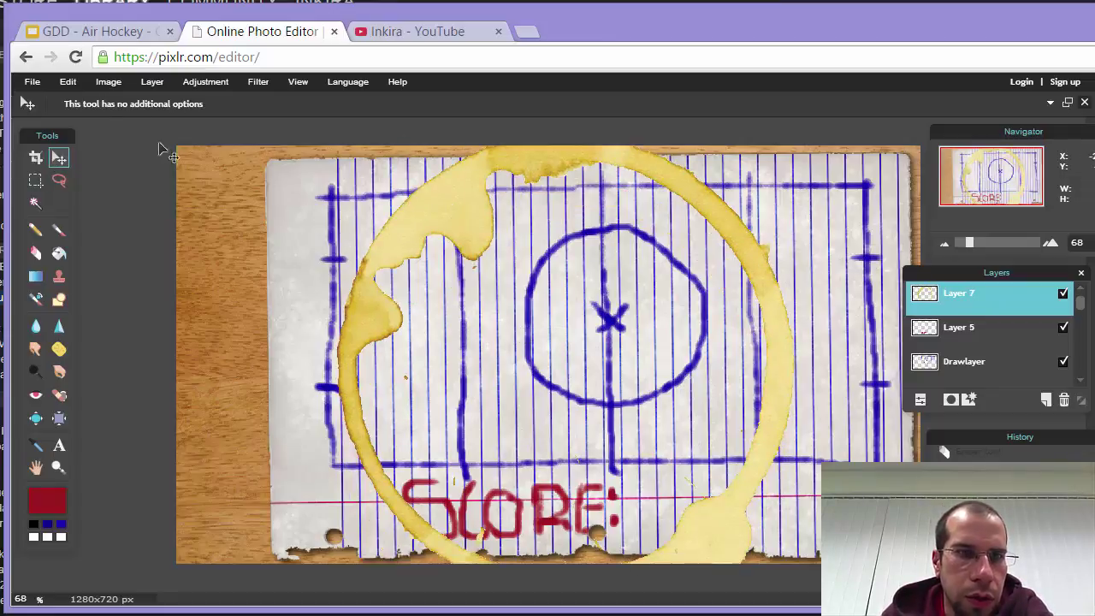
left_click(68, 81)
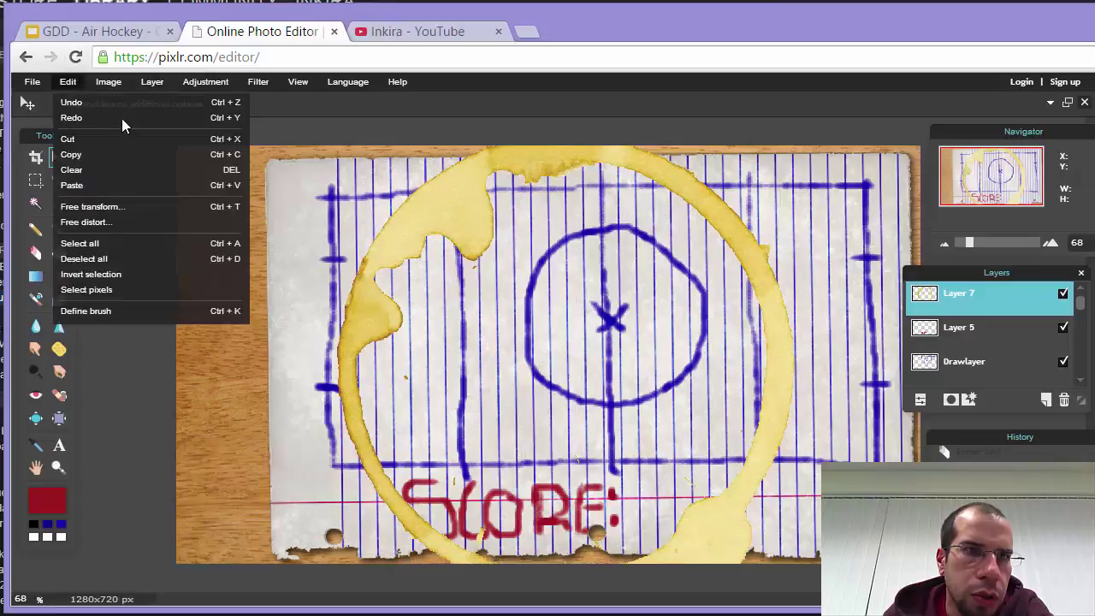
left_click(93, 206)
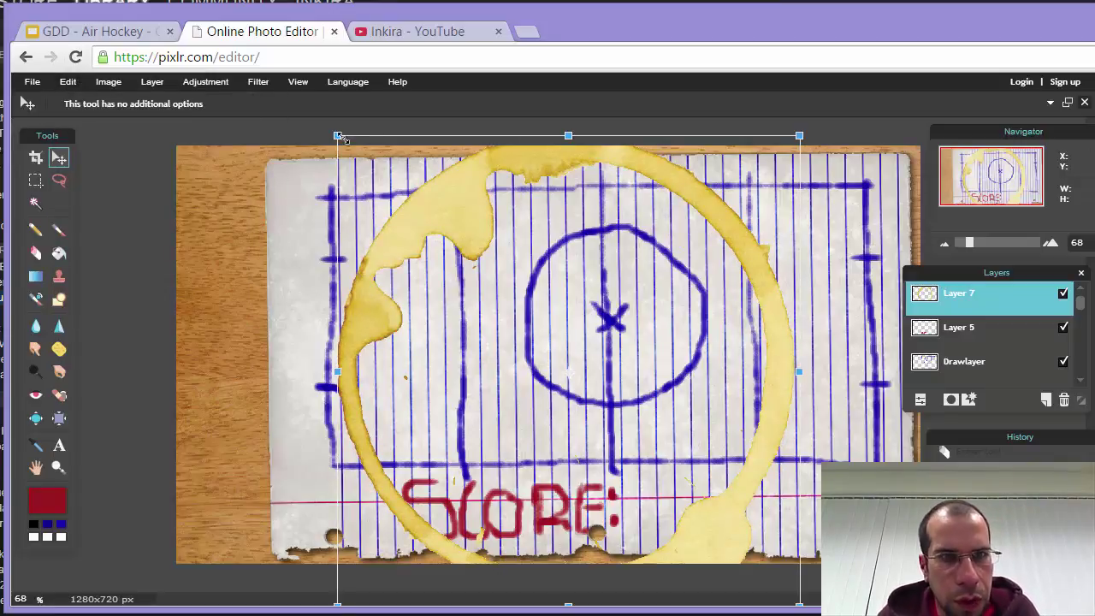
left_click_drag(339, 137, 485, 287)
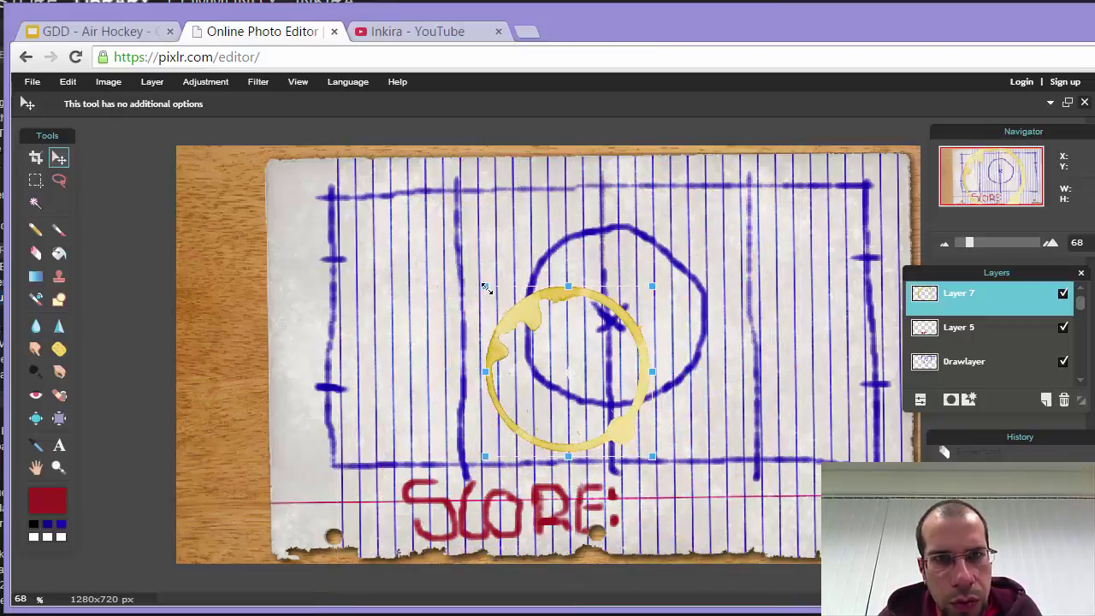
left_click_drag(509, 333, 776, 198)
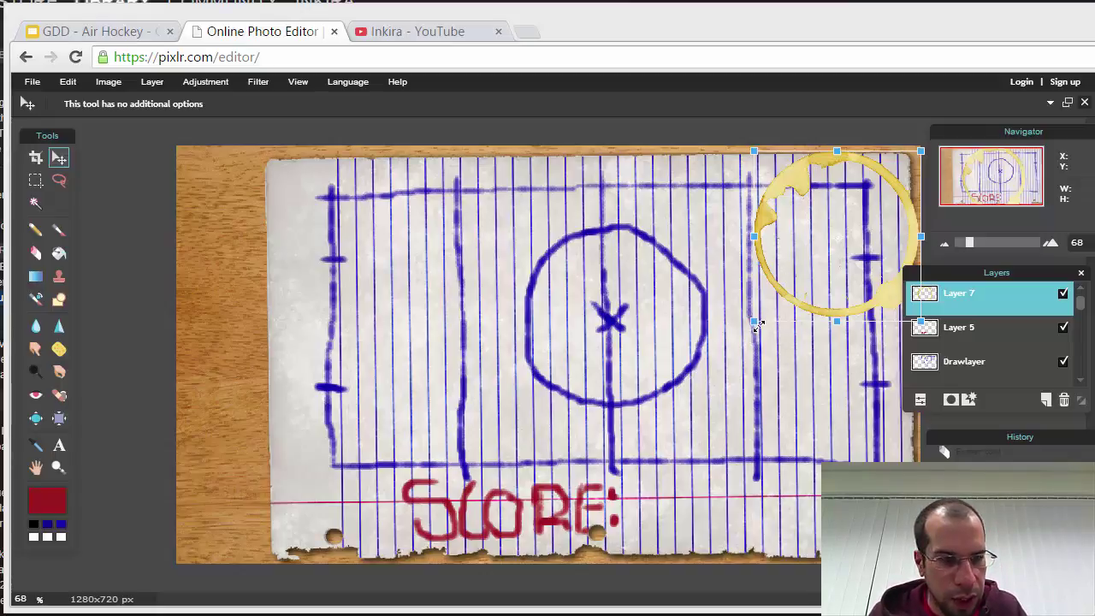
Try larger and smaller stain sizes near the paper's upper-right corner, ending slightly wider than the gap between the field's right border and right vertical line.
left_click_drag(754, 323, 665, 412)
left_click_drag(773, 246, 804, 487)
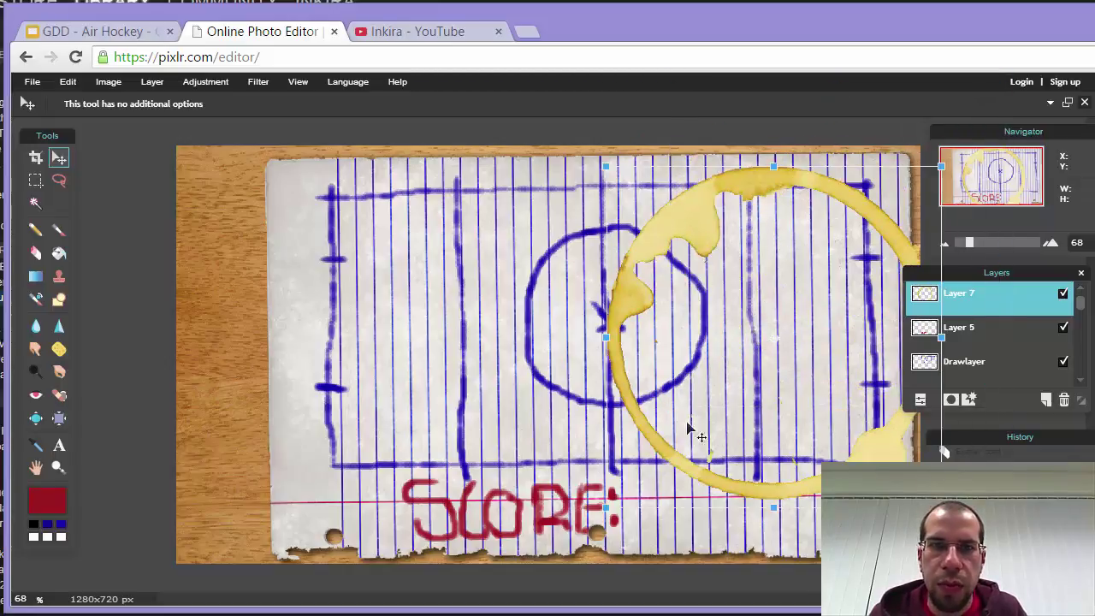
left_click_drag(605, 517, 685, 384)
left_click_drag(773, 366, 860, 235)
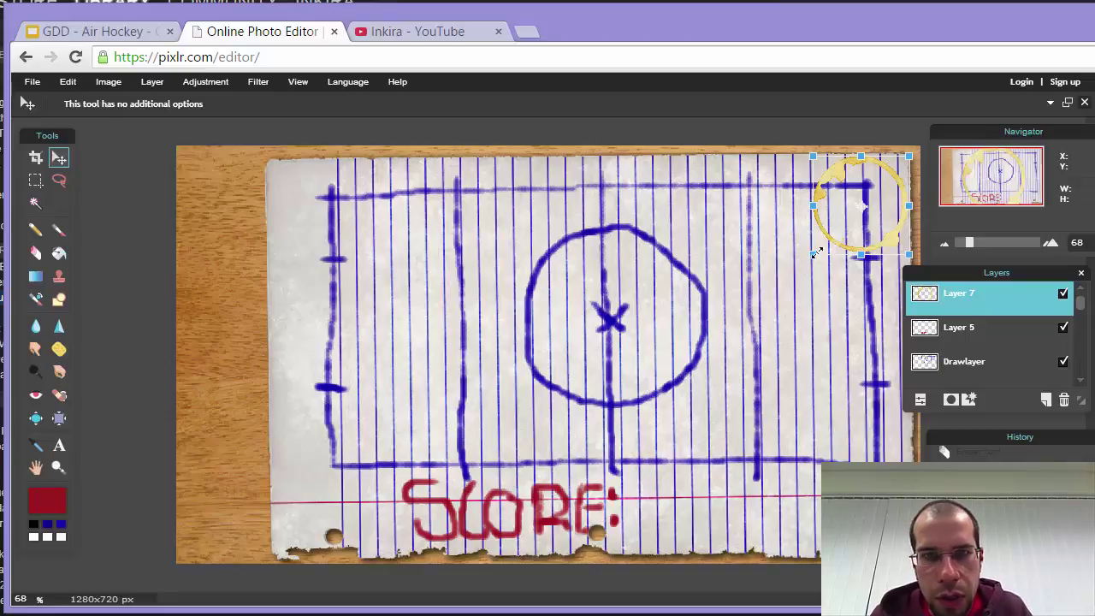
left_click_drag(815, 253, 791, 280)
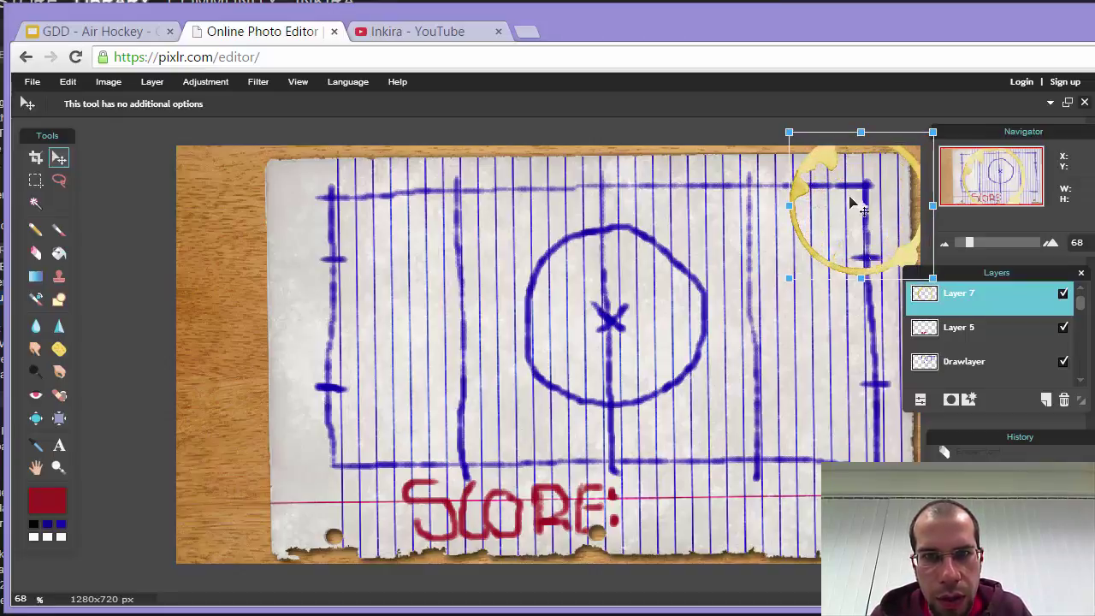
Move the coffee stain over the paper's upper-left corner, rotate it slightly counter-clockwise past the canvas's upper edge, and apply the transform.
left_click_drag(850, 203, 309, 217)
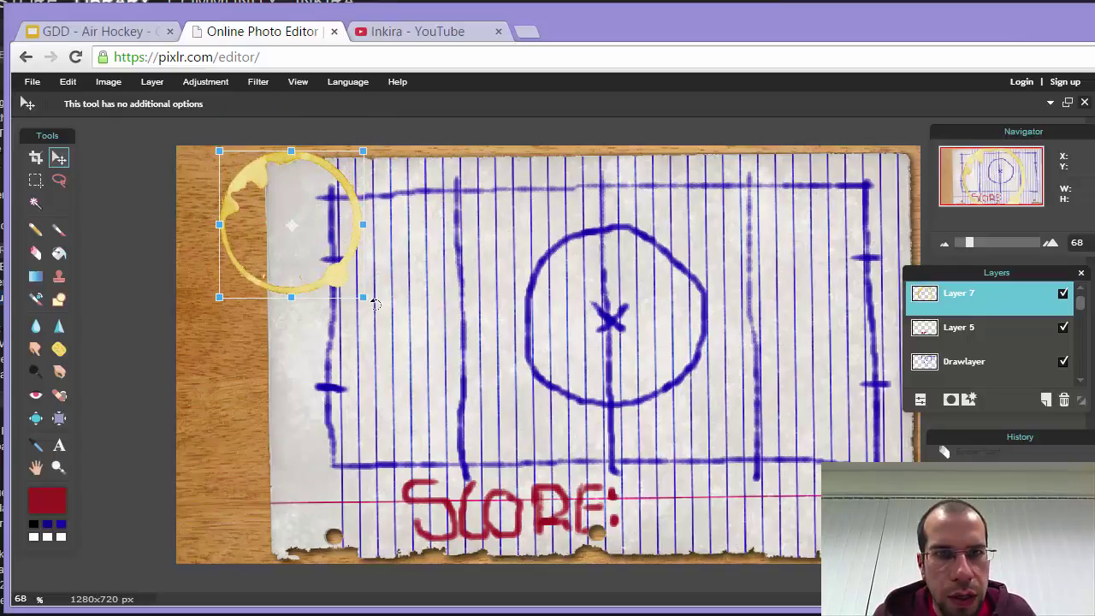
left_click_drag(375, 138, 402, 267)
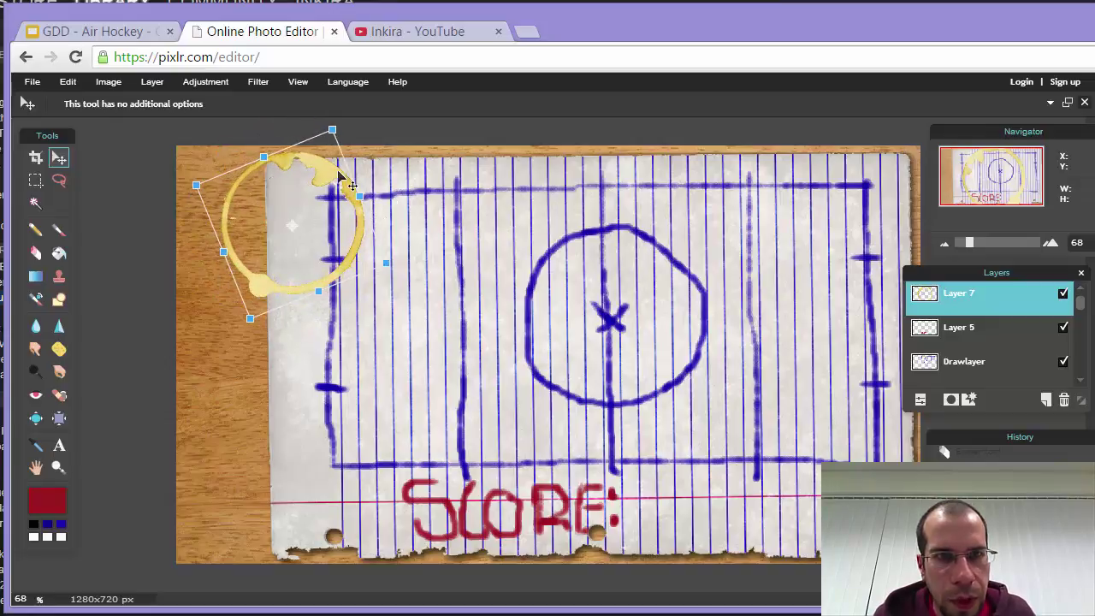
left_click_drag(340, 178, 334, 130)
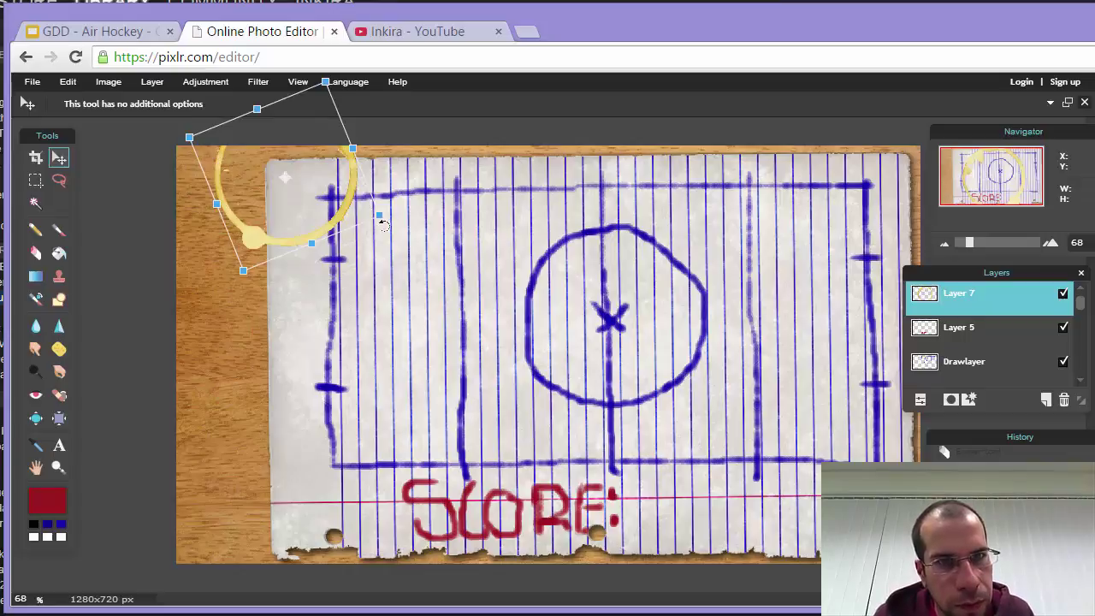
left_click_drag(392, 217, 366, 238)
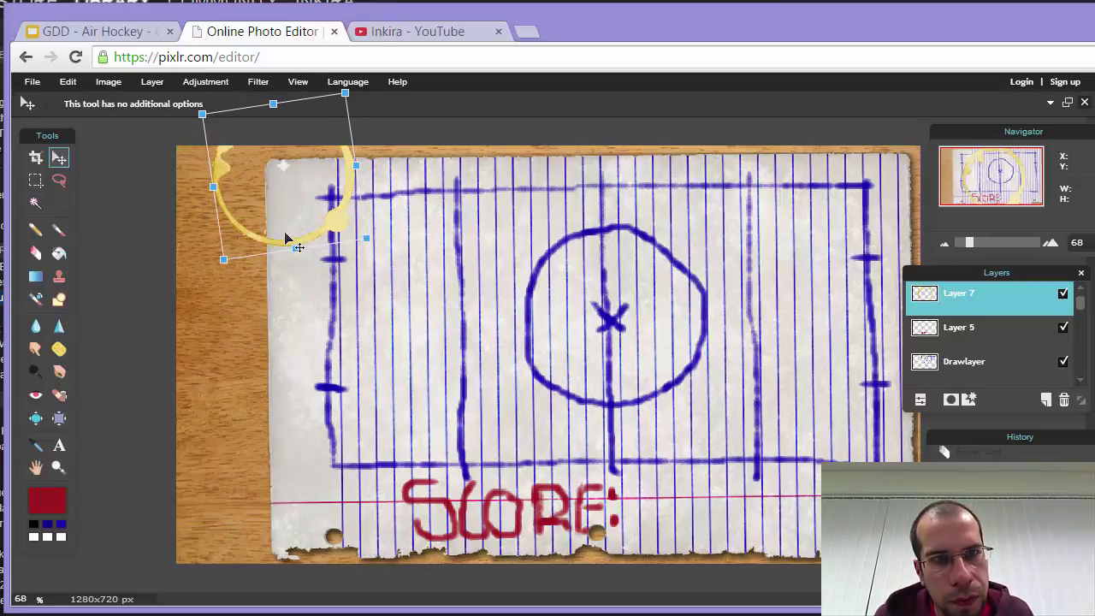
left_click_drag(287, 190, 272, 247)
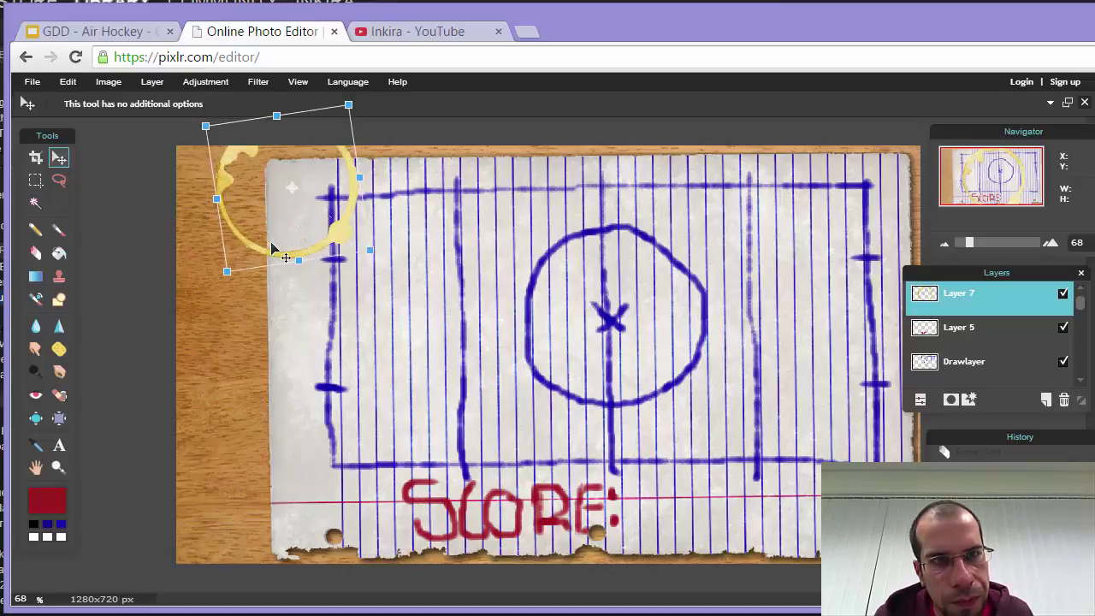
left_click(703, 352)
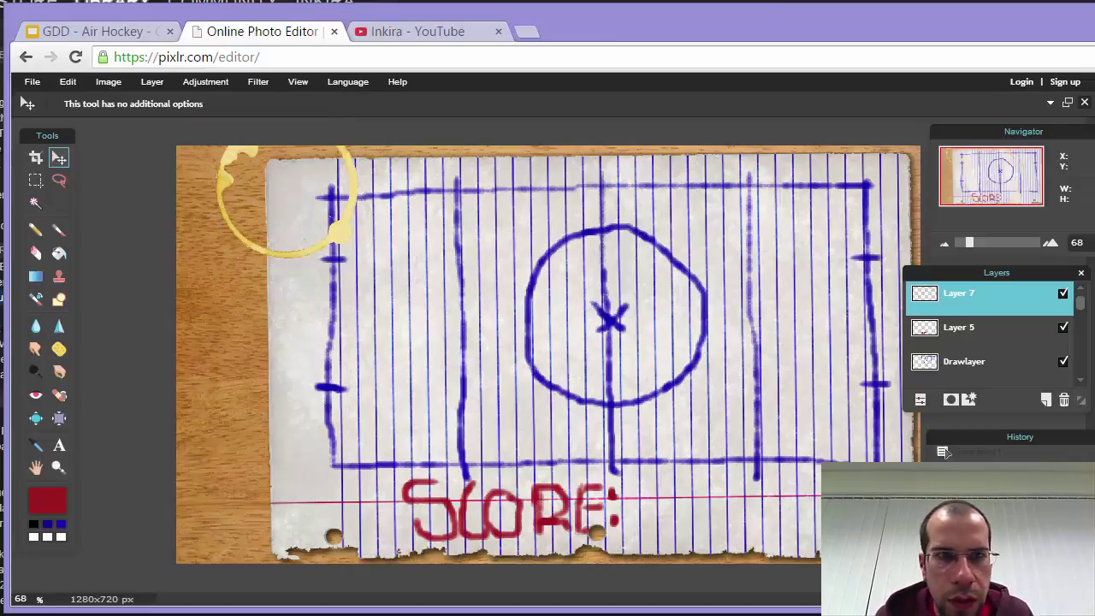
Duplicate the coffee stain layer and move the copy over the lower-right part of the field.
right_click(991, 303)
left_click(1019, 323)
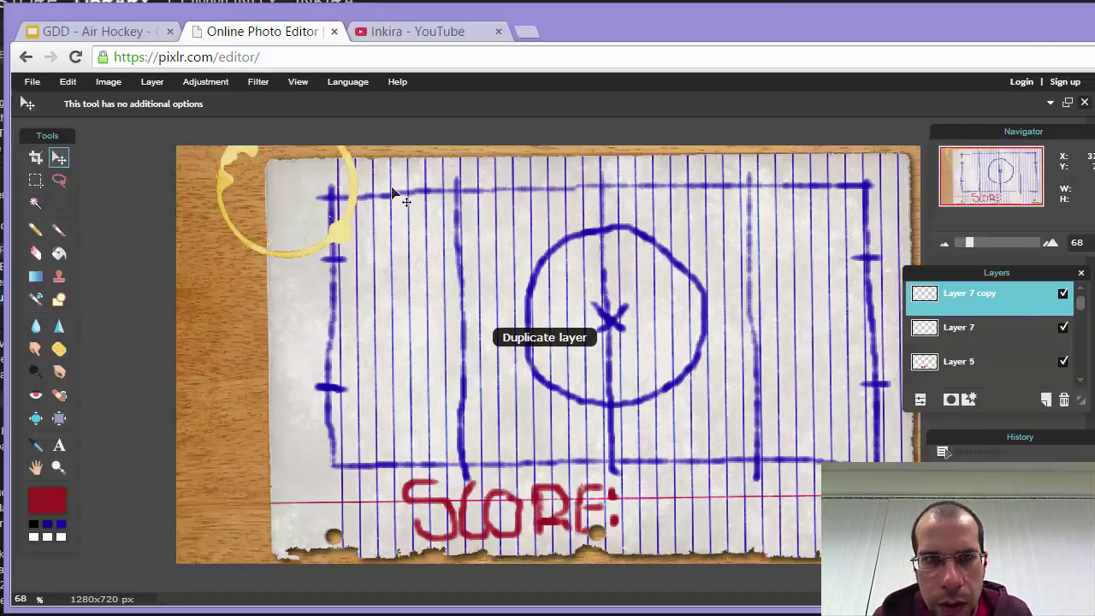
left_click_drag(288, 185, 782, 458)
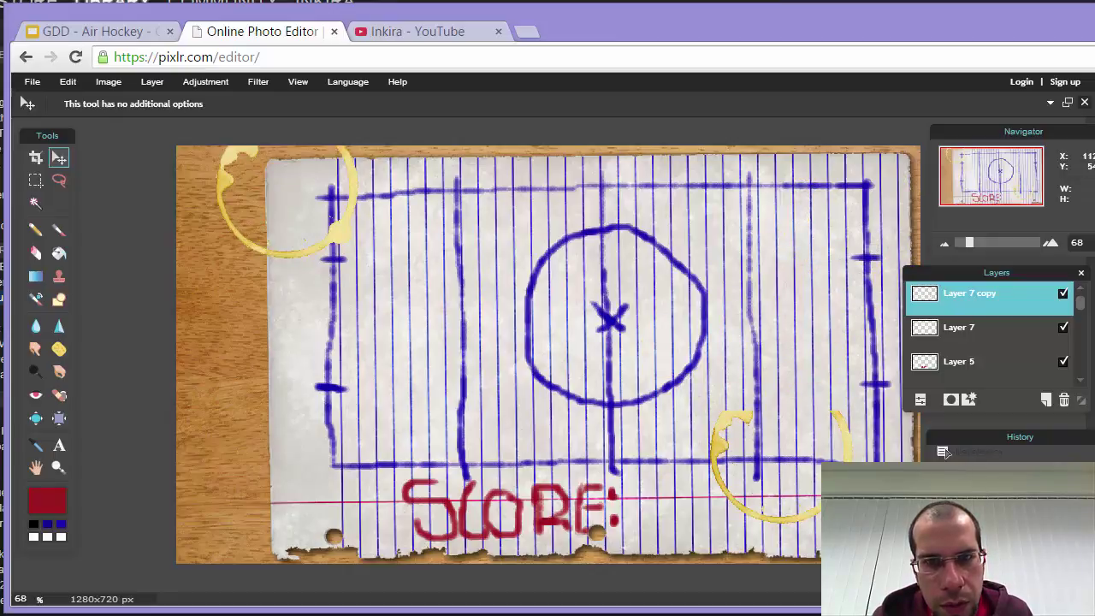
Rotate the copied stain with Free transform so its thick blotch faces left, place it over the paper's lower-right edge, and apply.
left_click(69, 81)
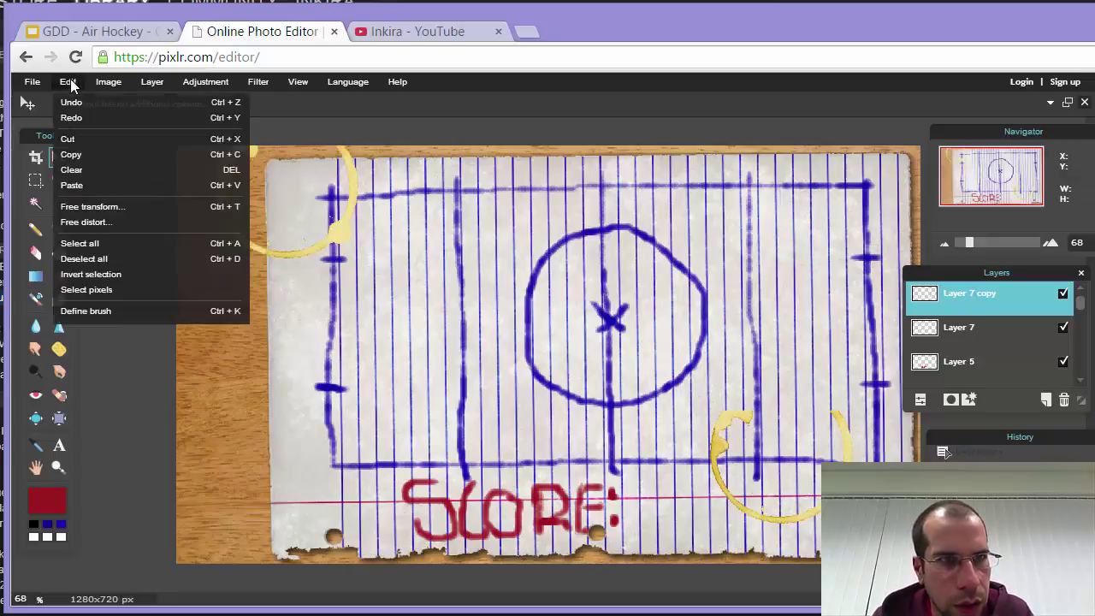
left_click(108, 214)
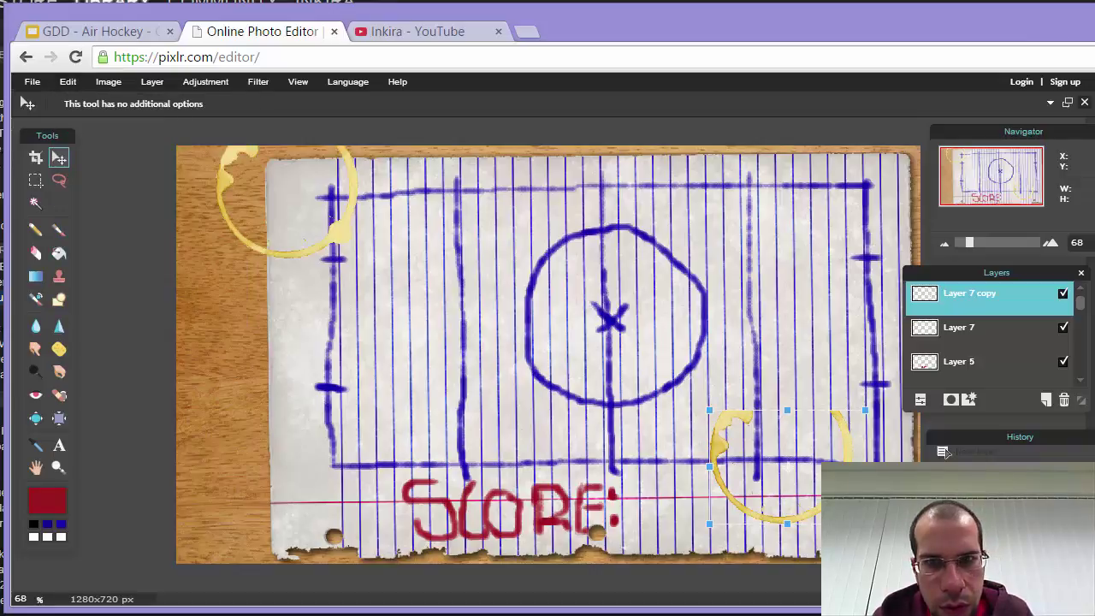
left_click_drag(871, 397, 855, 438)
left_click_drag(783, 423, 827, 507)
left_click_drag(947, 450, 921, 181)
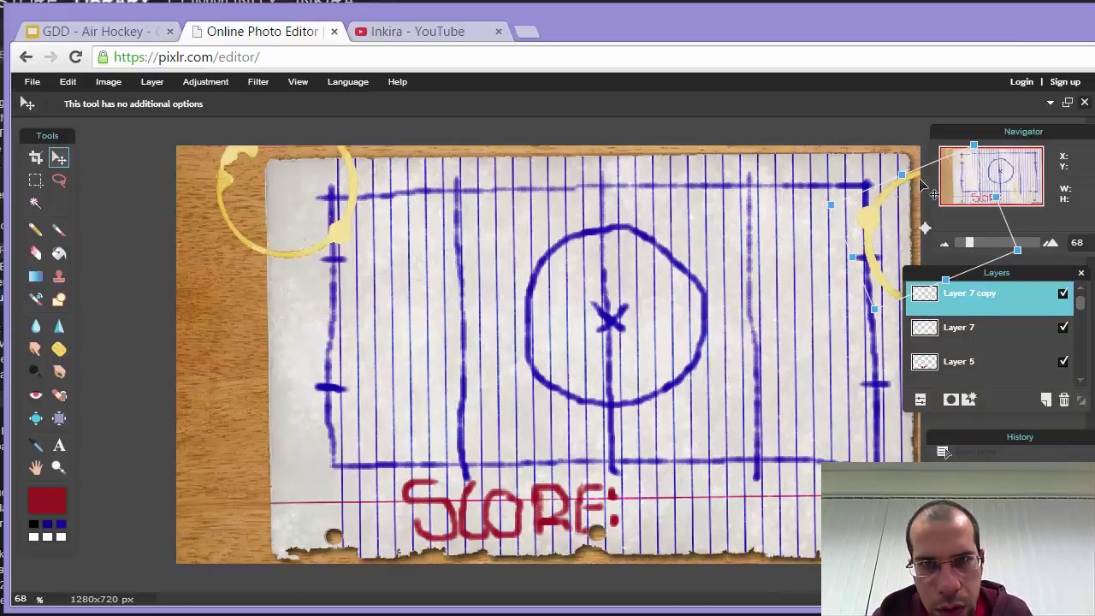
left_click_drag(1026, 238, 1028, 220)
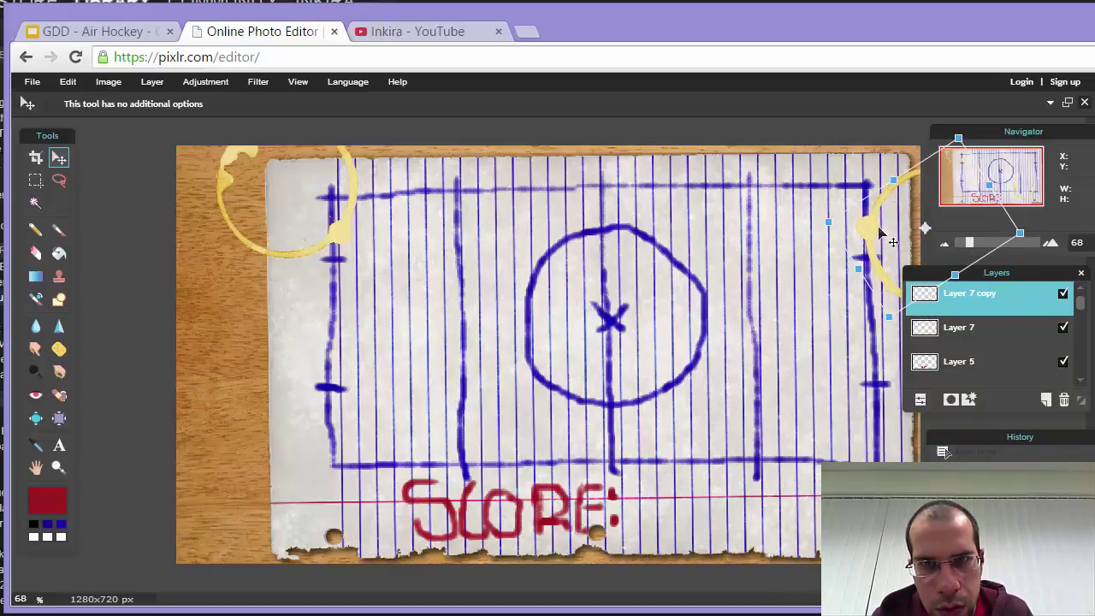
left_click_drag(881, 238, 874, 452)
key("Return")
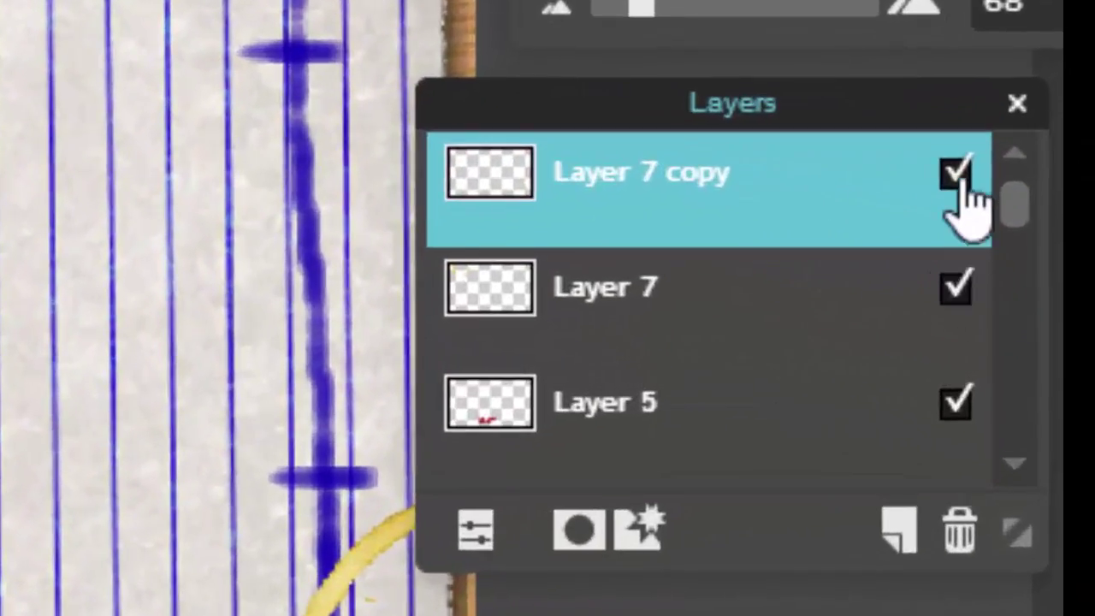
Hide the Layer 7 copy layer and rename Layer 7 as stain1.
left_click(956, 175)
left_click(743, 329)
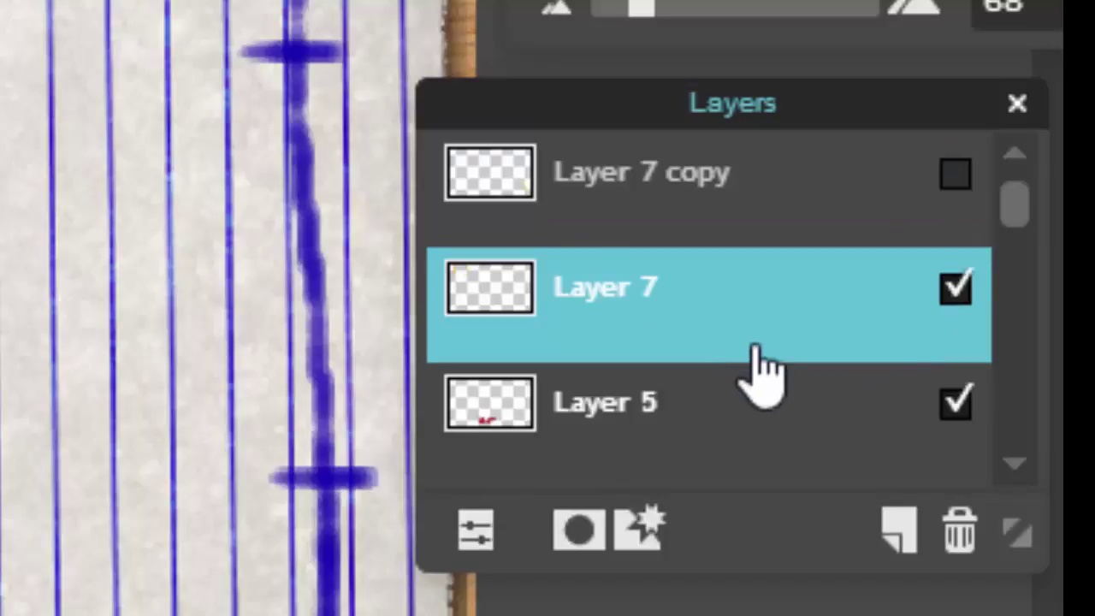
double_click(614, 335)
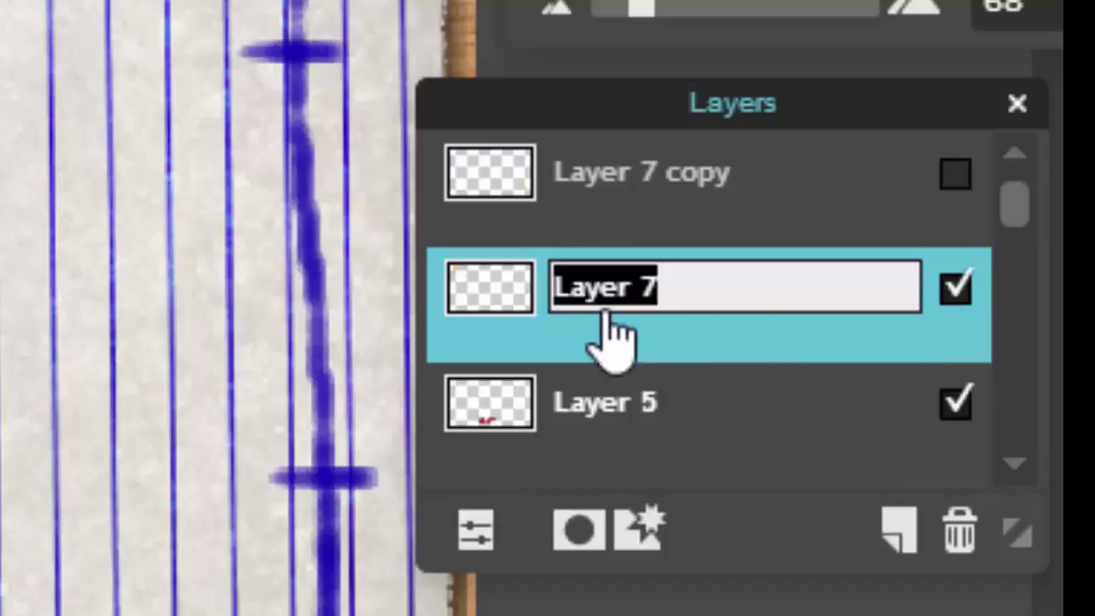
type("stanin")
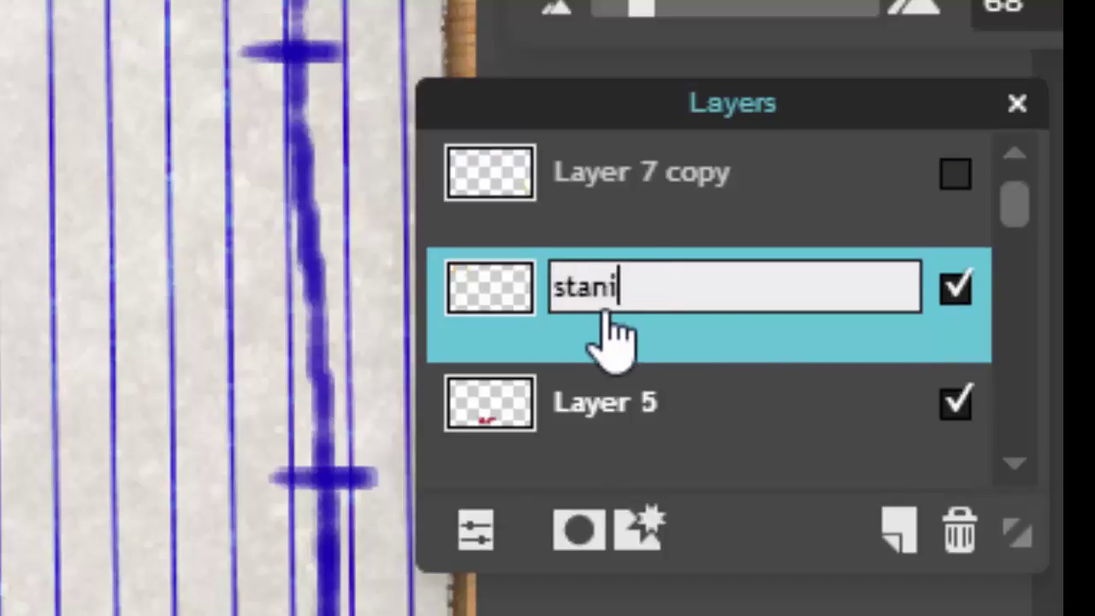
key("BackSpace")
key("BackSpace")
key("BackSpace")
type("in1")
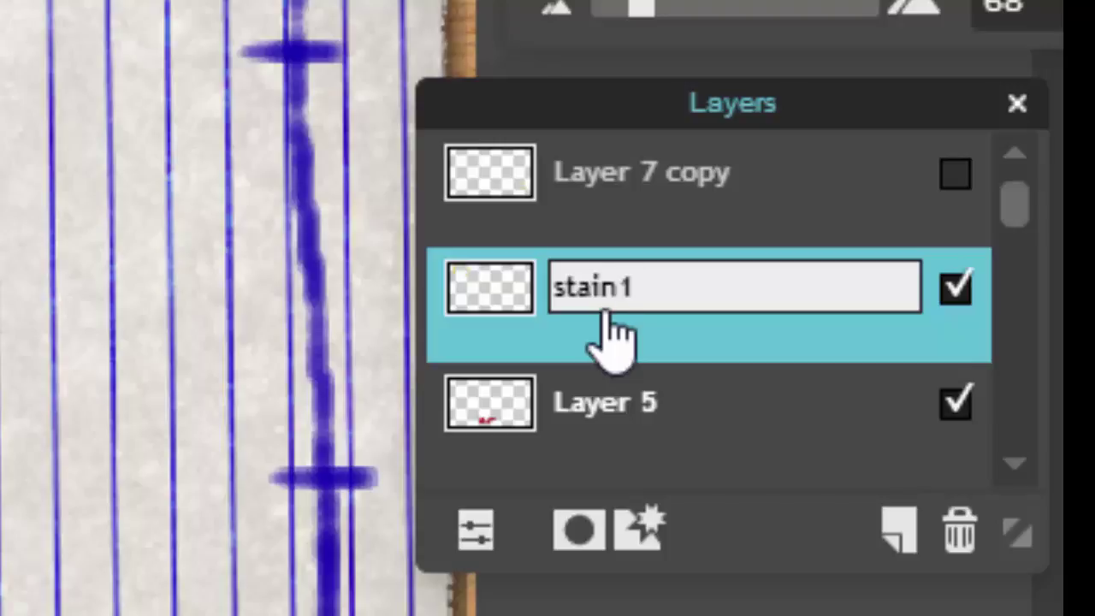
key("Return")
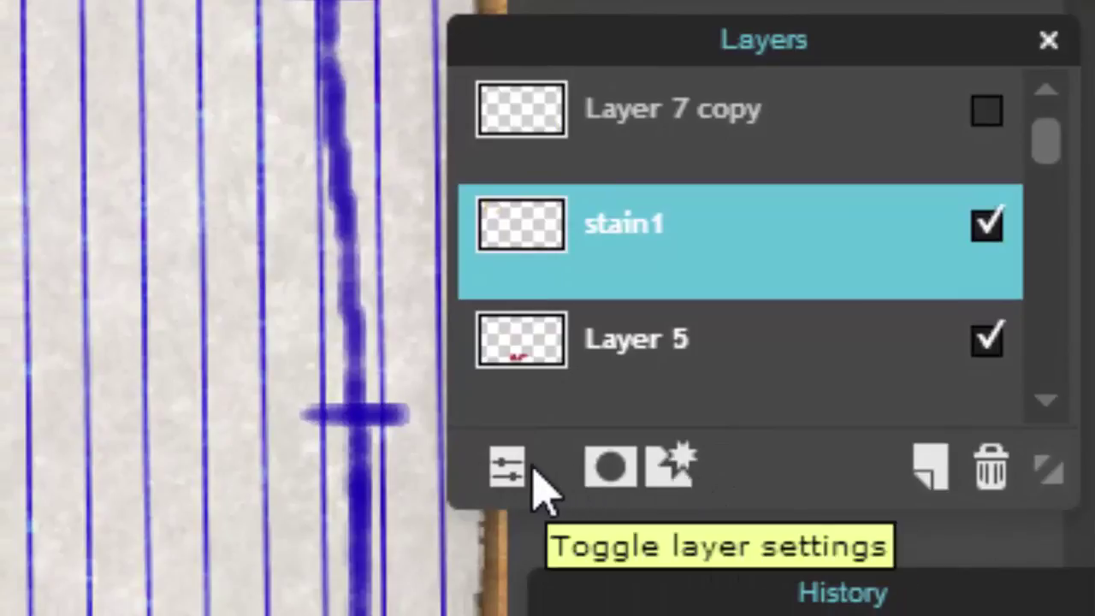
Try the Add and Overlay blend modes on the stain1 layer.
left_click(508, 469)
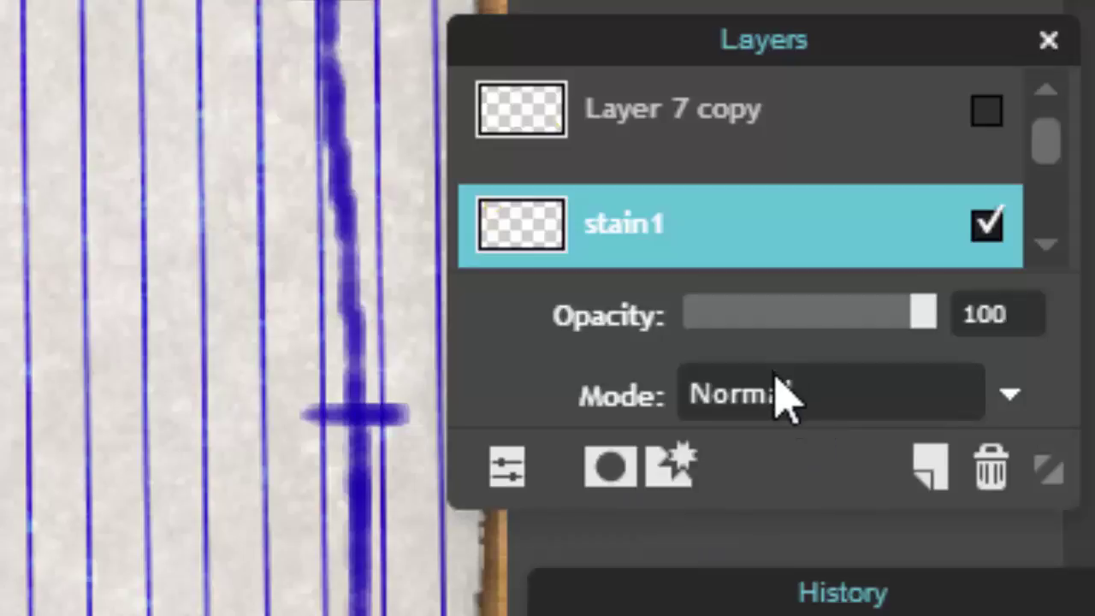
left_click(813, 393)
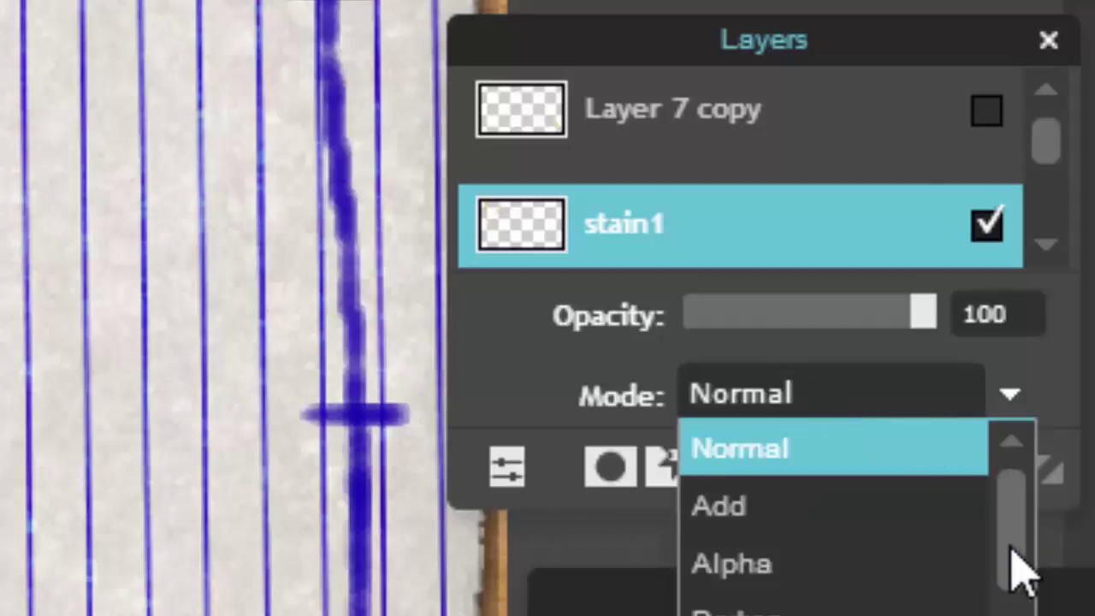
mouse_move(1021, 582)
left_mouse_down()
mouse_move(1018, 615)
mouse_move(1014, 518)
mouse_move(884, 454)
left_mouse_up()
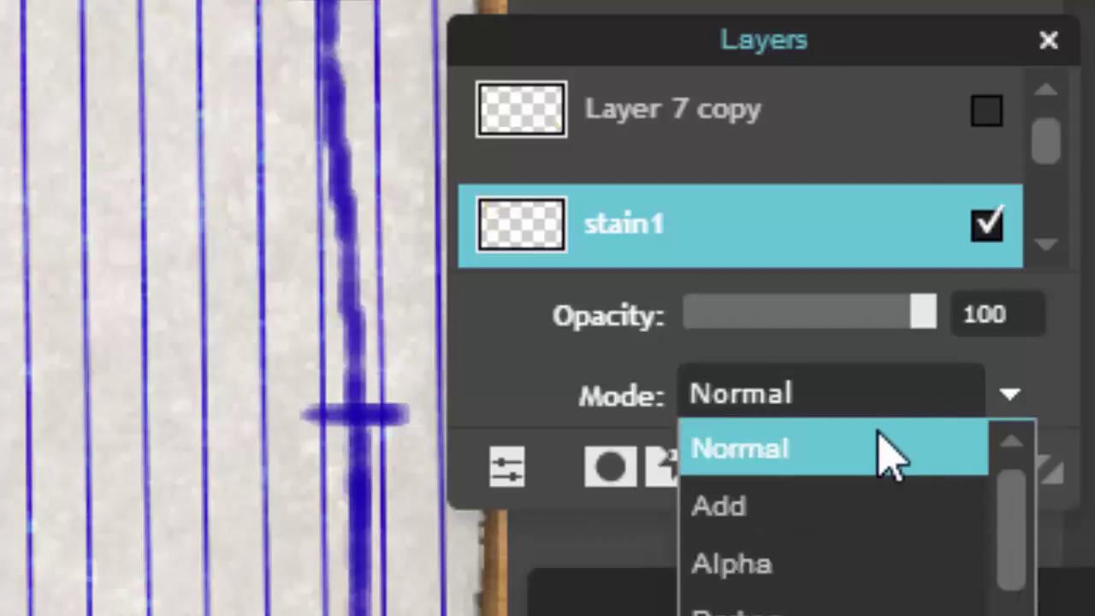
left_click(890, 454)
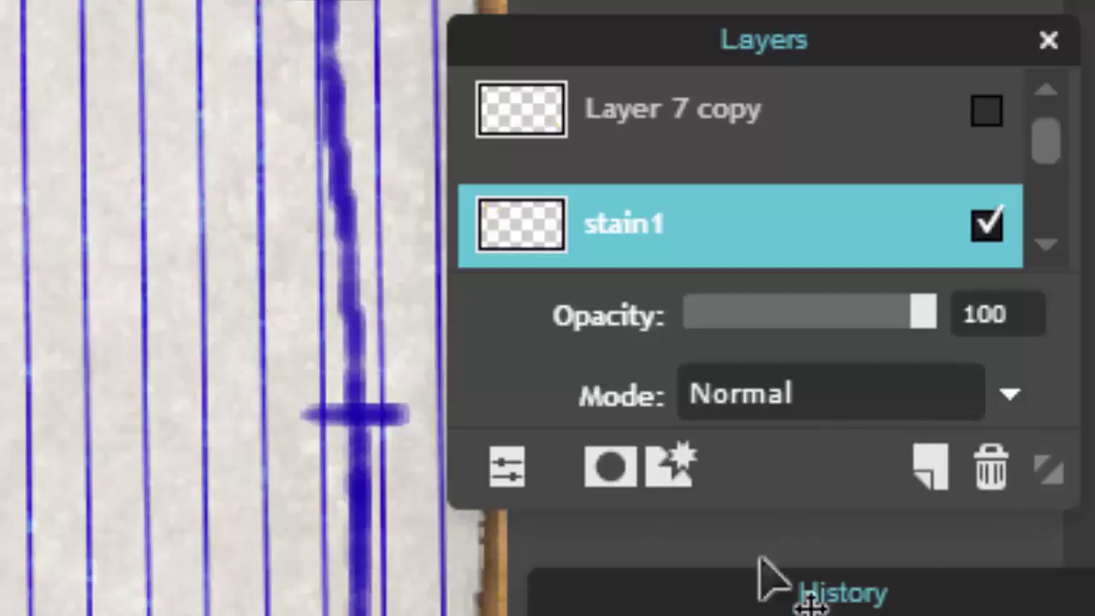
left_click(855, 403)
left_click(855, 403)
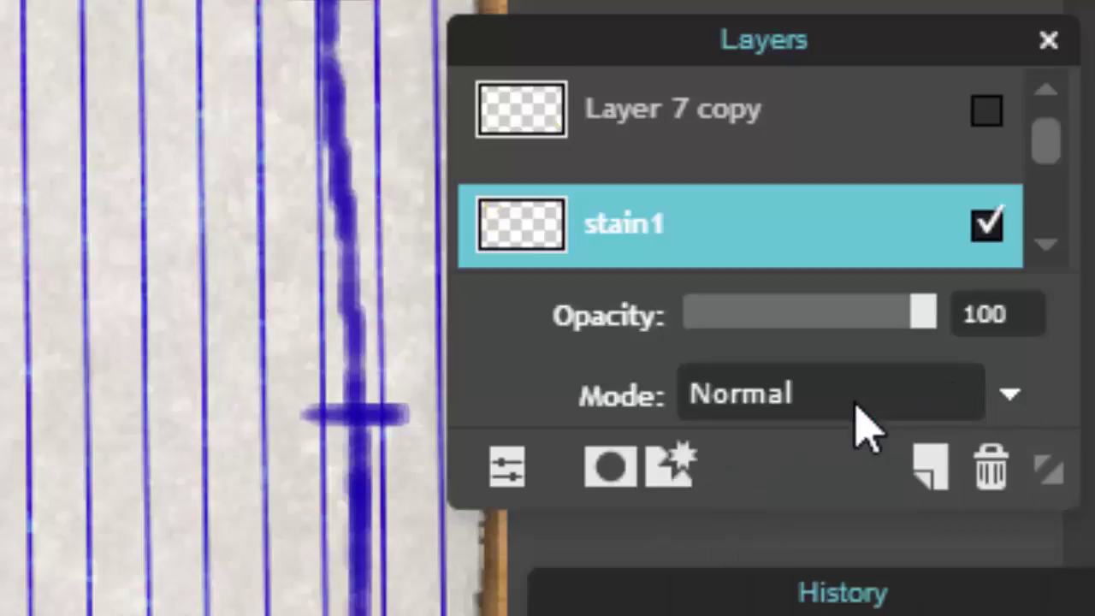
left_click(858, 409)
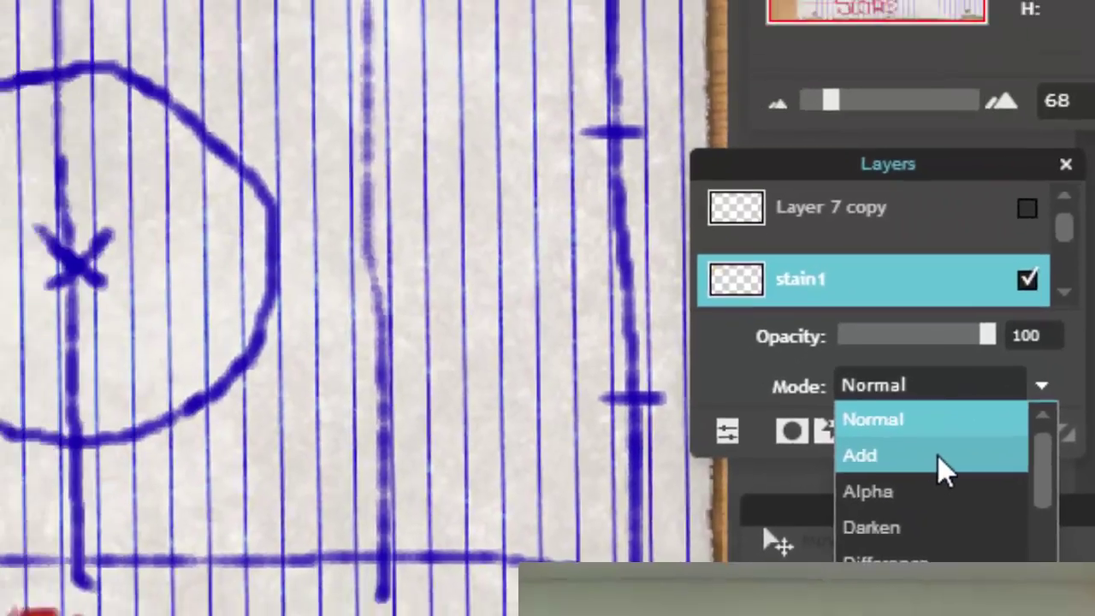
left_click(855, 501)
left_click(1065, 378)
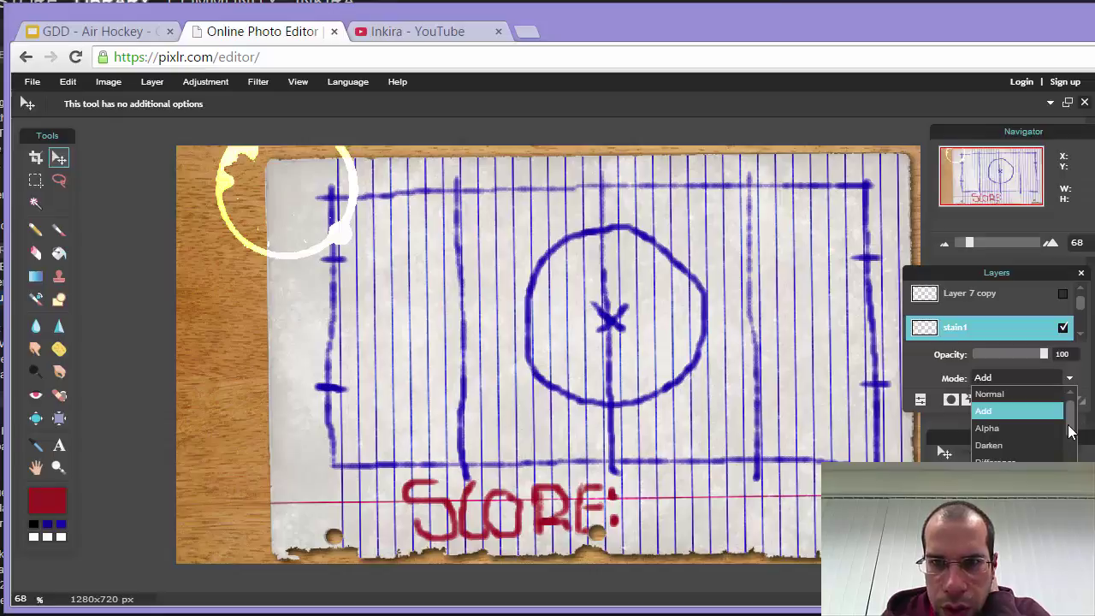
scroll(1074, 430, "down", 3)
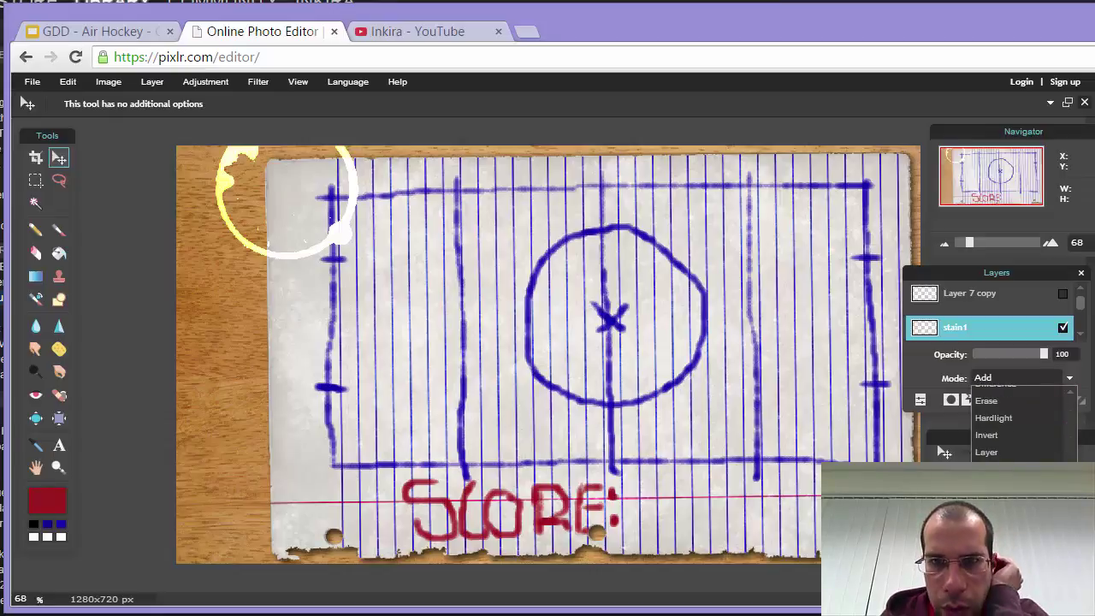
left_click(992, 434)
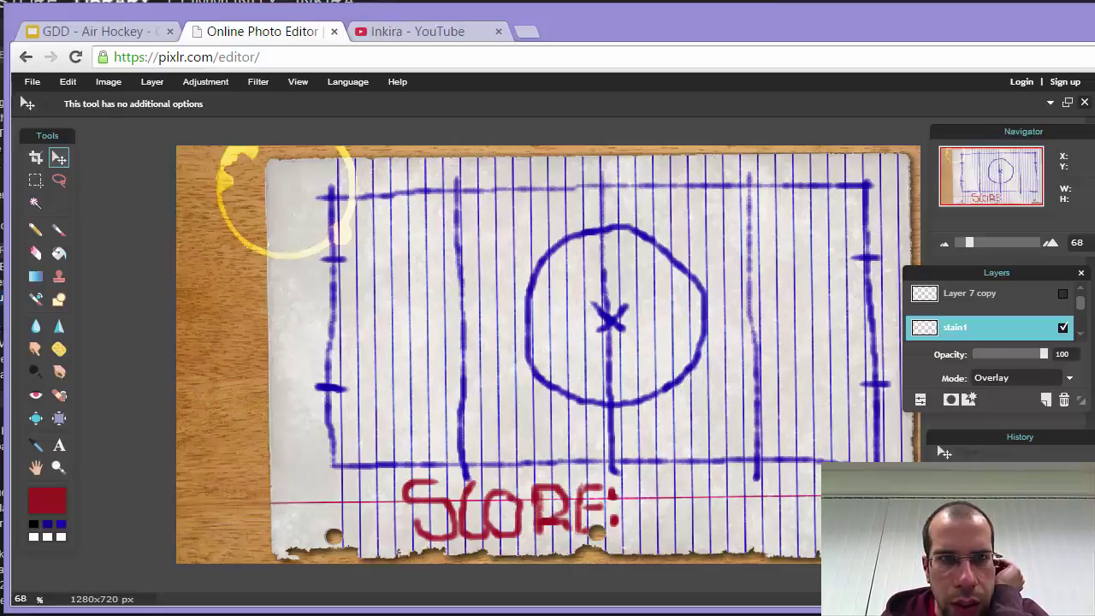
Set the stain1 layer's blend mode to Multiply and its opacity to 76, and close the layer settings.
left_click(1069, 377)
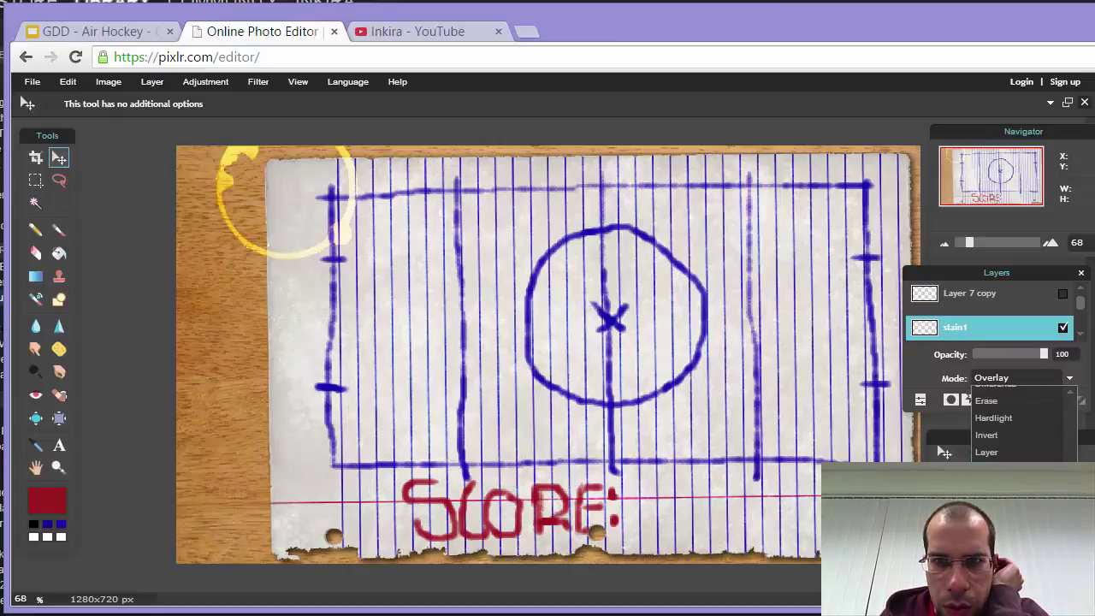
left_click(1001, 419)
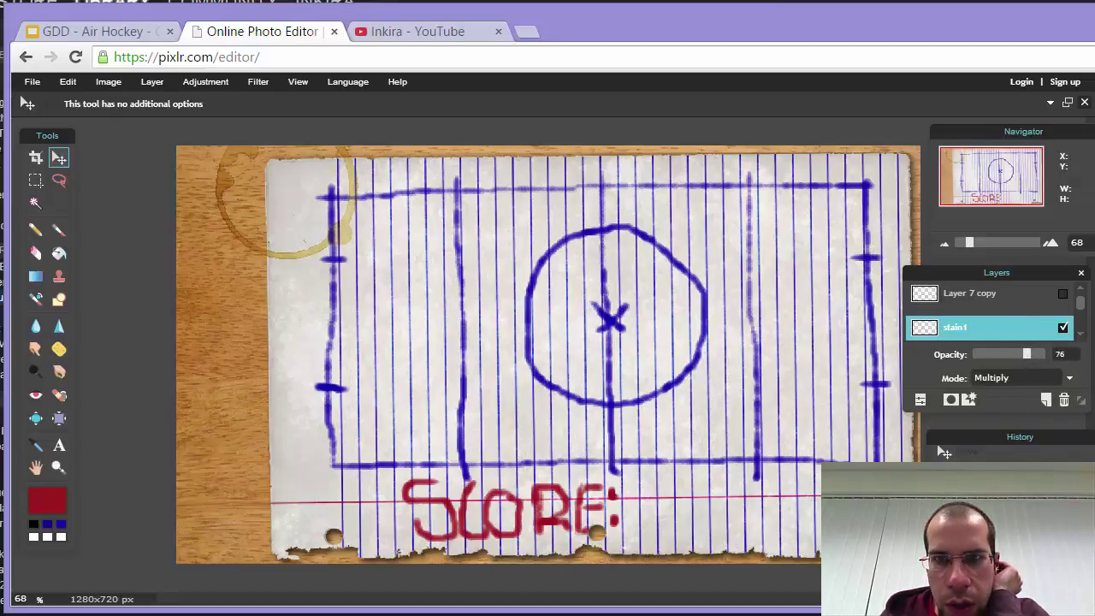
left_click(920, 399)
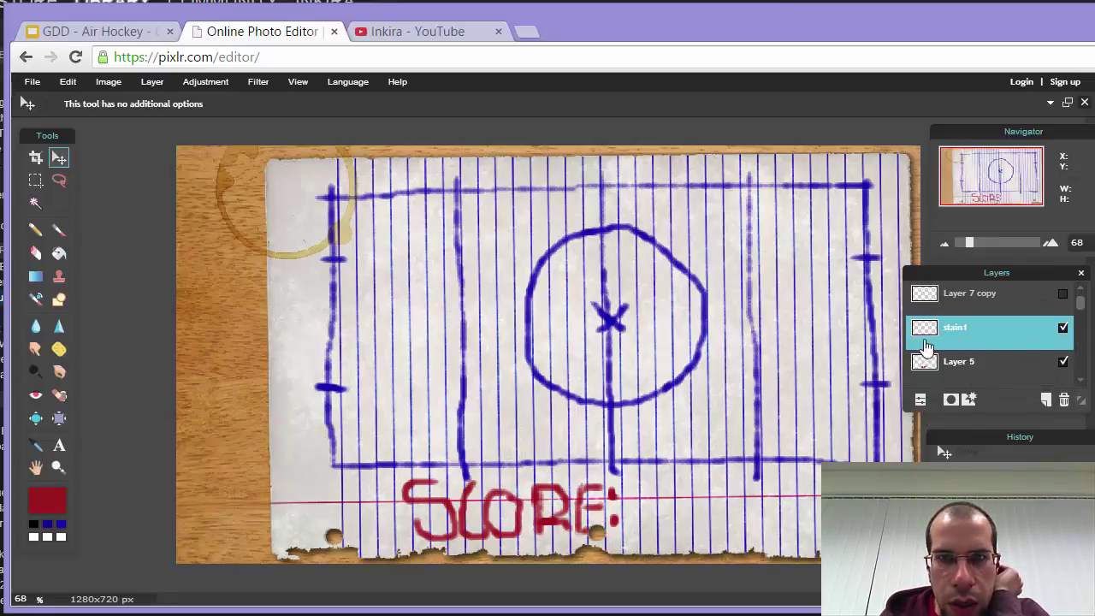
left_click_drag(945, 271, 966, 280)
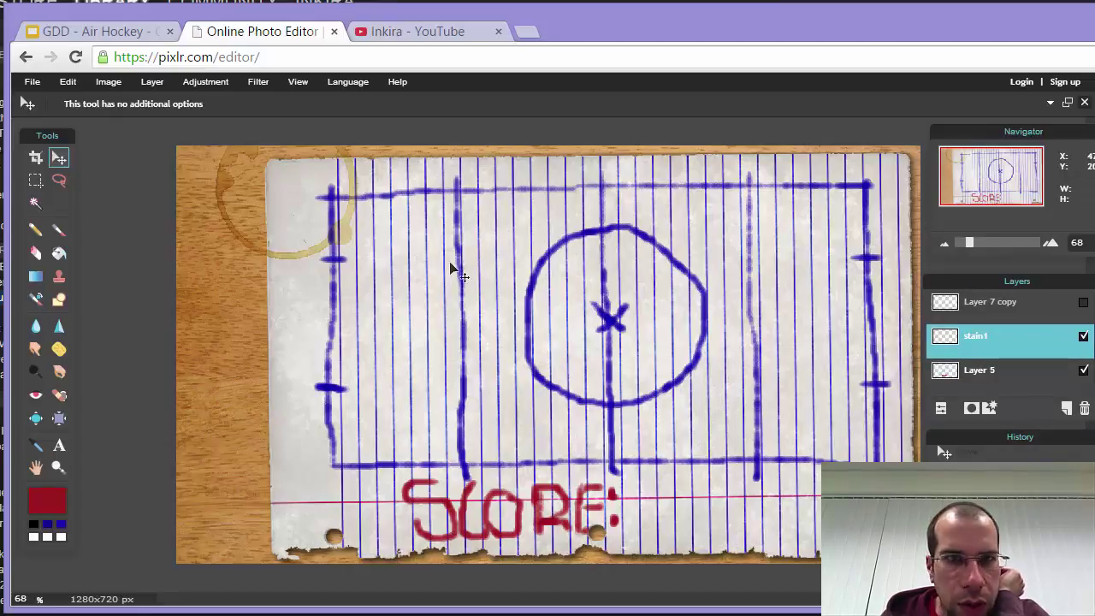
Cut the part of stain1 lying on the wood beside the paper with a rectangular selection and paste it as a new layer.
left_click(36, 179)
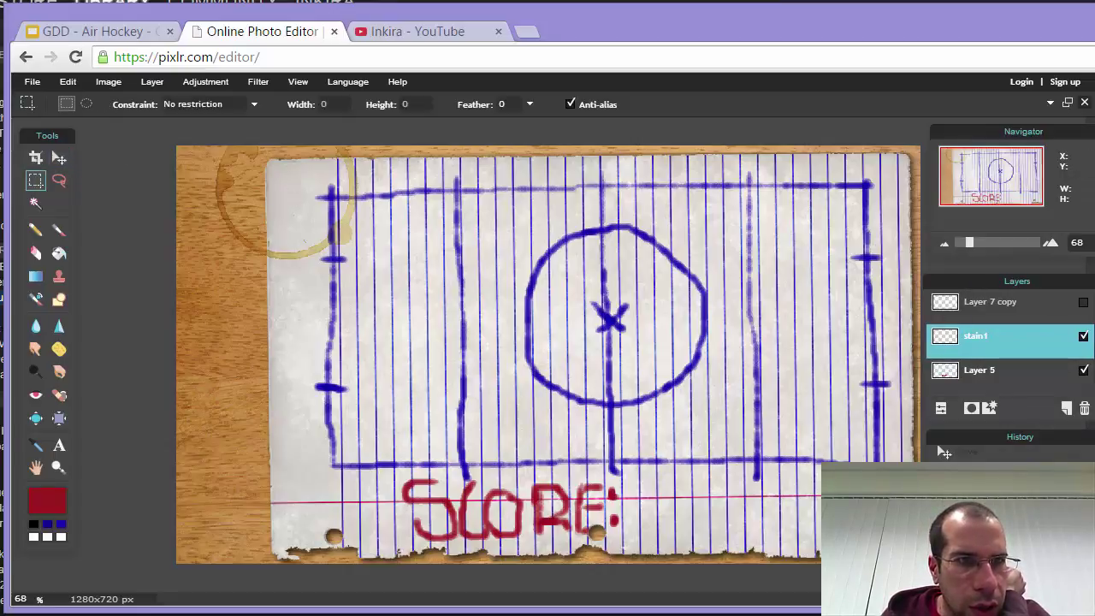
left_click_drag(190, 124, 264, 284)
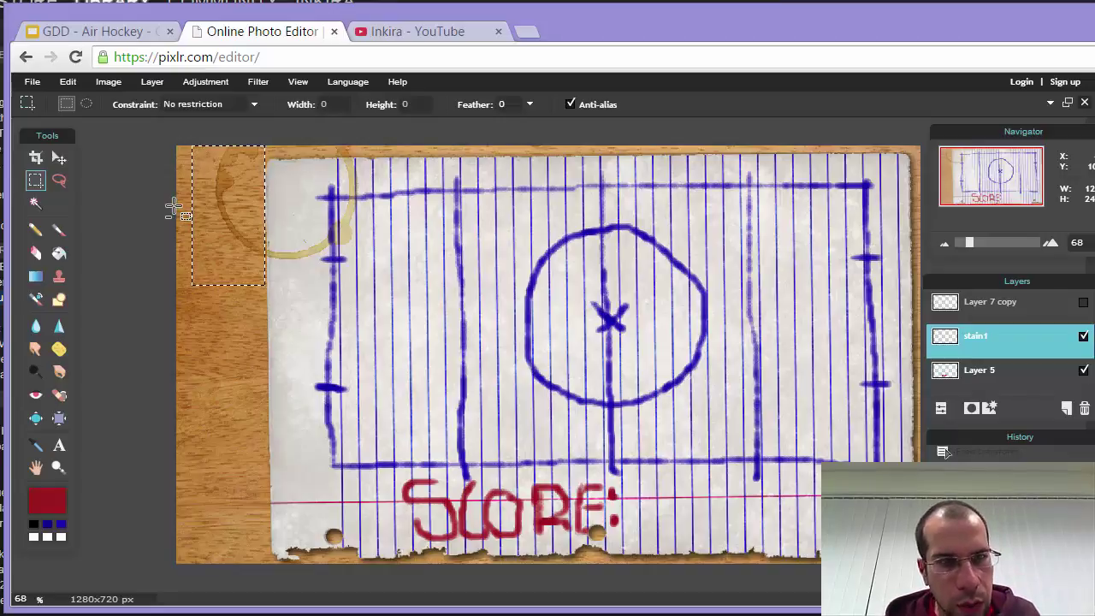
key("Delete")
key("ctrl+d")
key("ctrl+v")
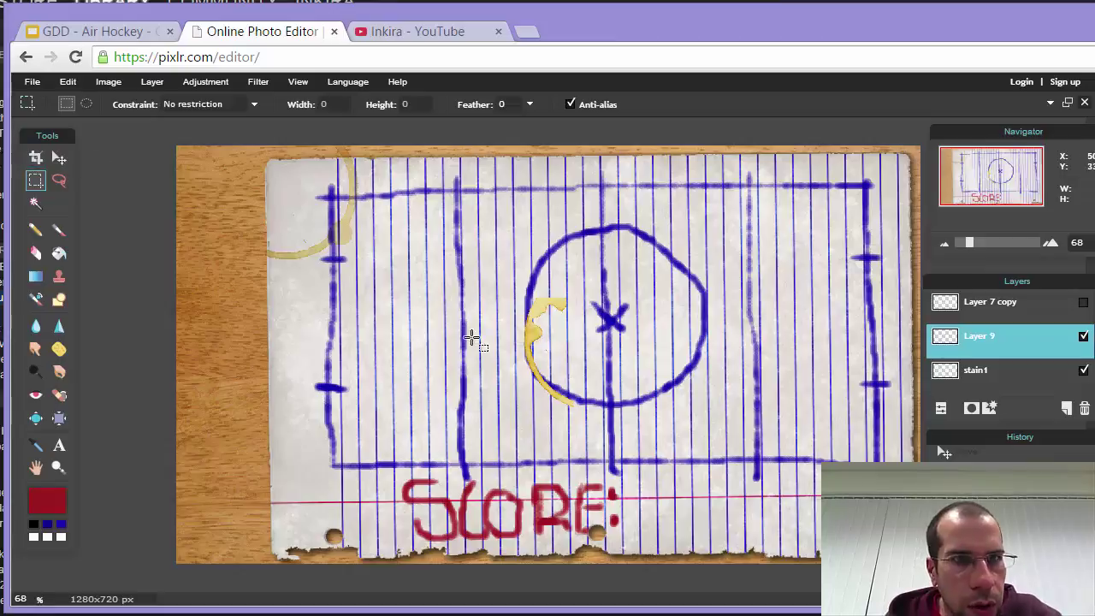
left_click(60, 163)
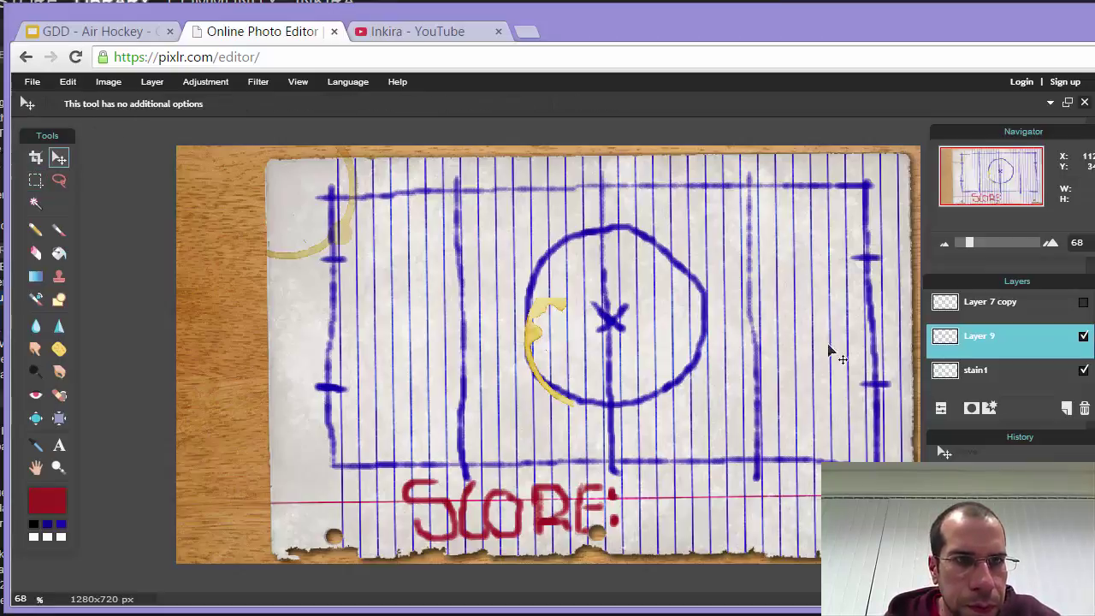
Move the cut stain piece back into the ring on the wood beside the paper and set its blend mode to Multiply.
left_click_drag(537, 351, 232, 184)
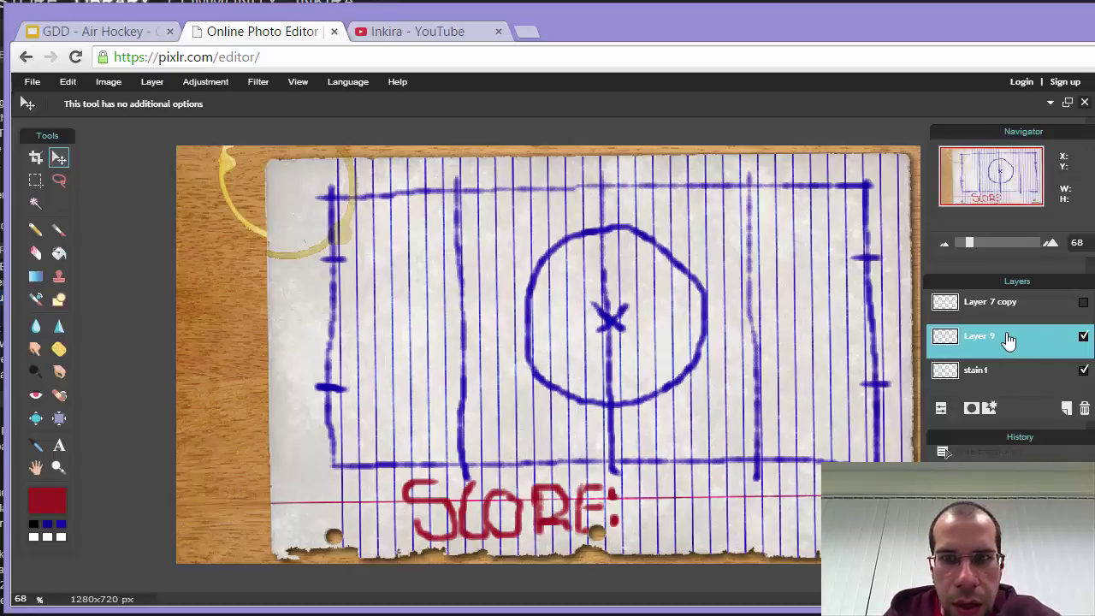
left_click(939, 409)
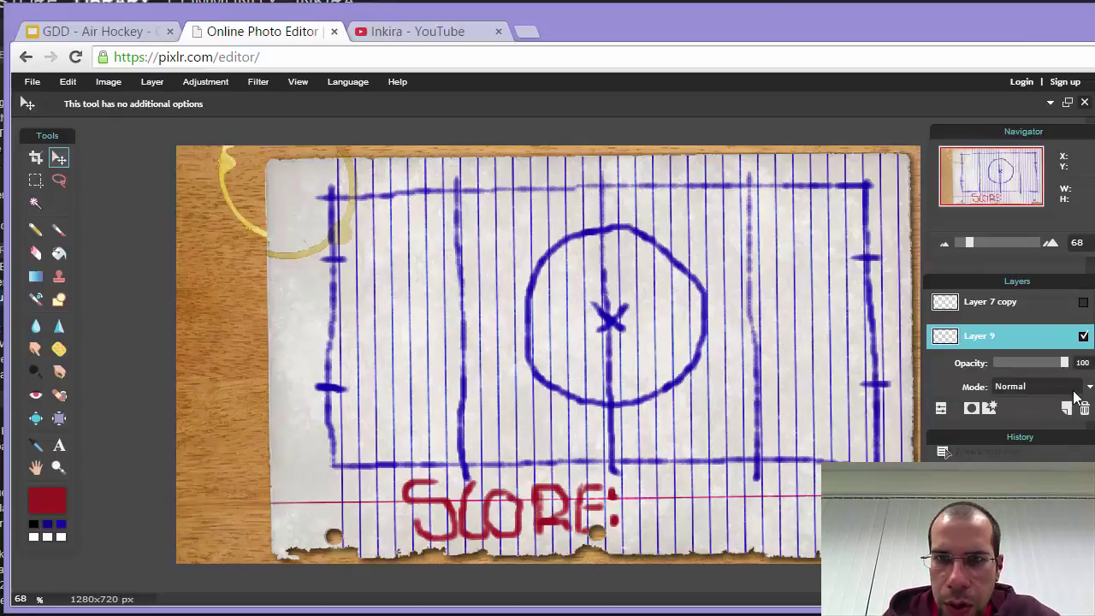
left_click(1089, 386)
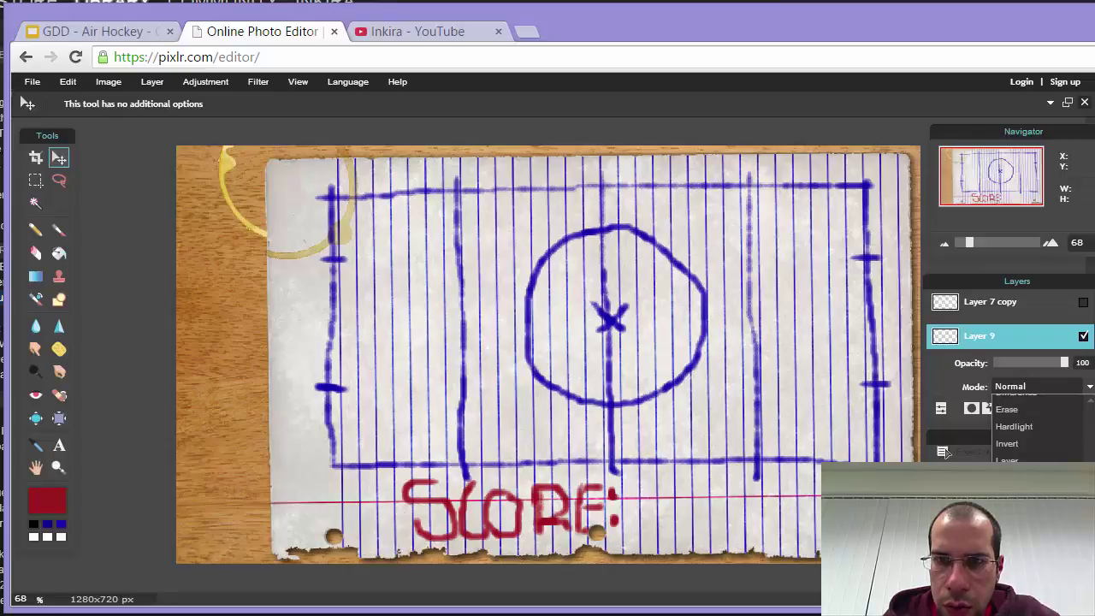
key("o")
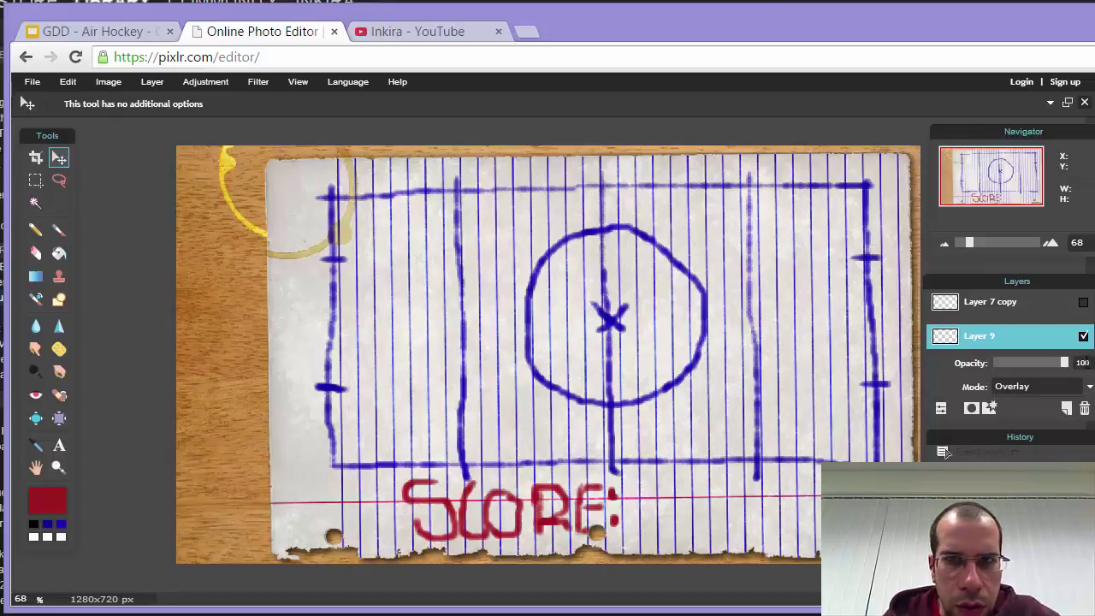
left_click(1090, 387)
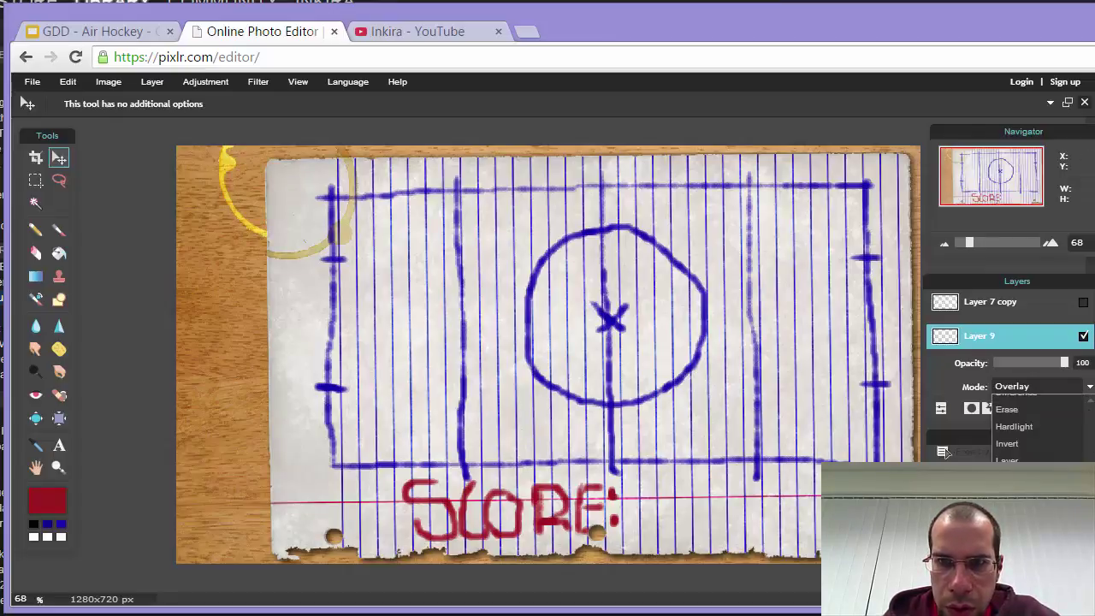
key("m")
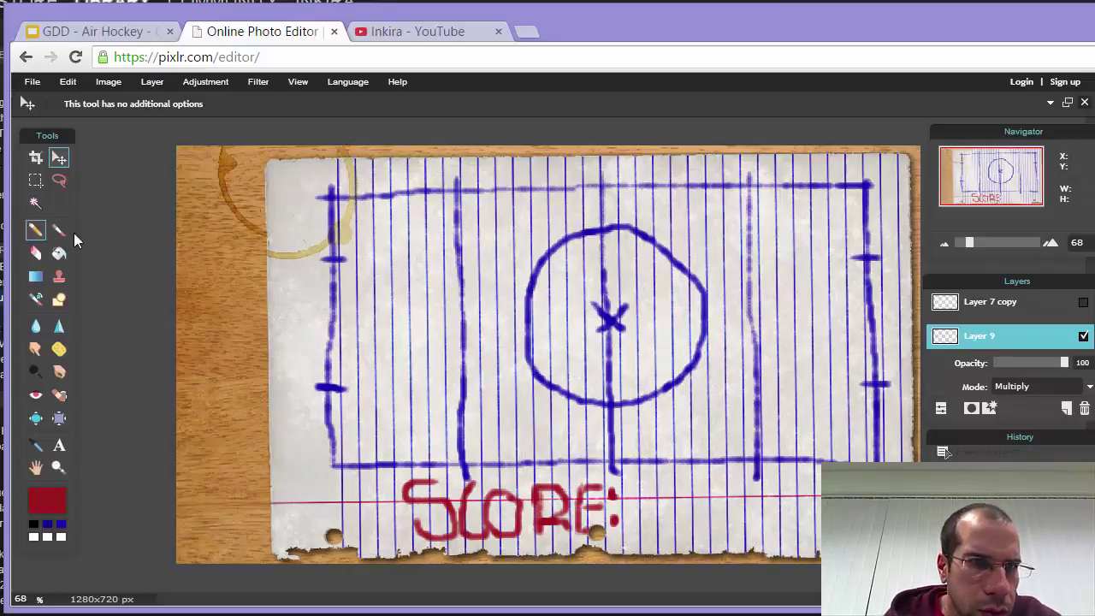
Select the Eraser tool, show the Layer 7 copy layer and set that layer's blend mode to Multiply.
left_click(36, 253)
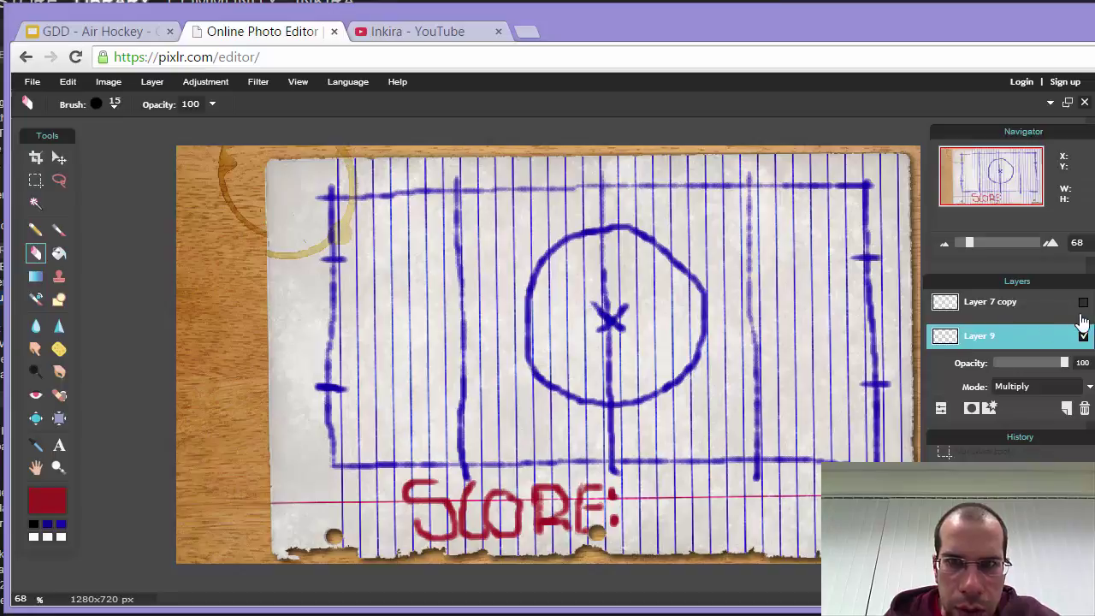
left_click(1040, 309)
left_click(940, 410)
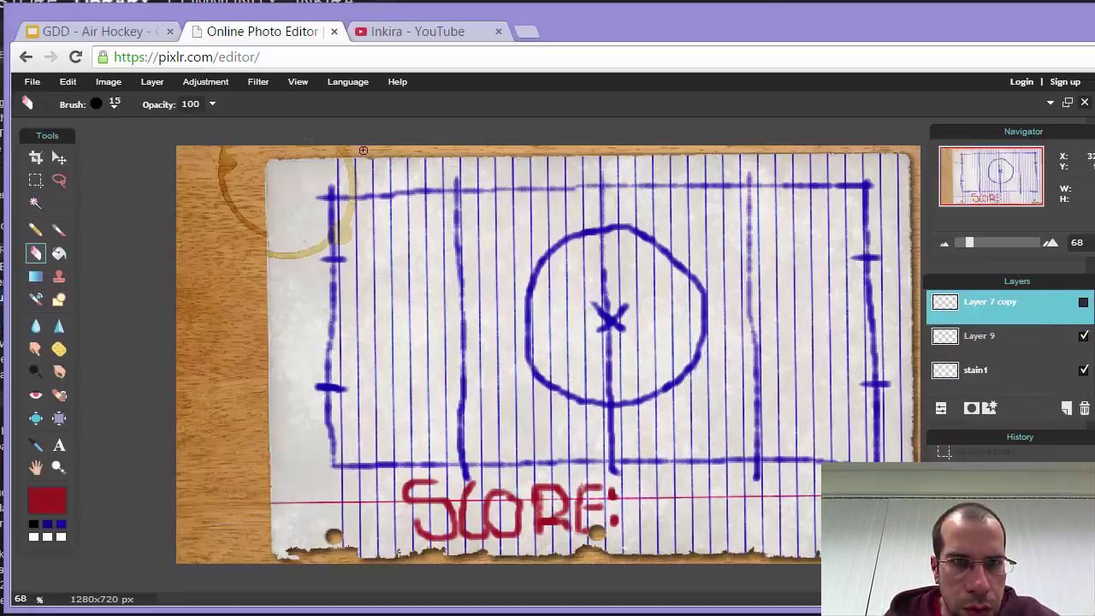
left_click(980, 369)
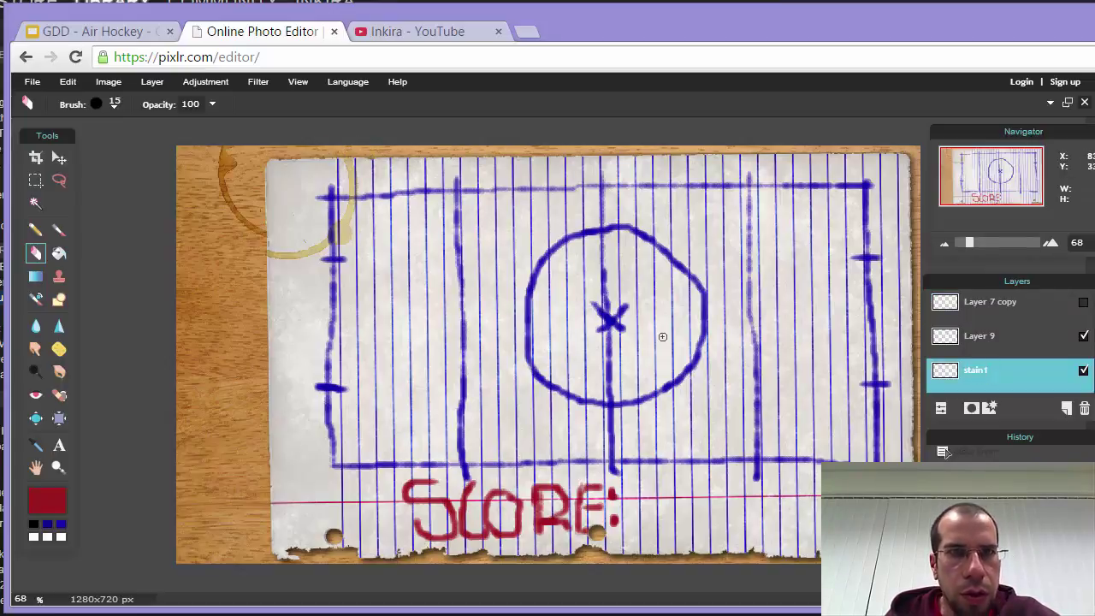
left_click(992, 313)
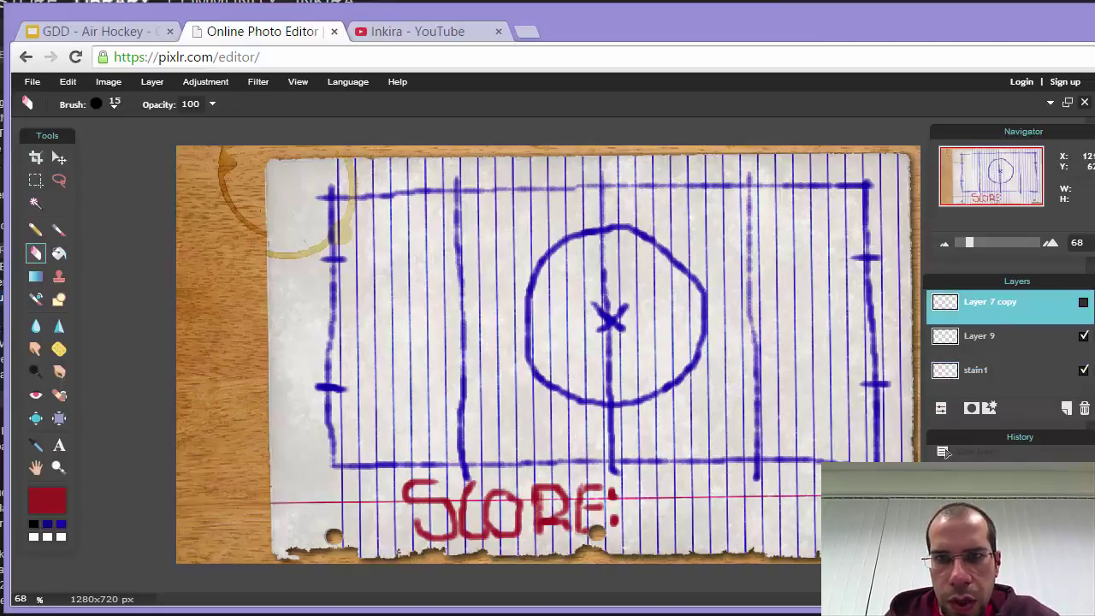
left_click(1082, 303)
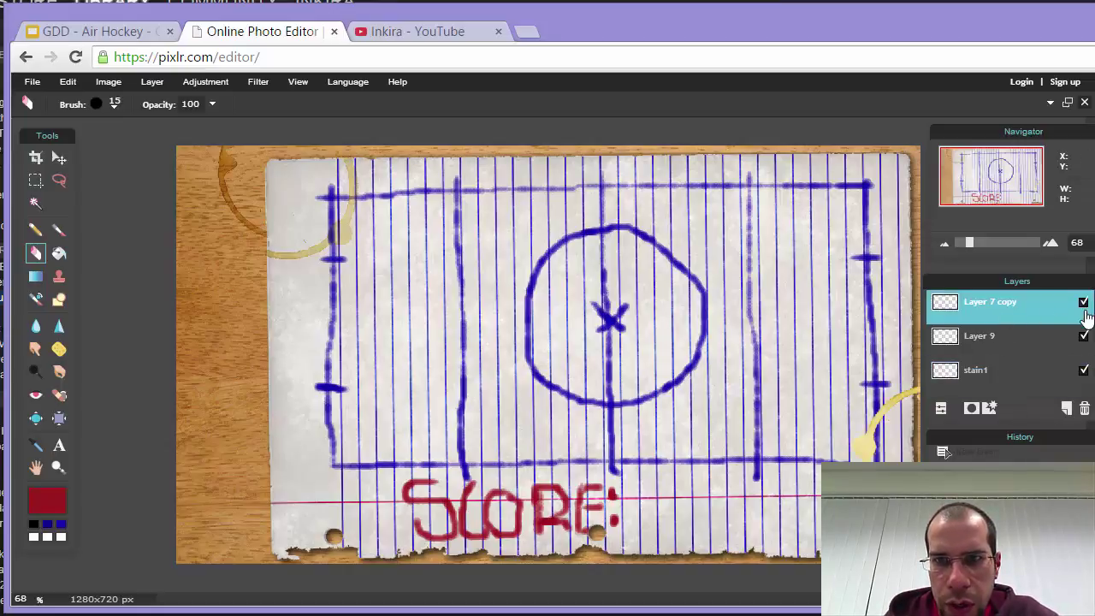
left_click(938, 409)
left_click(1026, 388)
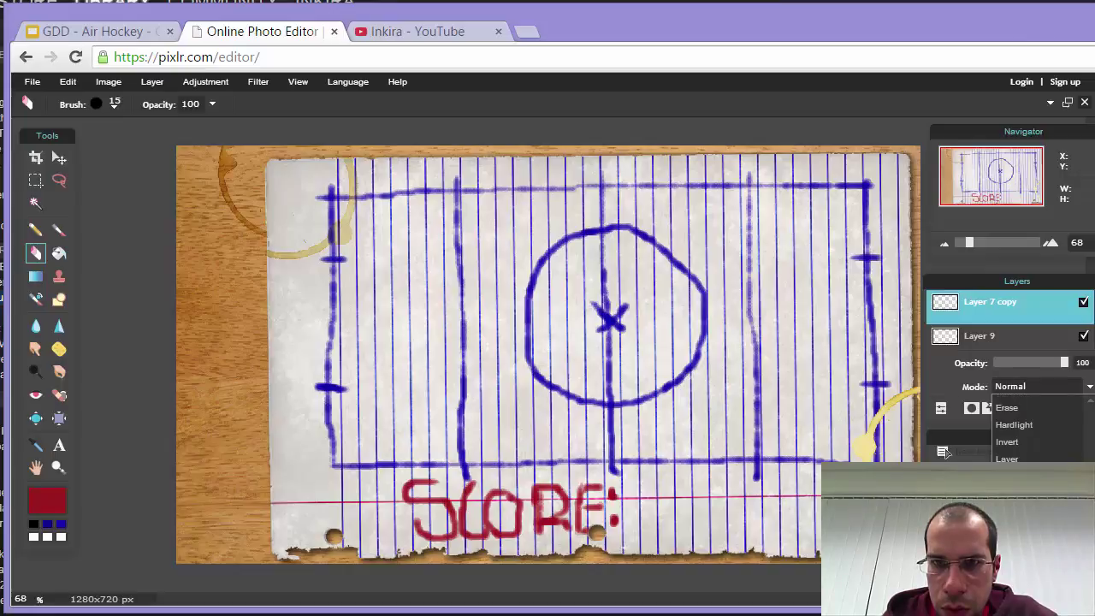
left_click(1011, 492)
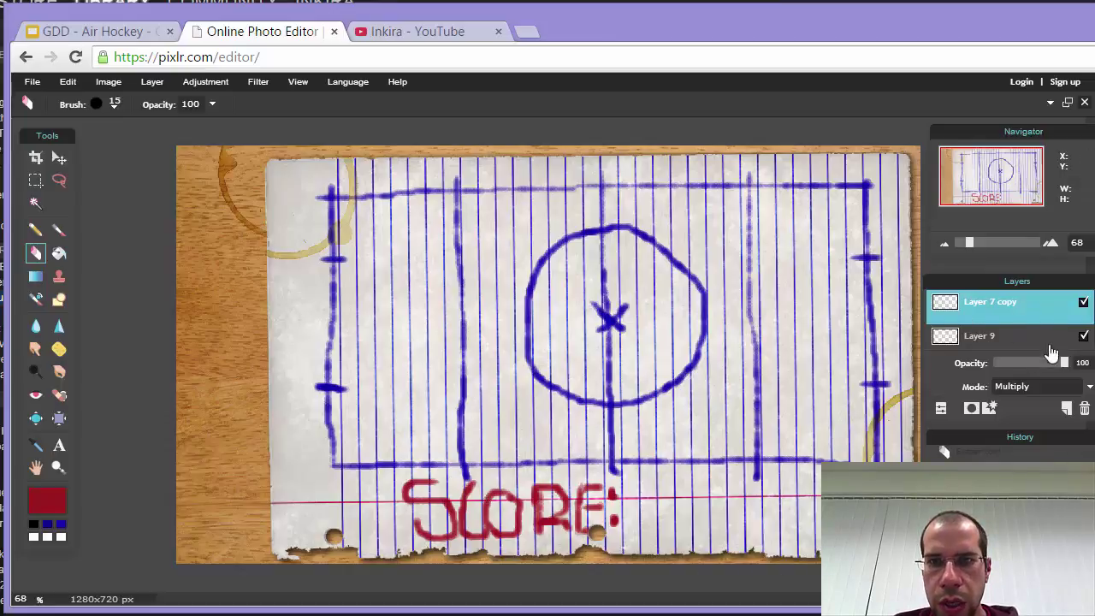
left_click(940, 410)
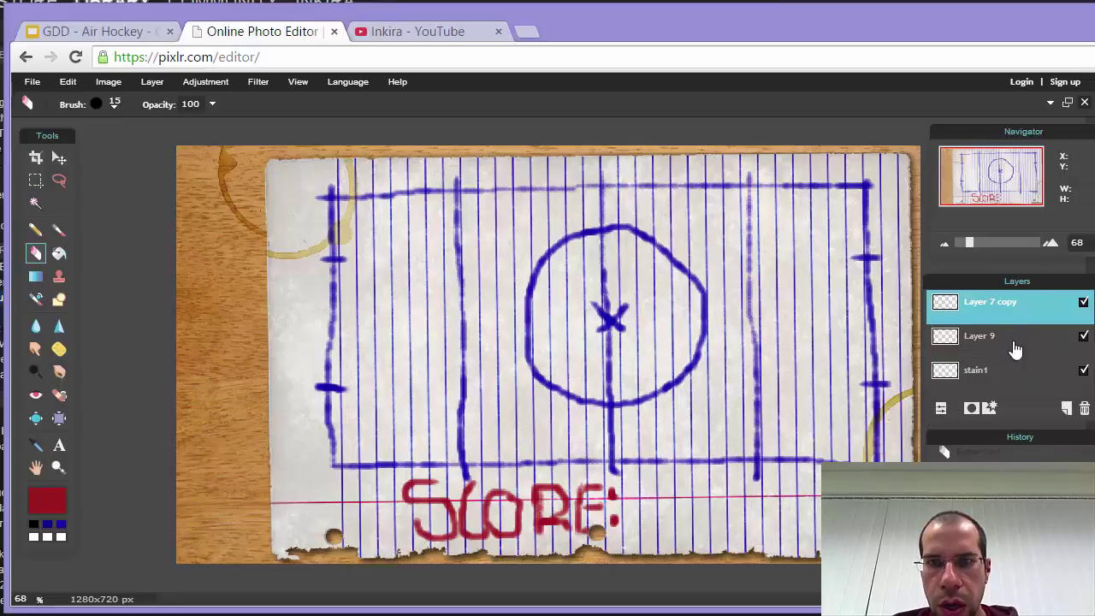
Review the layer stack and compare the background with and without the Drawlayer drawing.
scroll(1016, 357, "down", 5)
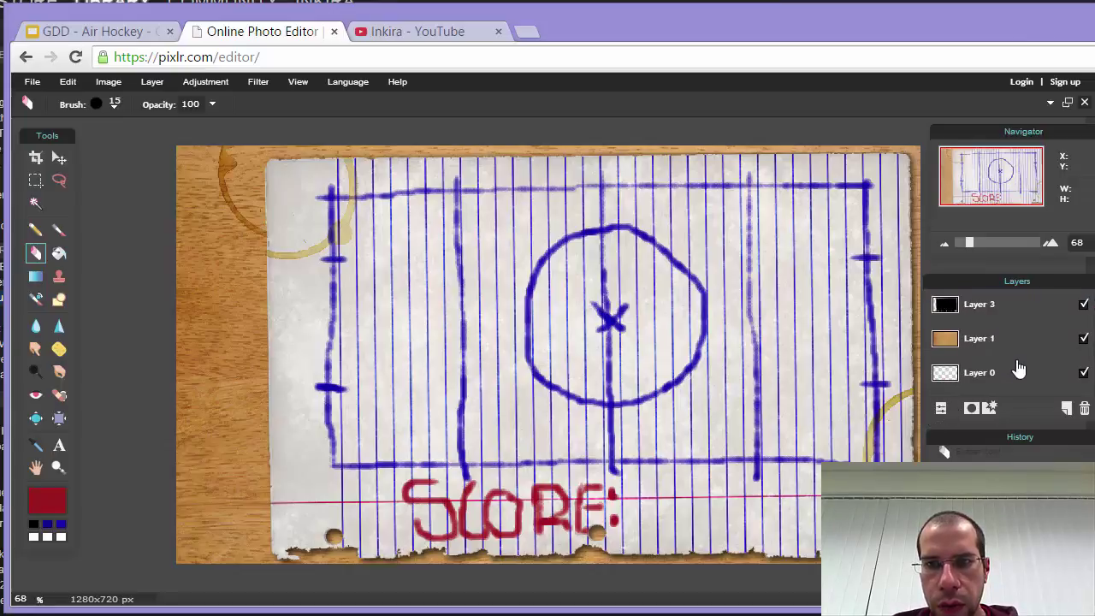
scroll(979, 359, "up", 4)
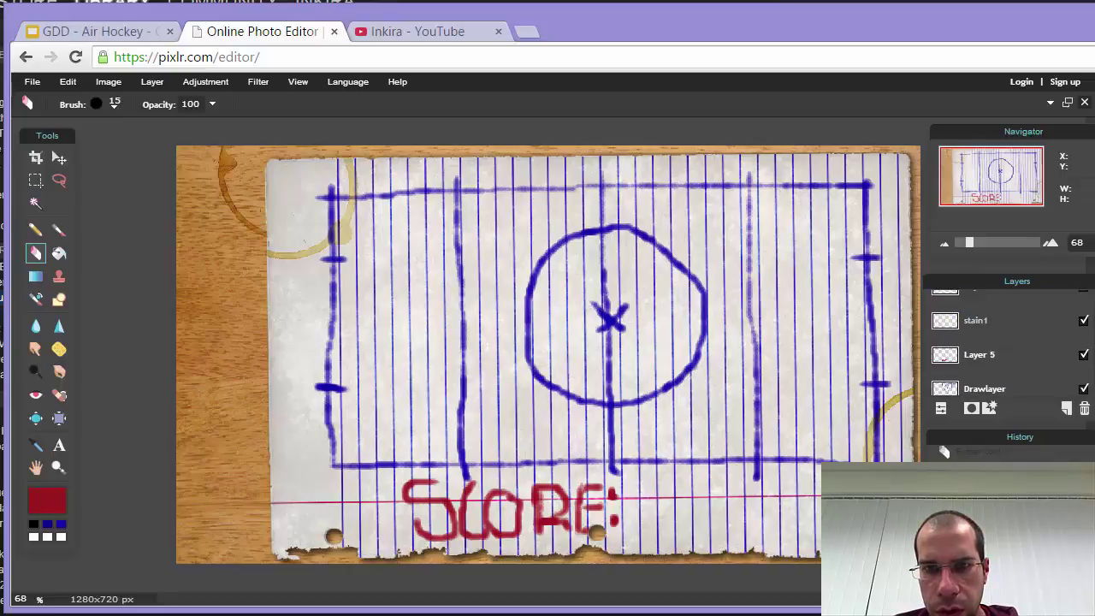
scroll(1026, 367, "up", 1)
scroll(1024, 366, "down", 2)
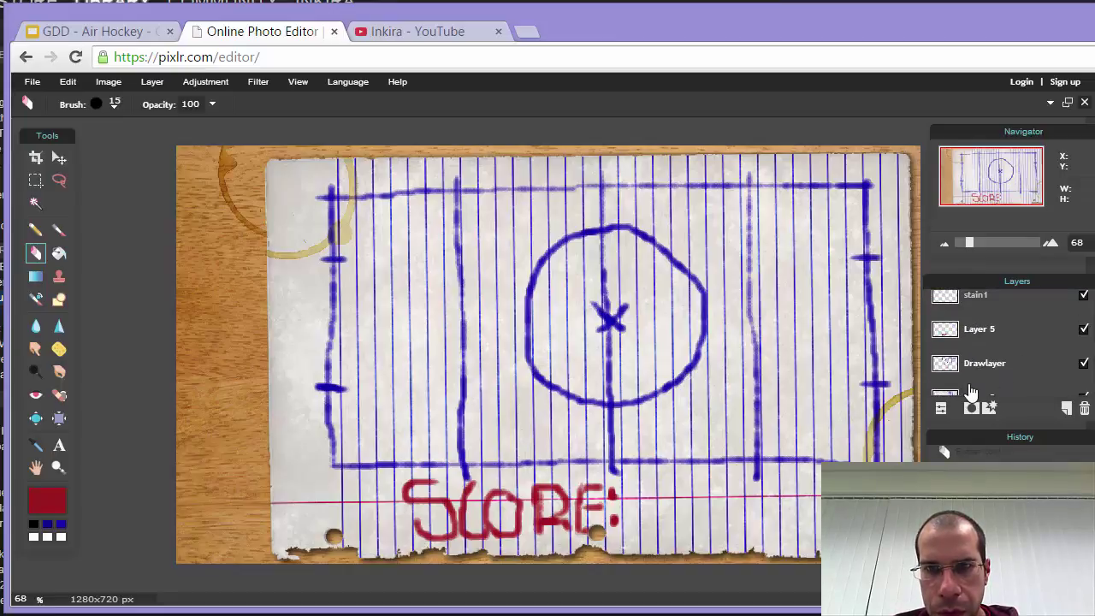
left_click(1083, 364)
left_click(1083, 363)
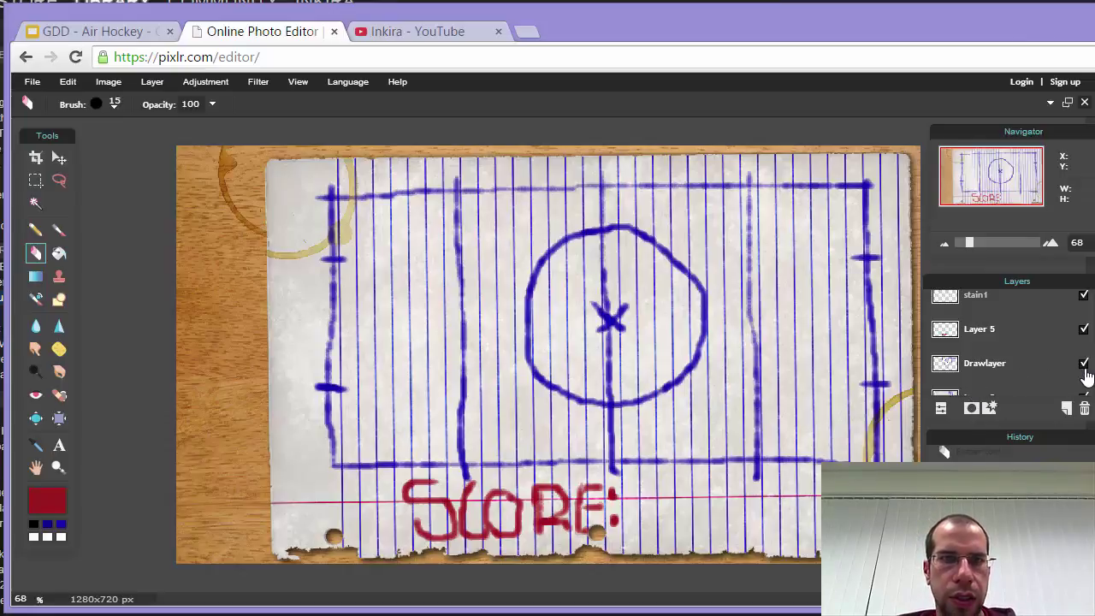
left_click(1083, 363)
left_click(1083, 363)
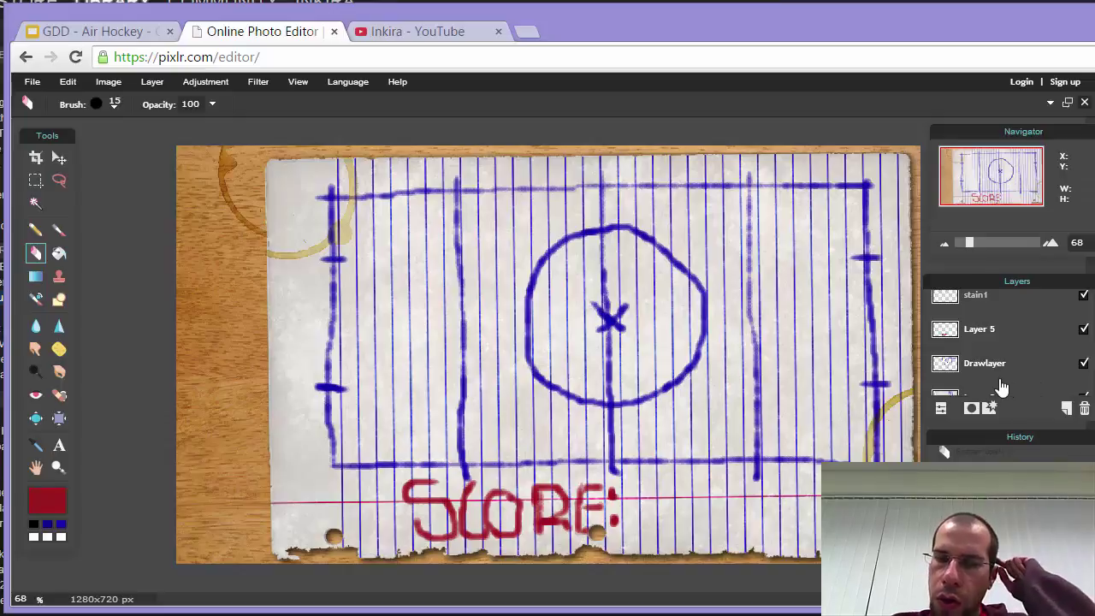
left_click(1083, 366)
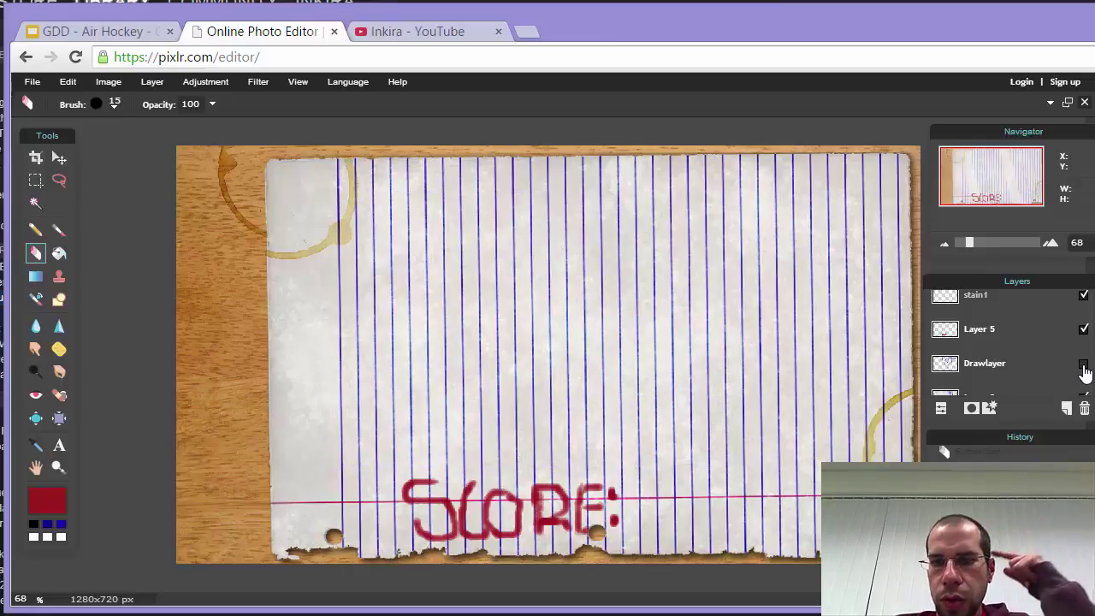
left_click(1083, 366)
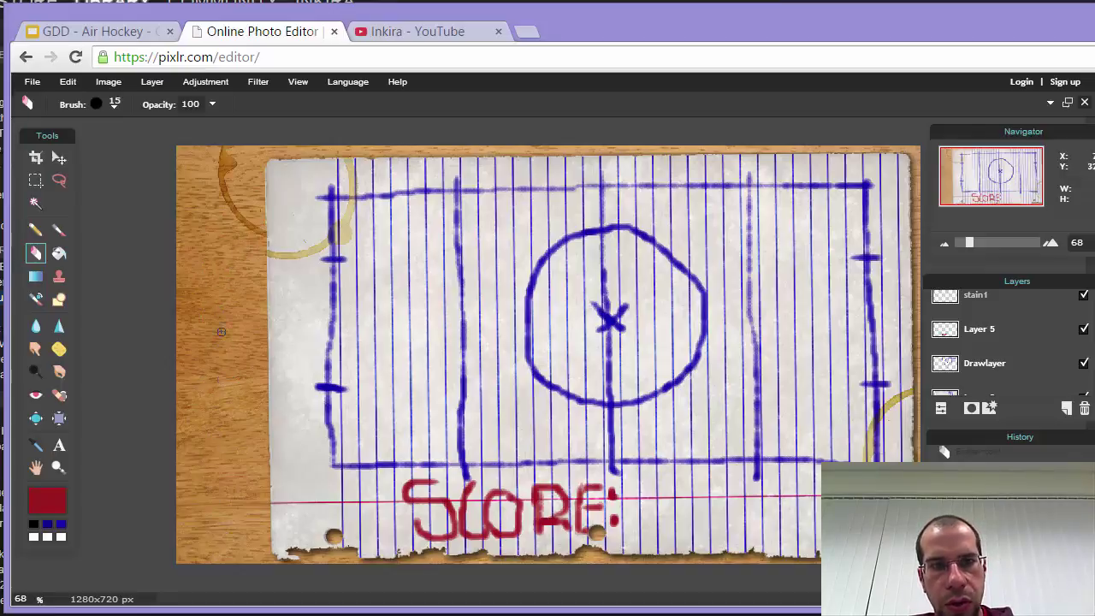
Save the image to the computer as BG_GameRoom in PNG format in the Air Hockey Resources folder.
left_click(32, 81)
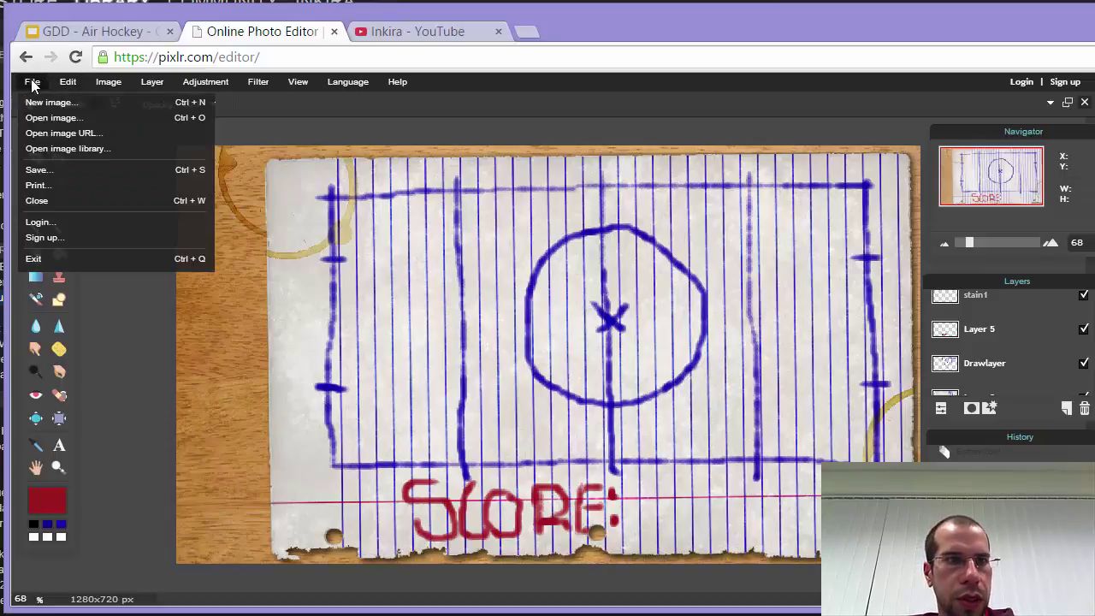
left_click(55, 173)
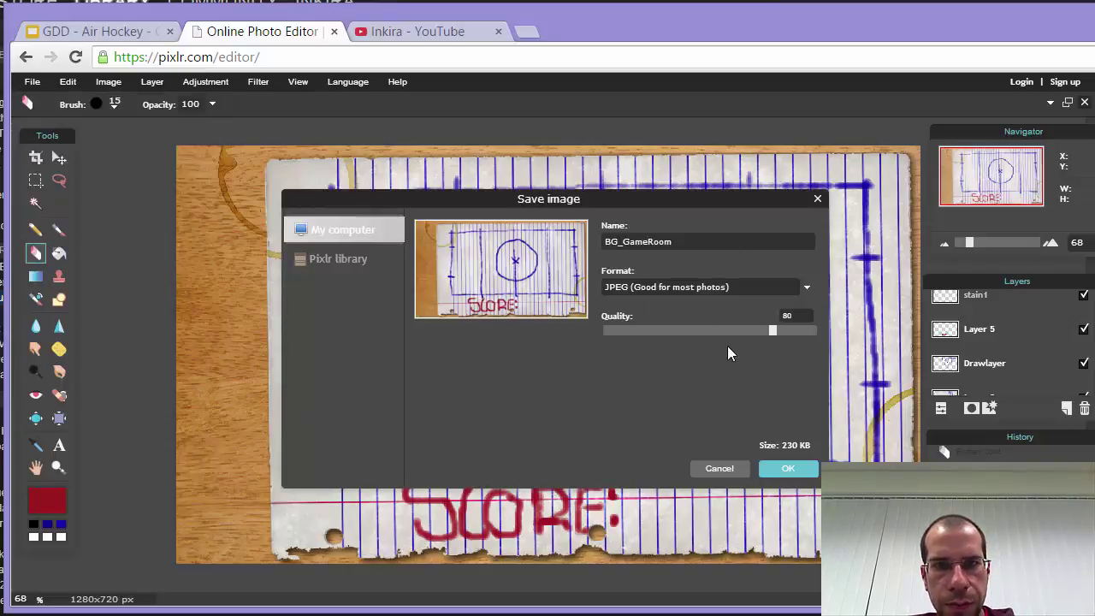
left_click(805, 289)
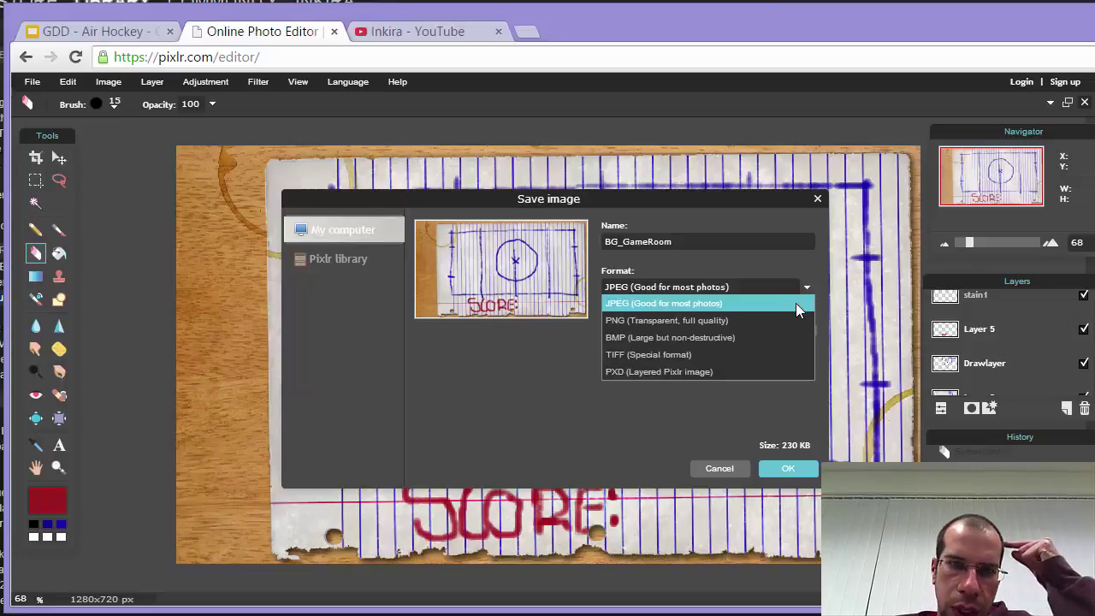
left_click(753, 319)
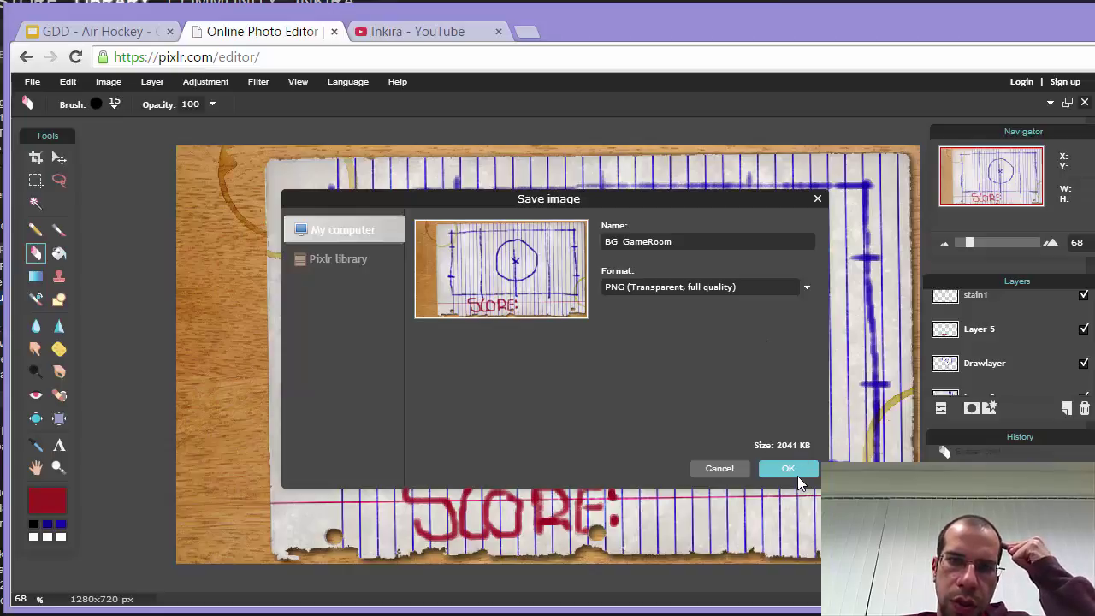
left_click(795, 473)
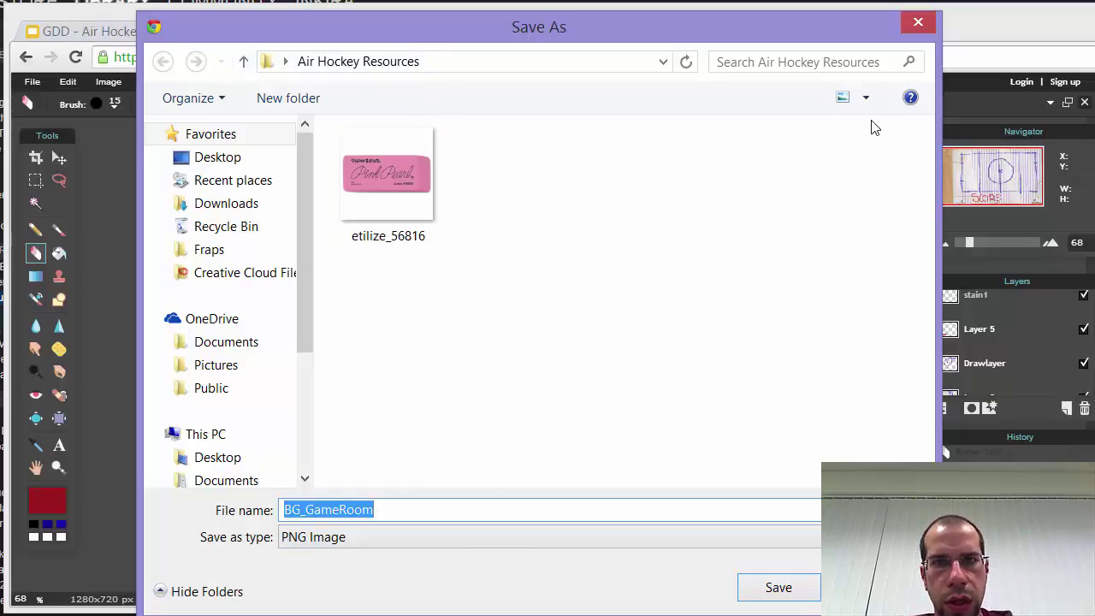
left_click(778, 588)
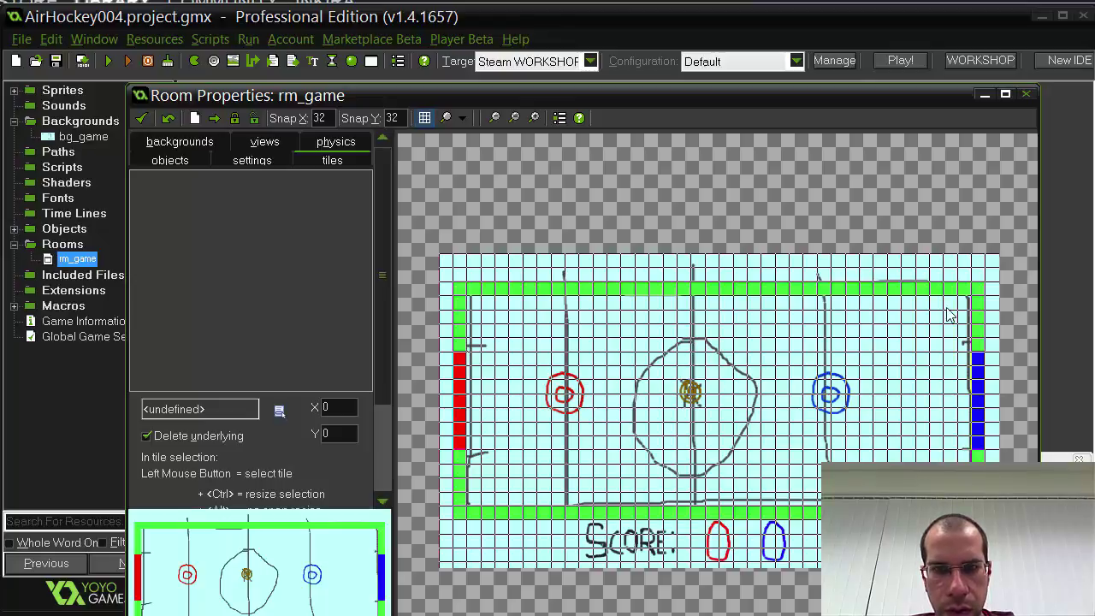
In GameMaker, close the rm_game room properties and create a new background resource named bg_gamescreen2.
left_click_drag(724, 95, 719, 0)
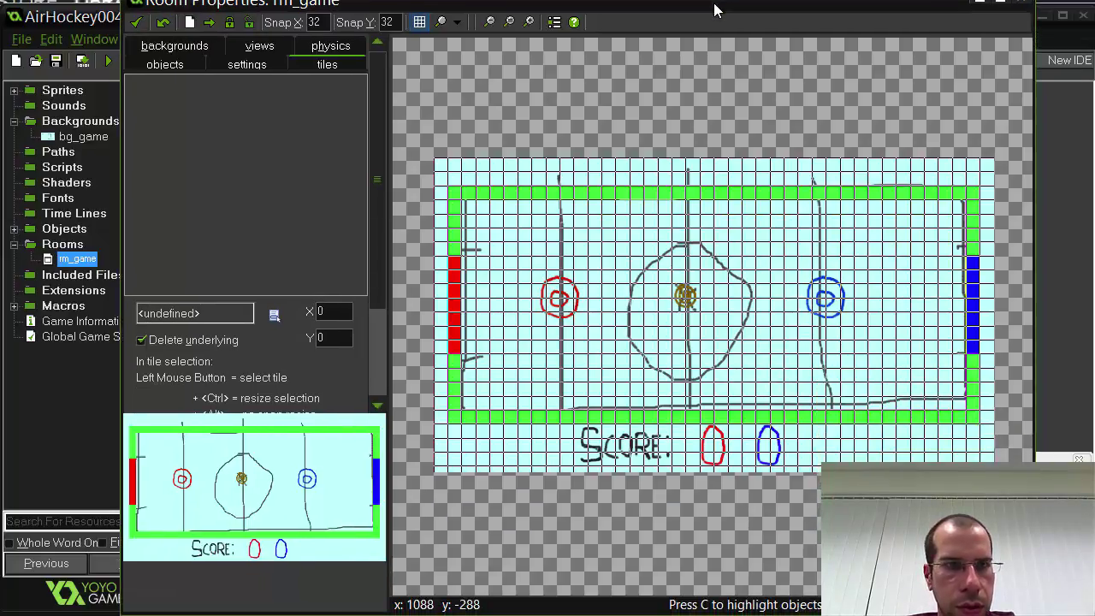
left_click(136, 22)
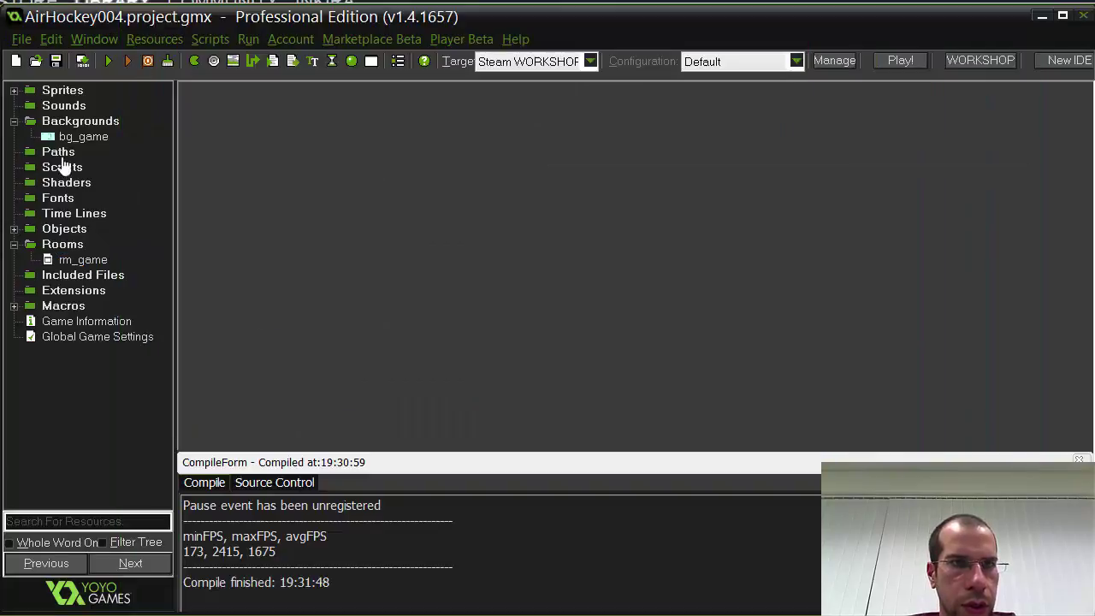
left_click(72, 128)
right_click(77, 126)
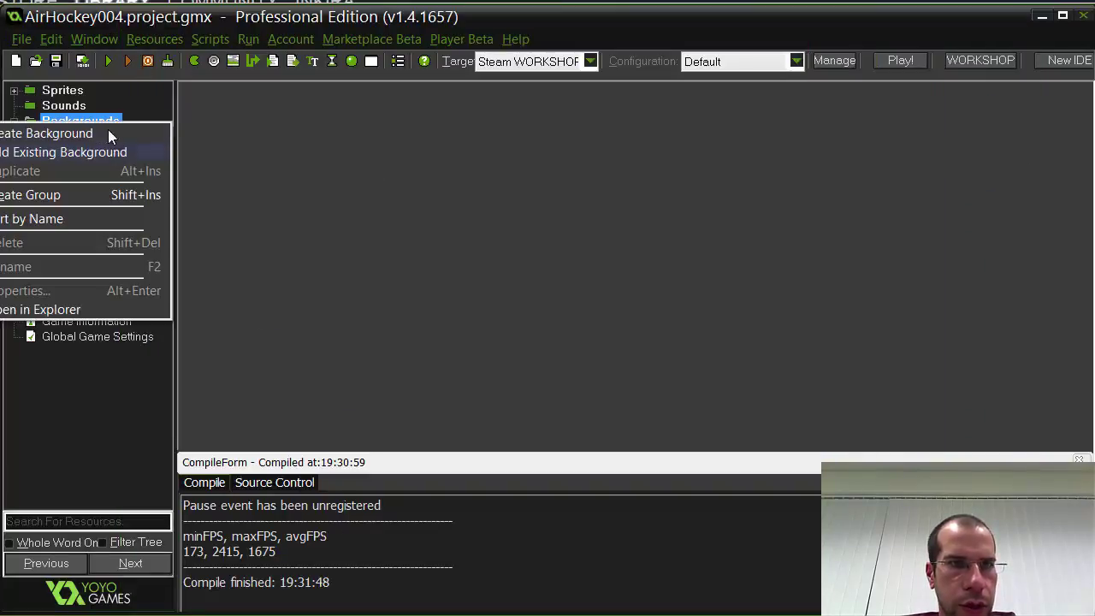
left_click(71, 134)
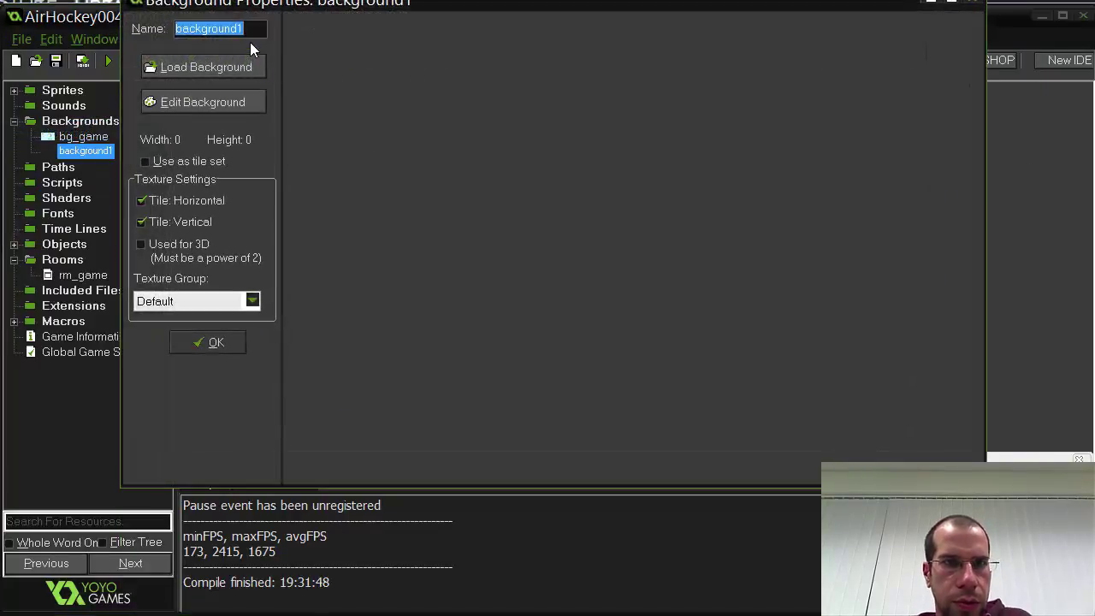
type("b")
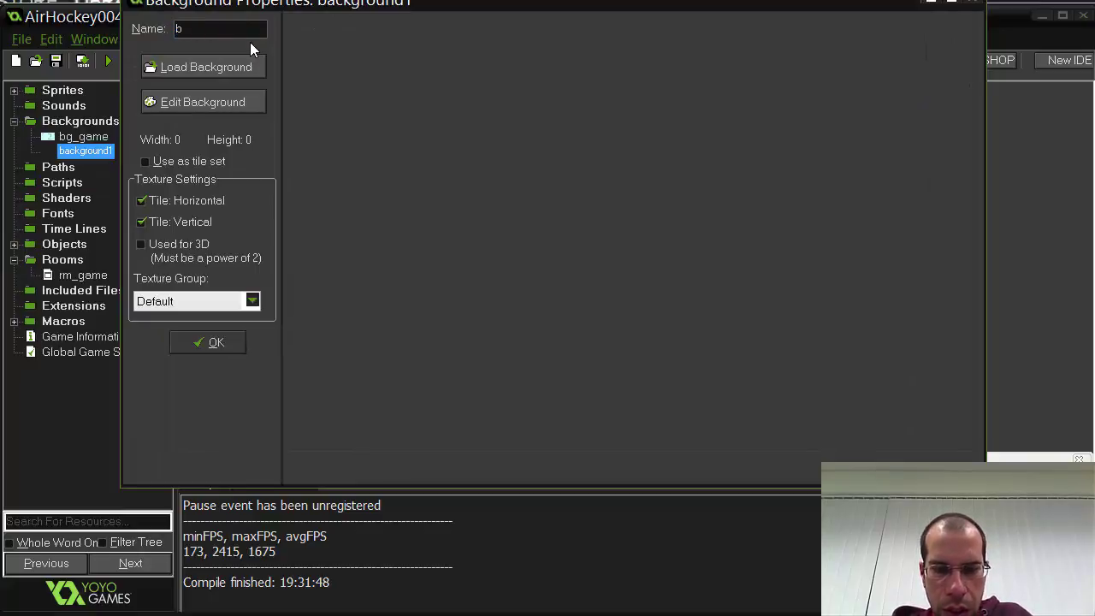
type("g_")
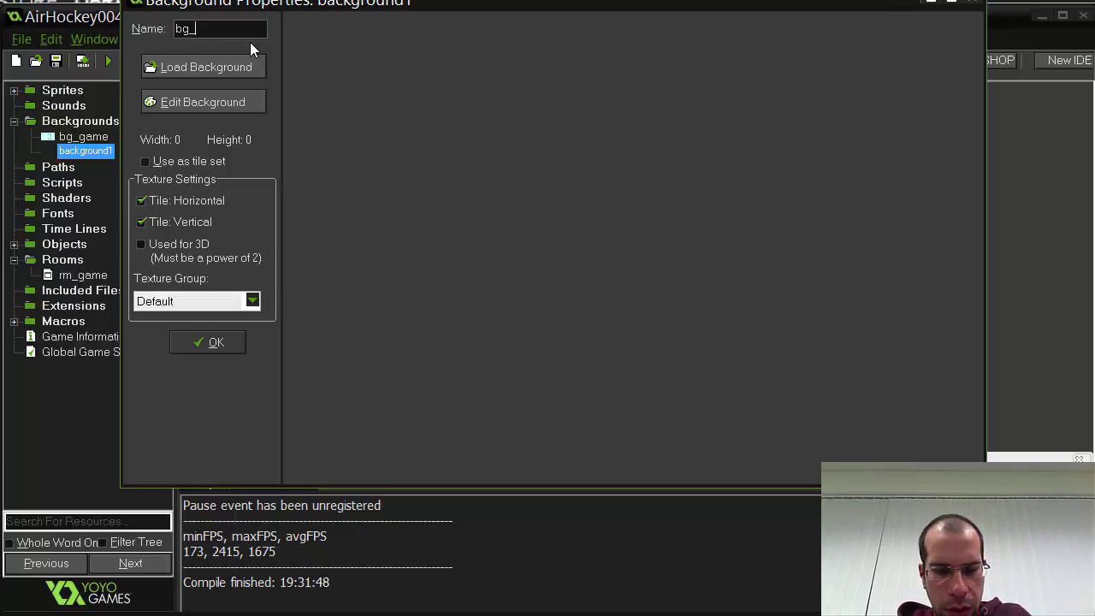
type("gamescreen")
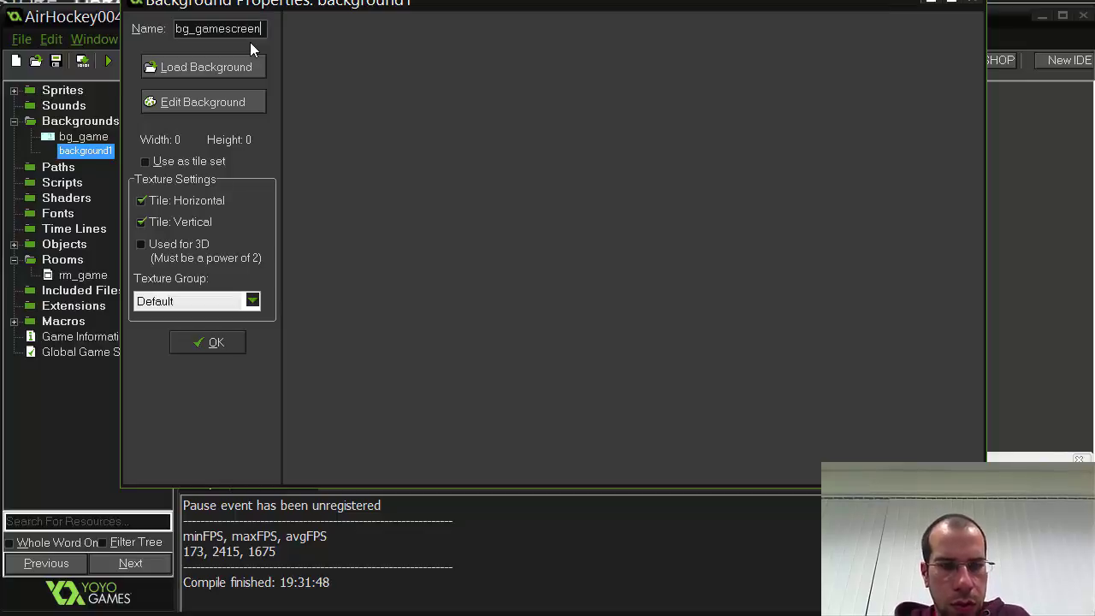
type("2")
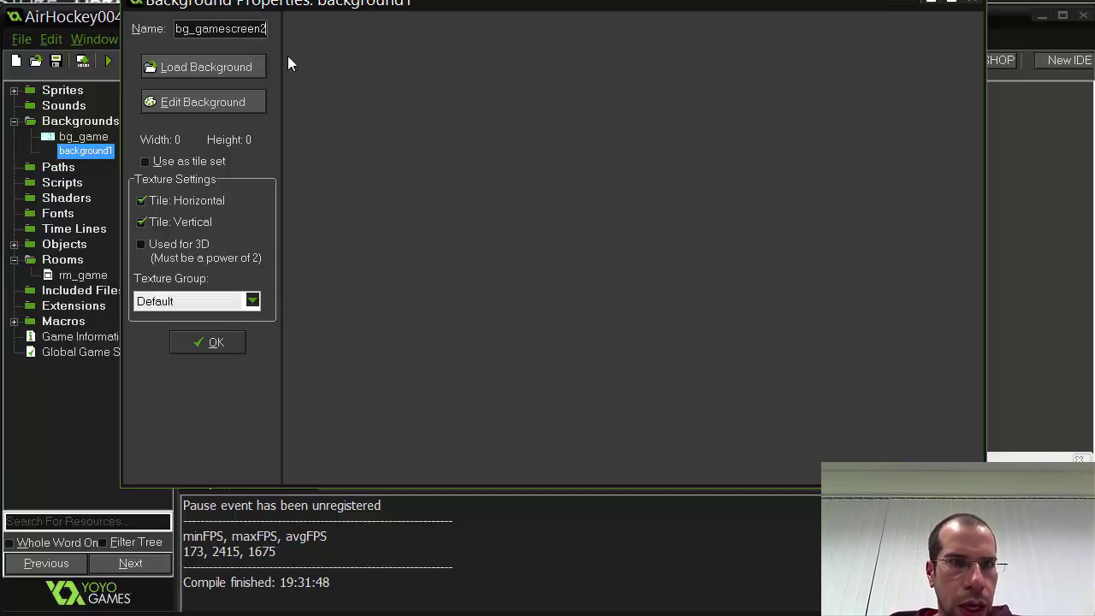
Start loading an image for the bg_gamescreen2 background and browse to the Air Hockey Resources folder on the Desktop.
left_click(215, 63)
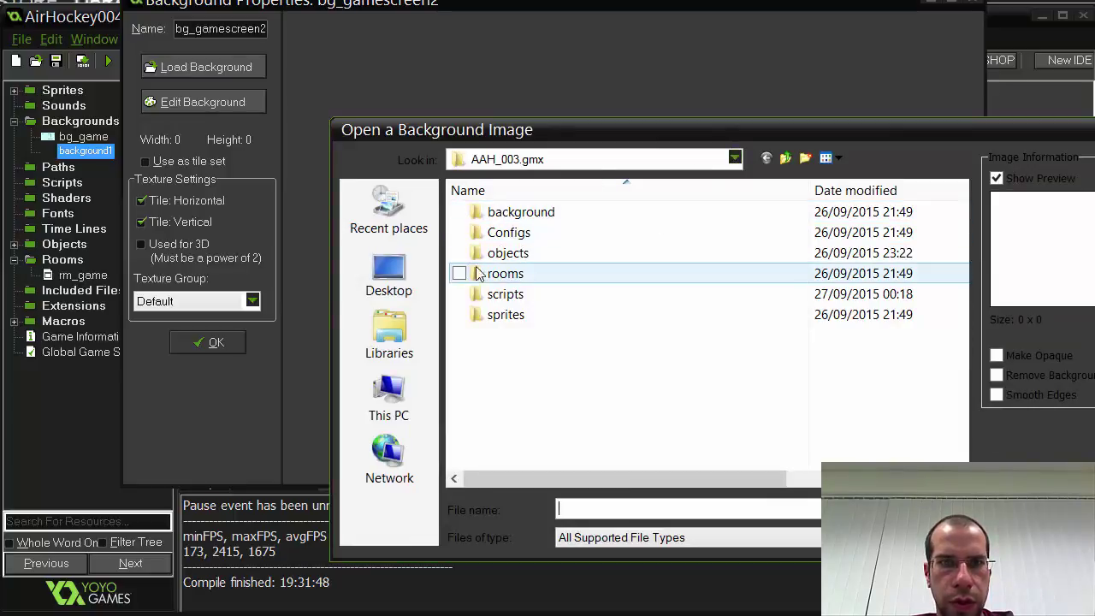
left_click(386, 282)
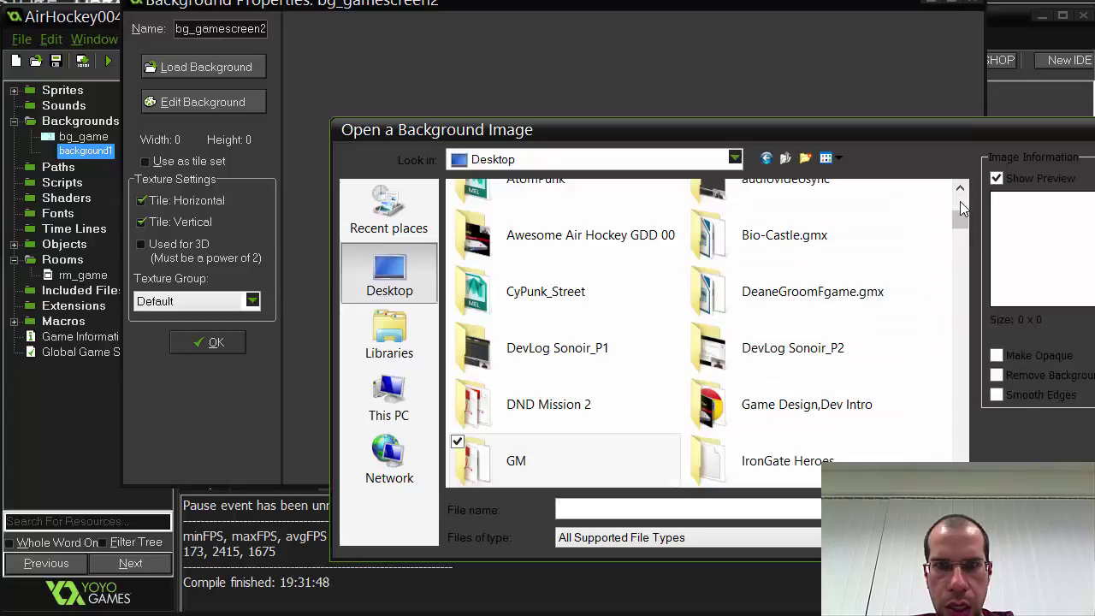
left_click(960, 197)
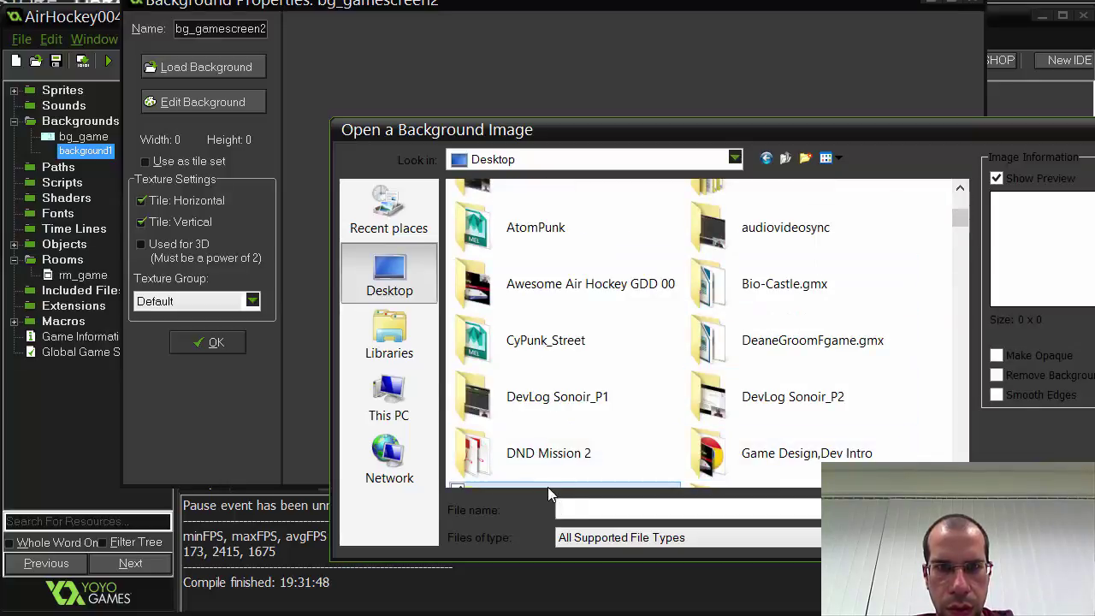
type("a")
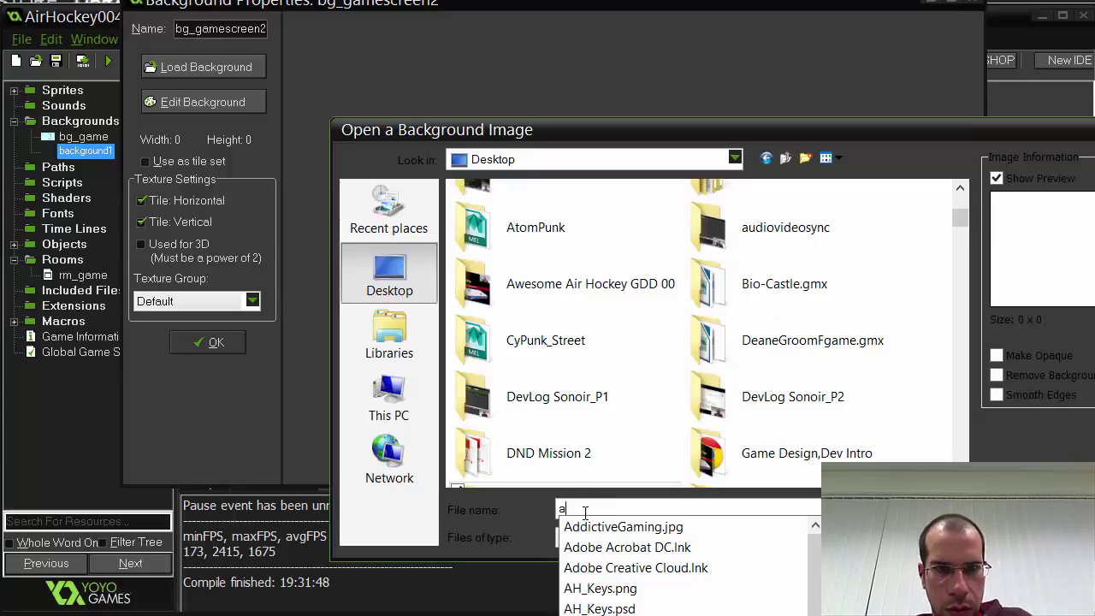
left_click(616, 470)
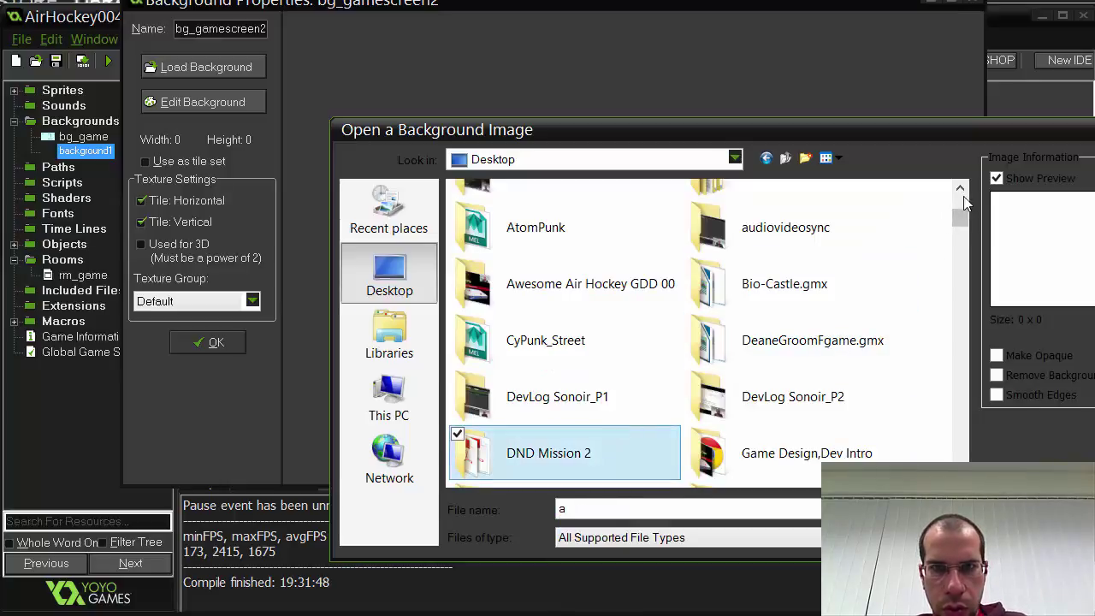
left_click(961, 189)
left_click(961, 189)
left_click(961, 189)
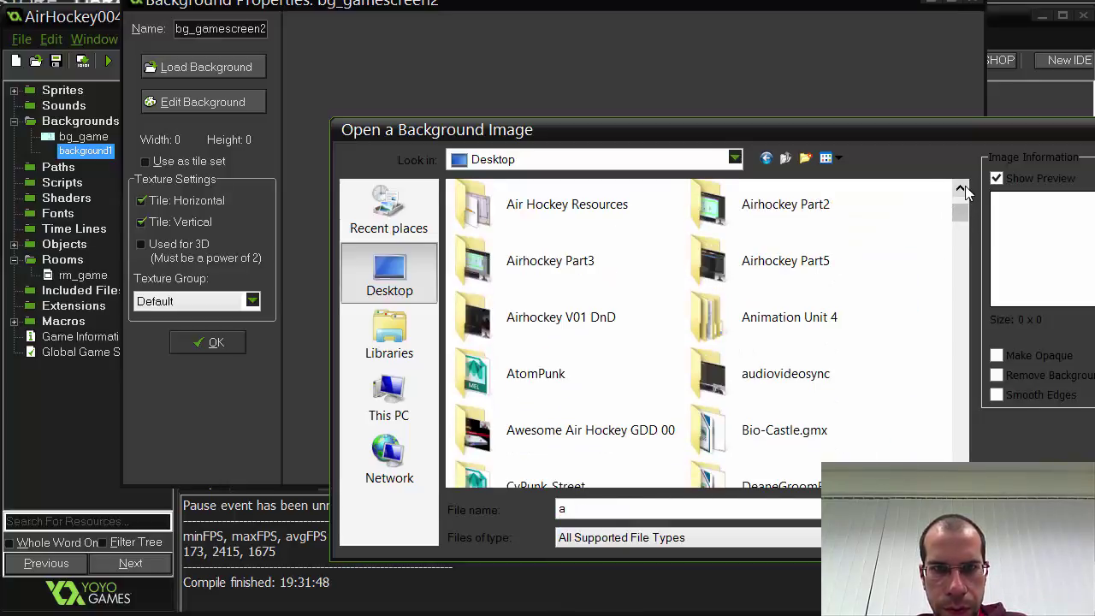
left_click(961, 189)
left_click(961, 189)
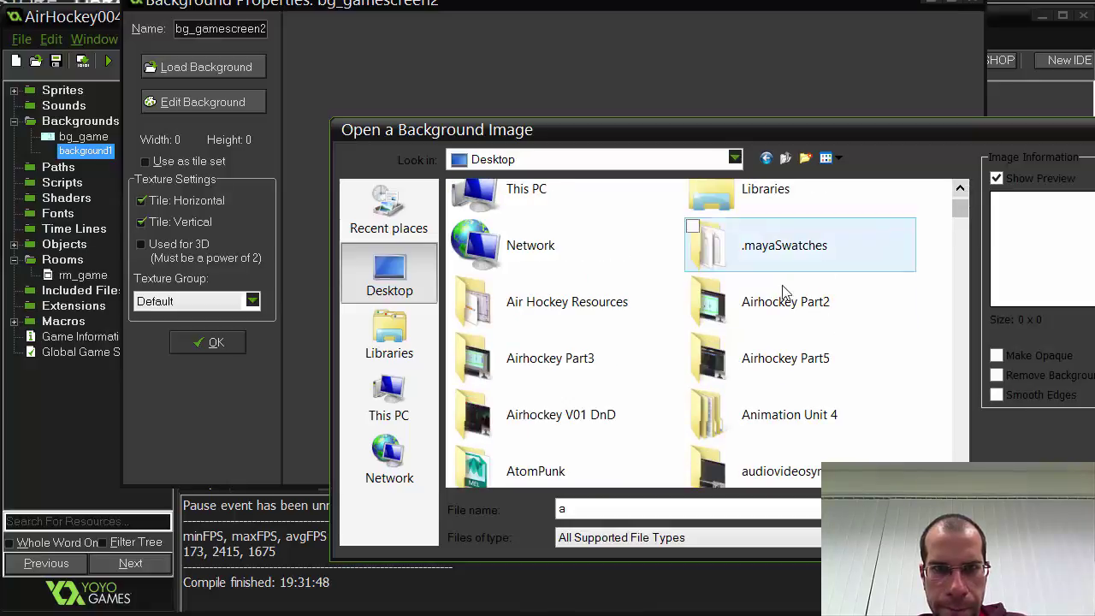
double_click(592, 303)
Load the BG_GameRoom image into bg_gamescreen2 and accept the background properties.
left_click(504, 252)
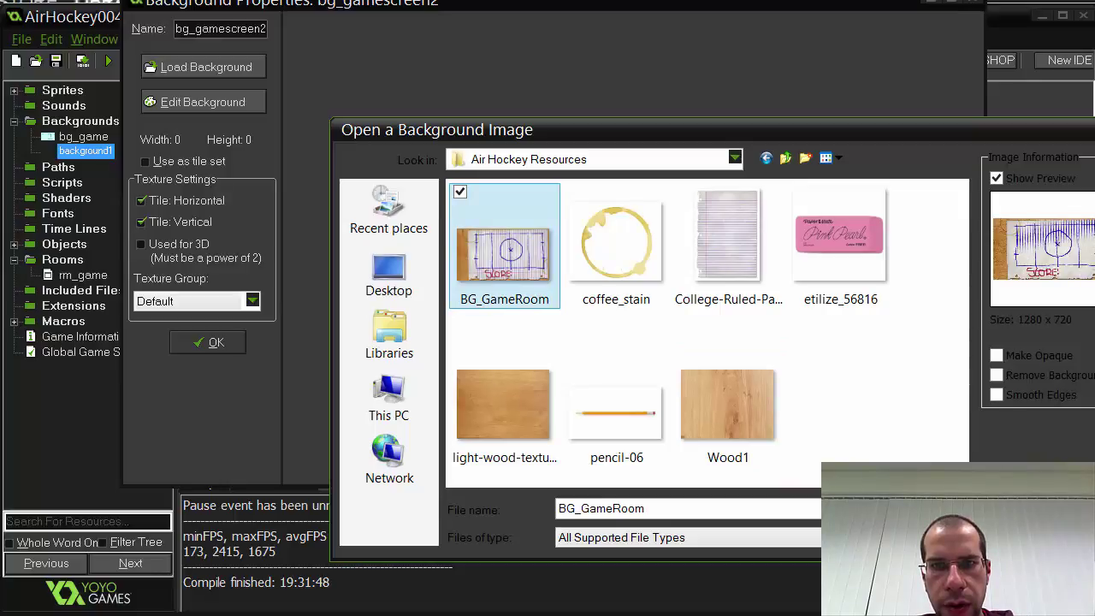
key("Return")
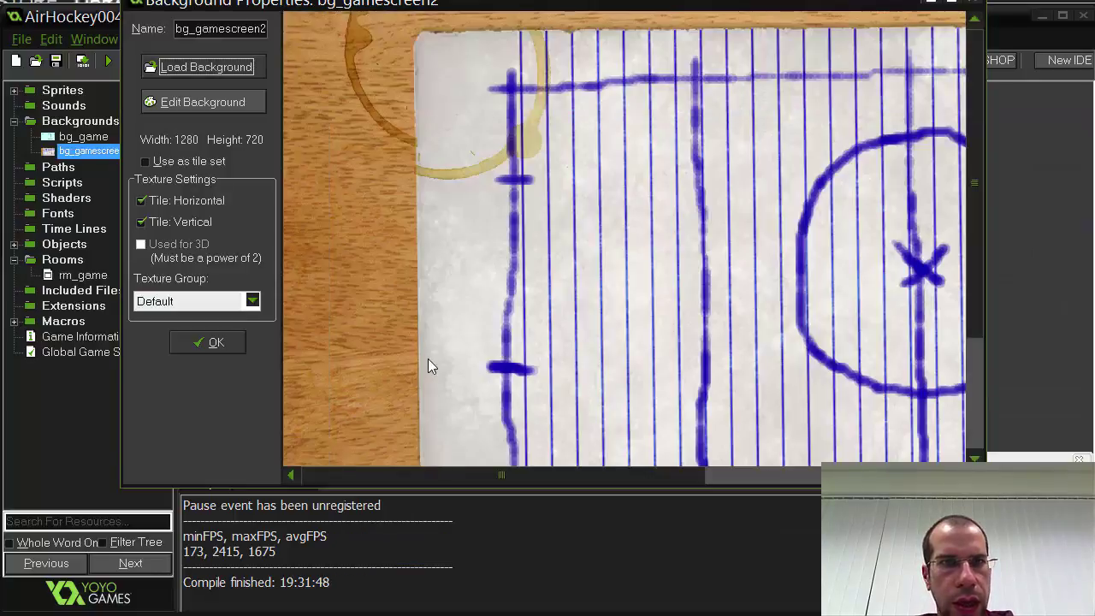
left_click(205, 343)
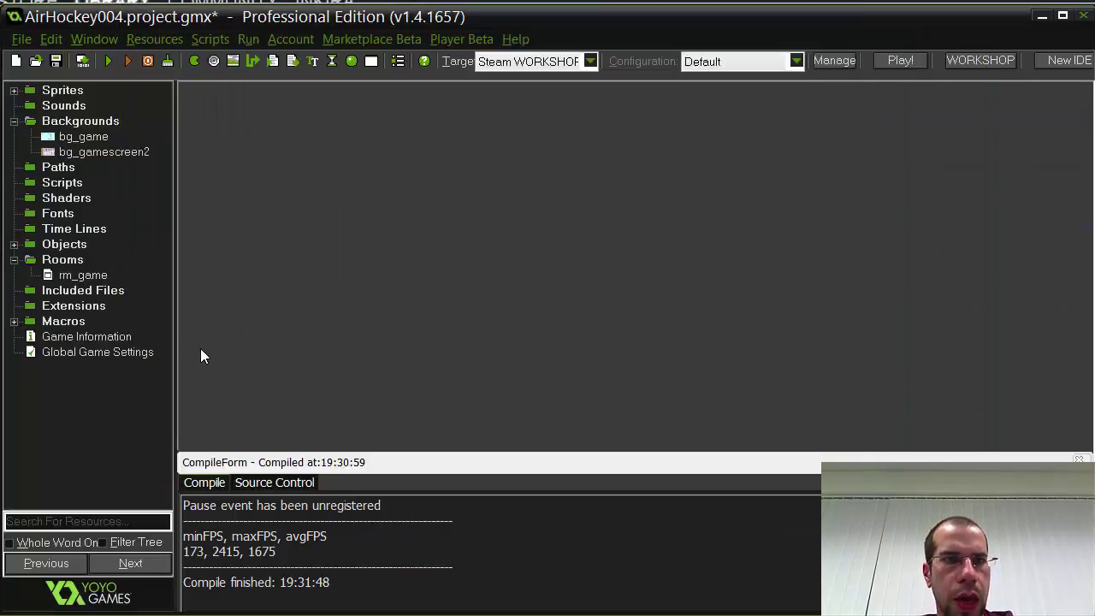
Open the rm_game room and set its Background 0 to bg_gamescreen2.
double_click(88, 278)
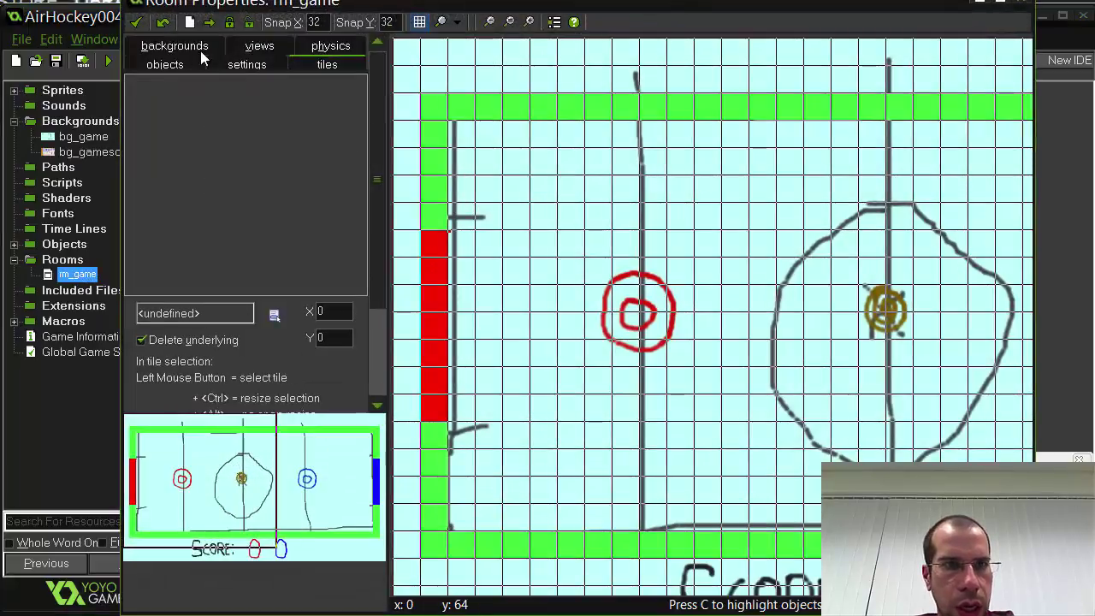
left_click(200, 50)
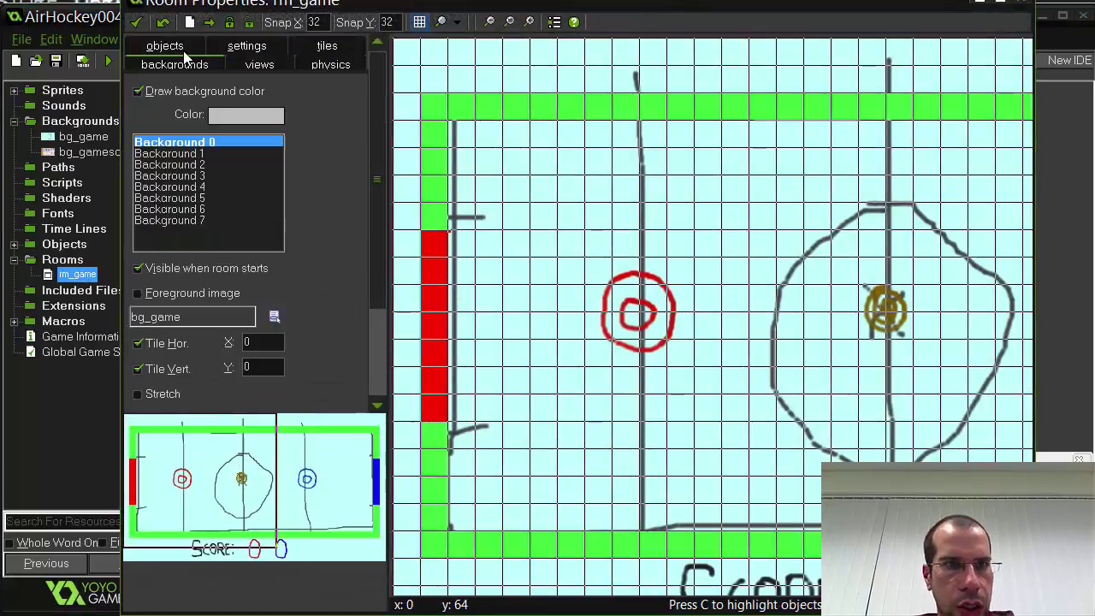
left_click(274, 317)
left_click(347, 371)
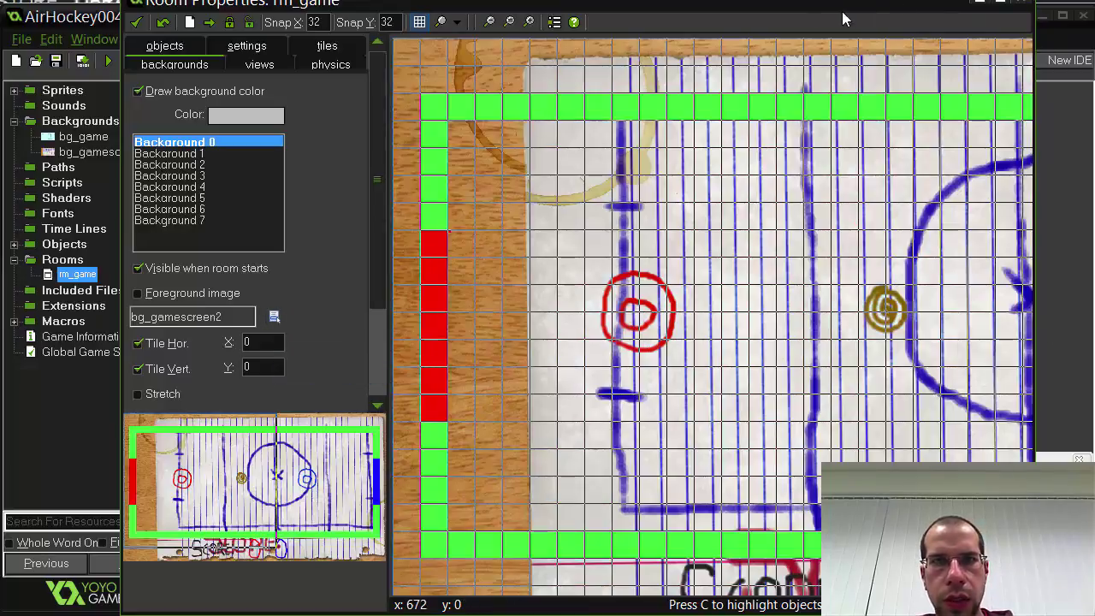
Examine the whole rm_game room, comparing the positions of the walls, goals, paddles and puck with the new background drawing.
left_click_drag(761, 10, 552, 38)
scroll(564, 332, "down", 2)
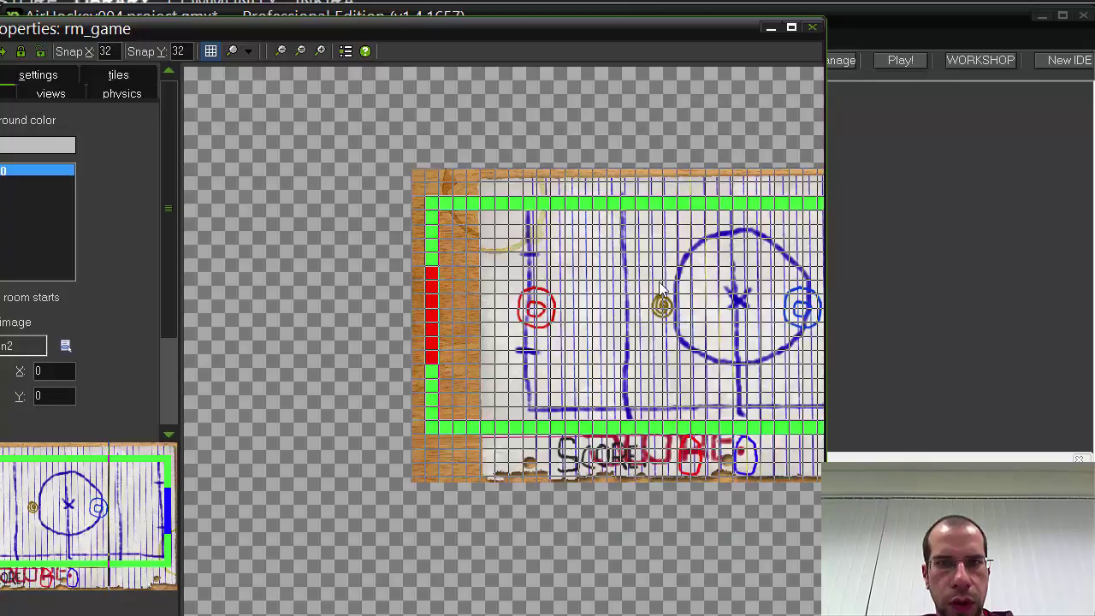
middle_click_drag(564, 332, 428, 334)
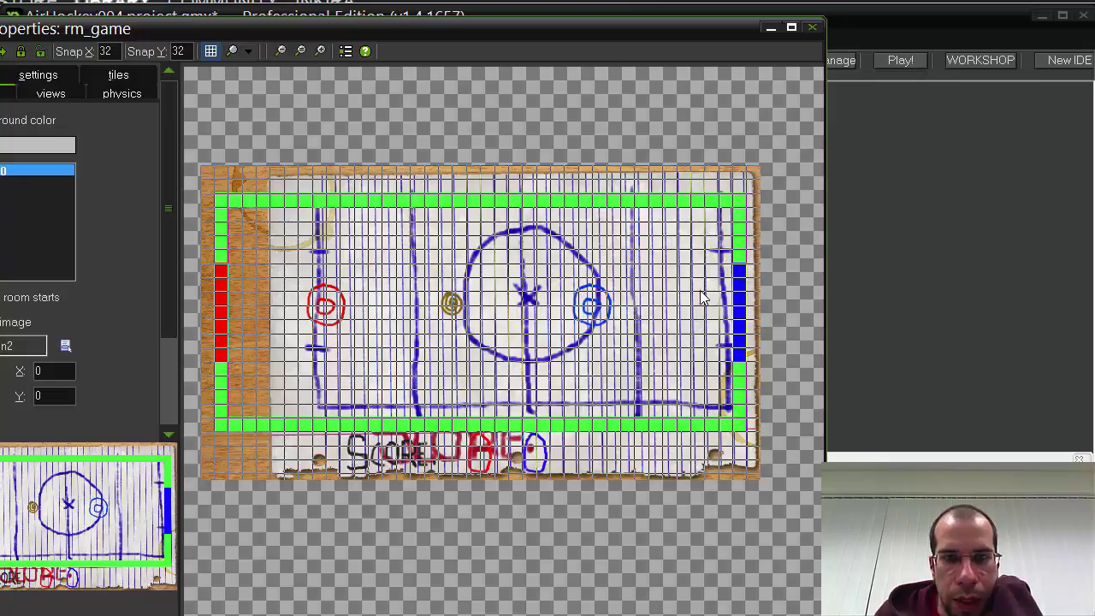
left_click_drag(604, 25, 704, 15)
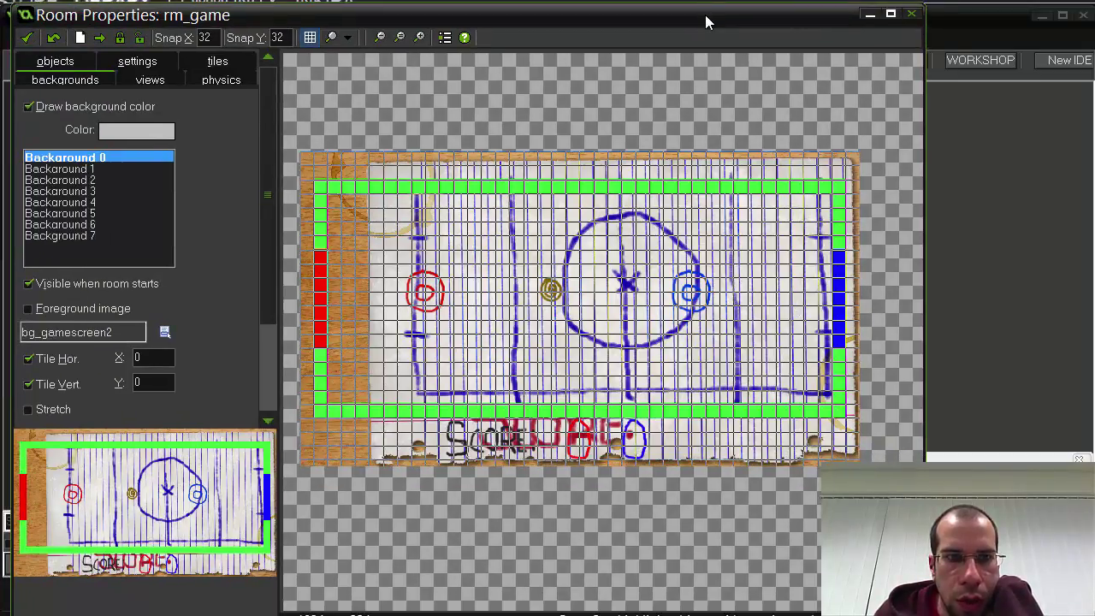